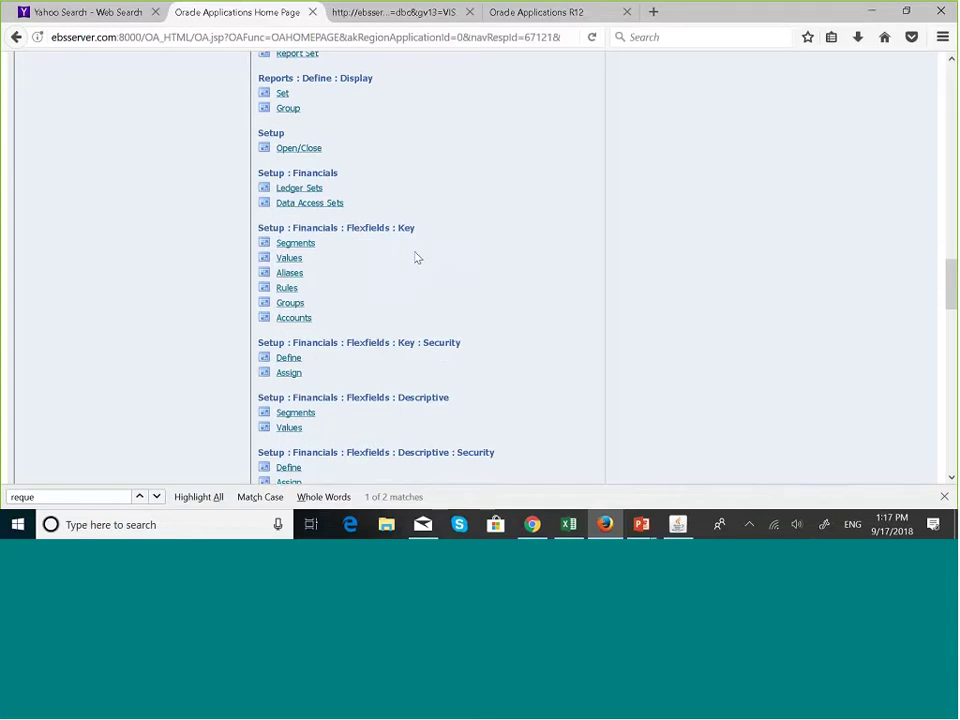
- Open the key flexfield segments setup and find the General Ledger Accounting Flexfield
click(309, 246)
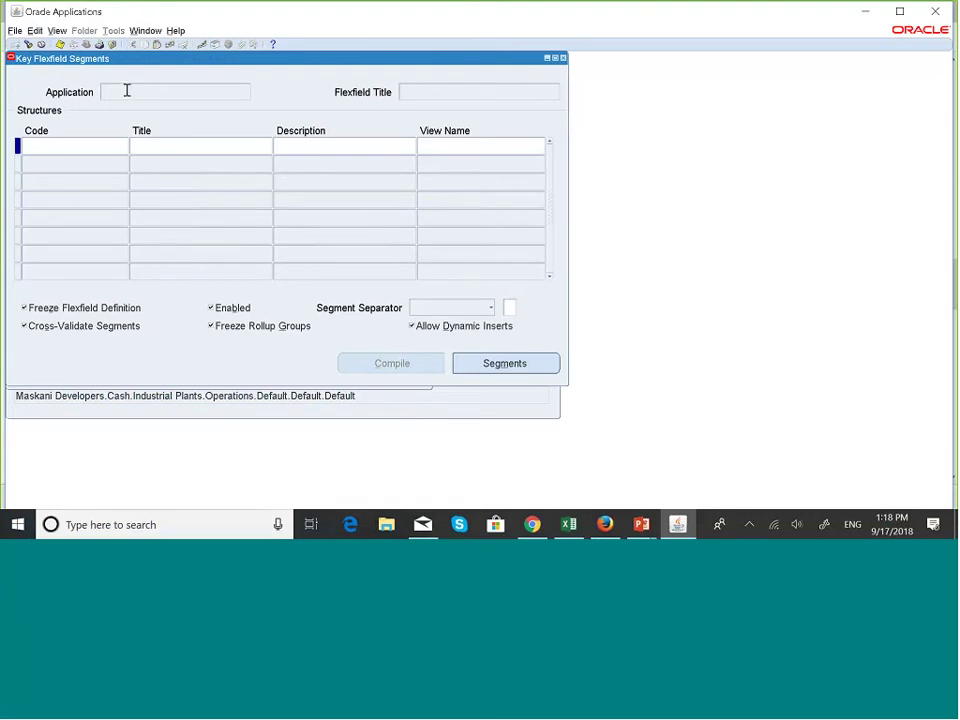
click(27, 44)
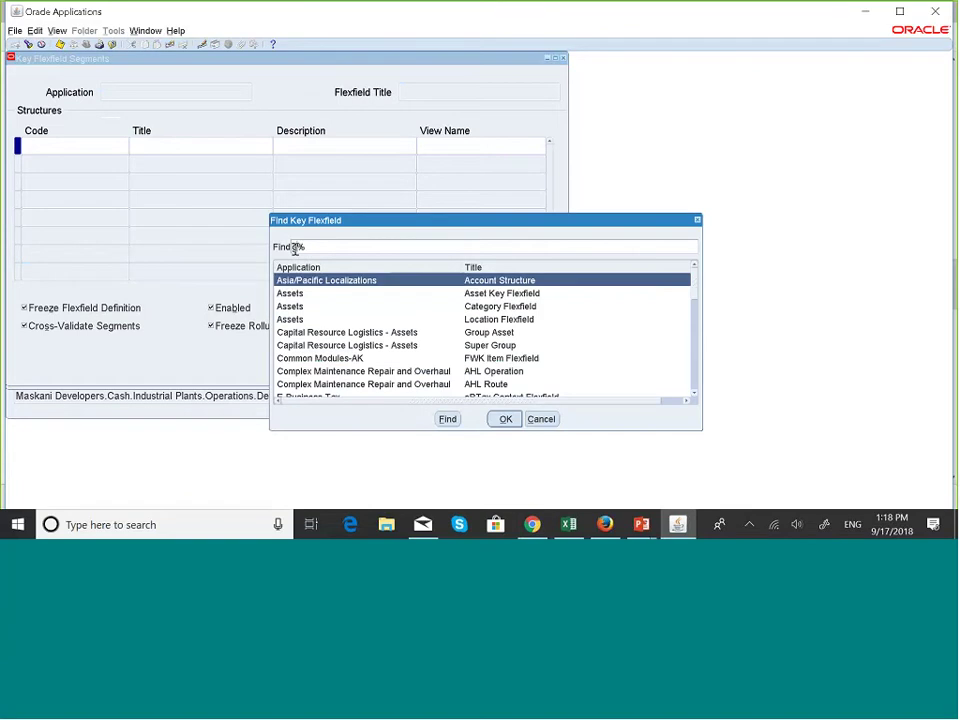
text(Gene)
click(447, 420)
click(505, 419)
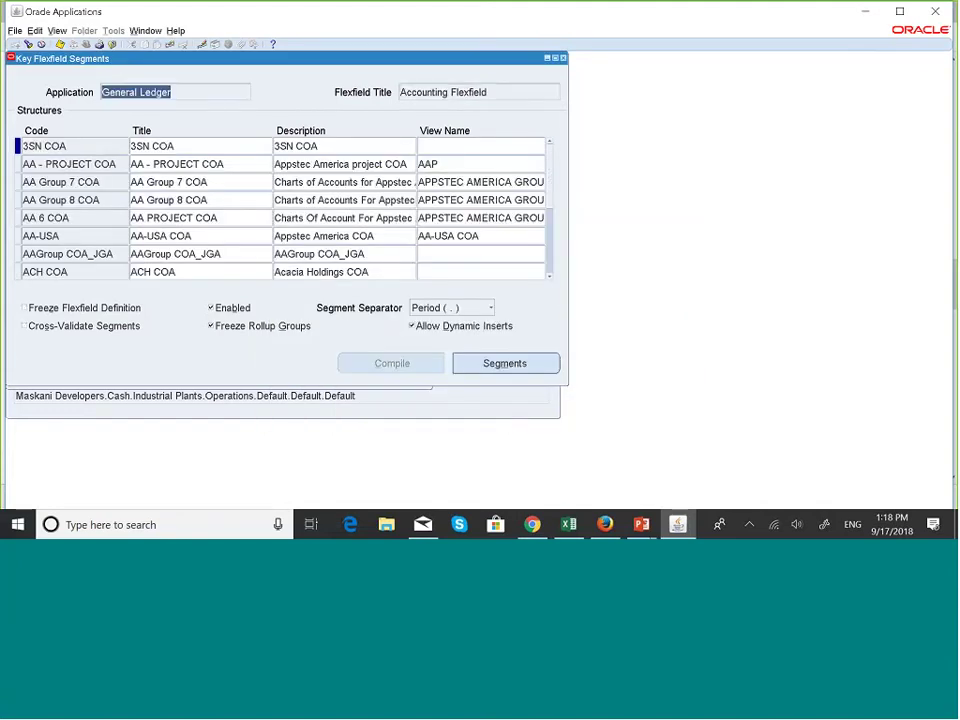
- Find the MASKANI GROUP COA structure among the Accounting Flexfield structures
click(45, 146)
click(28, 45)
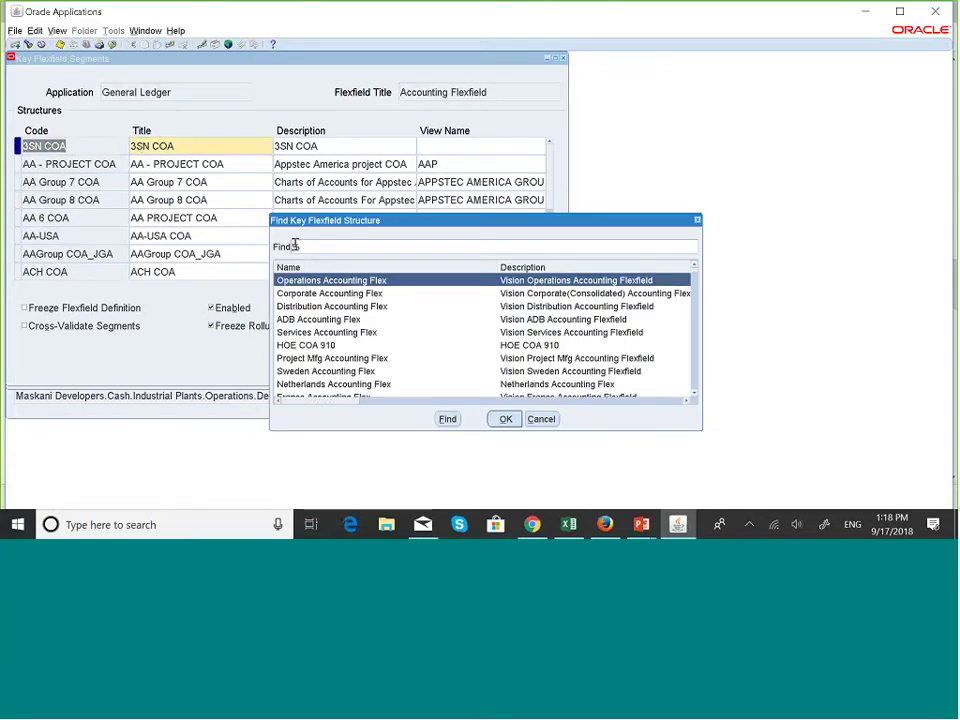
text(Cash)
key(BackSpace)
key(BackSpace)
key(BackSpace)
key(BackSpace)
text(maskani)
click(452, 422)
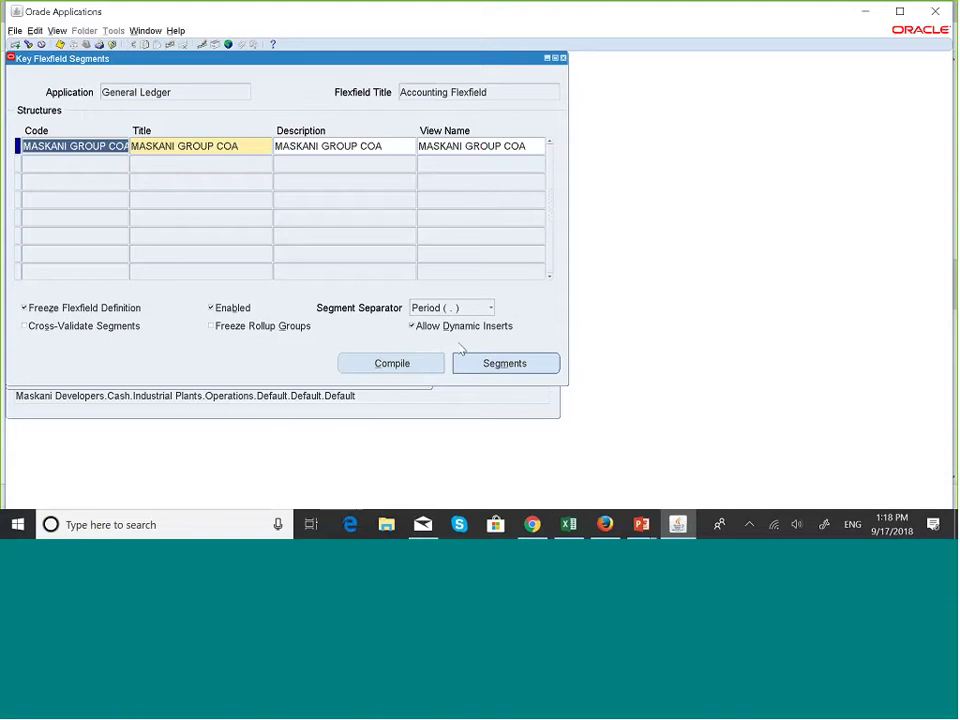
- Unfreeze the MASKANI GROUP COA flexfield definition and disable Allow Dynamic Inserts
click(409, 327)
click(24, 308)
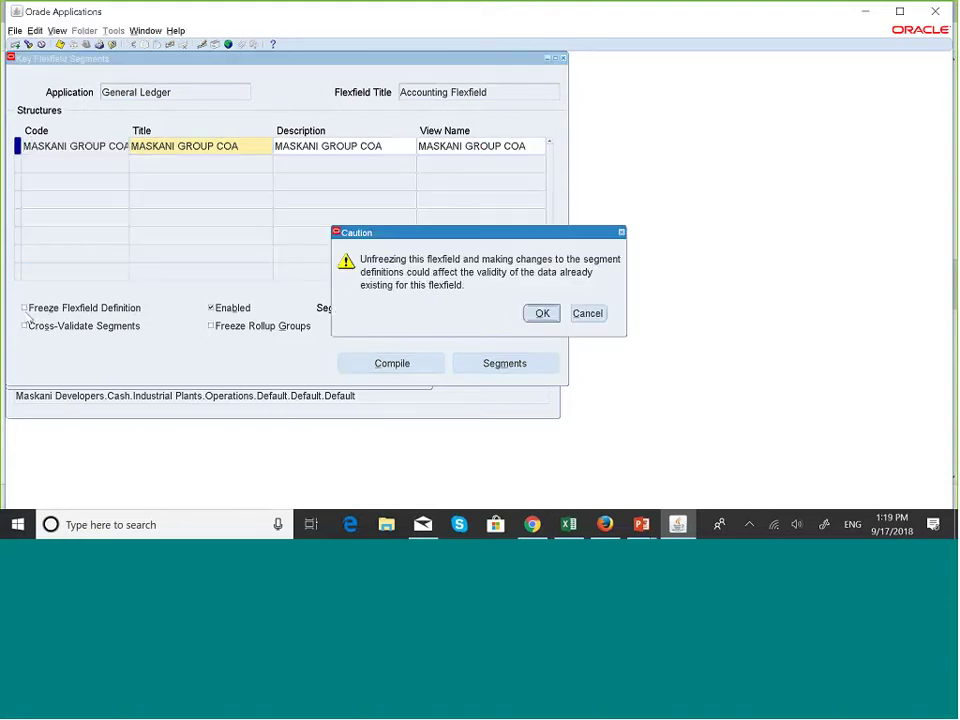
click(541, 313)
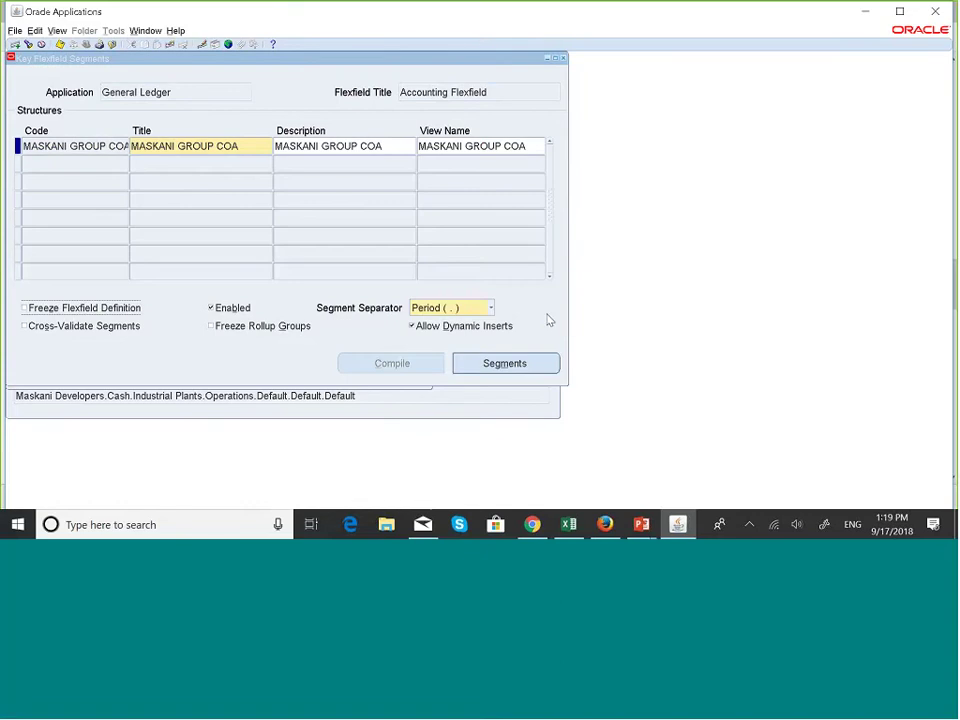
click(413, 327)
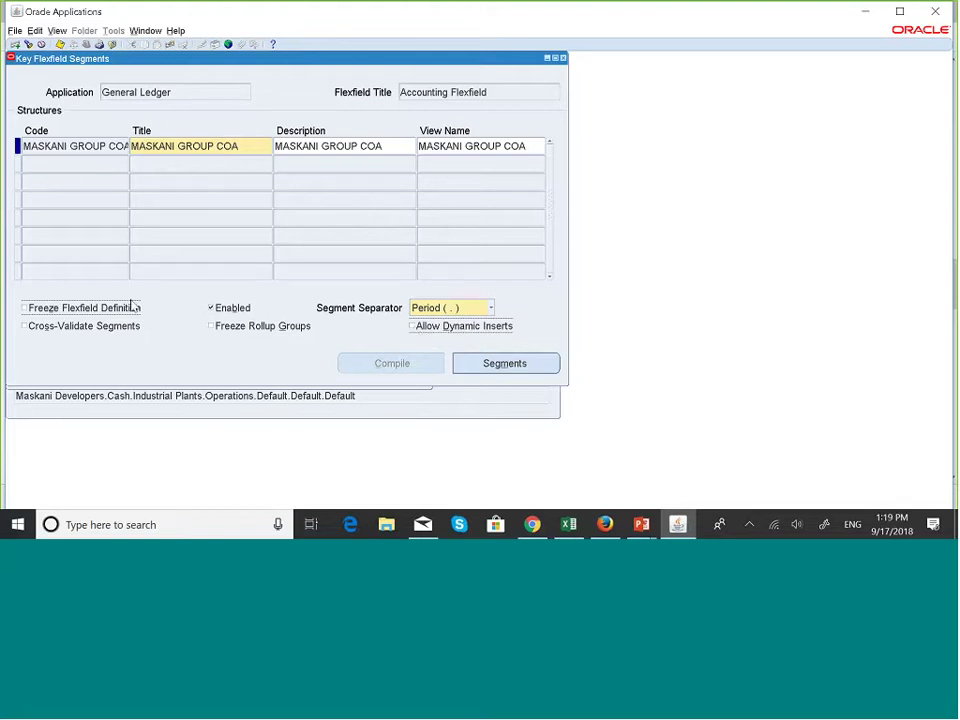
- Freeze the MASKANI GROUP COA definition again, save it so that it compiles, and close the Key Flexfield Segments form
click(25, 308)
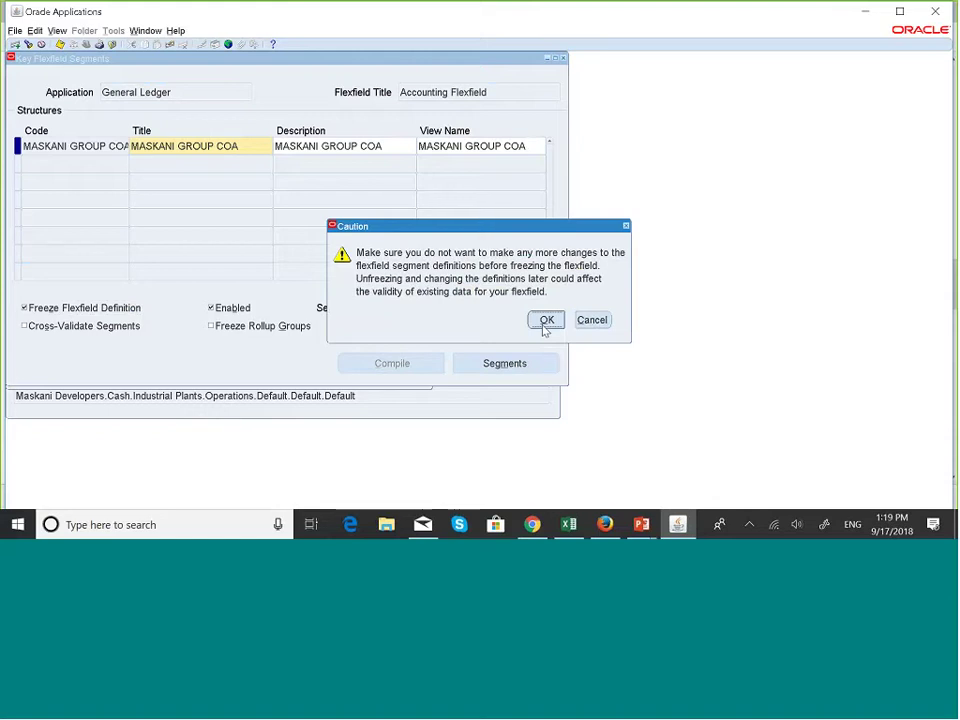
click(545, 322)
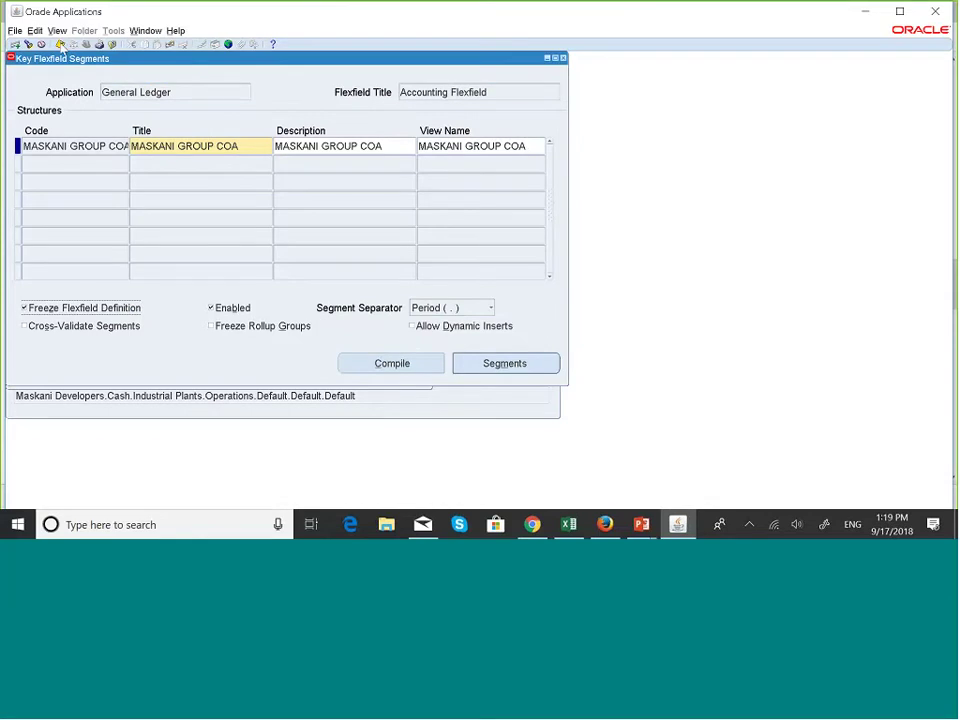
click(60, 46)
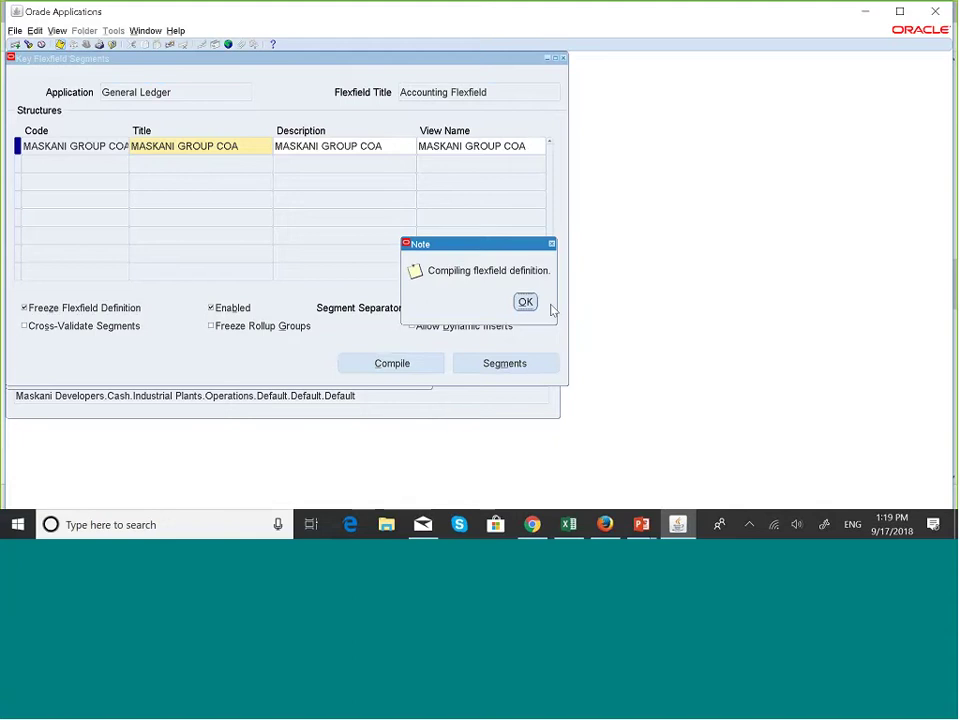
click(525, 302)
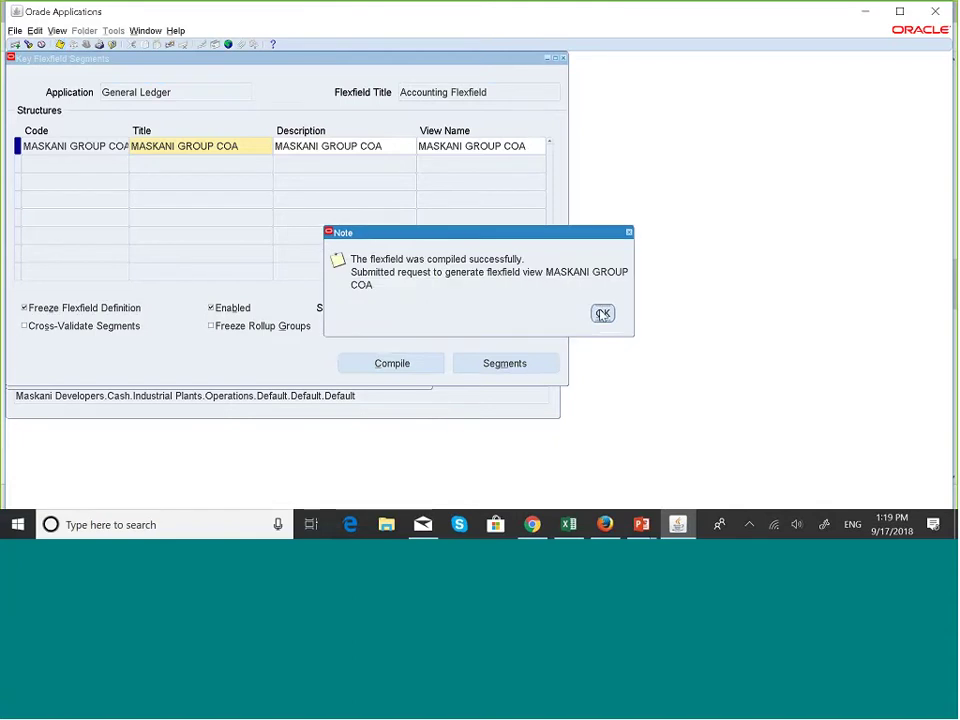
click(603, 314)
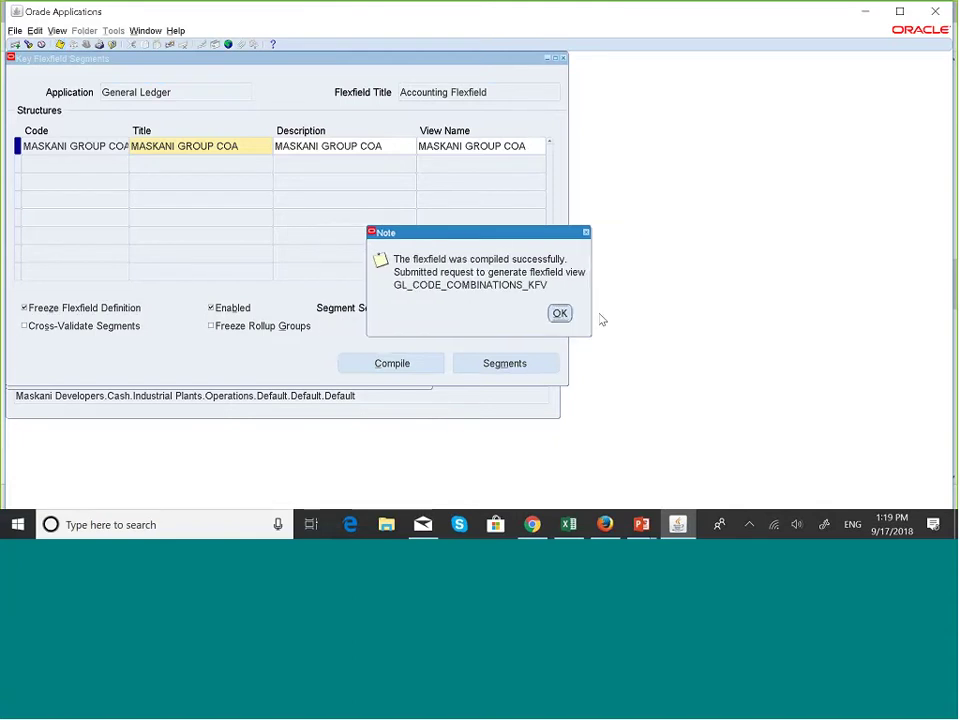
click(562, 314)
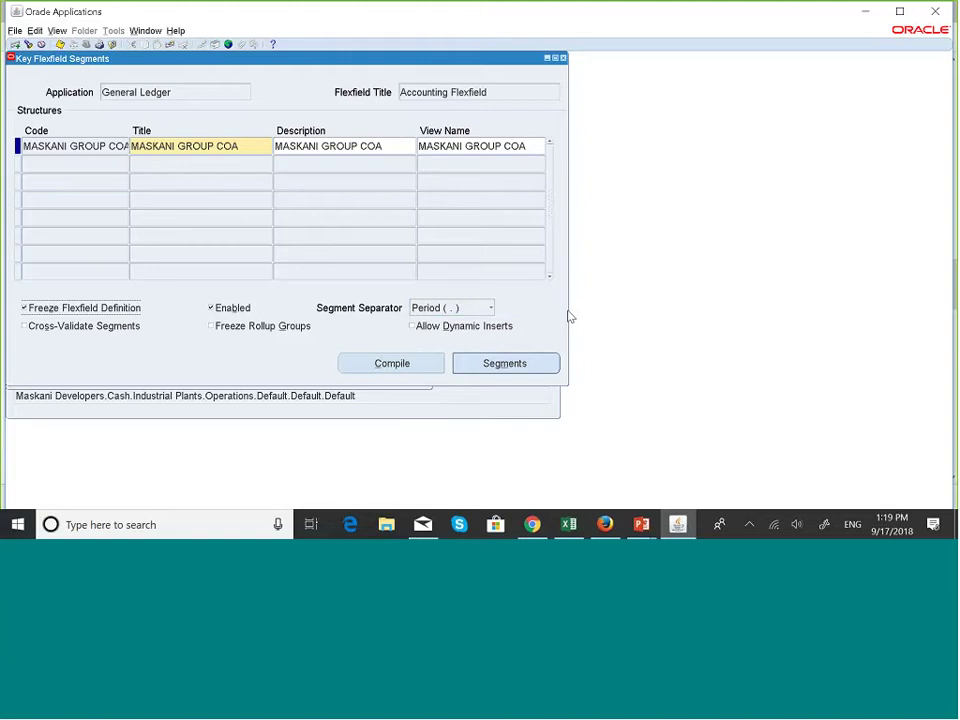
click(563, 58)
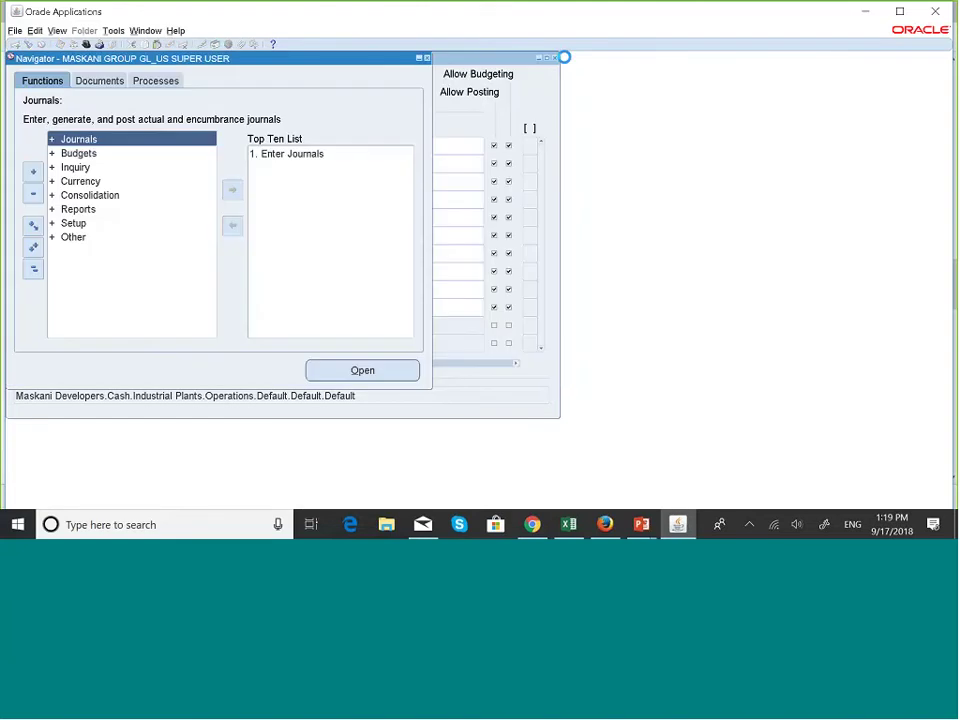
- Close the GL Accounts form and create a new journal through the Enter Journals function
click(419, 59)
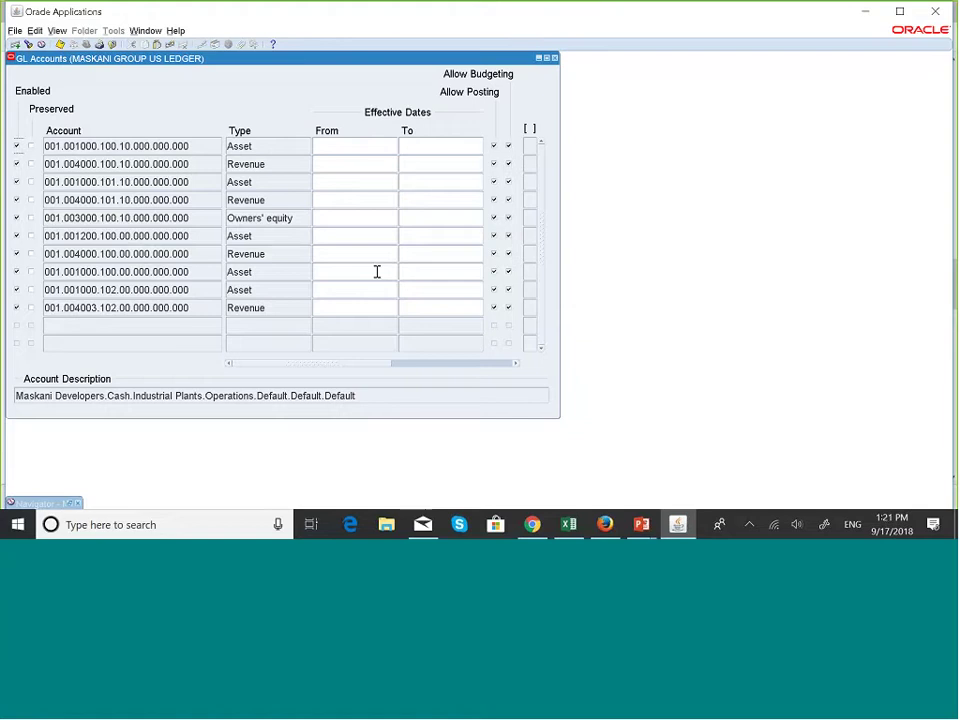
click(554, 58)
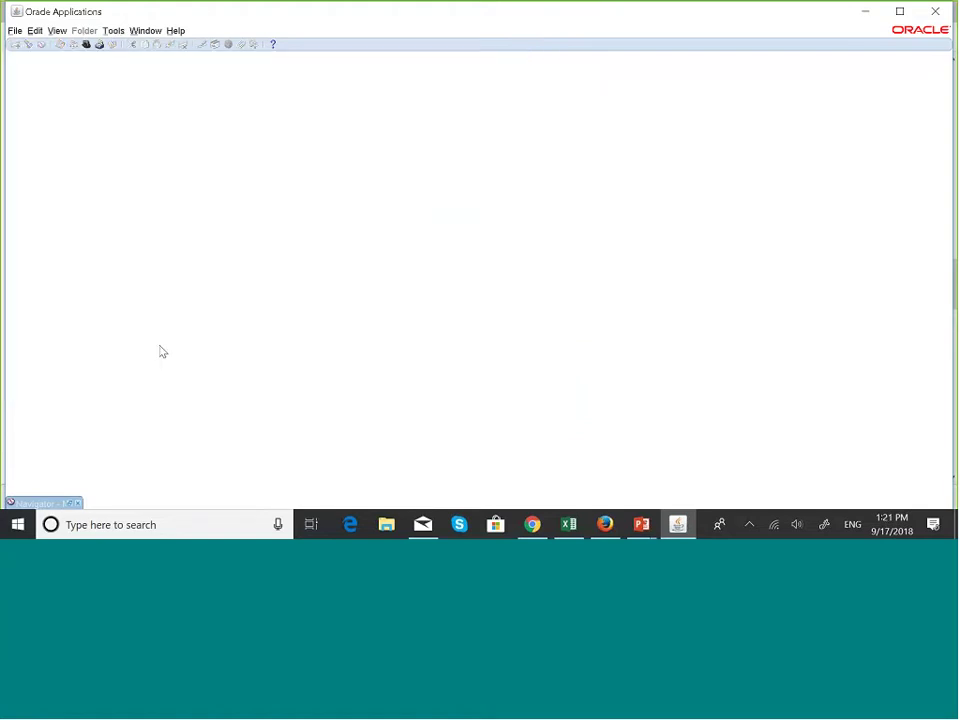
double_click(72, 504)
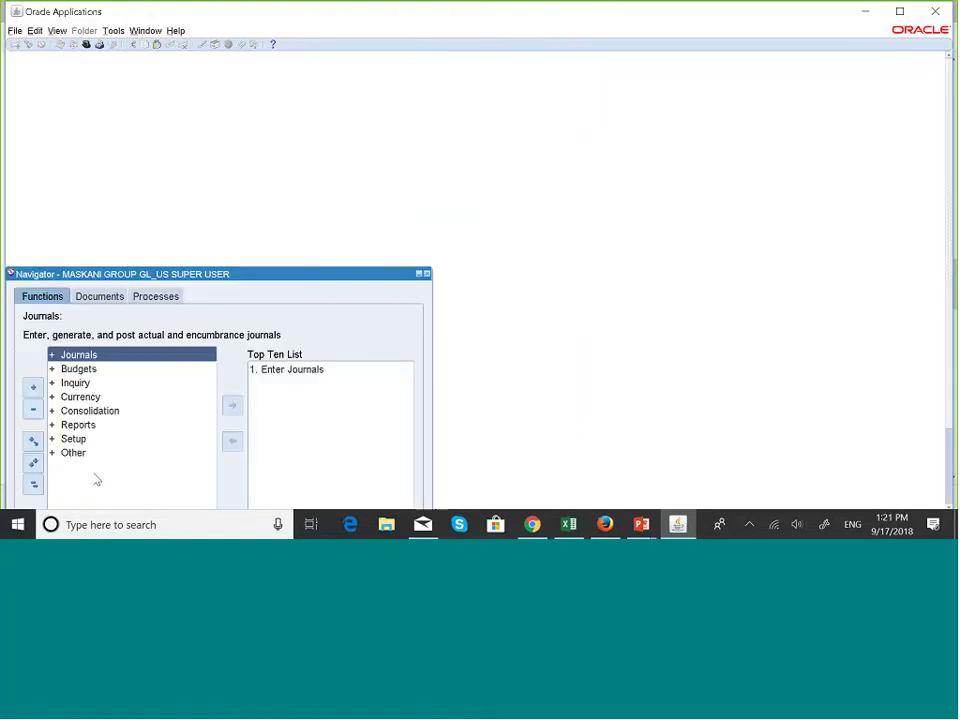
drag(242, 284, 235, 237)
click(270, 326)
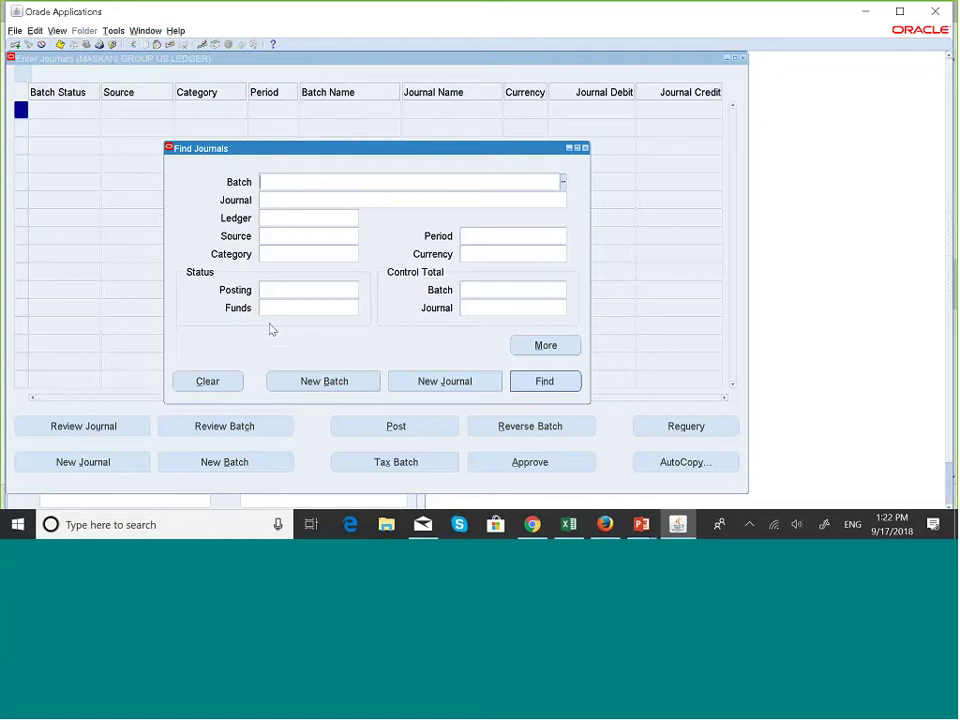
click(467, 381)
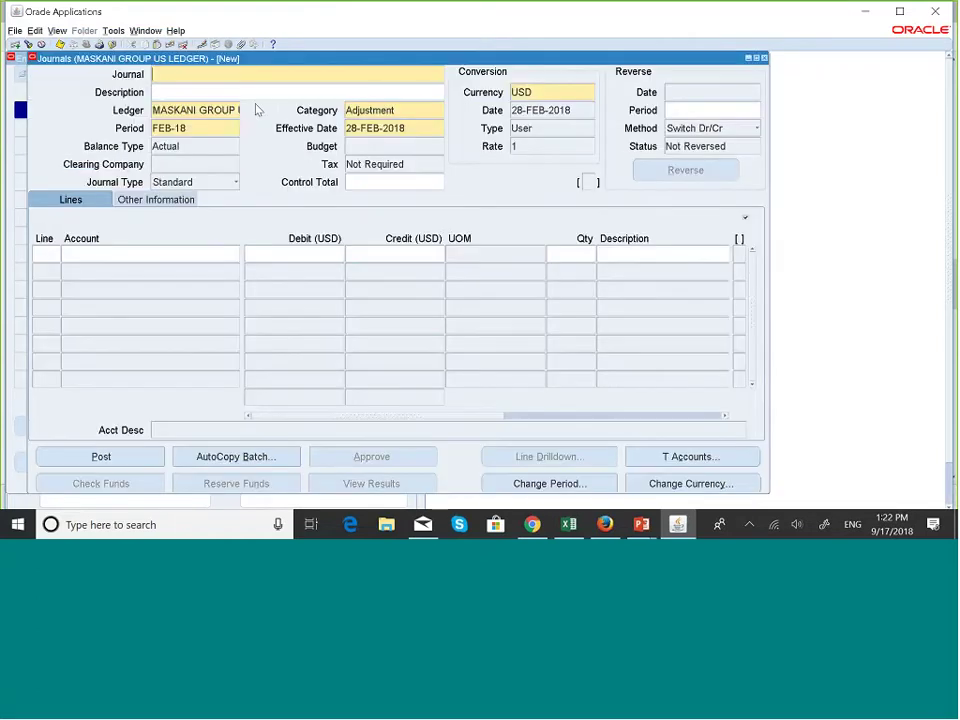
- Name the new journal Combinations Test
key(Caps_Lock)
text(Combi)
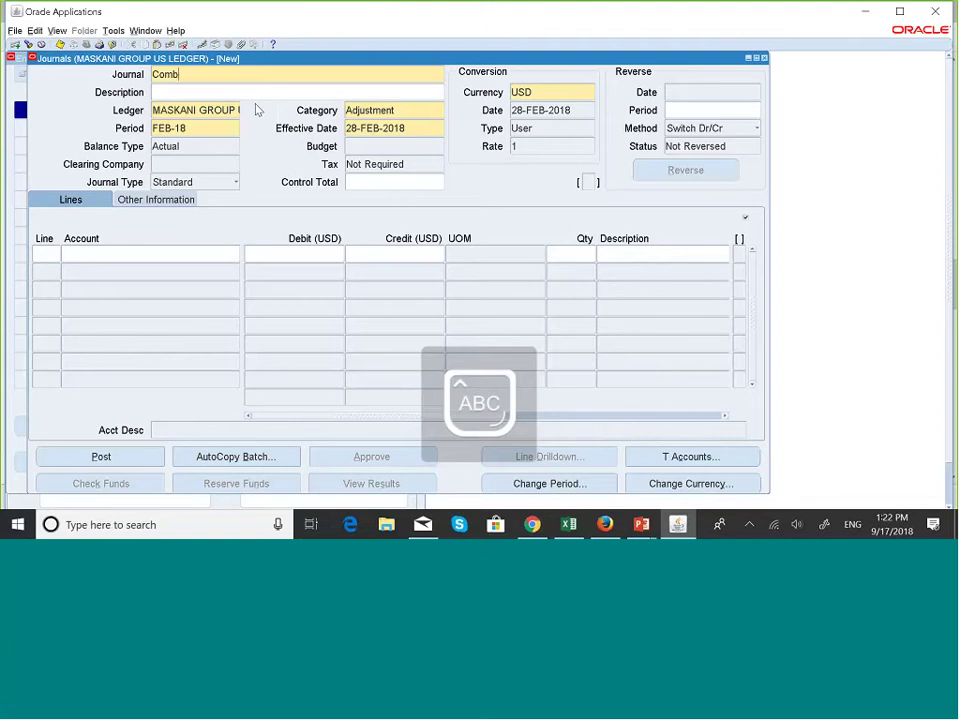
key(Caps_Lock)
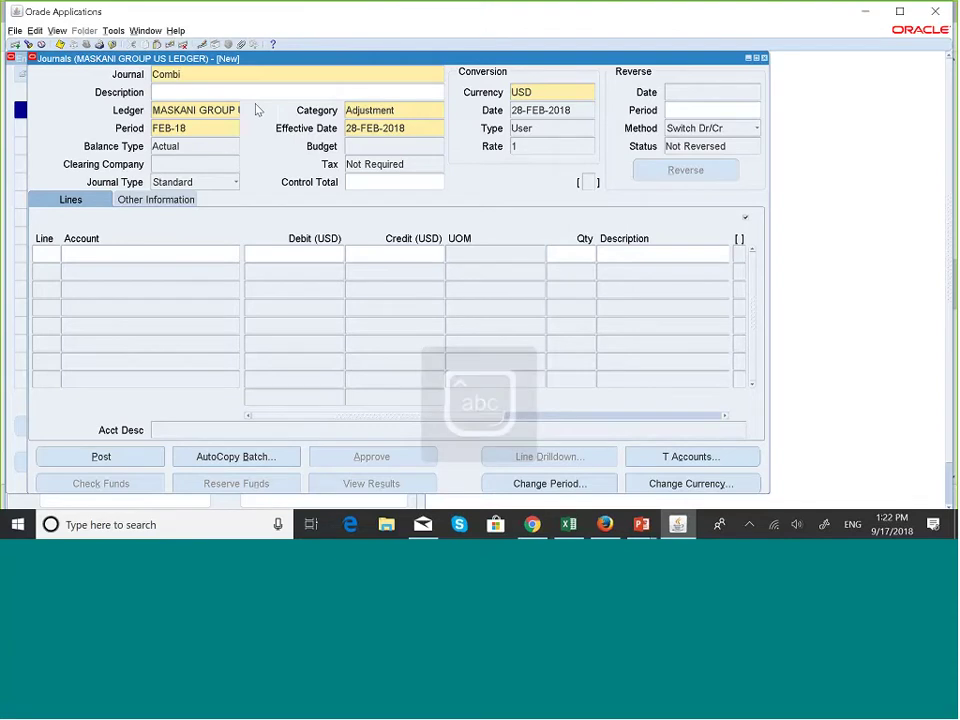
text(nations)
key(Caps_Lock)
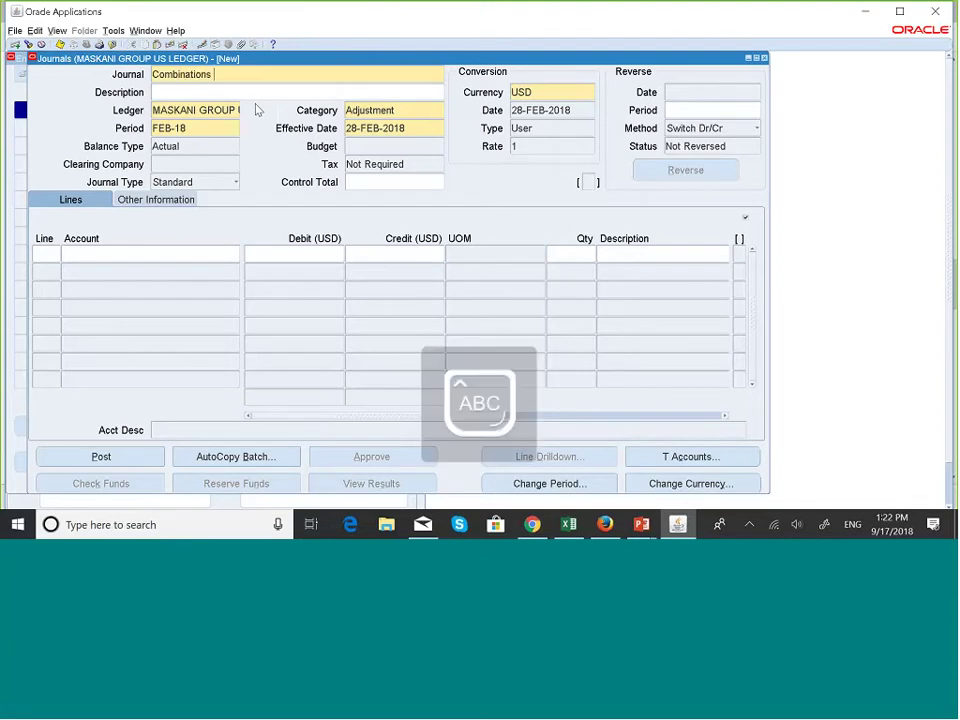
text(Test)
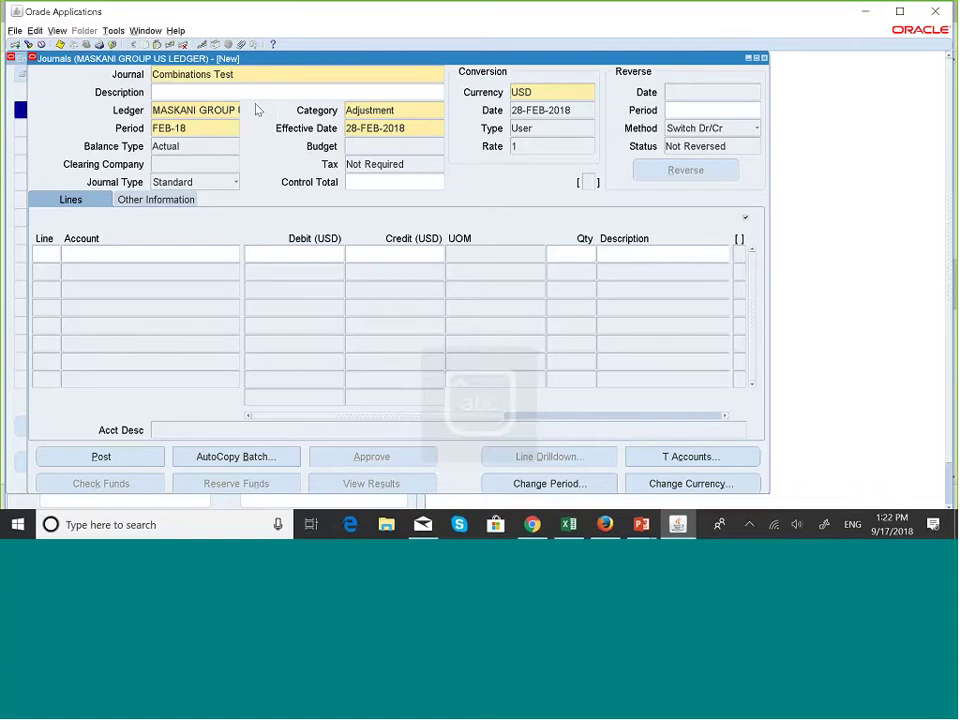
- Copy the journal name Combinations Test into the description and save the journal
key(shift+Left)
key(shift+Left)
key(shift+Left)
key(shift+Left)
key(shift+Left)
key(shift+Left)
key(shift+Left)
key(shift+Left)
key(shift+Left)
key(shift+Left)
key(shift+Left)
key(shift+Left)
key(shift+Left)
key(shift+Left)
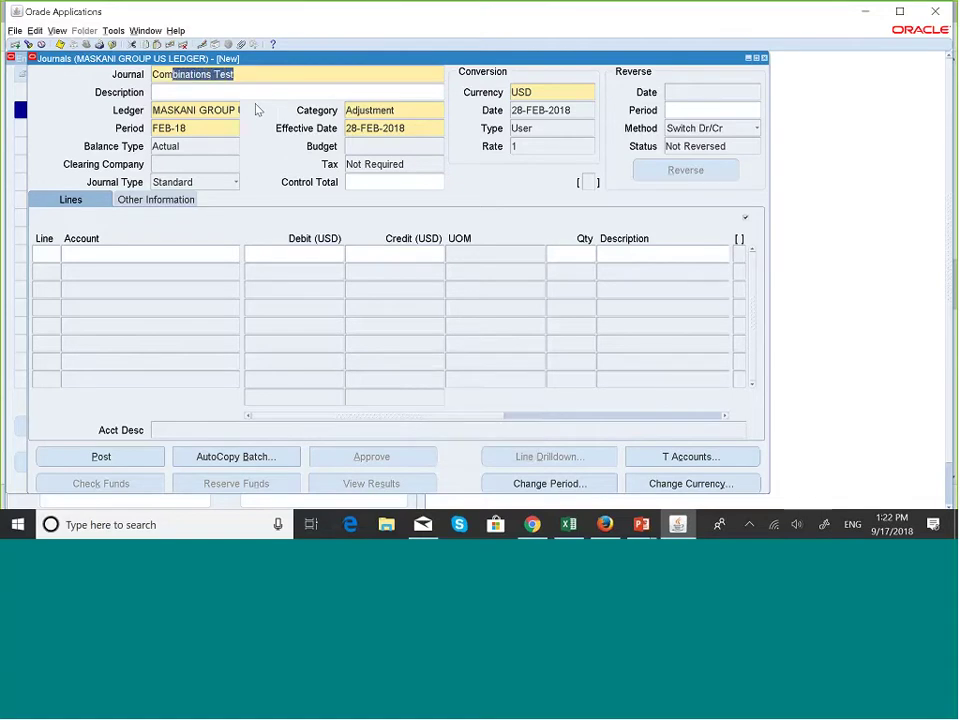
click(233, 92)
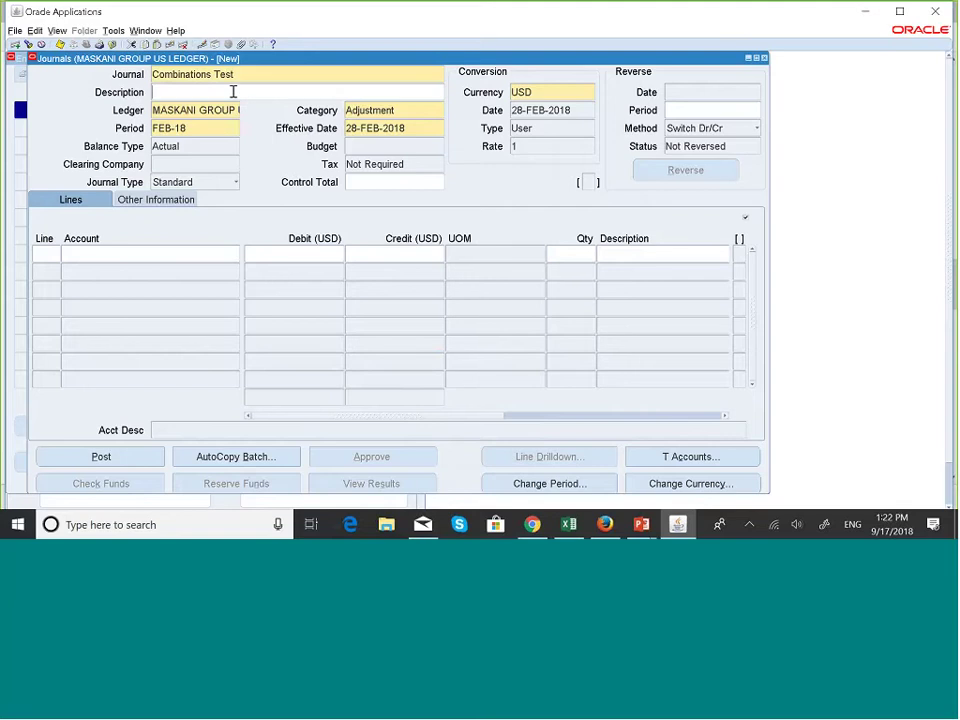
text(Combinations Test)
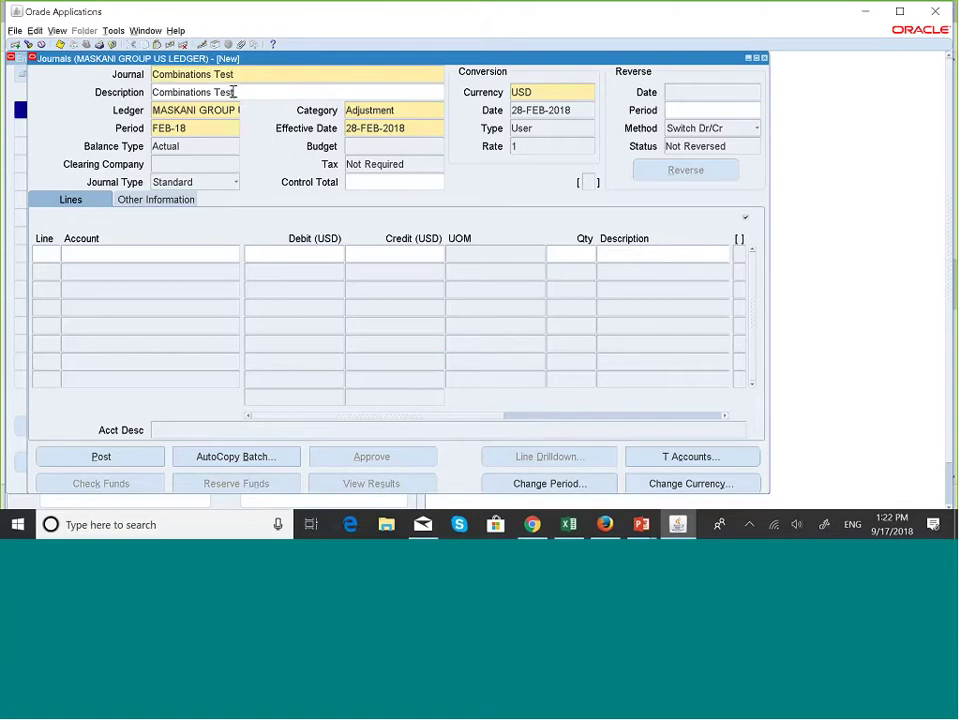
key(ctrl+s)
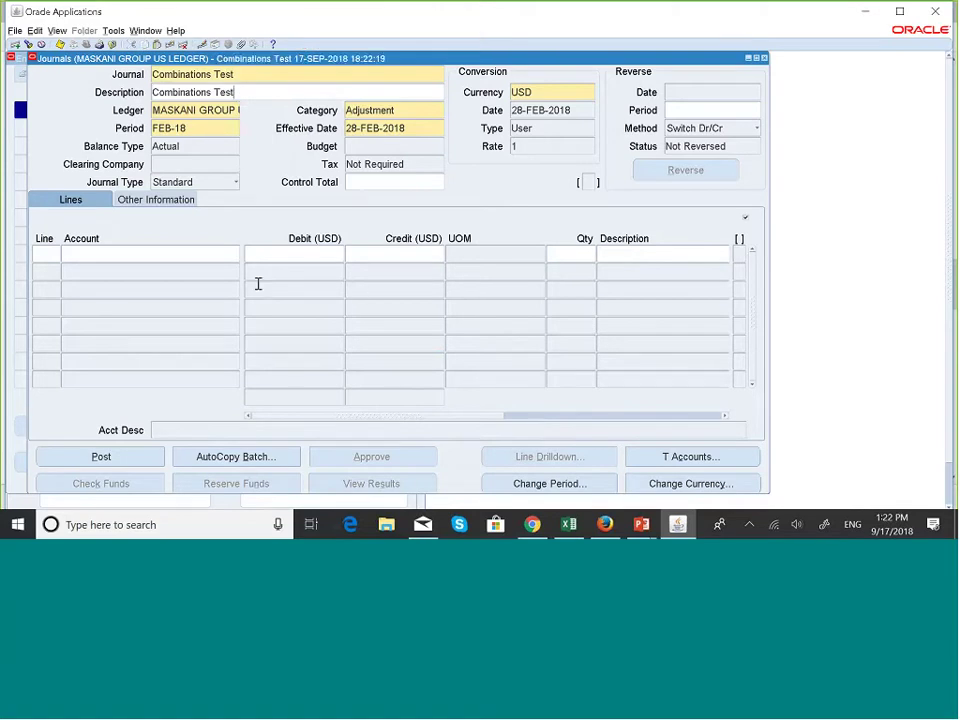
- Start journal line 10 and set the account combination's company to 002, Maskani Property Managers
click(40, 253)
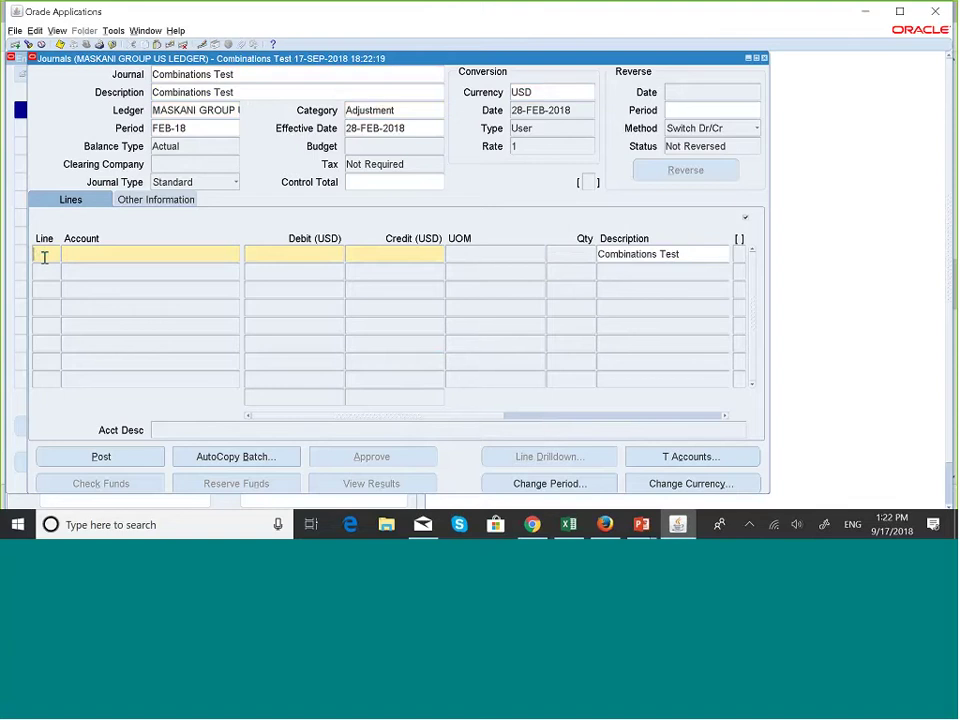
click(66, 257)
click(237, 257)
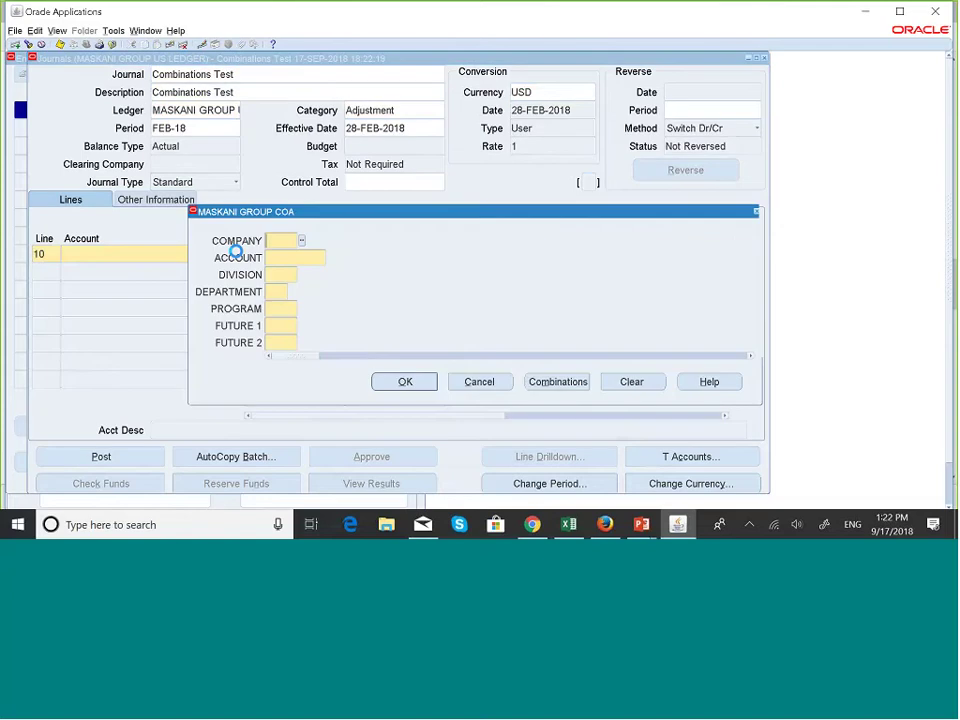
click(303, 241)
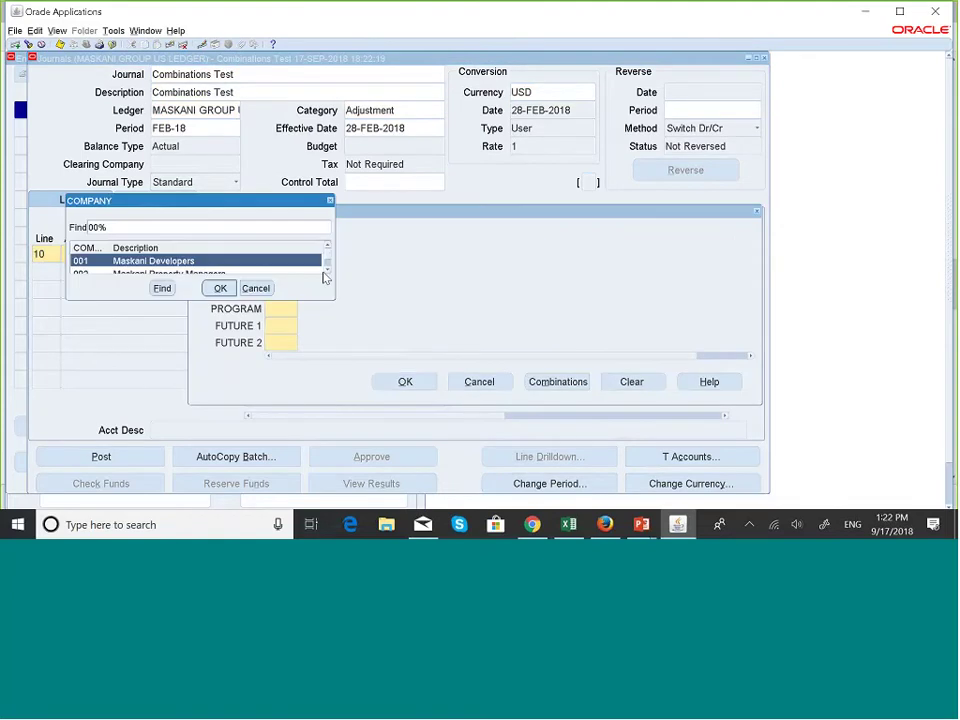
click(326, 270)
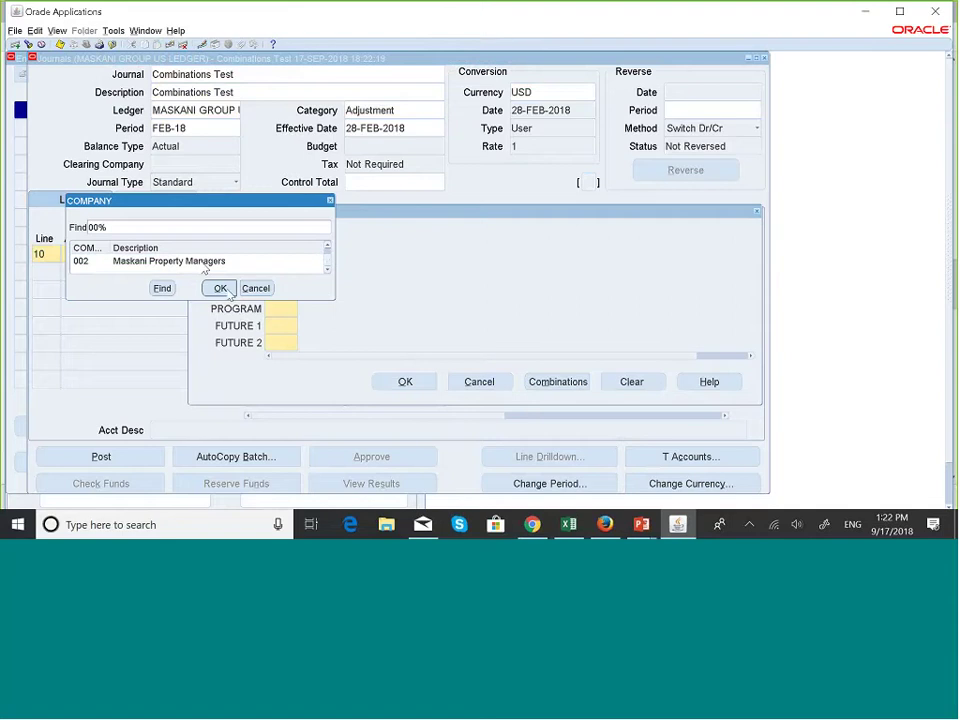
click(220, 288)
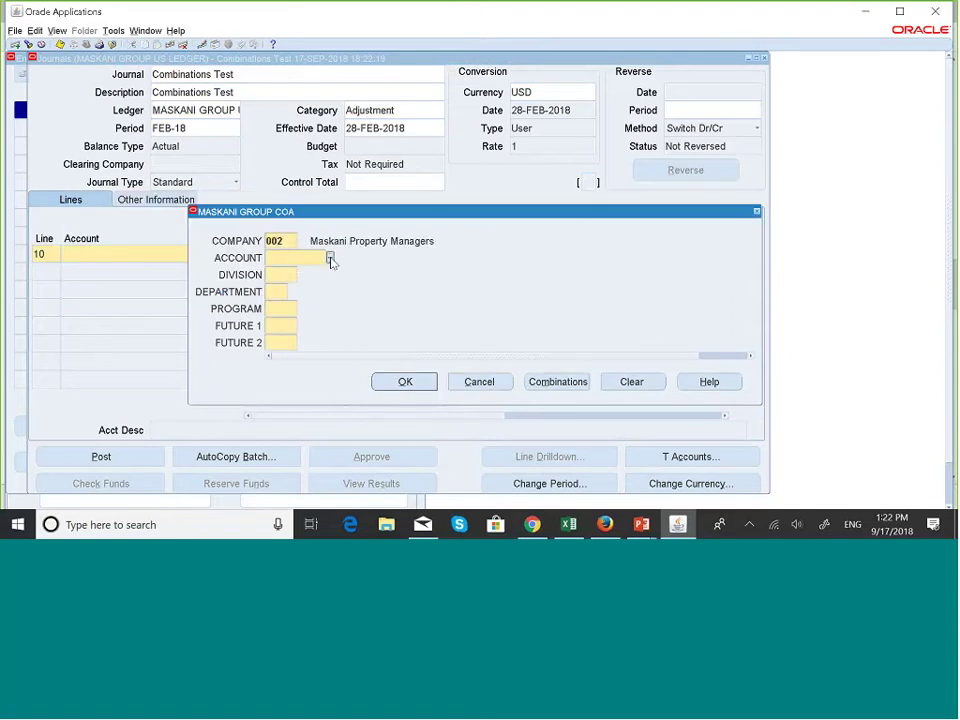
- Choose account 001000 (Cash) and division 100 (Industrial Plants) for the line's account combination
click(330, 258)
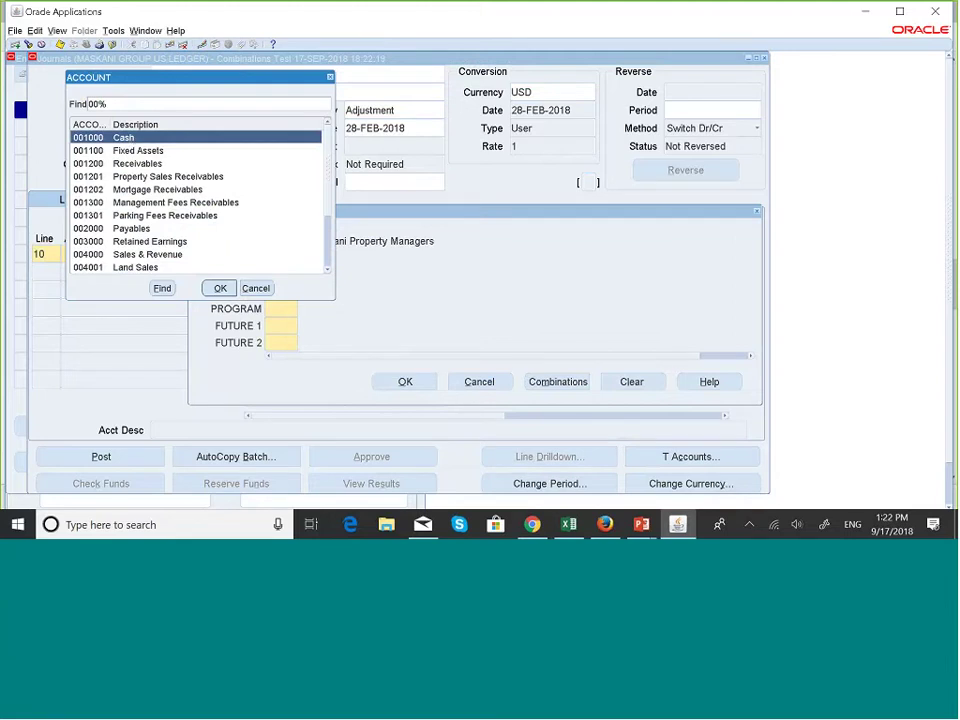
click(218, 288)
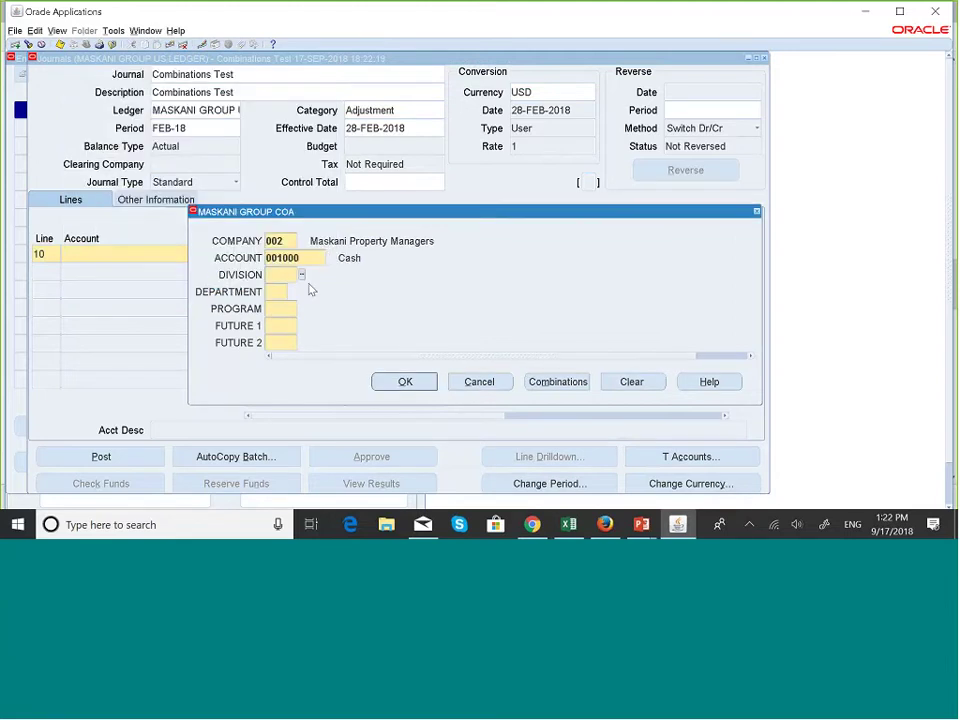
click(300, 274)
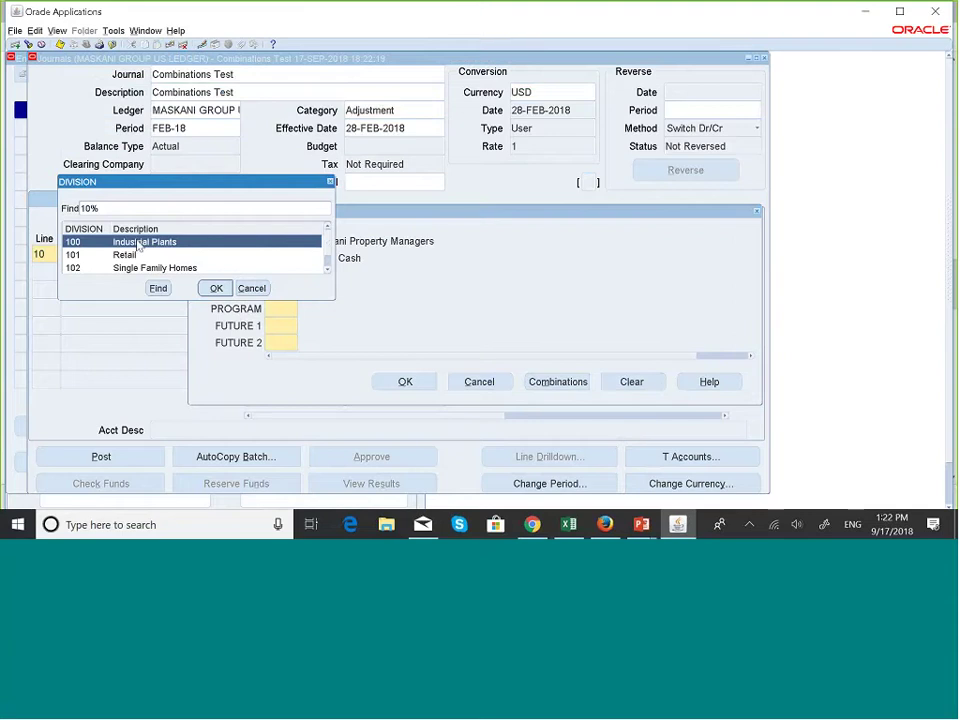
click(216, 288)
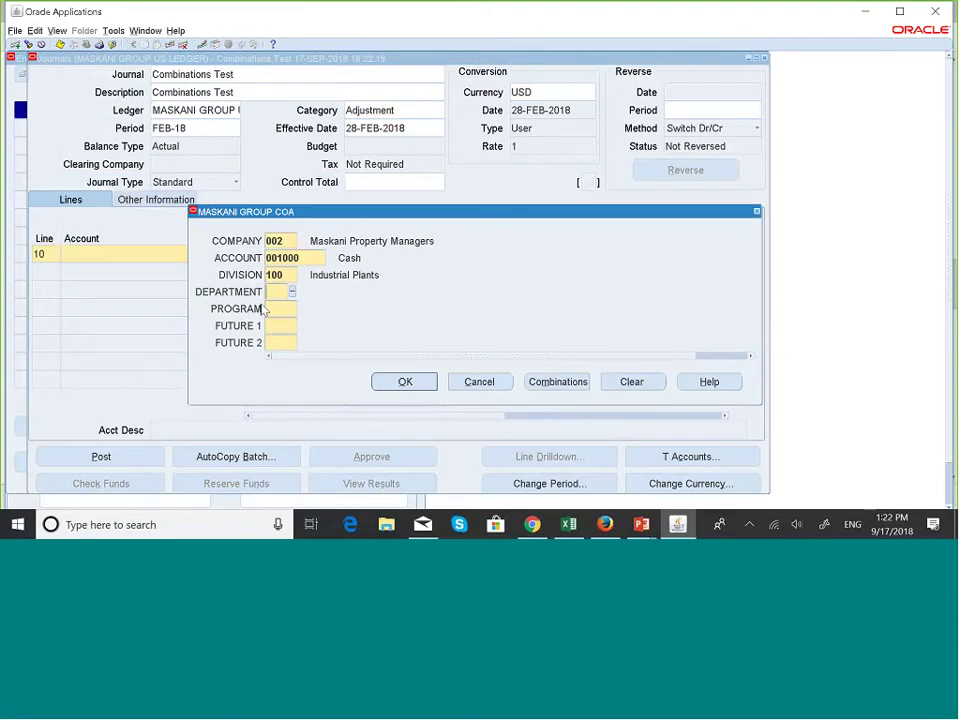
- Set the department to 00 and the program, Future 1 and Future 2 segments to 000
text(000)
key(Tab)
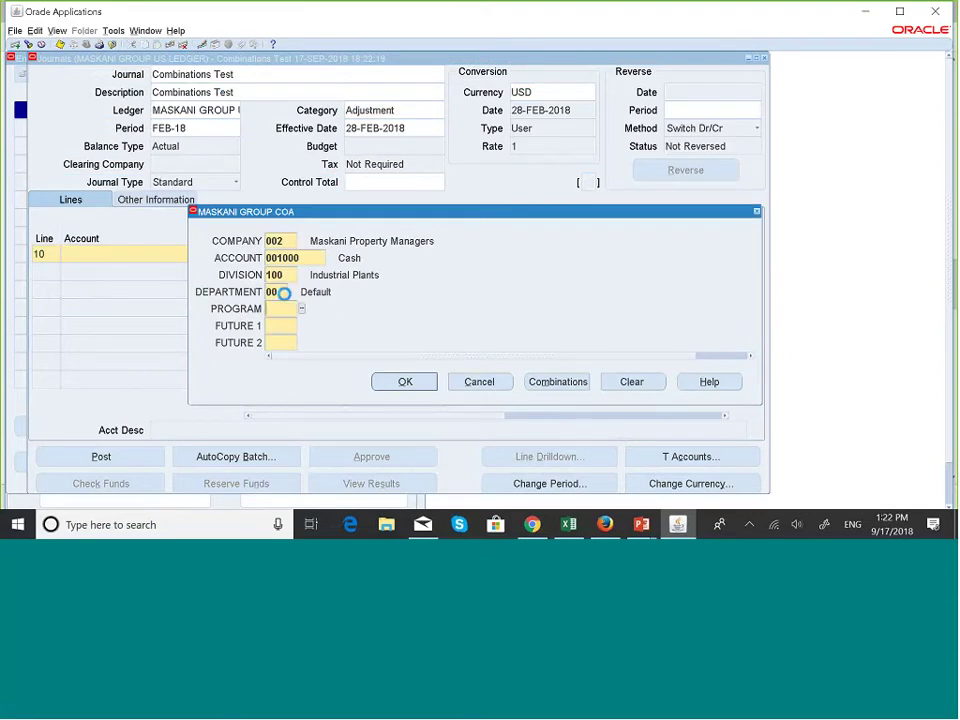
text(000)
key(Tab)
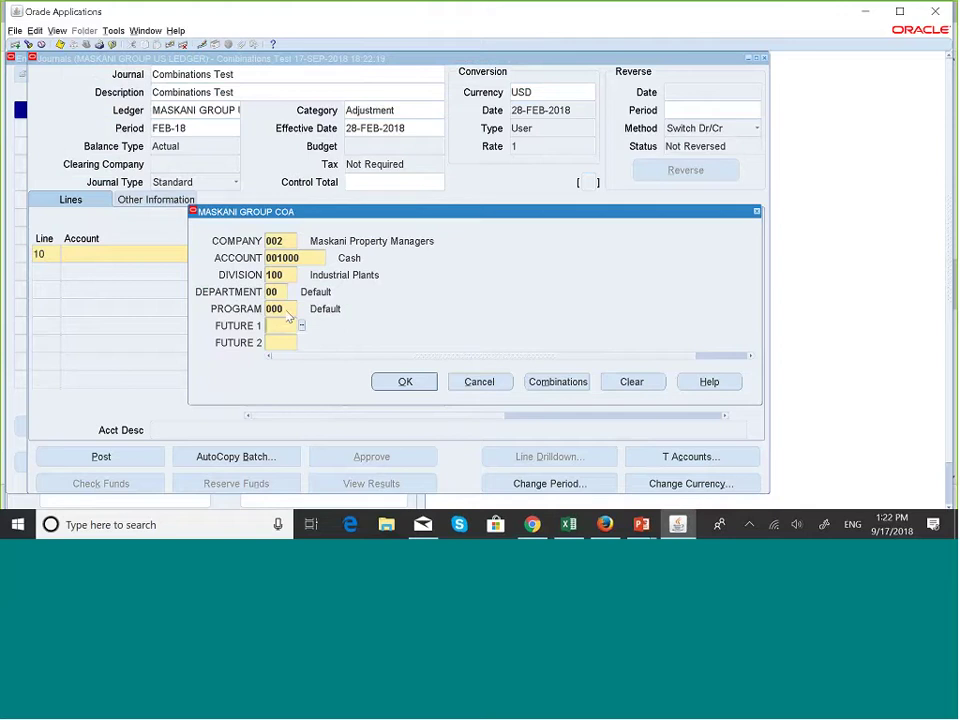
text(000)
key(Tab)
text(000)
key(Tab)
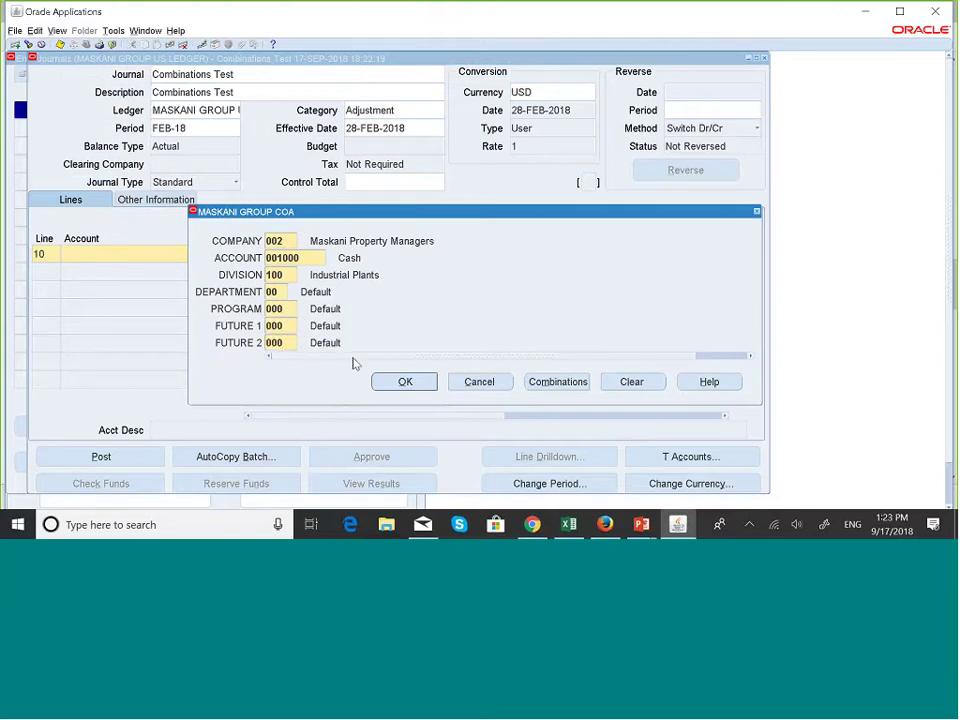
- Try to accept the combination 002.001000.100.00.000.000.000, view the message details, and cancel the segment entry
click(404, 382)
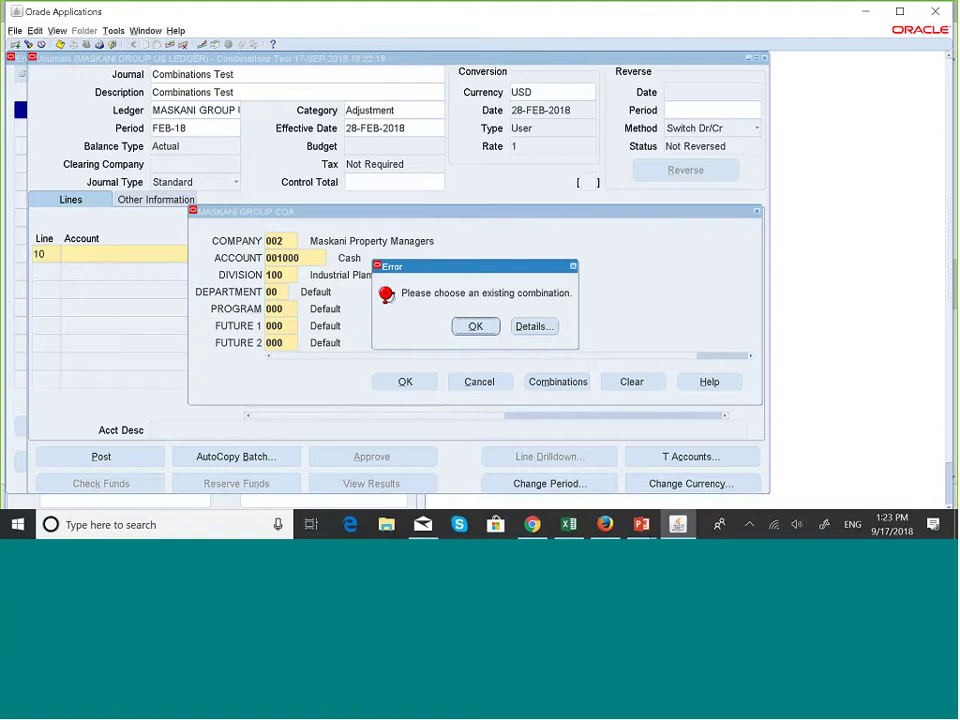
click(542, 330)
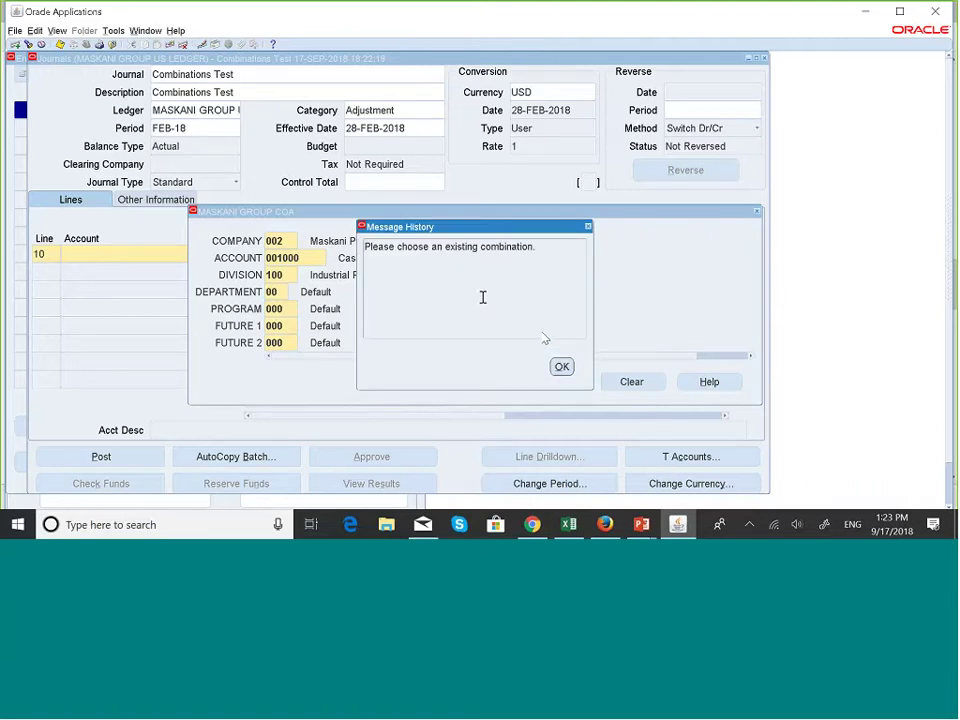
click(589, 228)
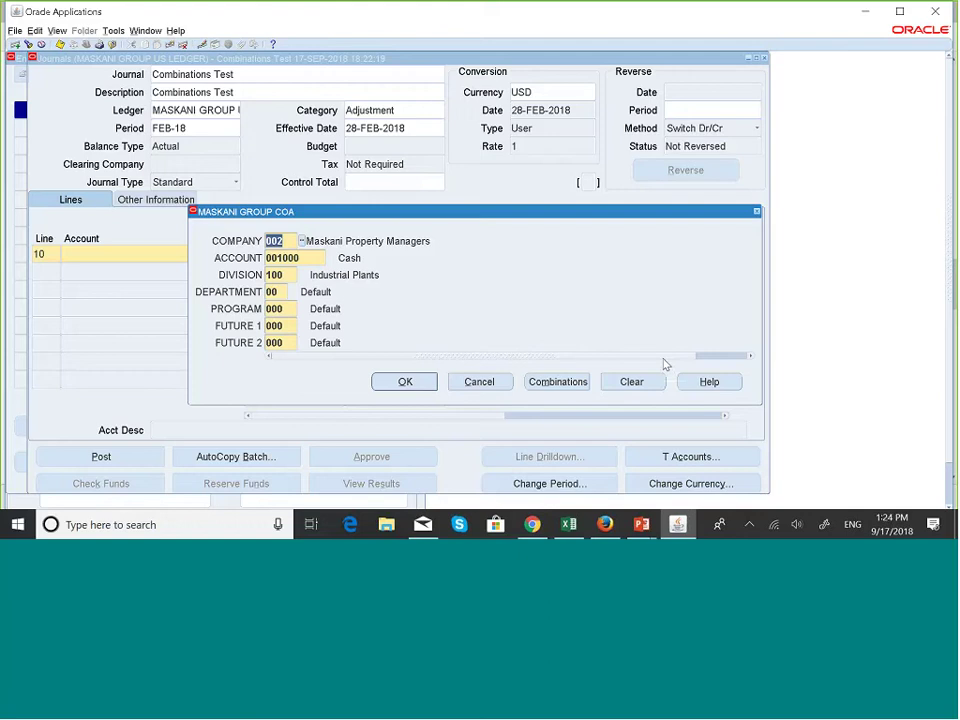
click(479, 382)
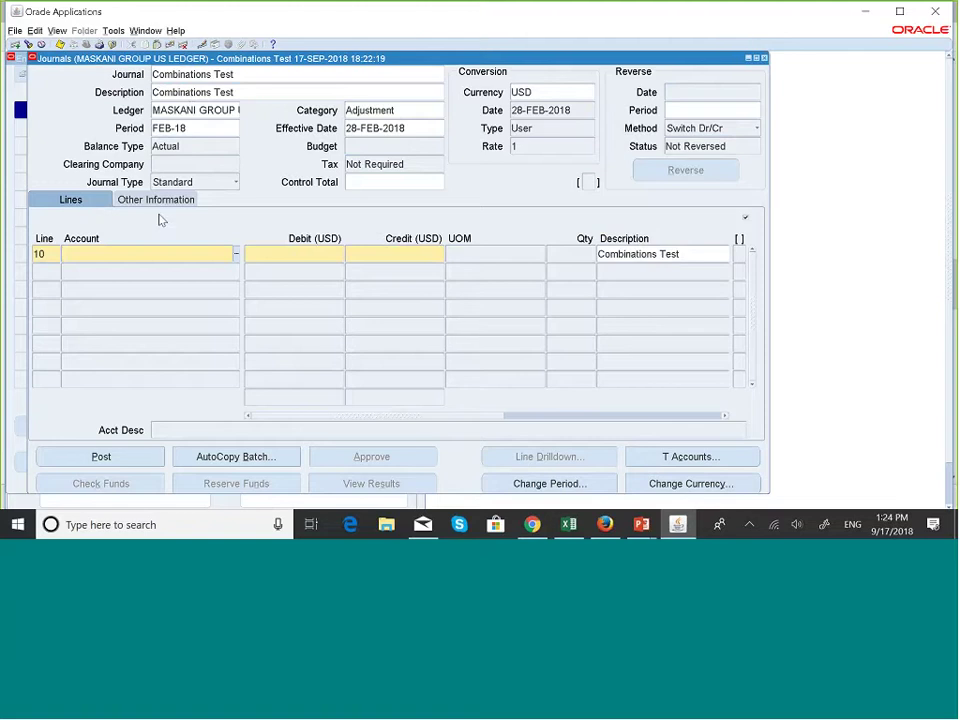
- Delete the Combinations Test journal entry and close the Enter Journals form
click(199, 48)
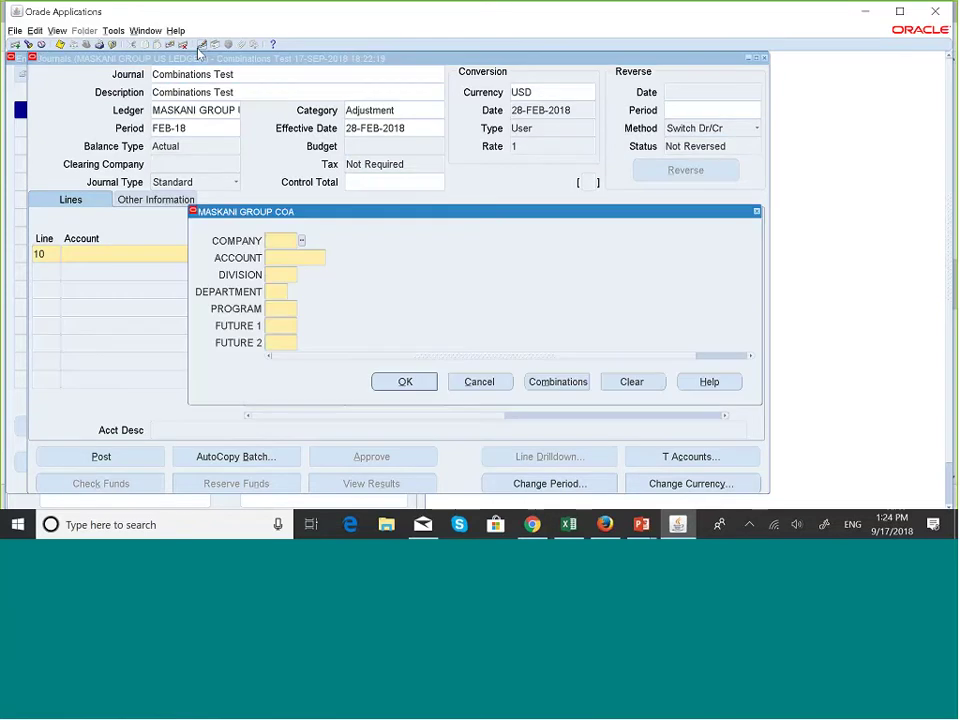
click(480, 385)
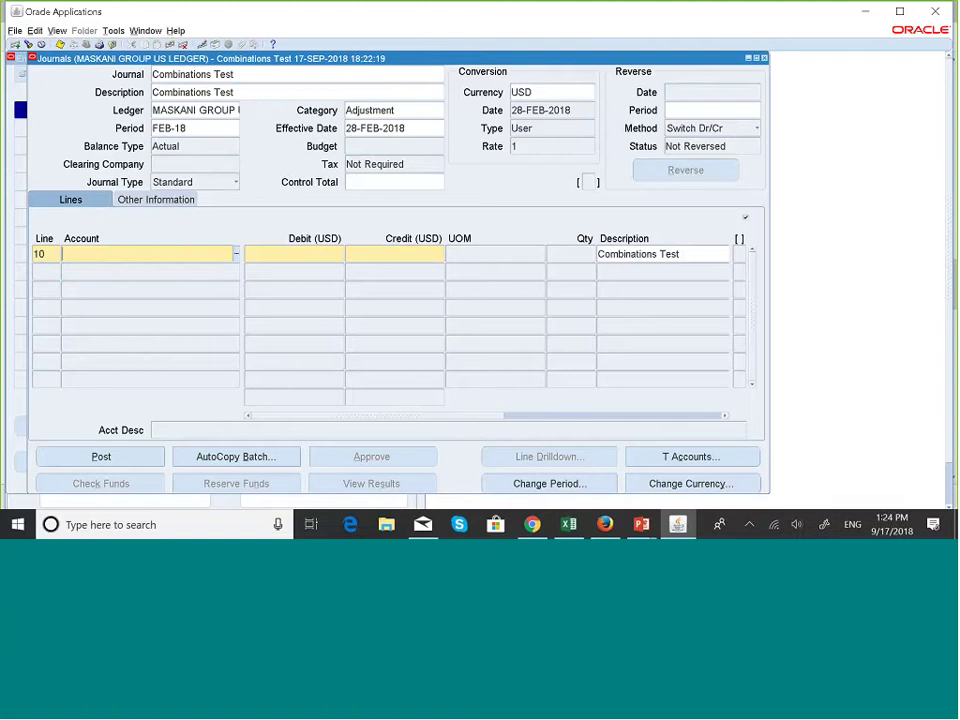
click(183, 46)
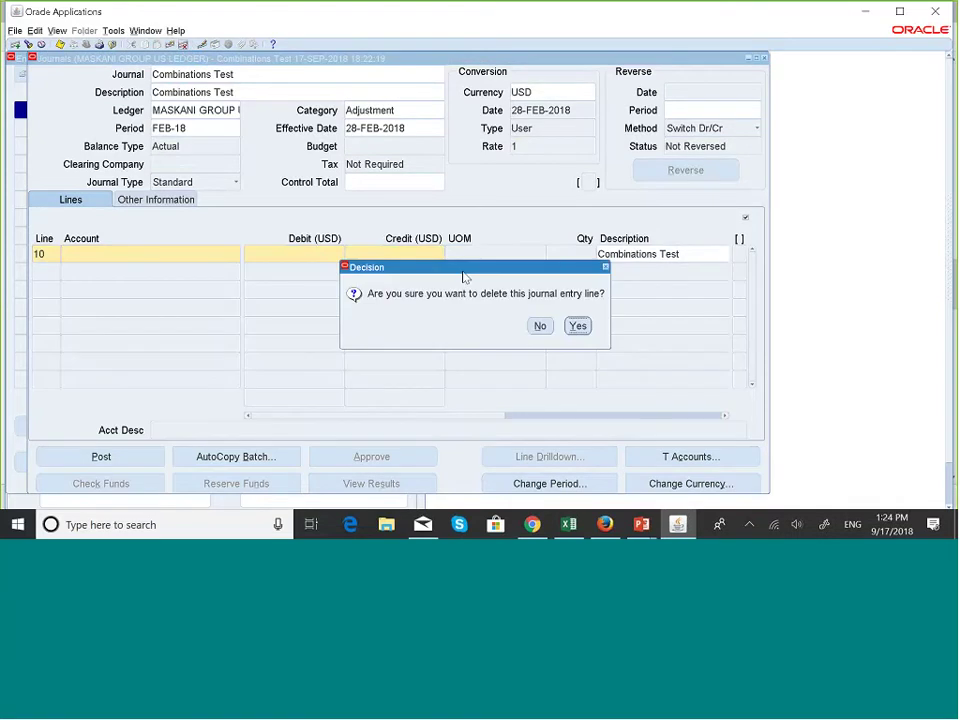
click(576, 328)
click(295, 77)
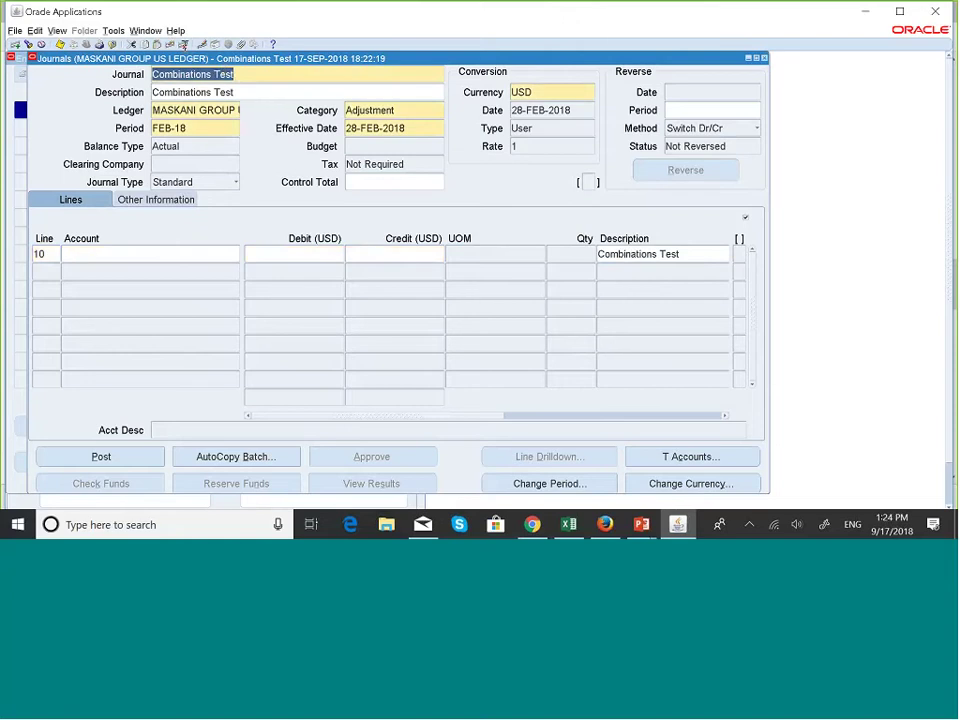
click(183, 45)
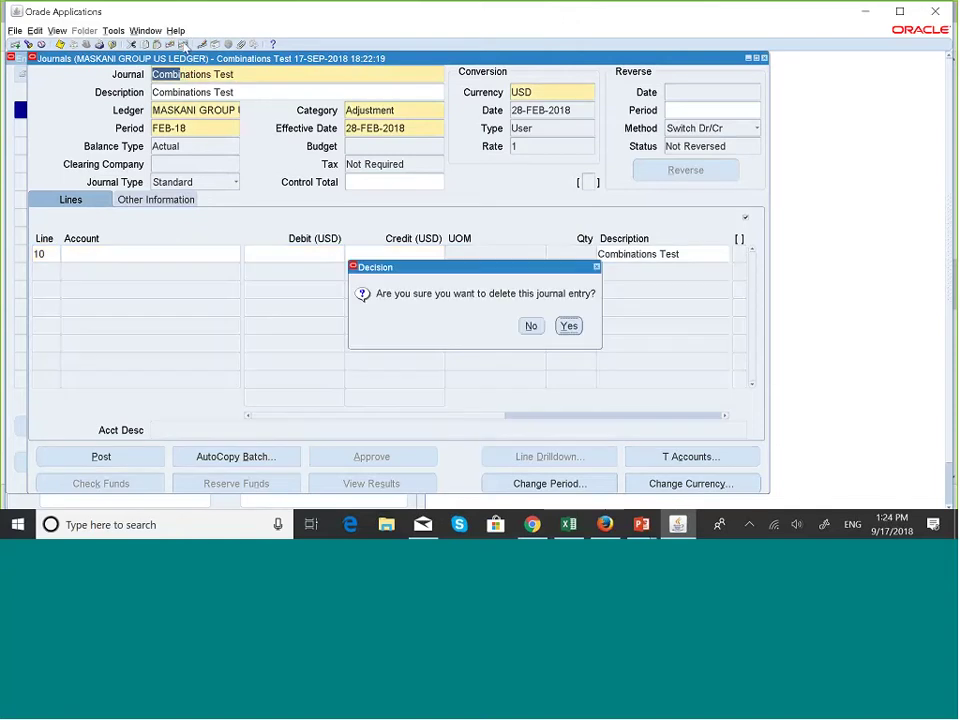
click(569, 326)
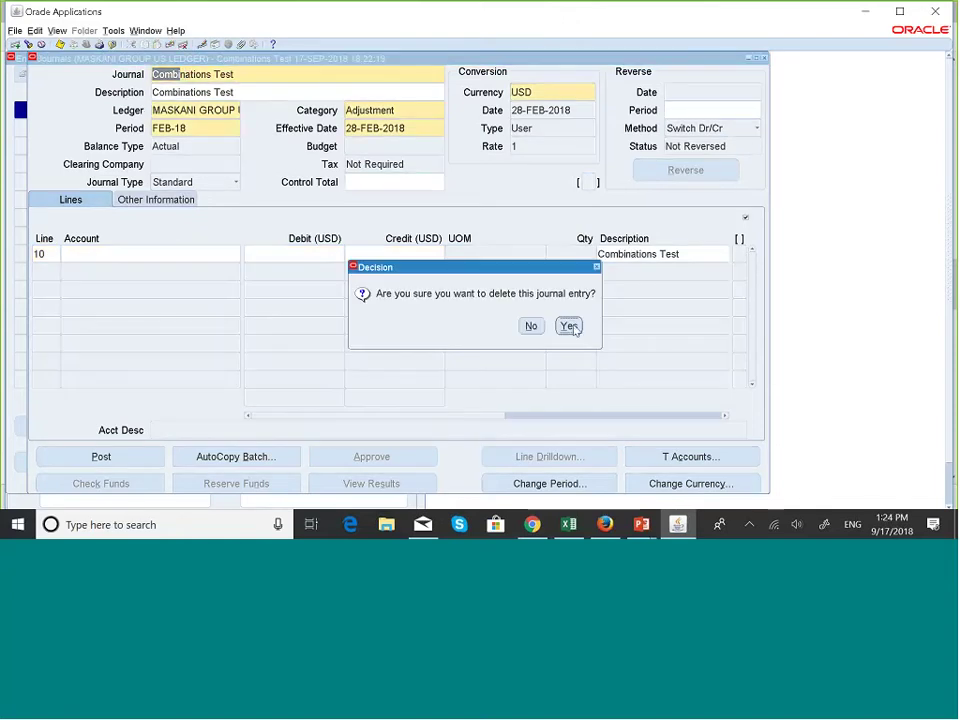
click(763, 58)
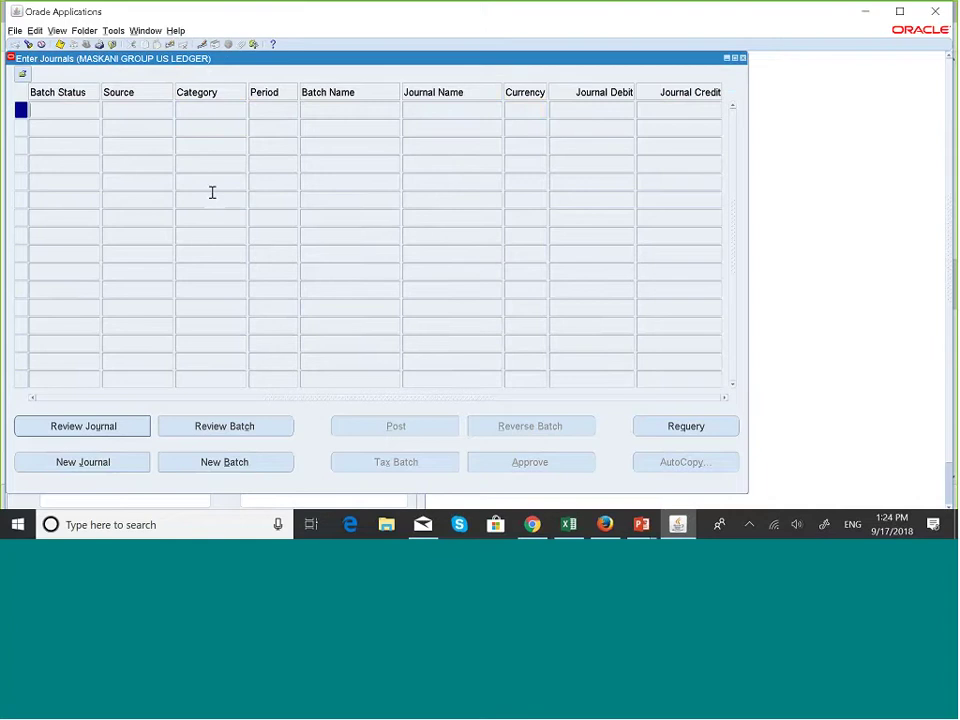
click(743, 58)
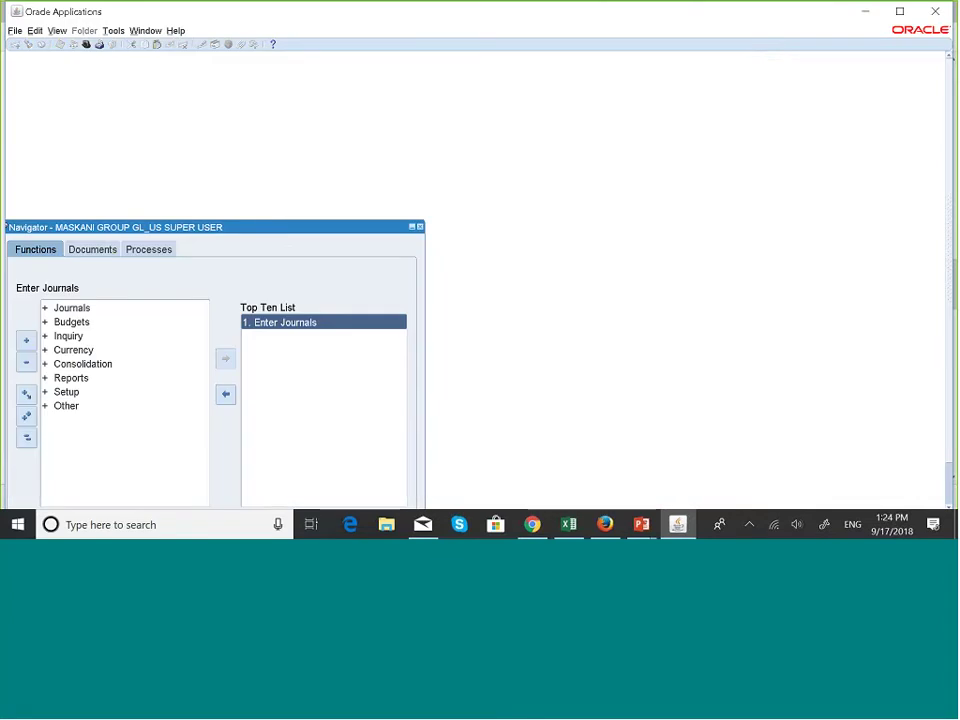
- Open the Combinations function under the accounts setup, review the existing GL account combinations, and close the form
double_click(72, 393)
key(Down)
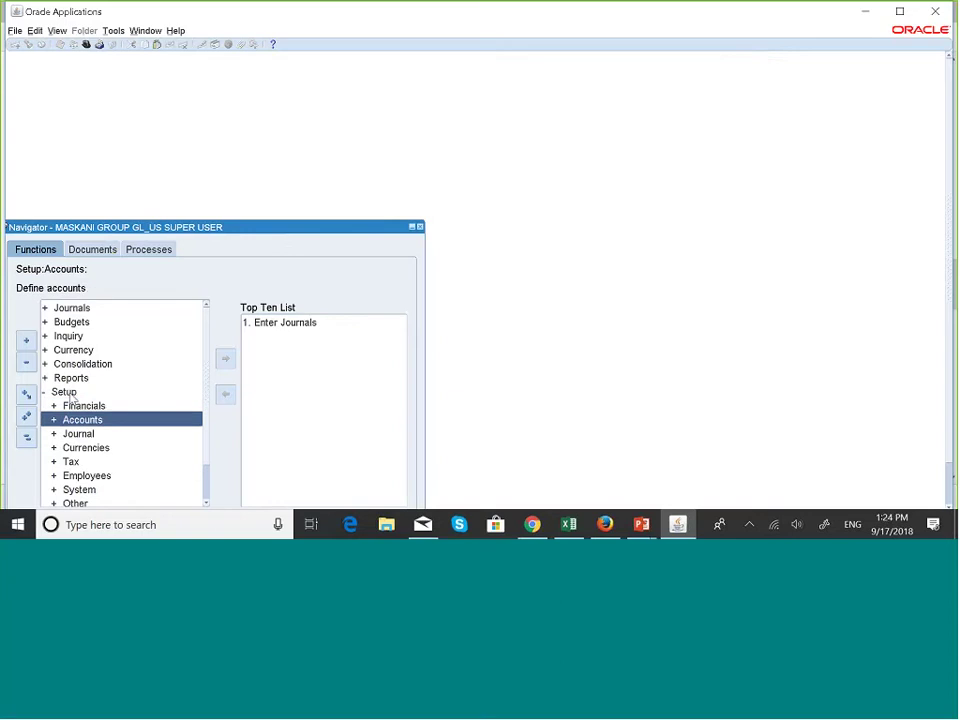
key(Return)
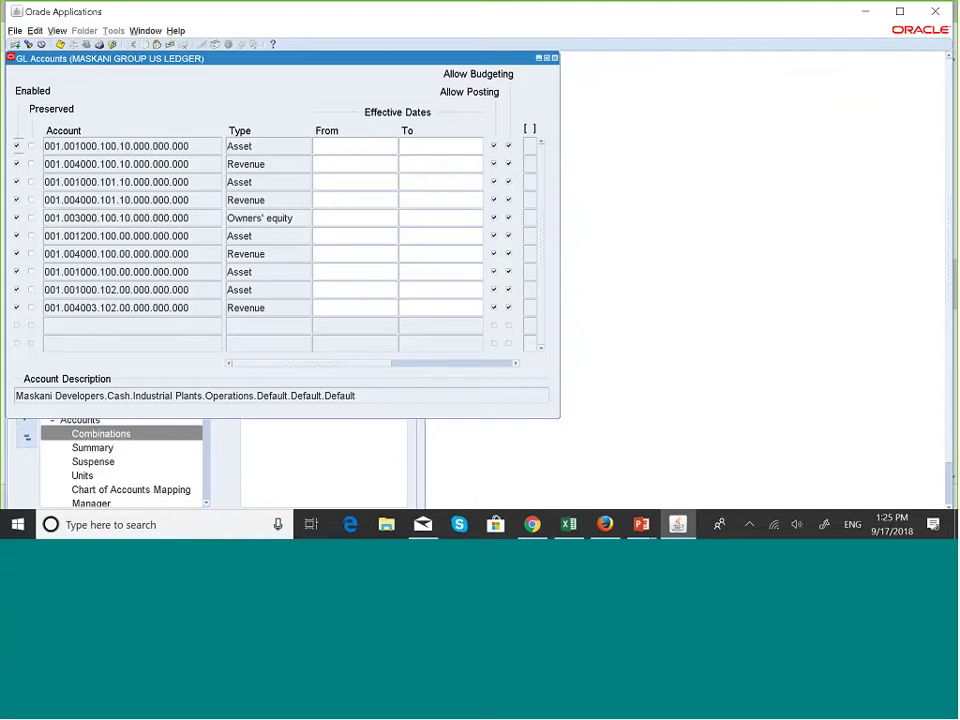
key(F4)
- Create another new journal through the Enter Journals function
click(278, 323)
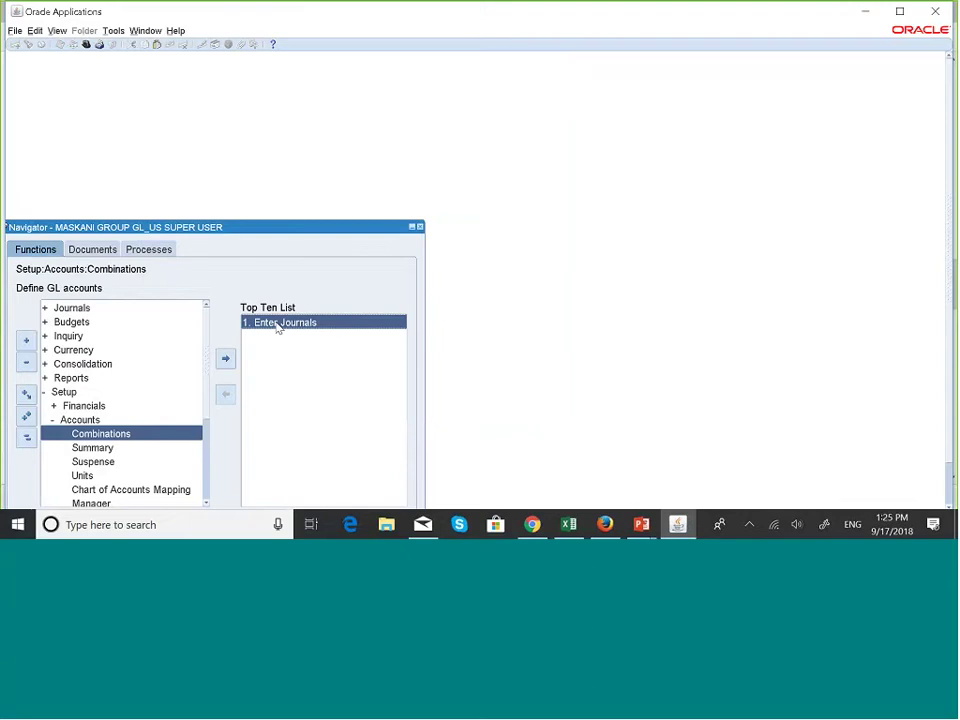
double_click(278, 324)
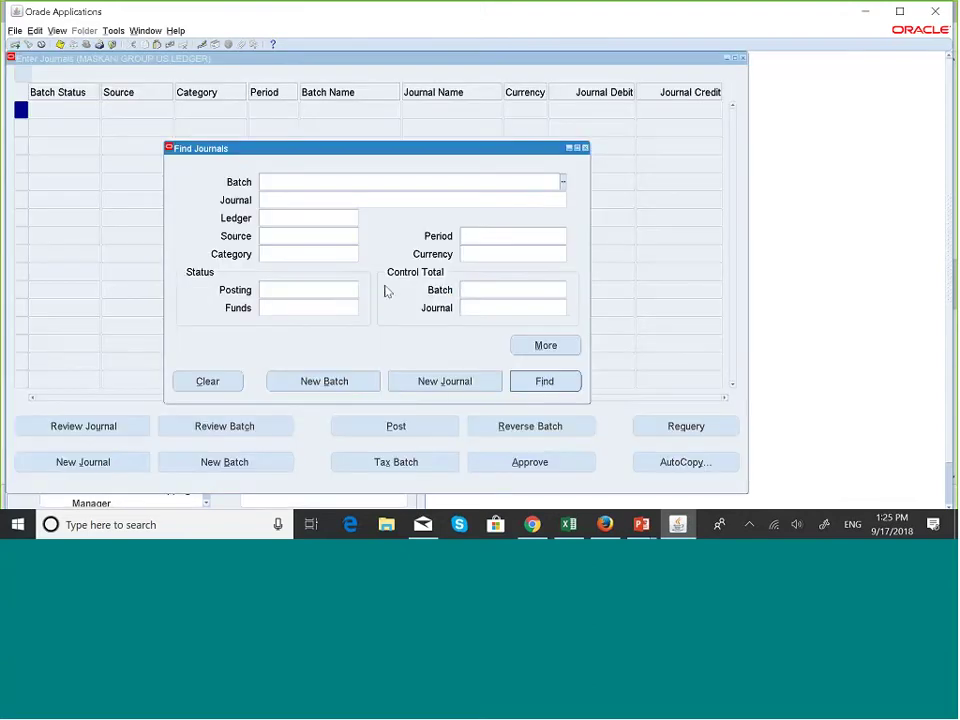
click(449, 384)
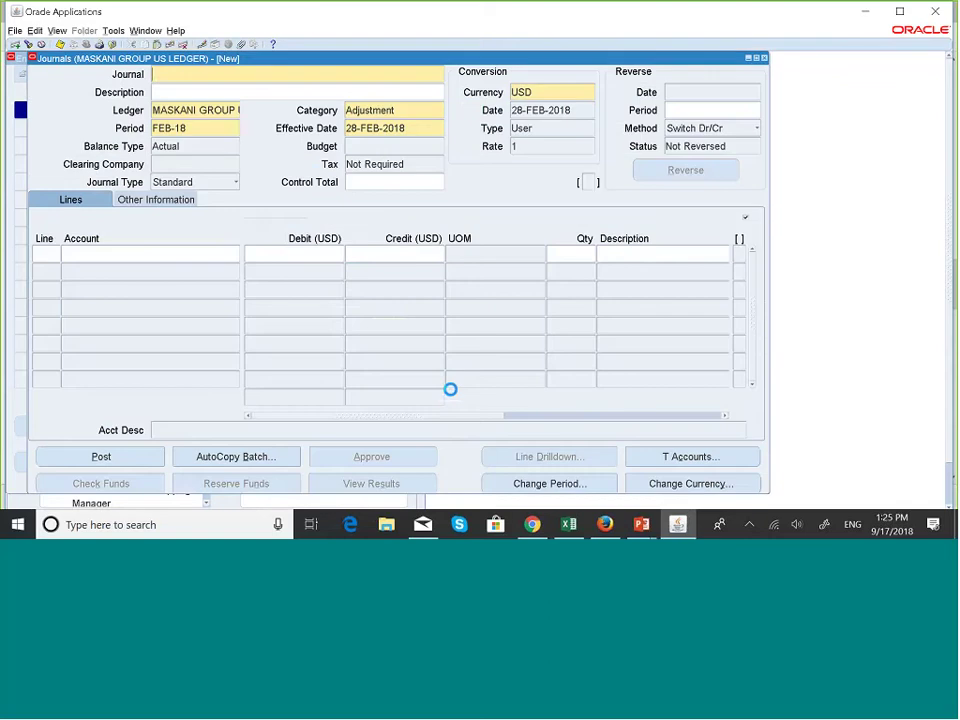
- Name the journal Combinations Test and use the same text as its description
text(Comb)
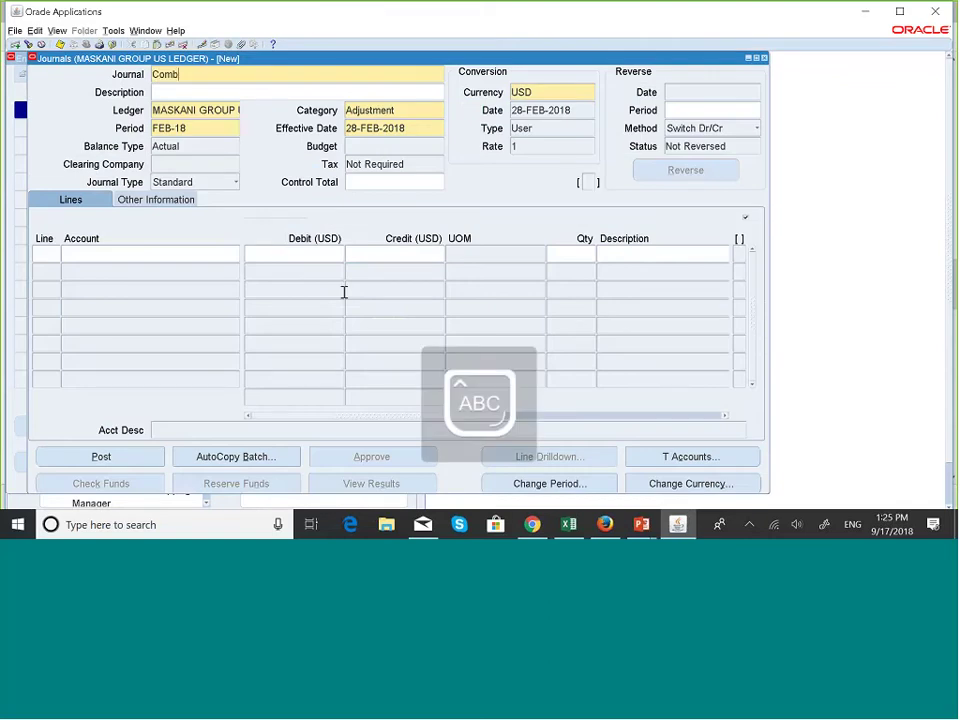
text(ina)
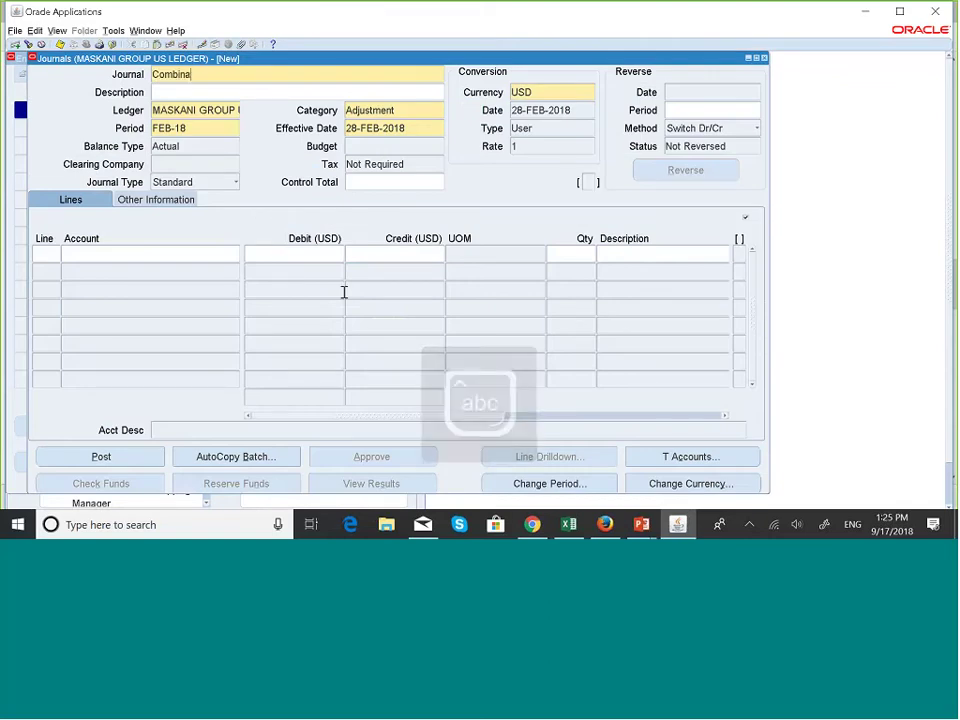
text(tions Test)
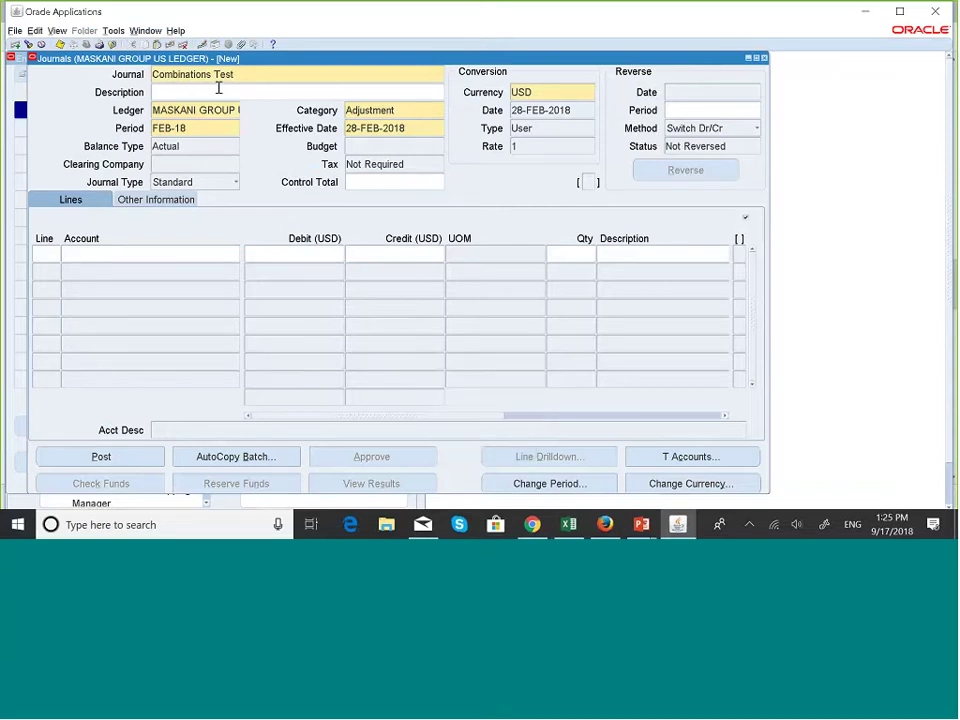
drag(276, 88, 168, 88)
click(188, 94)
- Add journal line 10 and set its account combination to company 001 and account 001000 Cash
click(58, 254)
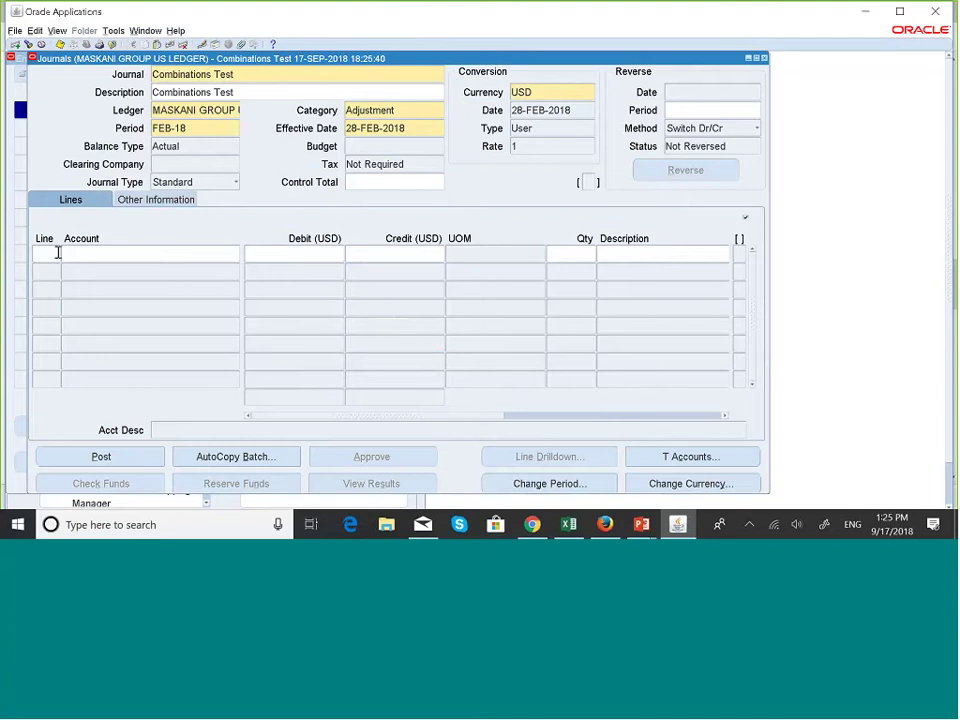
text(10)
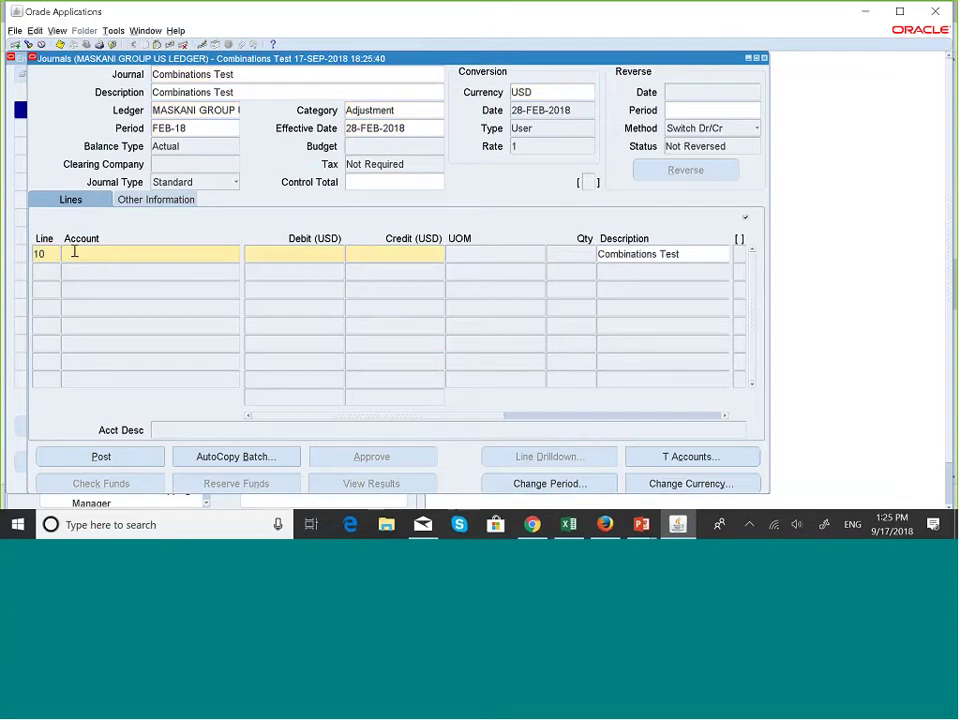
key(Tab)
click(236, 256)
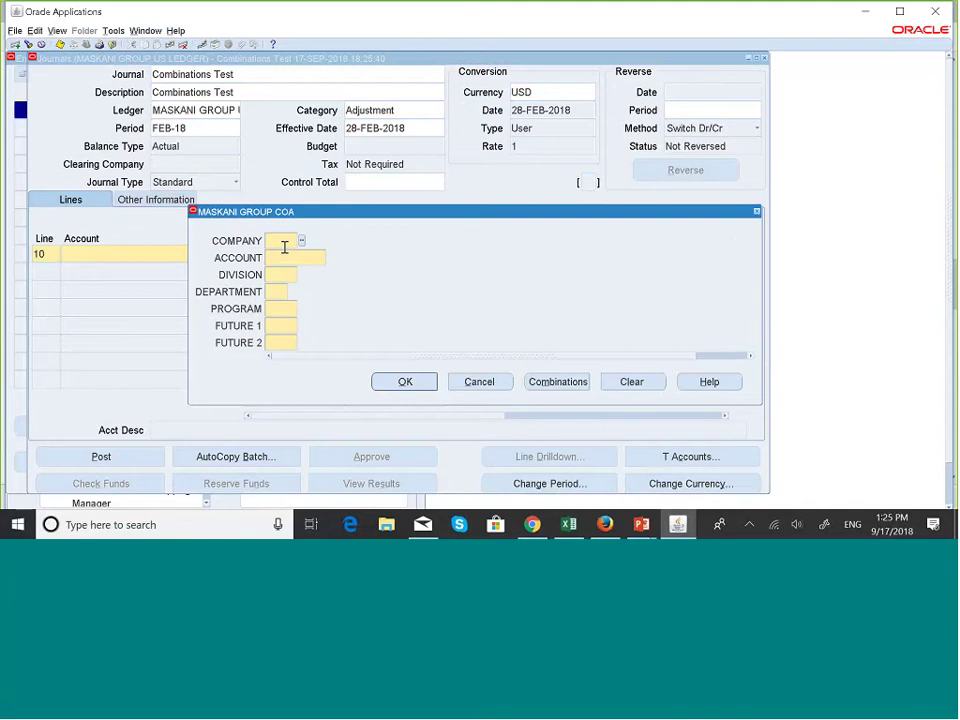
text(001)
key(Tab)
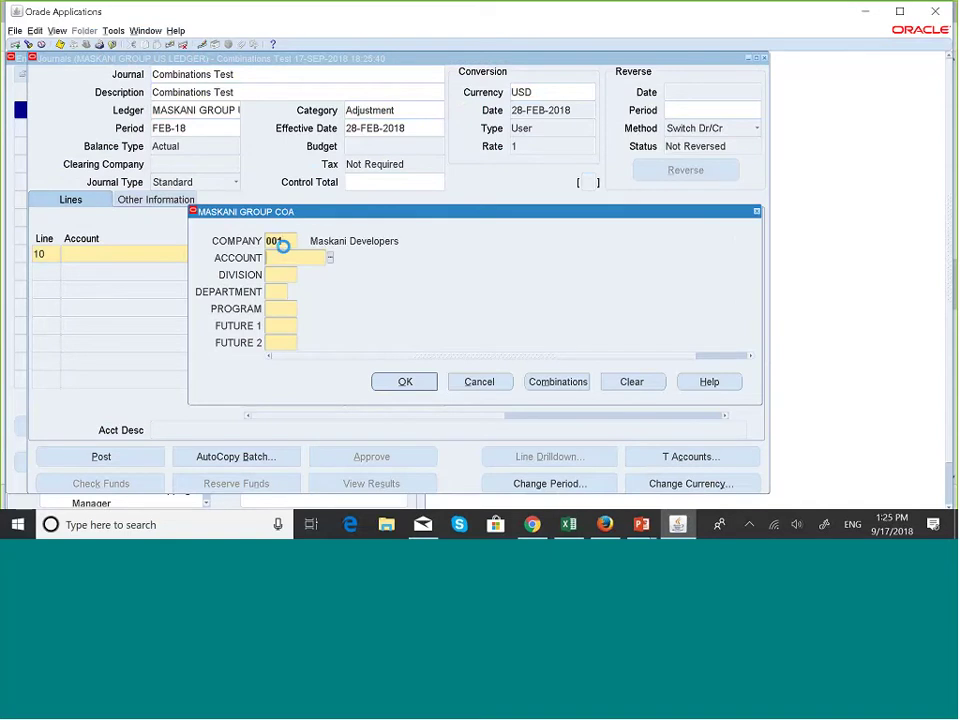
click(331, 258)
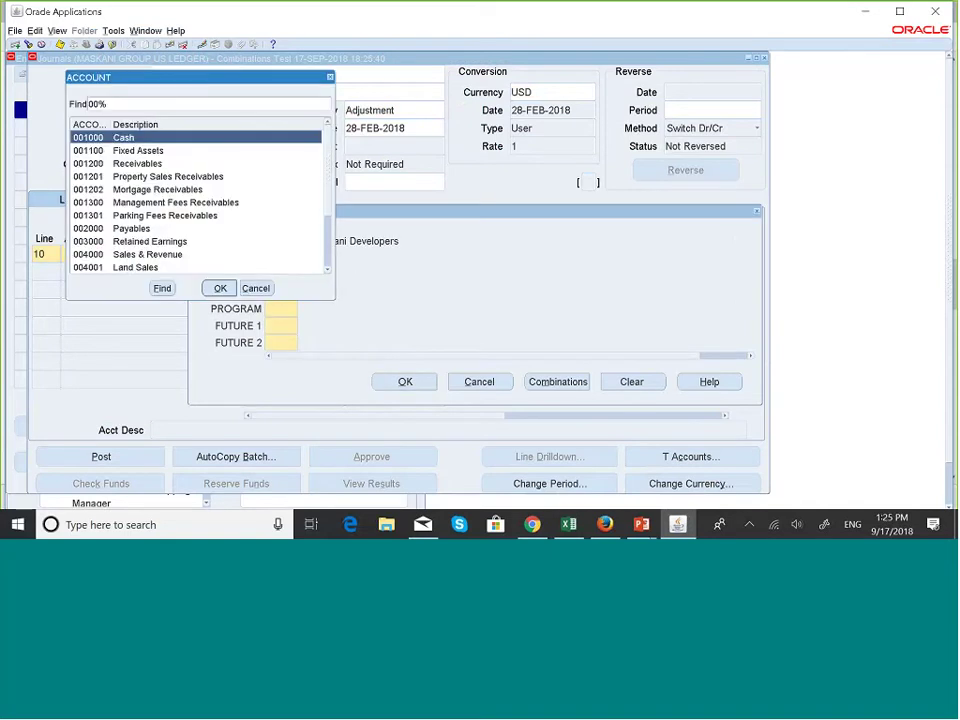
click(220, 288)
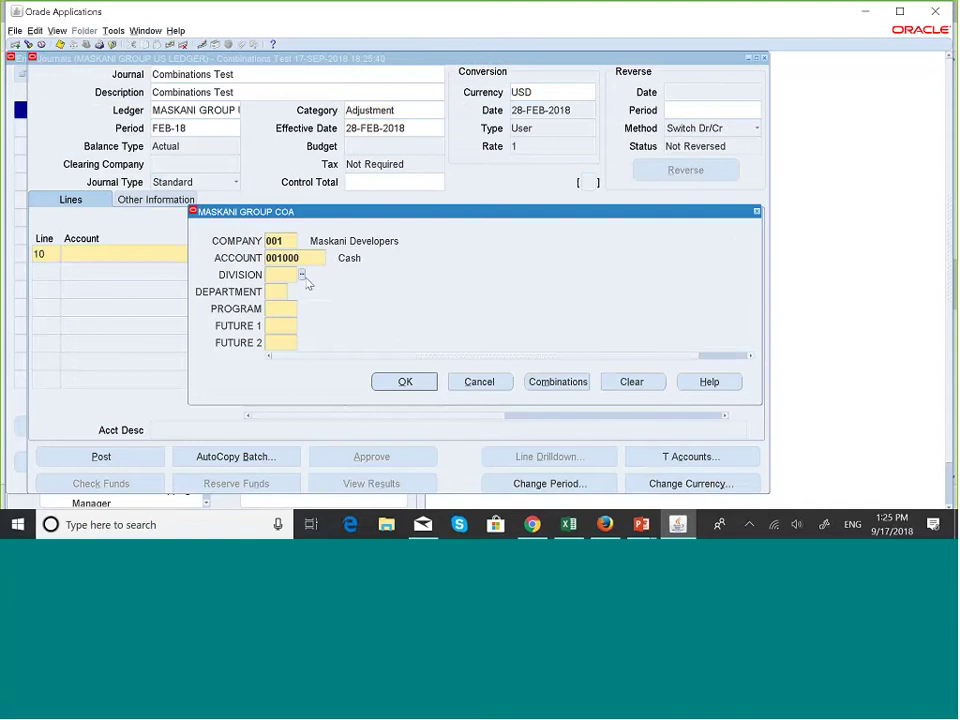
- Set the combination's division to 100 Industrial Plants and its department to 10 Operations
click(301, 274)
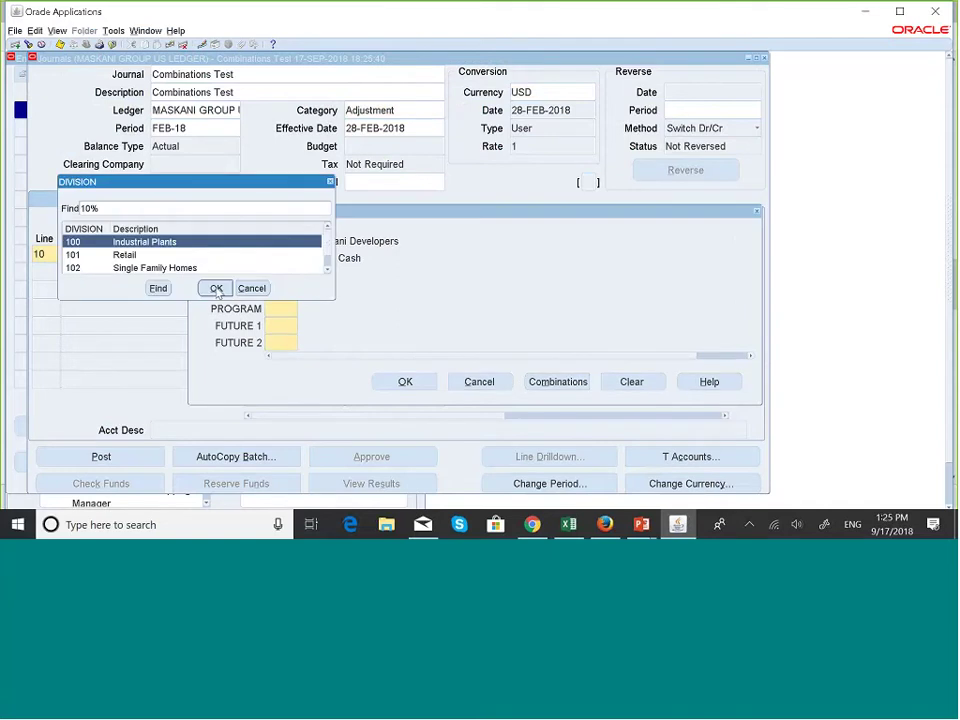
click(216, 288)
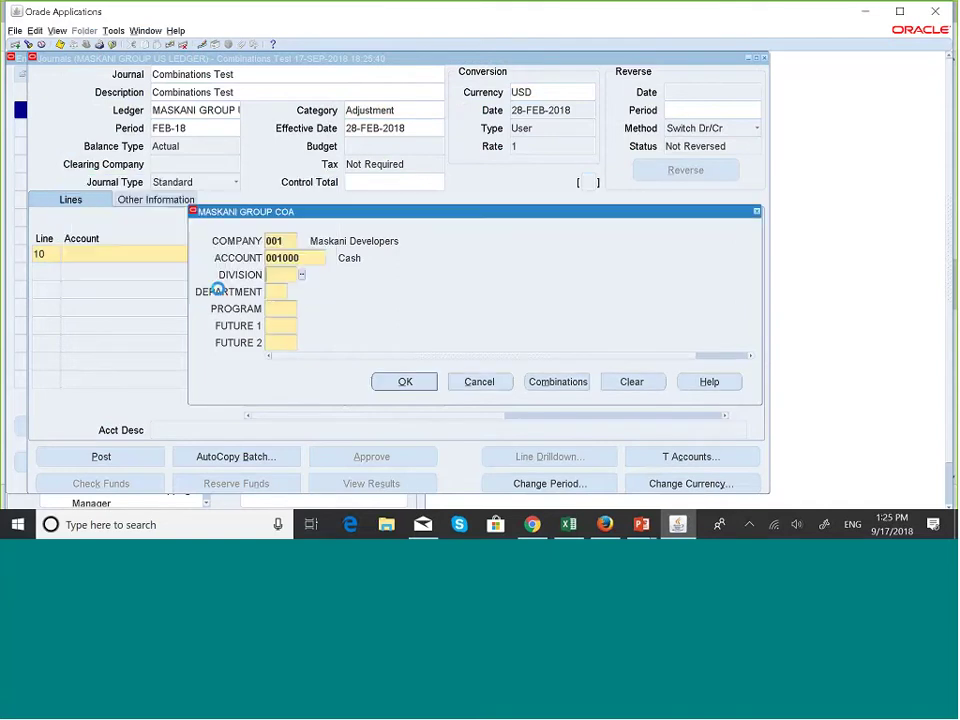
click(290, 292)
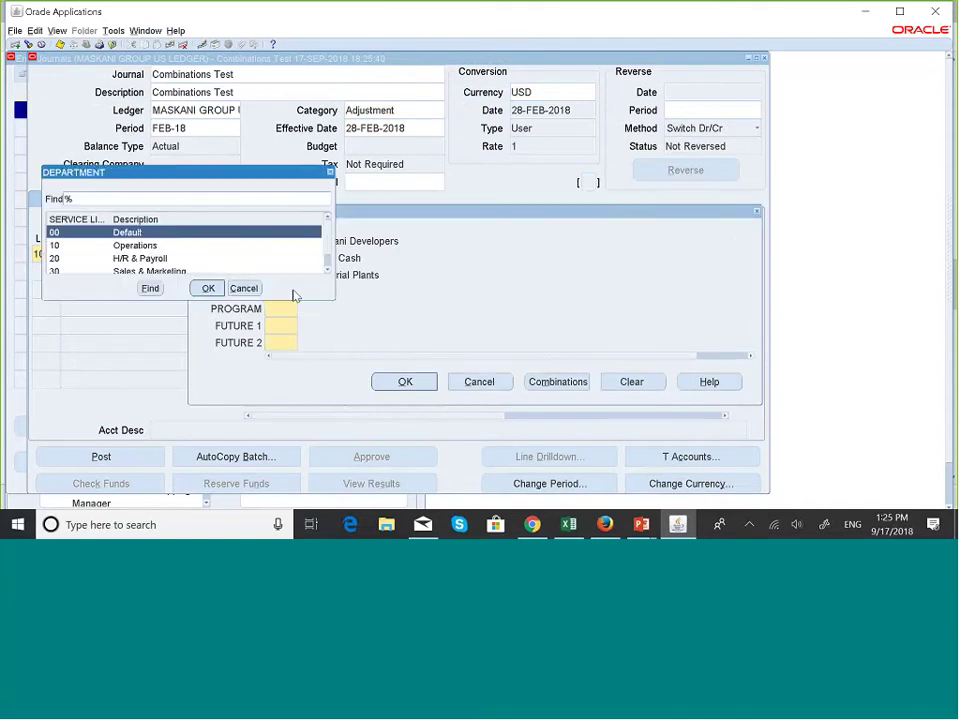
click(200, 245)
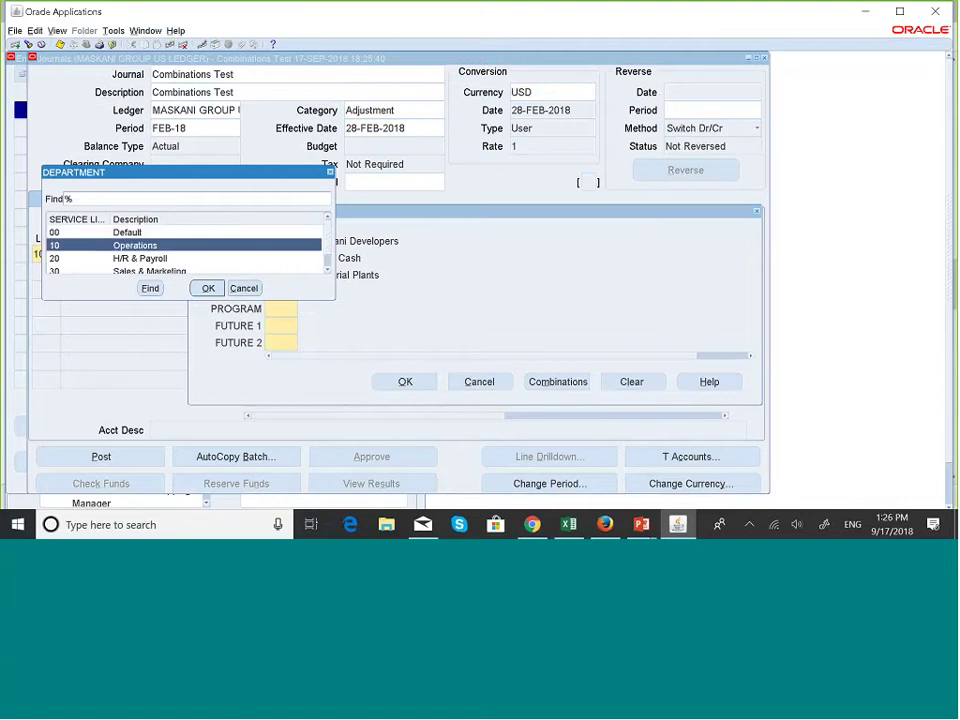
click(208, 288)
- Set the combination's program, Future 1 and Future 2 segments to 000 and accept the account combination
text(000)
key(Tab)
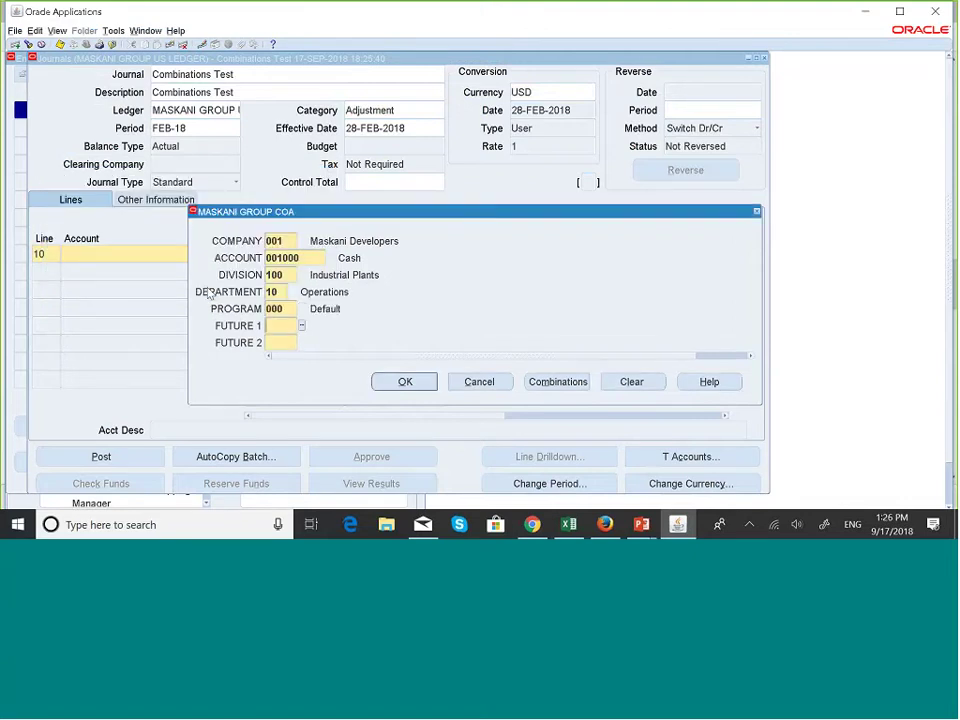
text(000)
key(Tab)
text(000)
key(Tab)
click(405, 381)
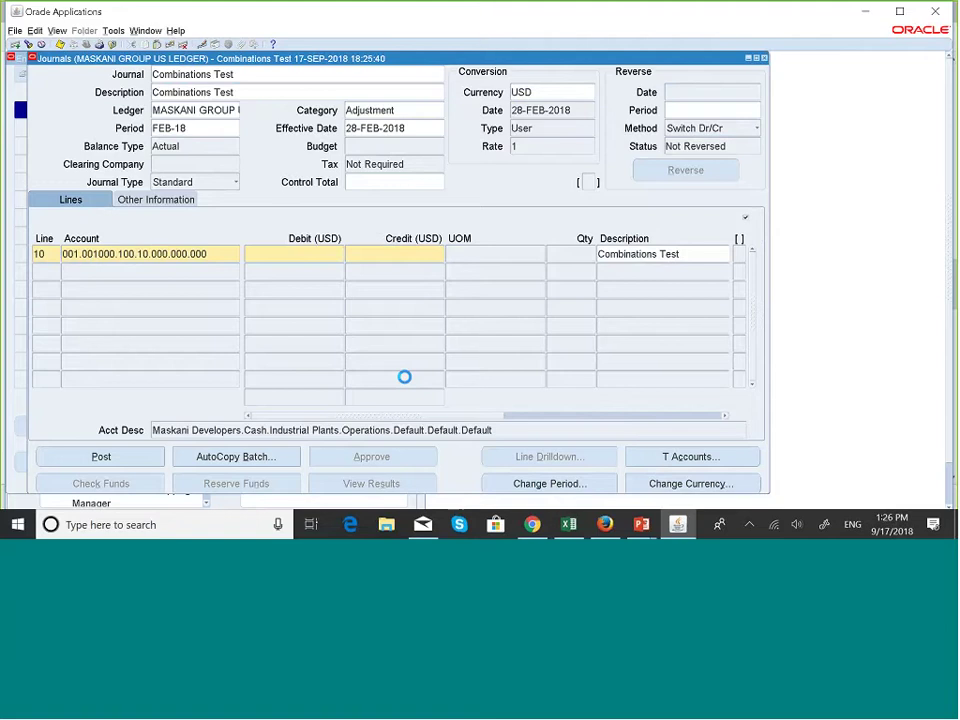
- Delete journal line 10 and leave the journal forms without saving the changes
click(227, 255)
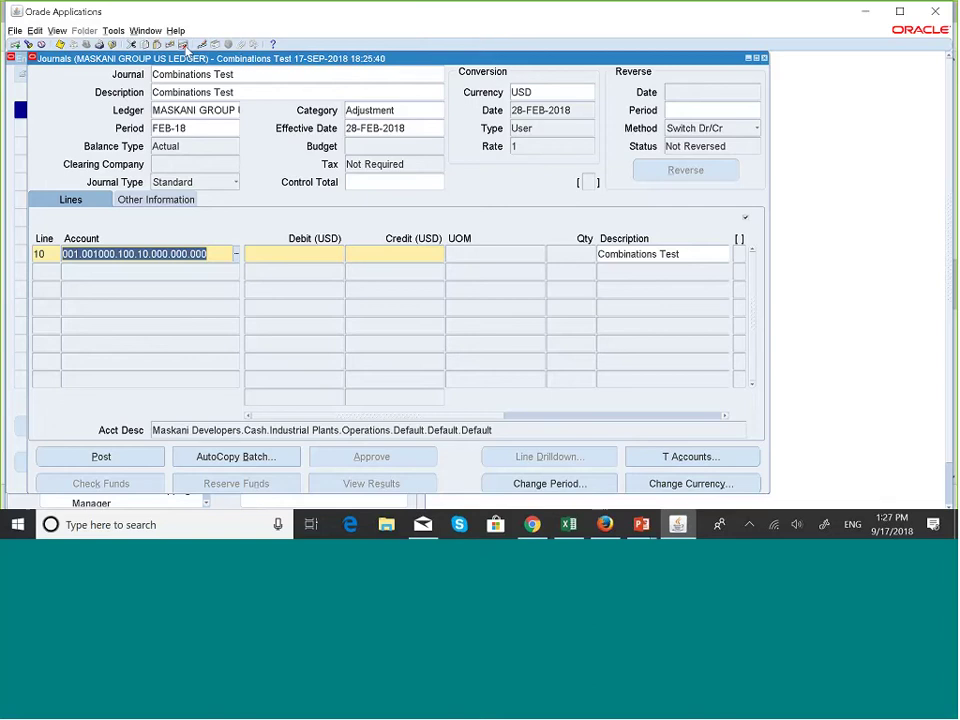
click(184, 44)
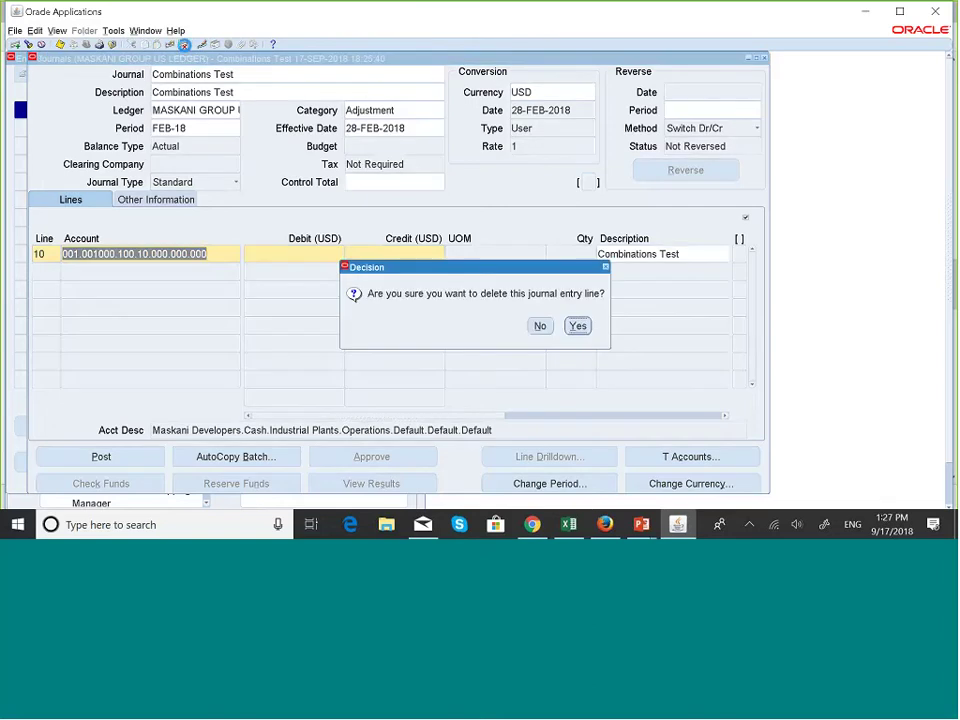
click(573, 326)
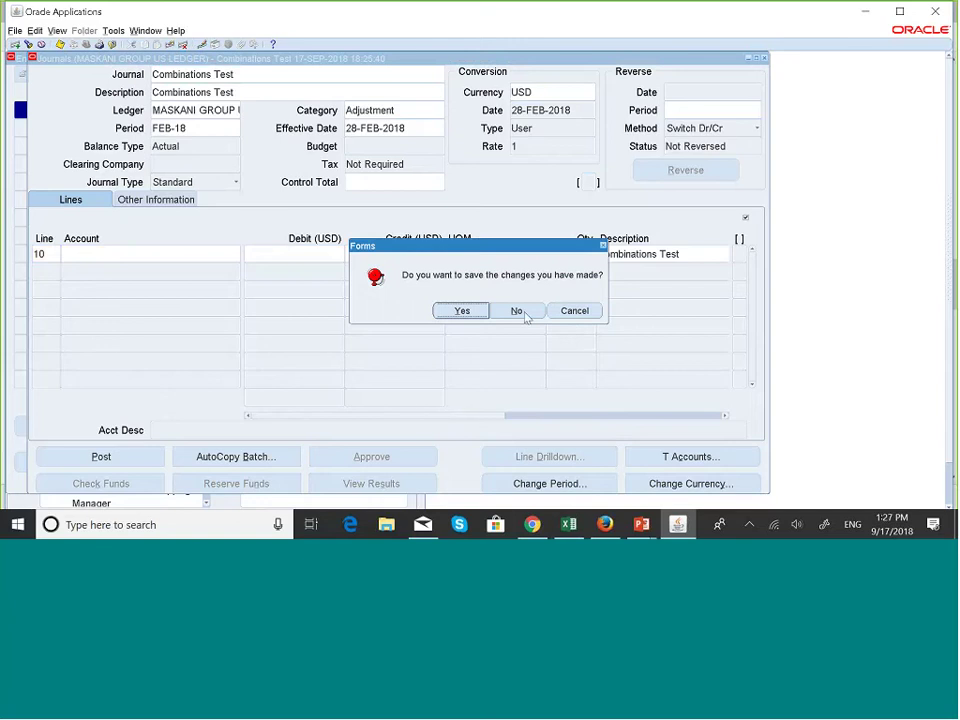
click(517, 311)
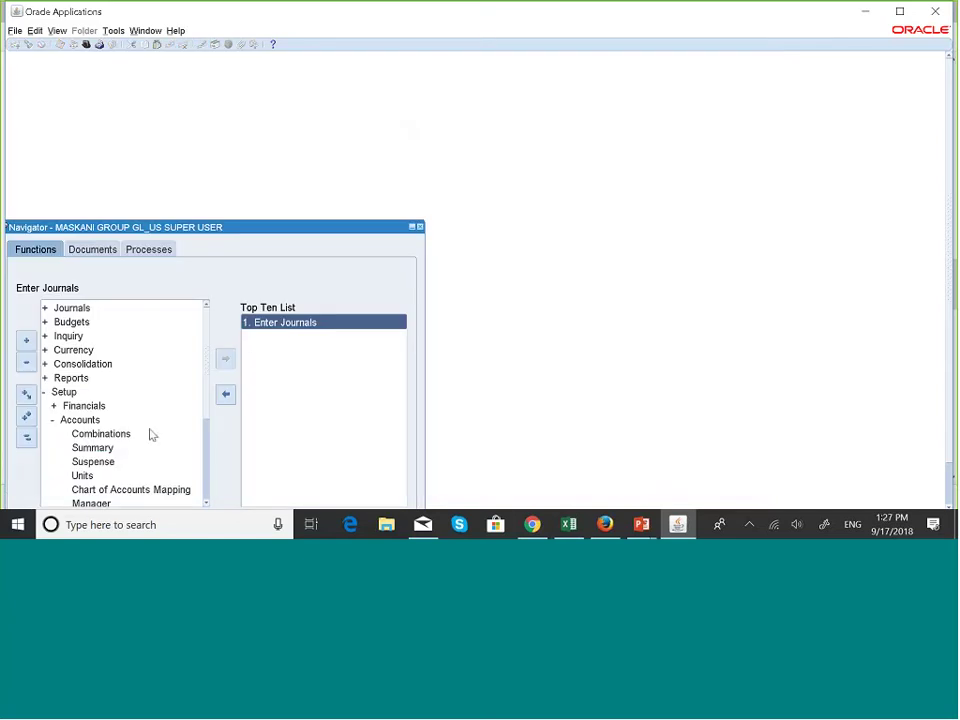
- Open the Combinations function under the accounts setup and start a new row in the GL Accounts form
drag(330, 223, 403, 101)
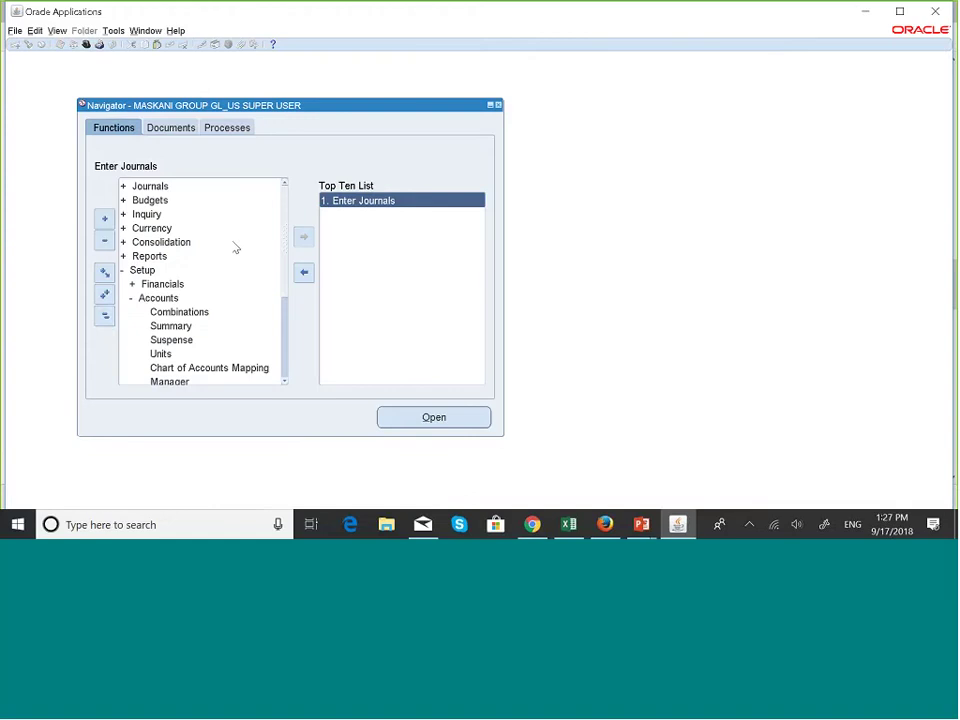
click(104, 315)
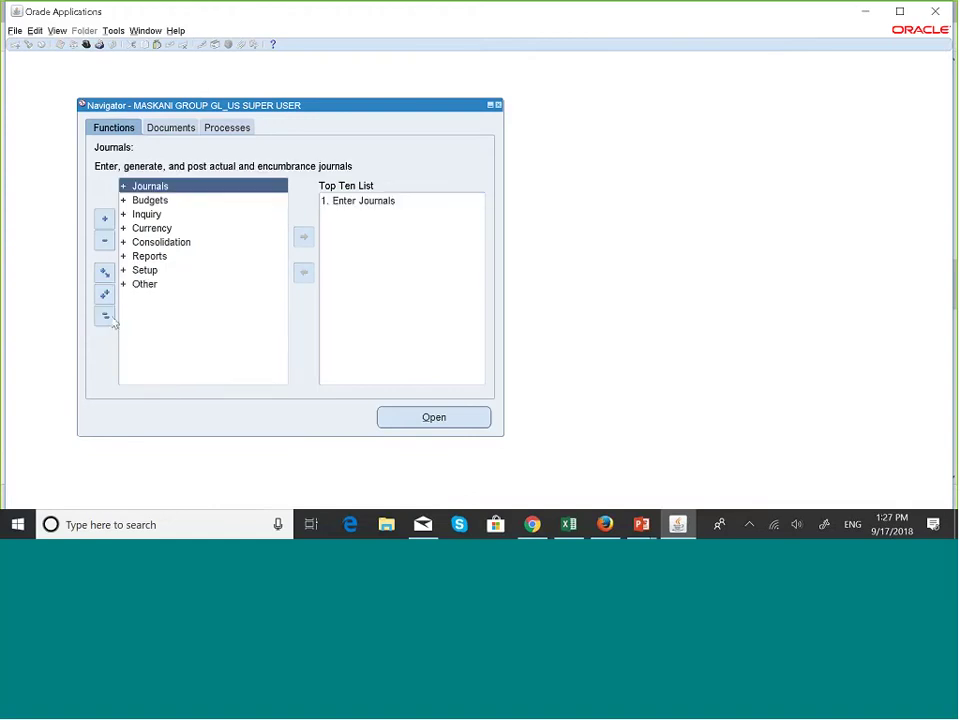
double_click(152, 272)
key(Down)
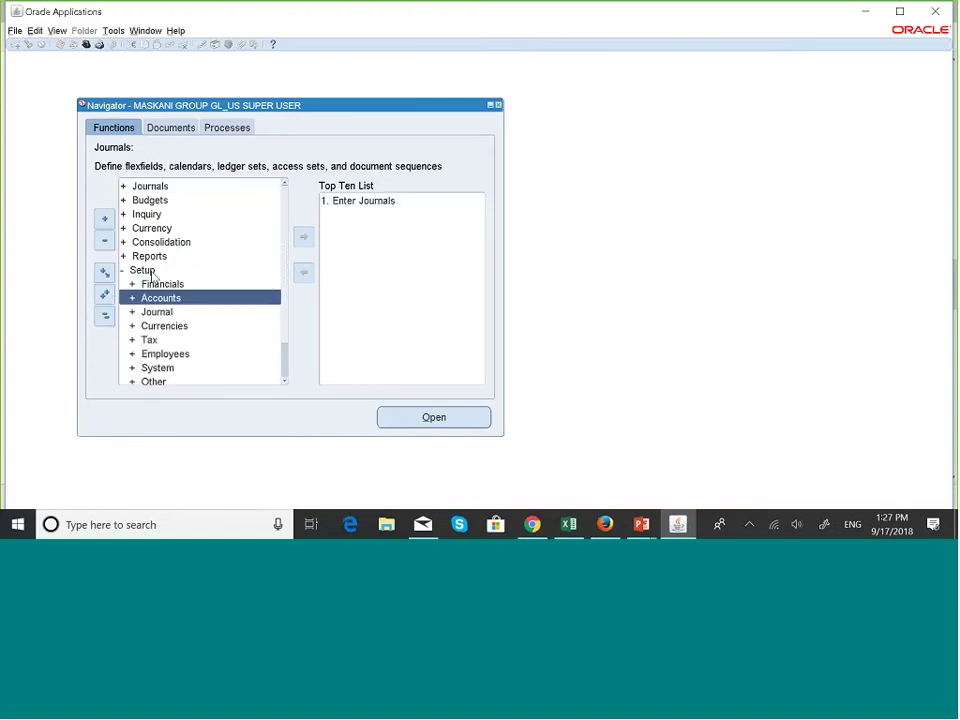
key(Return)
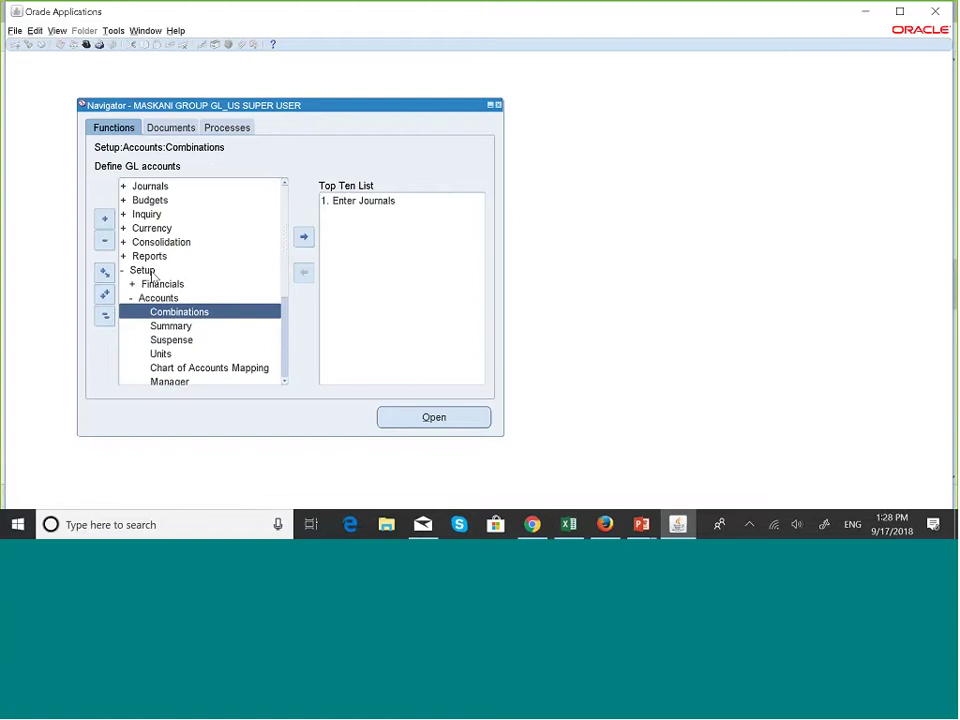
key(Down)
key(Up)
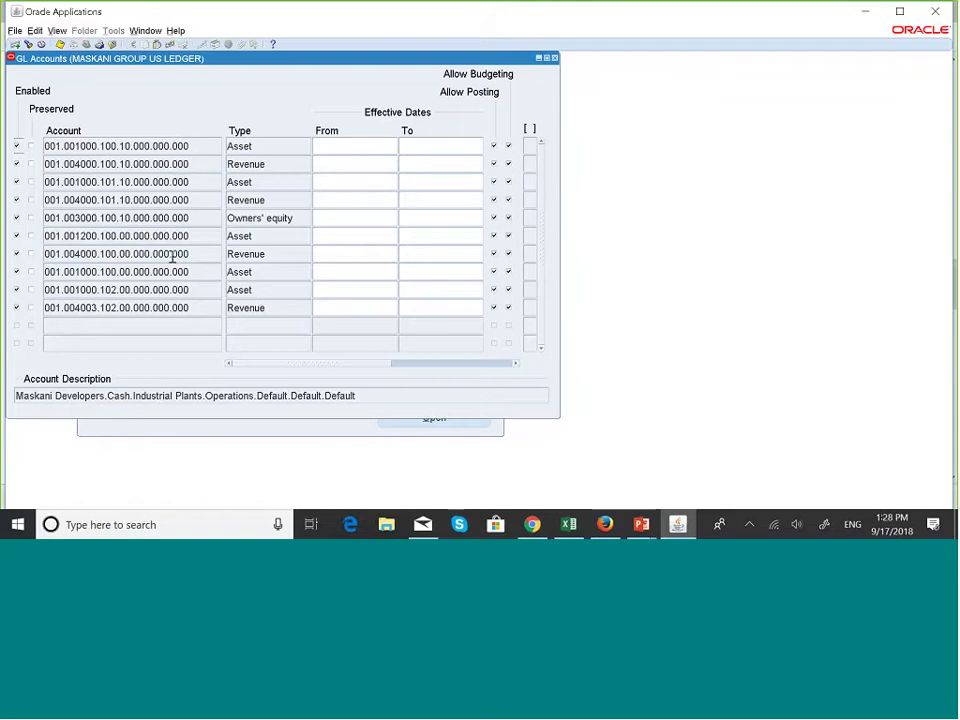
click(60, 323)
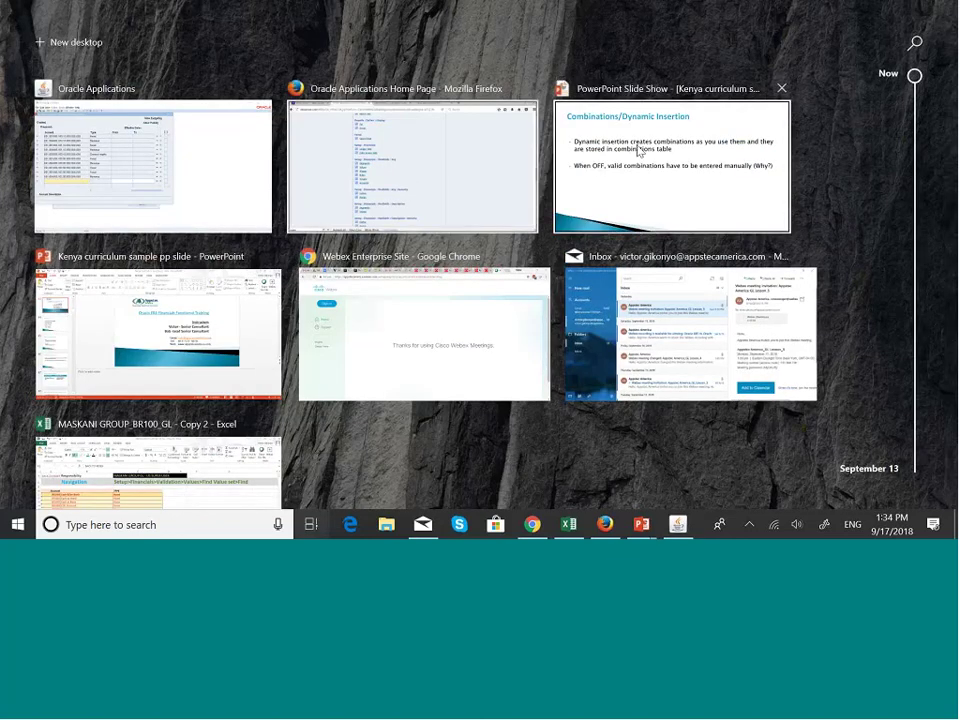
- Switch to the PowerPoint slide show on Combinations/Dynamic Insertion
click(638, 152)
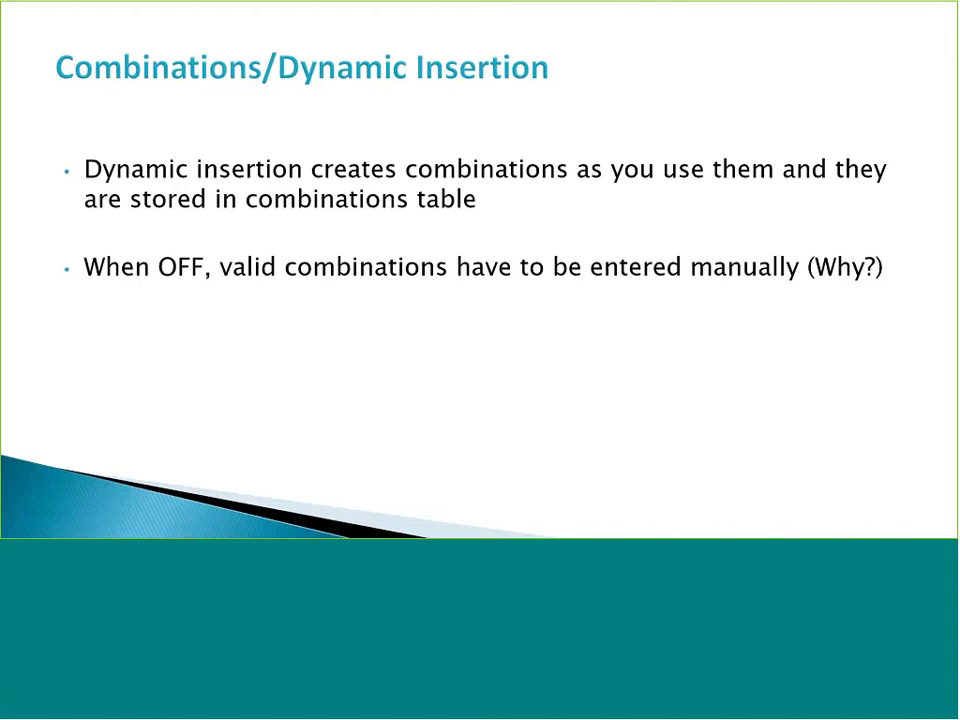
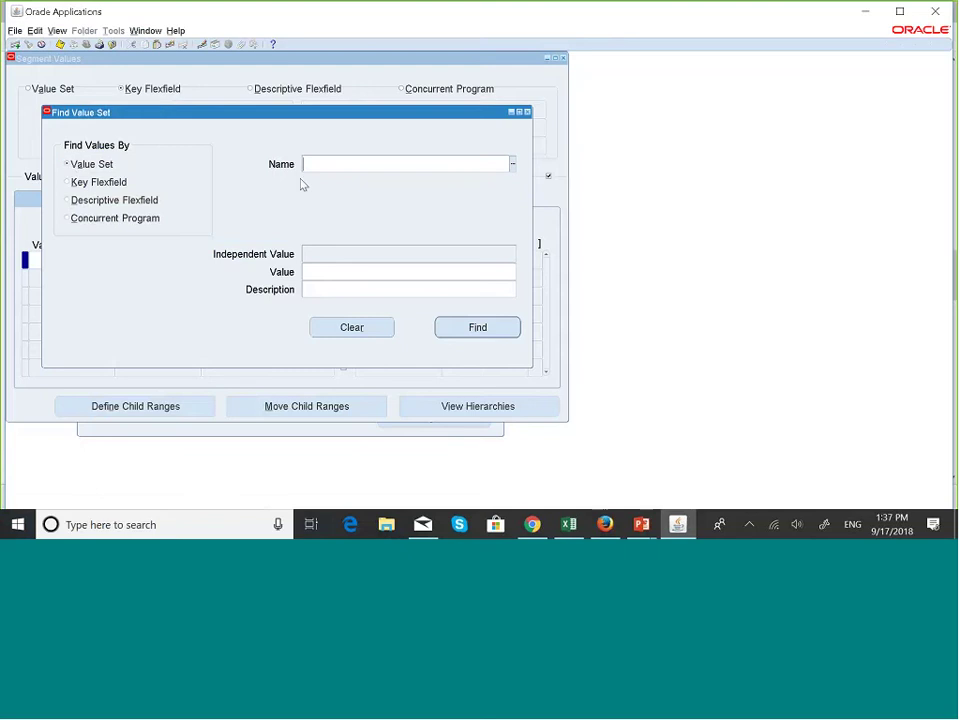
- Find the segment values of the MASKANI GROUP ACCOUNT value set
text(maskani)
key(Tab)
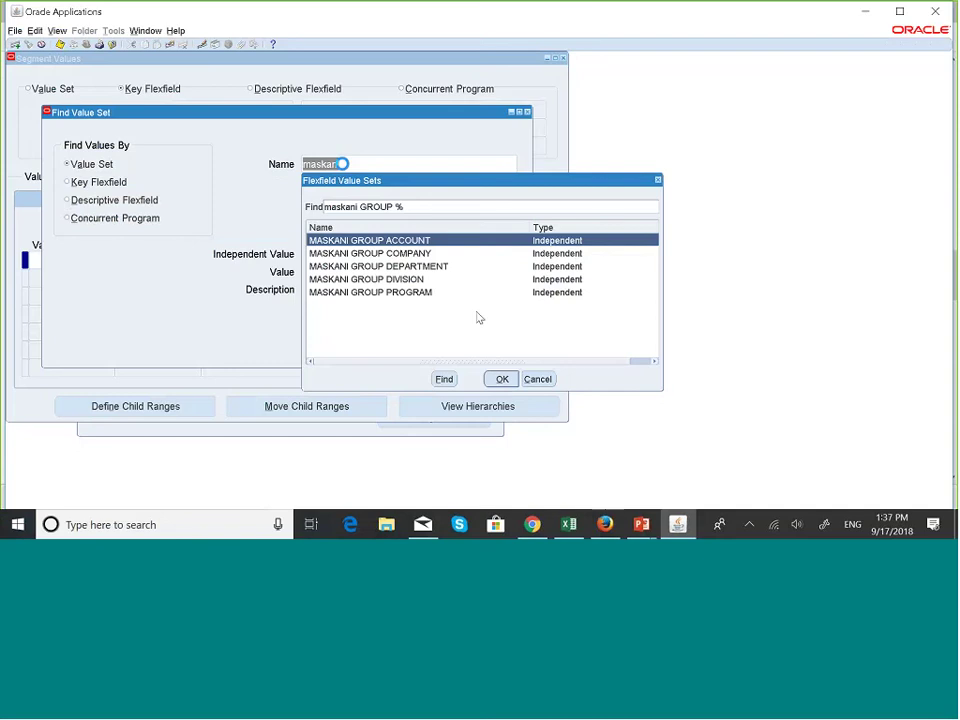
click(501, 379)
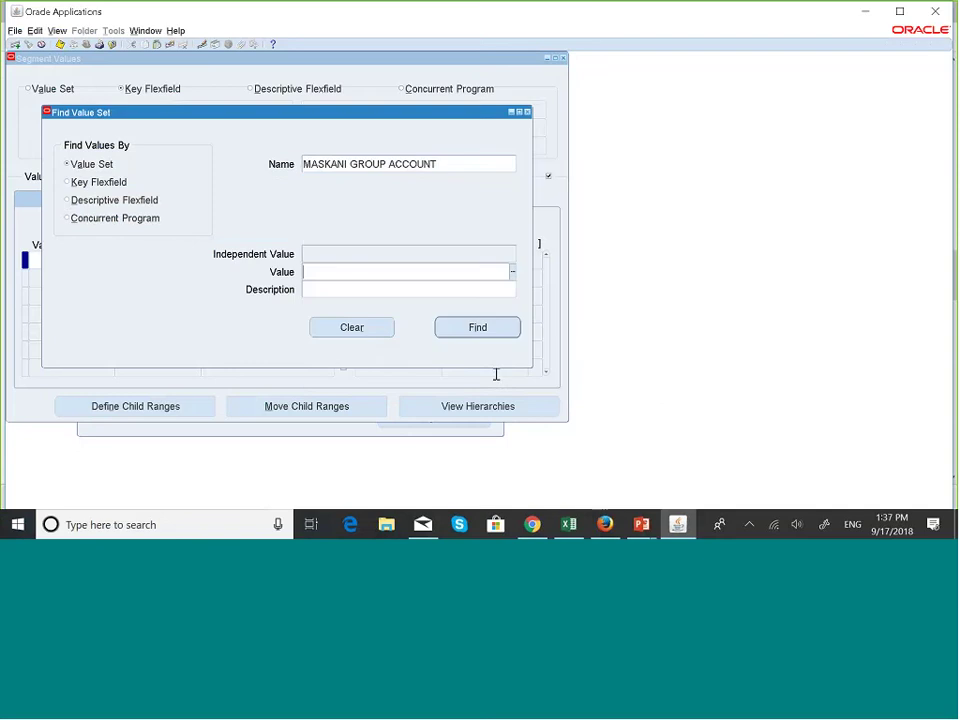
click(484, 326)
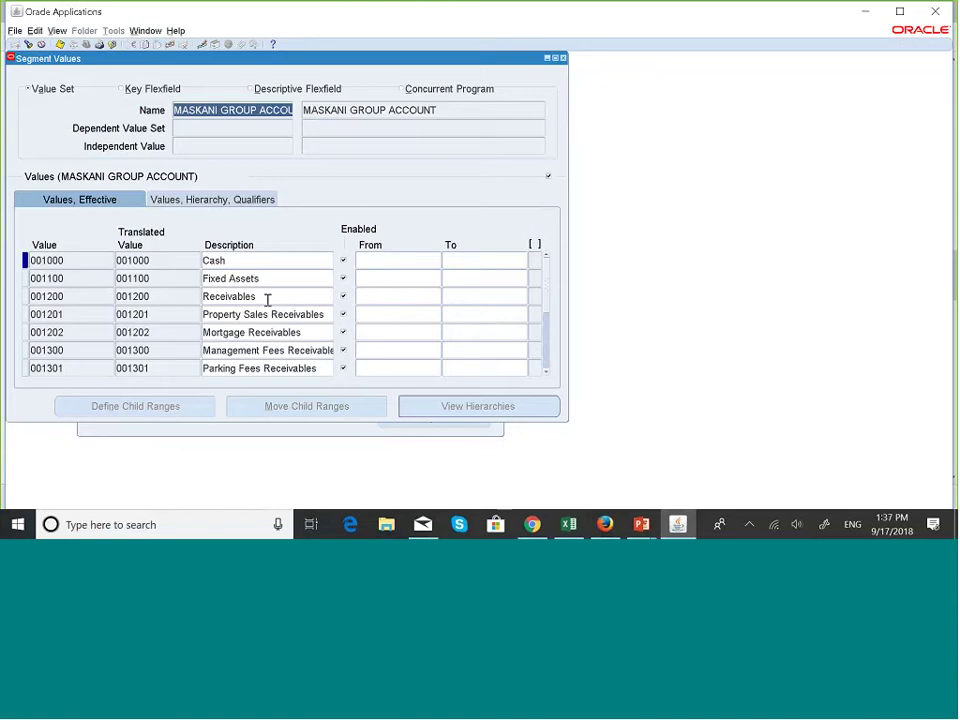
- Look through the account values in the MASKANI GROUP ACCOUNT value set and return to the start of the list
click(546, 372)
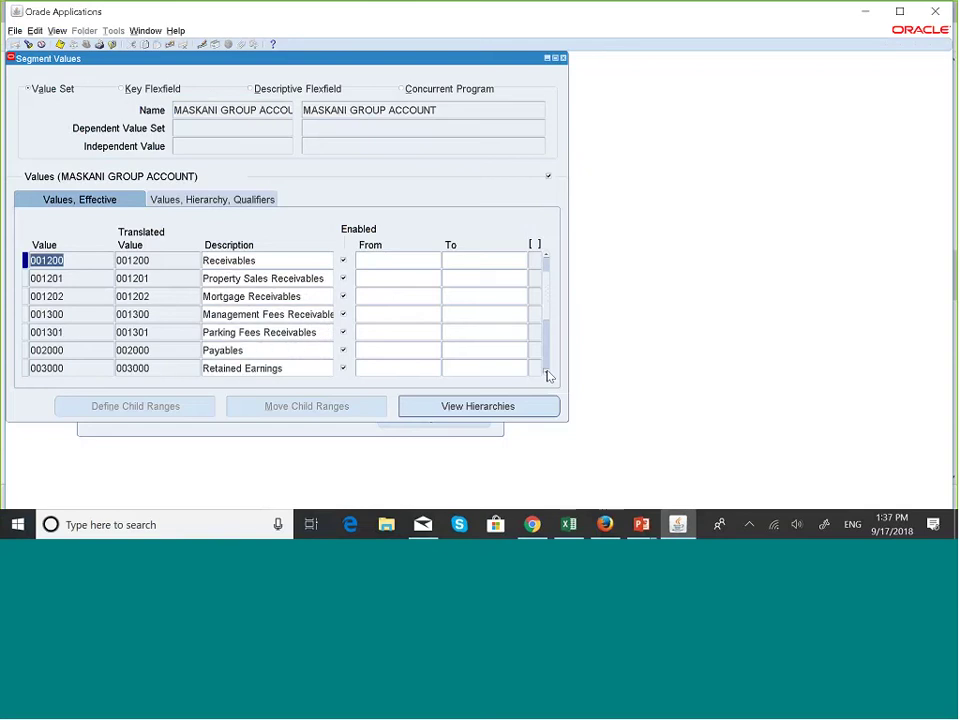
click(546, 372)
click(546, 372)
click(546, 372)
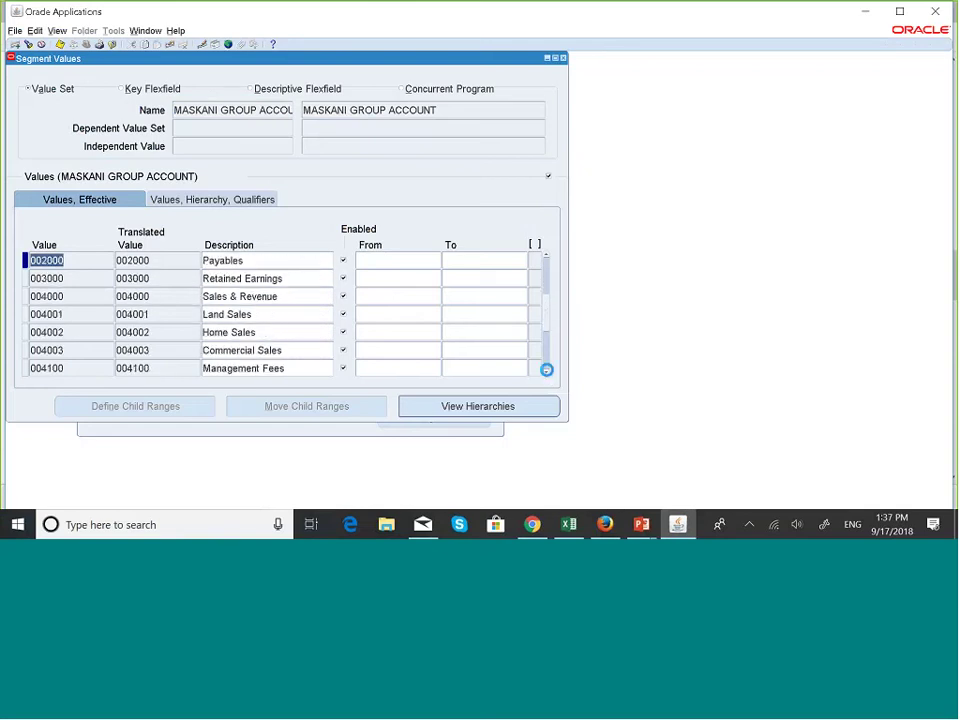
click(546, 372)
click(546, 372)
click(546, 372)
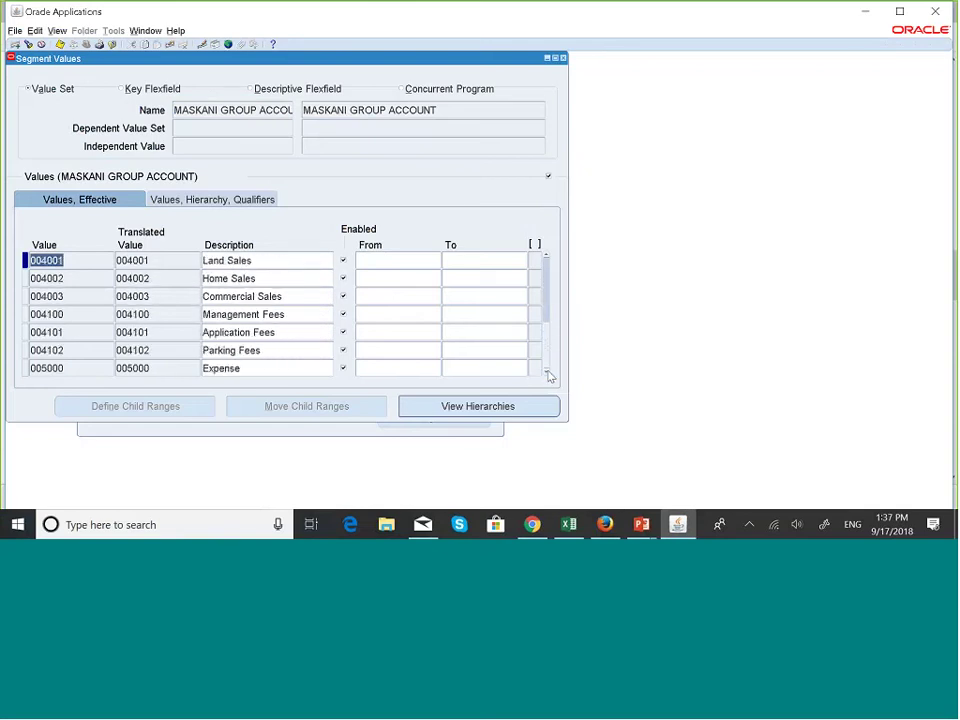
click(547, 257)
click(547, 257)
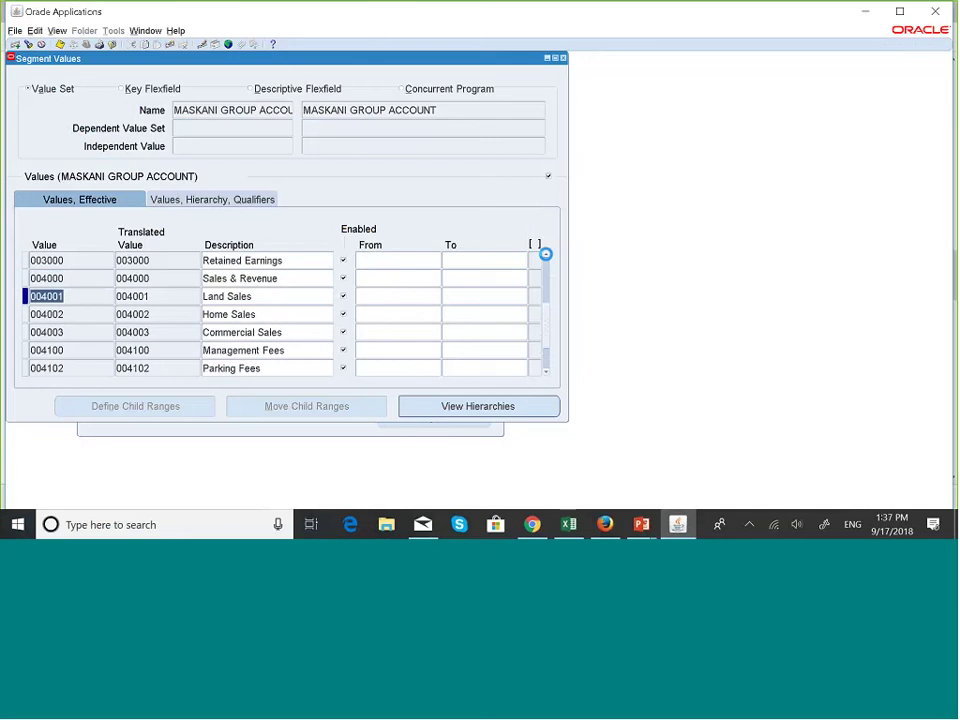
click(547, 257)
click(547, 257)
click(547, 258)
click(547, 258)
click(547, 258)
click(547, 258)
click(547, 258)
click(547, 258)
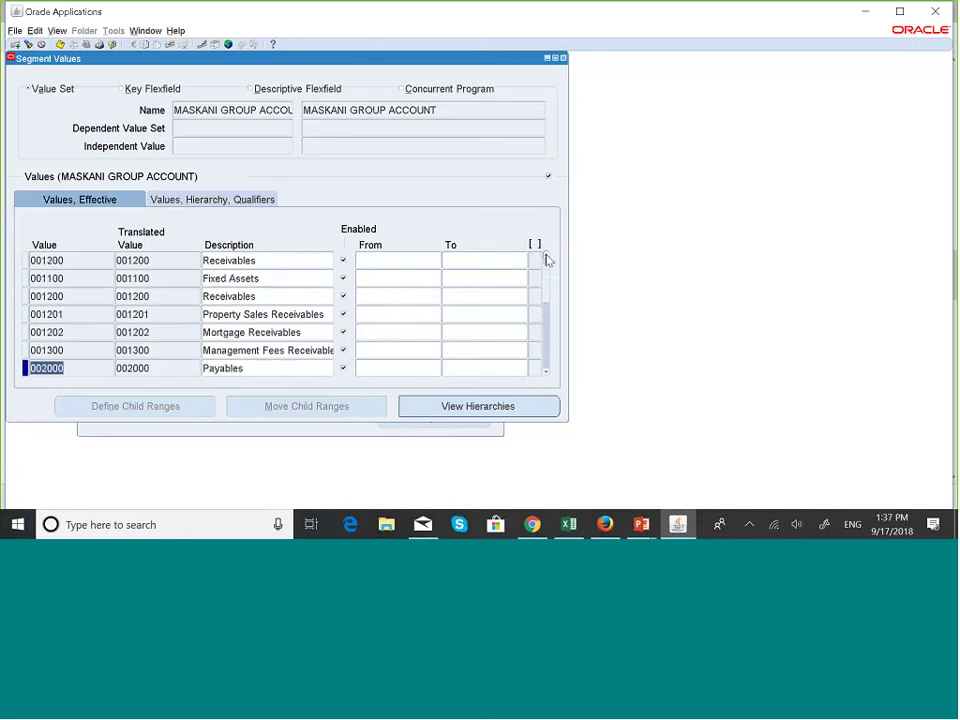
click(547, 258)
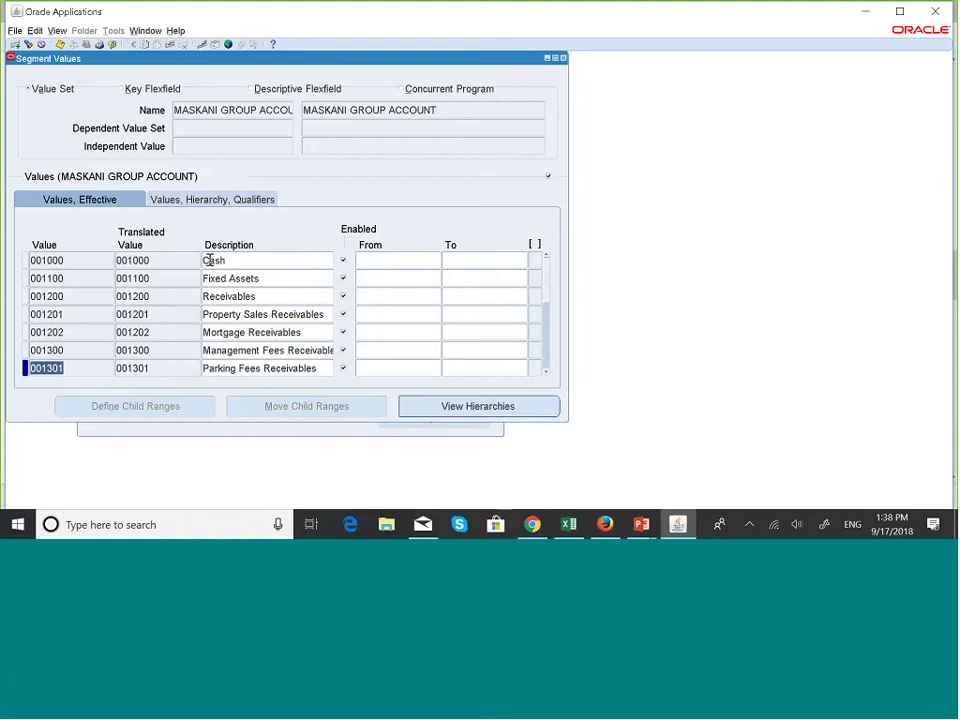
- Disable the Cash value 001000 in the MASKANI GROUP ACCOUNT value set and close the Segment Values form
click(343, 261)
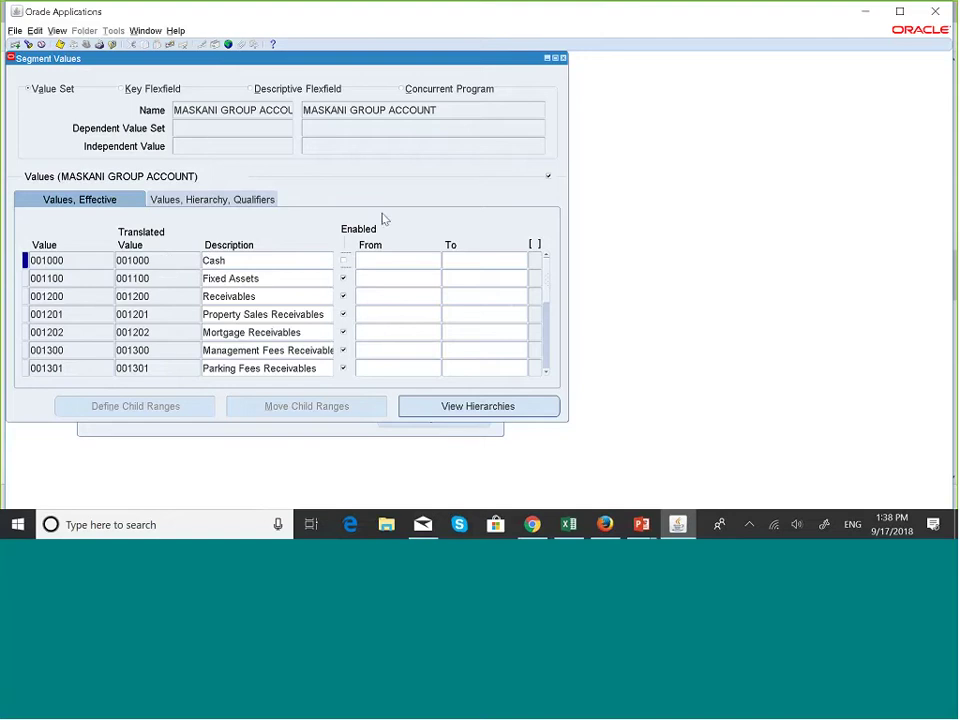
click(563, 58)
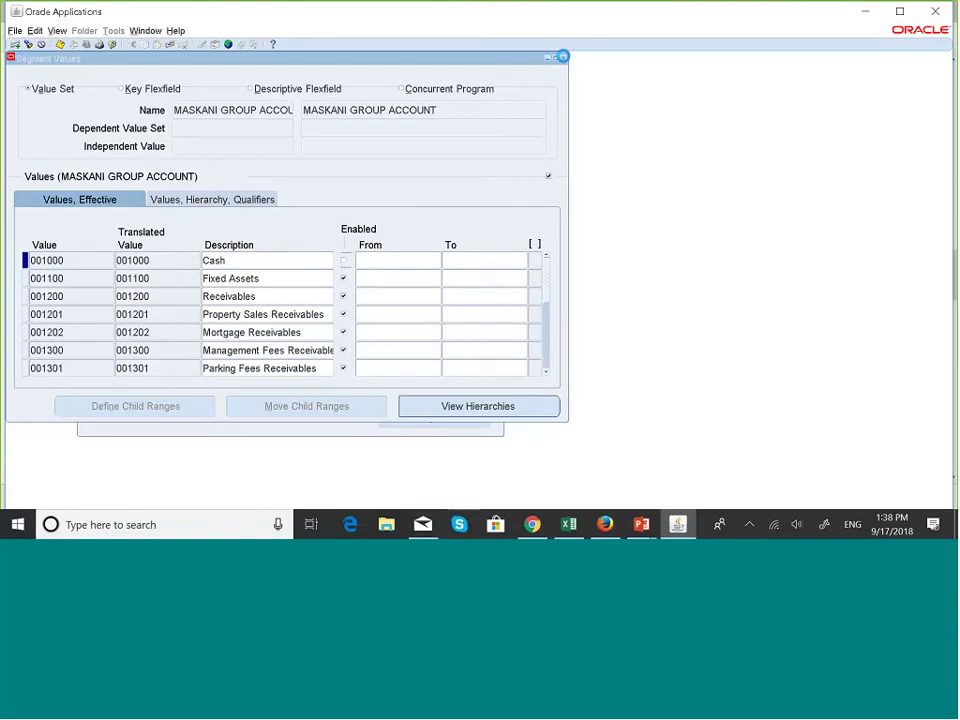
click(585, 303)
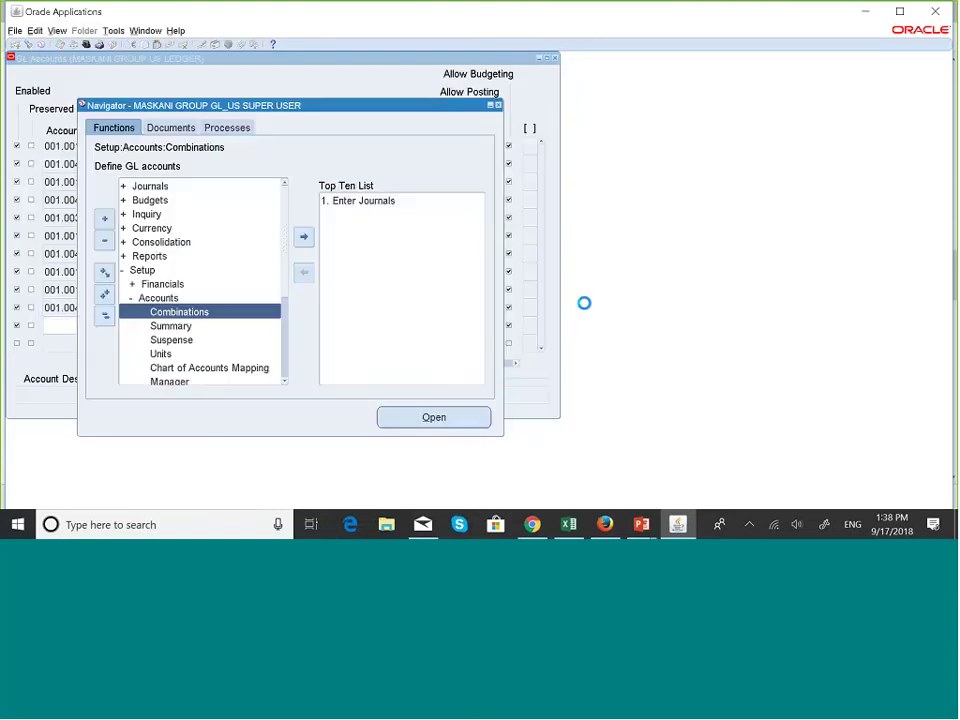
- Open Enter Journals and start a new journal named Account Test
click(402, 204)
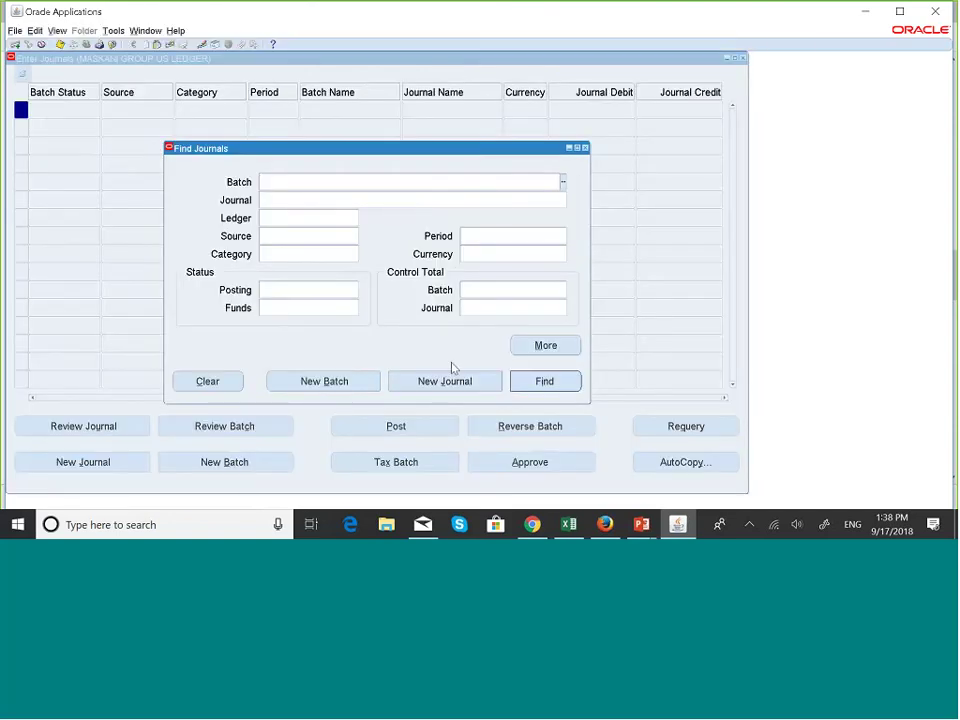
click(446, 379)
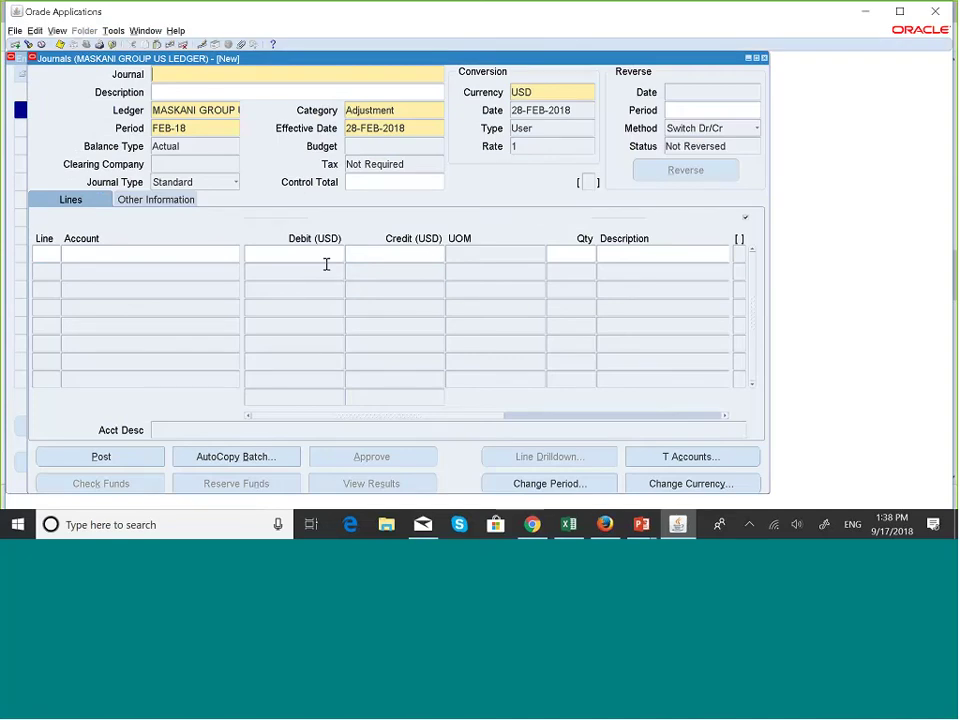
key(Caps_Lock)
text(A)
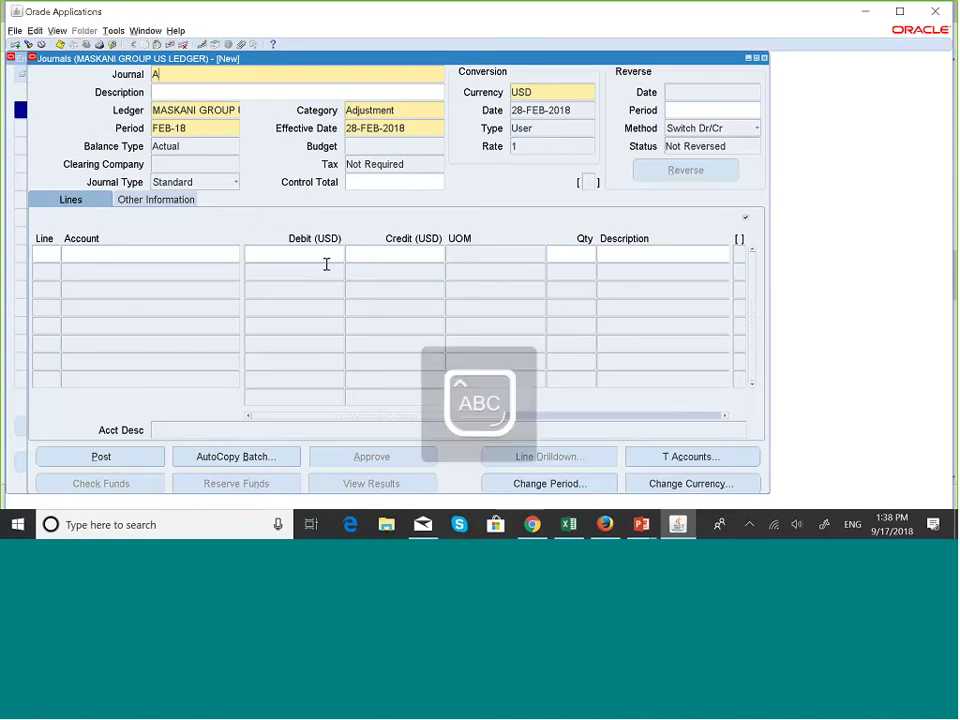
key(Caps_Lock)
text(ccount )
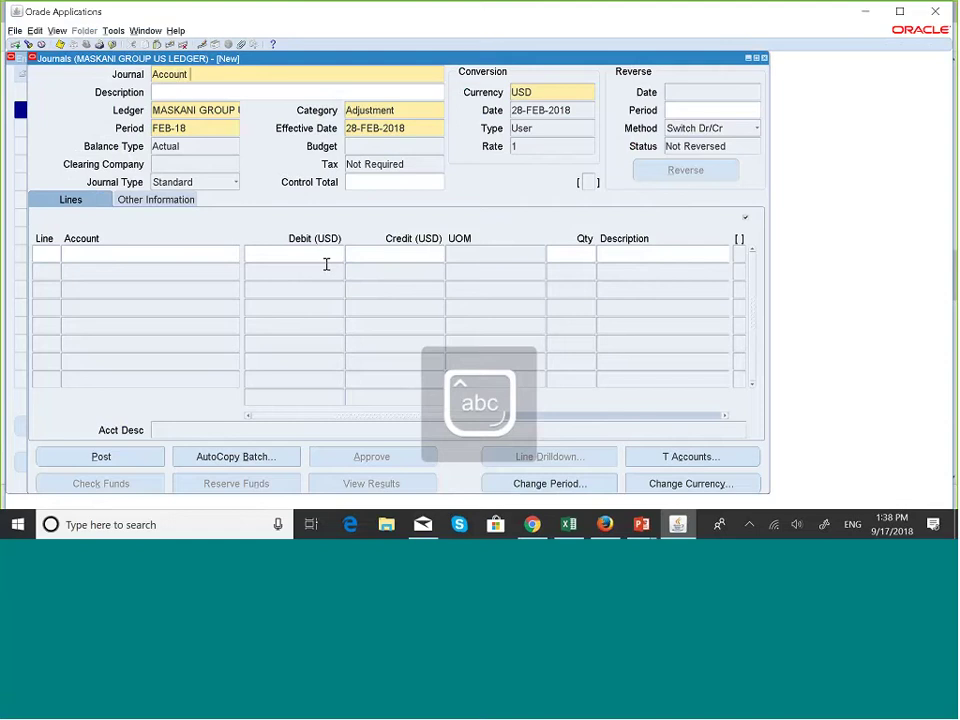
text(Tesr)
key(BackSpace)
text(t)
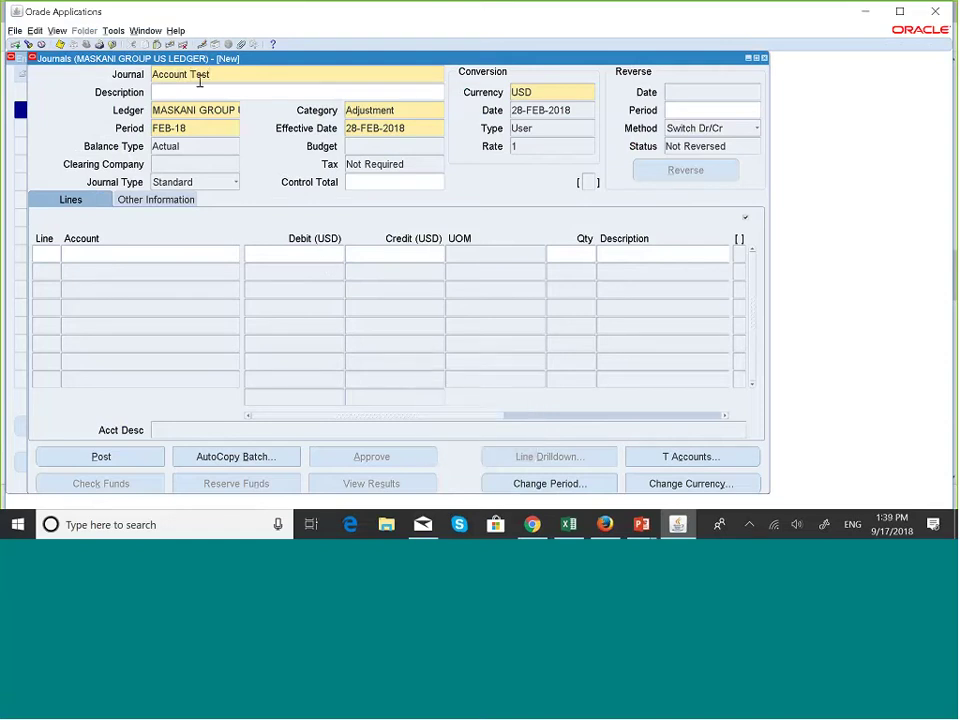
- Copy the journal name Account Test into the journal's description
key(shift+Left)
key(shift+Left)
key(shift+Left)
key(shift+Home)
key(ctrl+c)
click(181, 92)
key(ctrl+v)
- Add journal line 10 and enter company 001 in its account combination
click(54, 254)
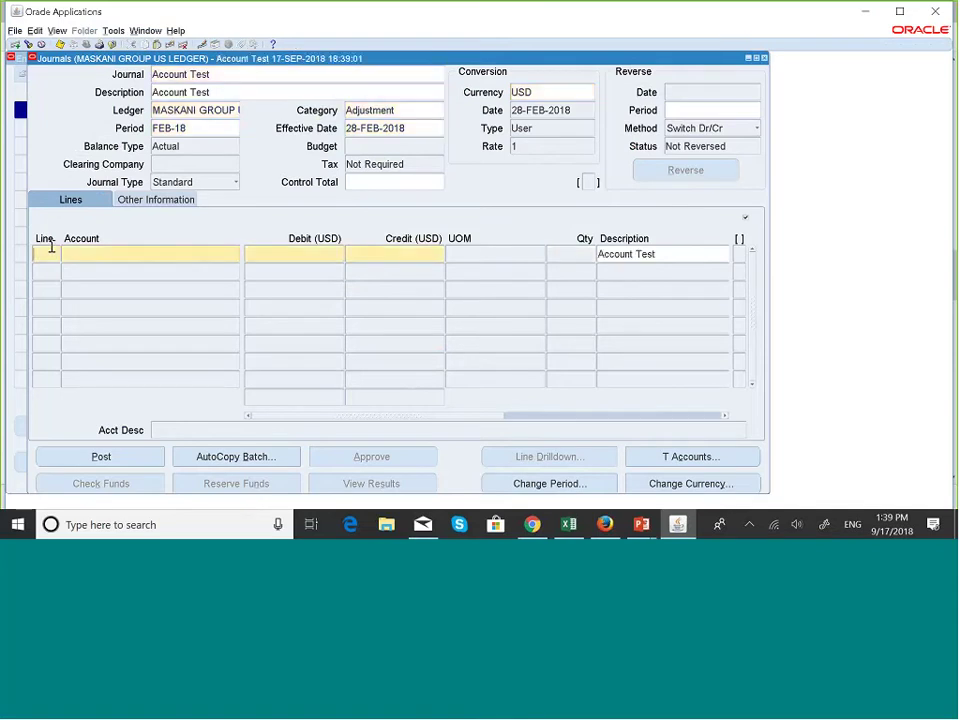
text(10)
click(236, 256)
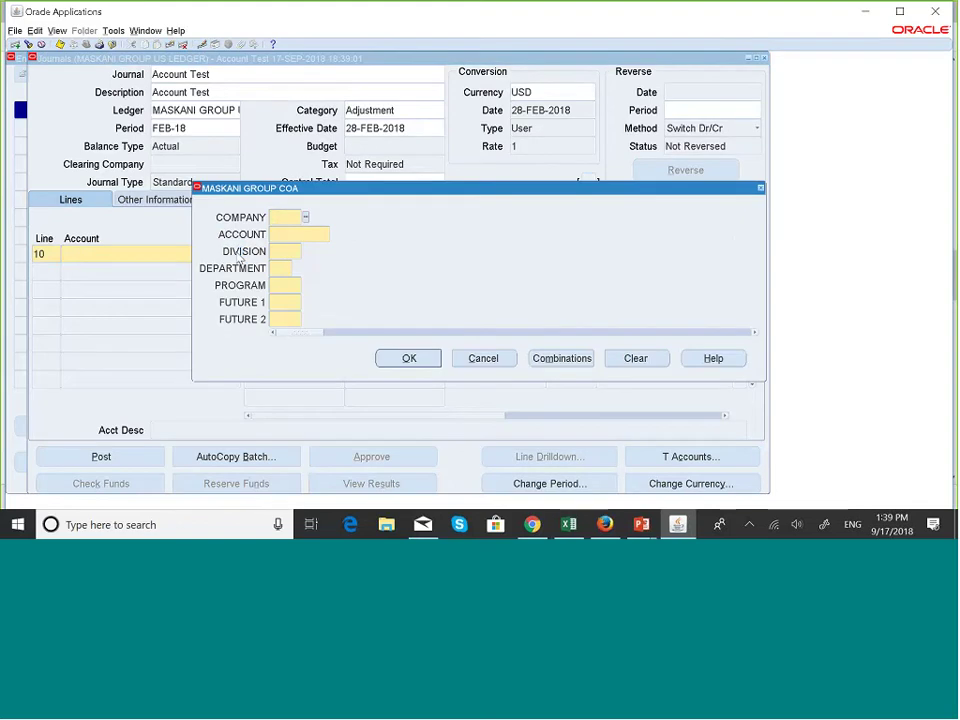
text(001)
key(Tab)
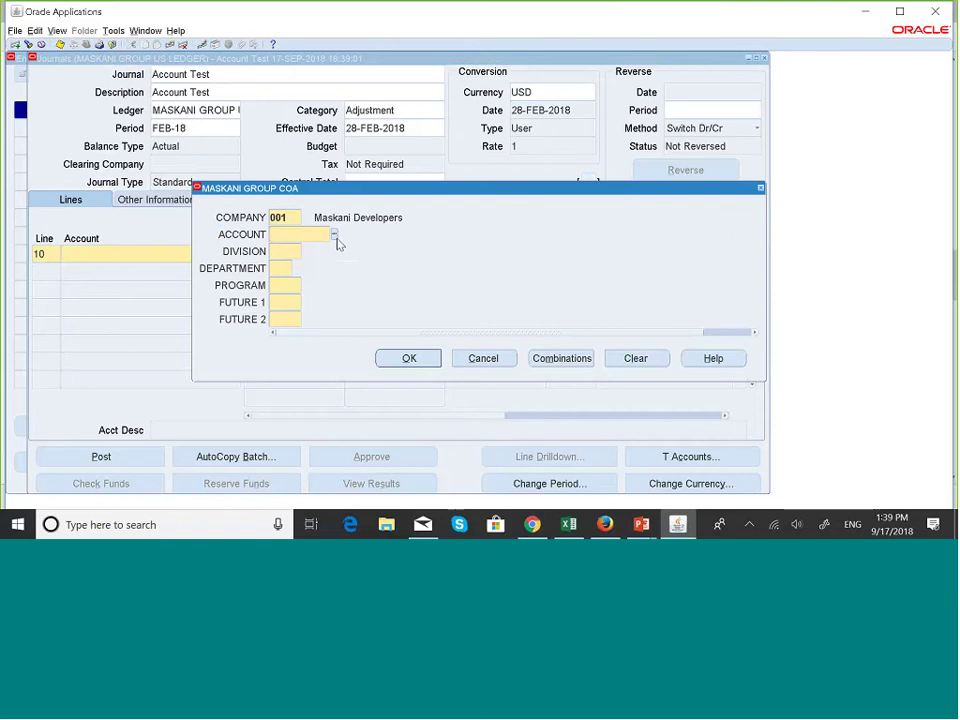
- Look through the account values offered for company 001 to check whether Cash is selectable
click(335, 236)
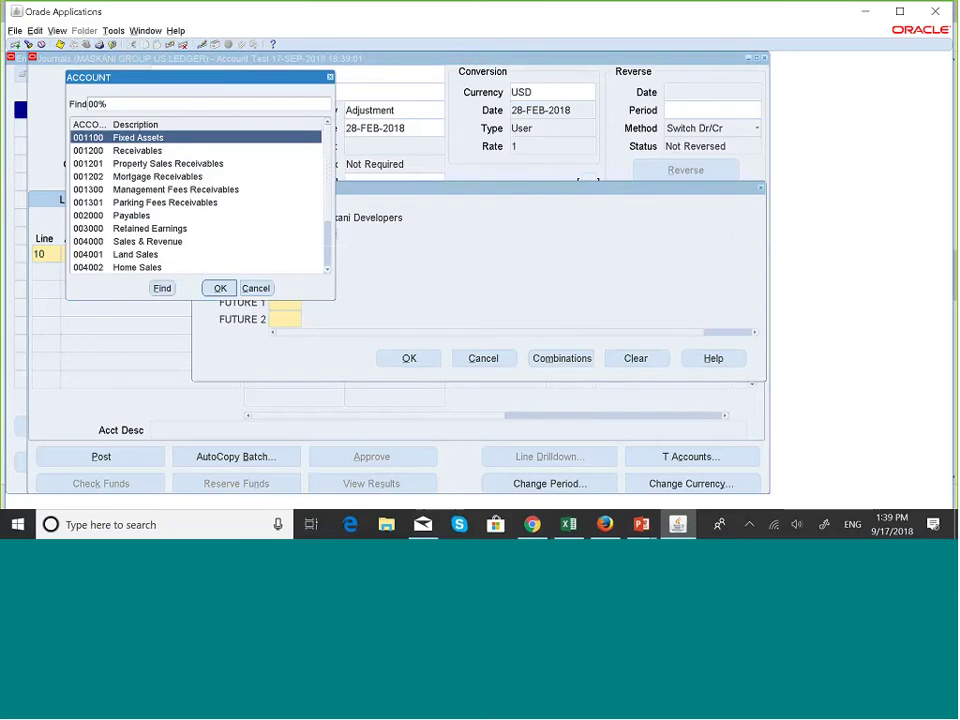
scroll(331, 222, down, 2)
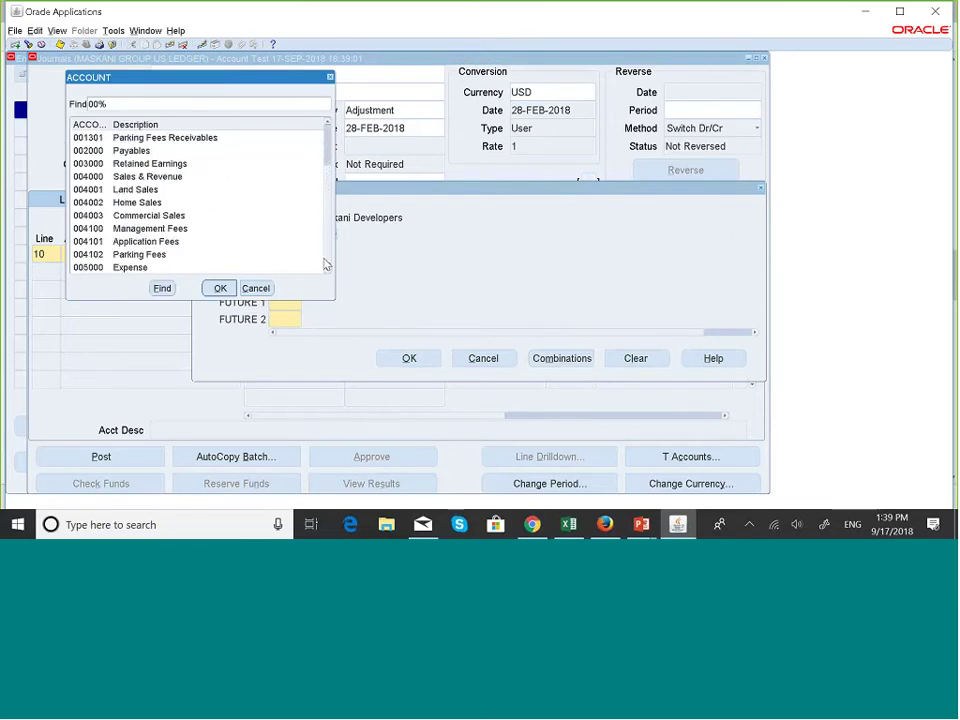
scroll(328, 190, up, 2)
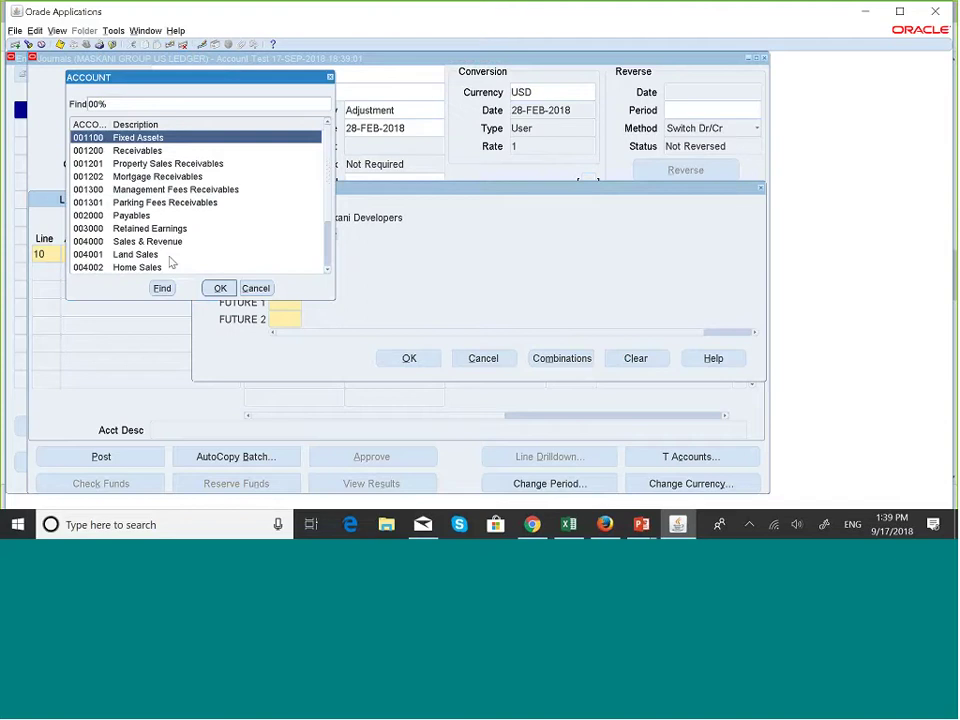
click(330, 78)
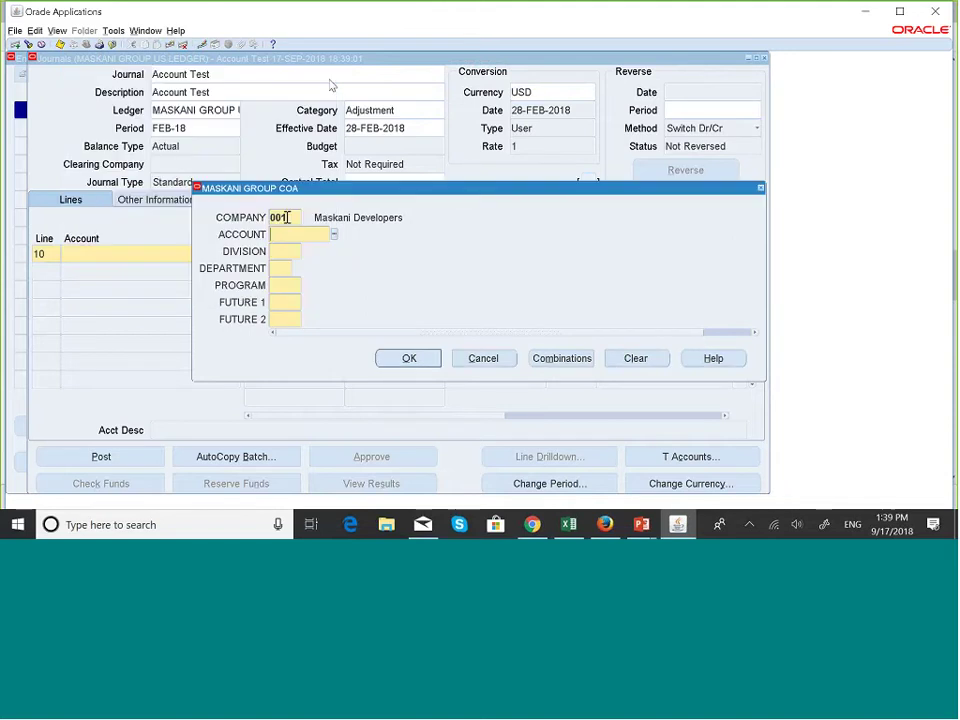
- Switch the combination's company to 002 Maskani Property Managers, check its list of account values, and cancel the combination entry
double_click(285, 217)
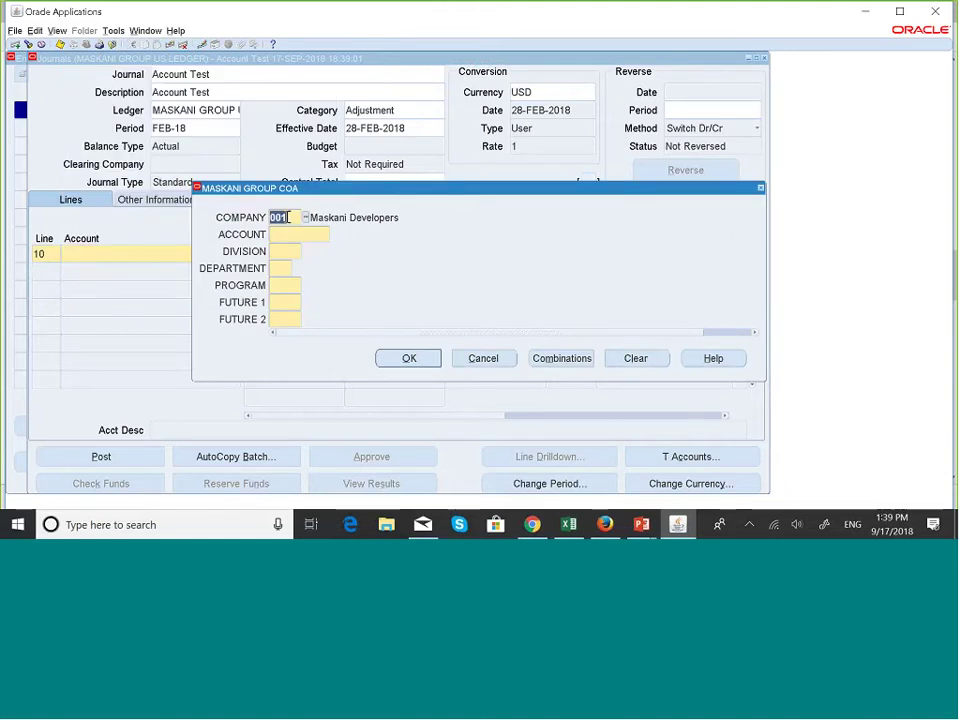
click(305, 217)
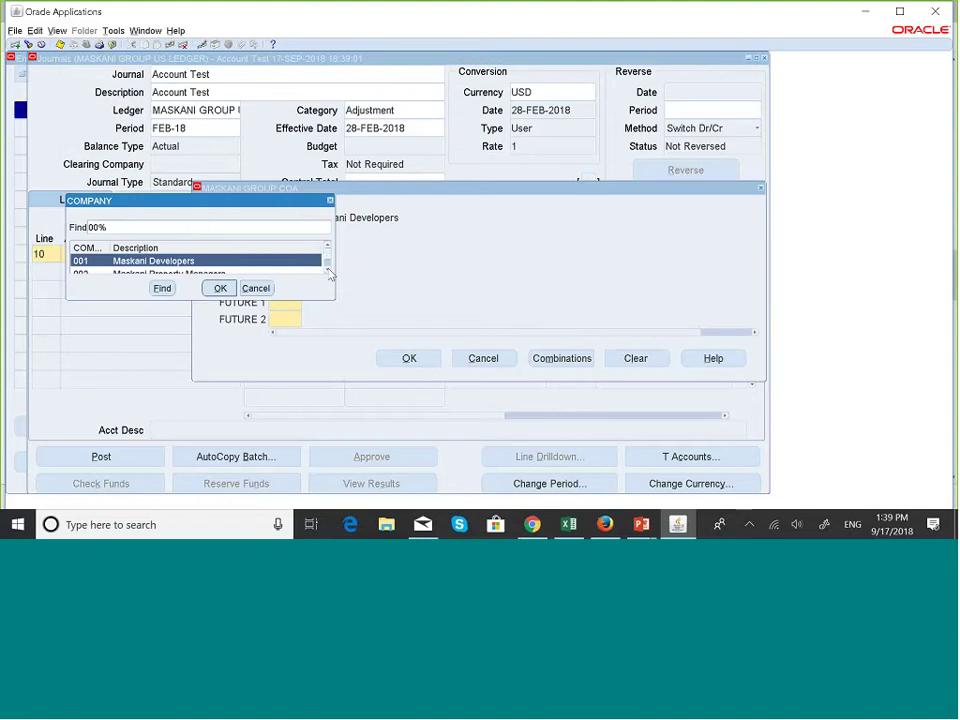
scroll(249, 265, down, 1)
click(216, 261)
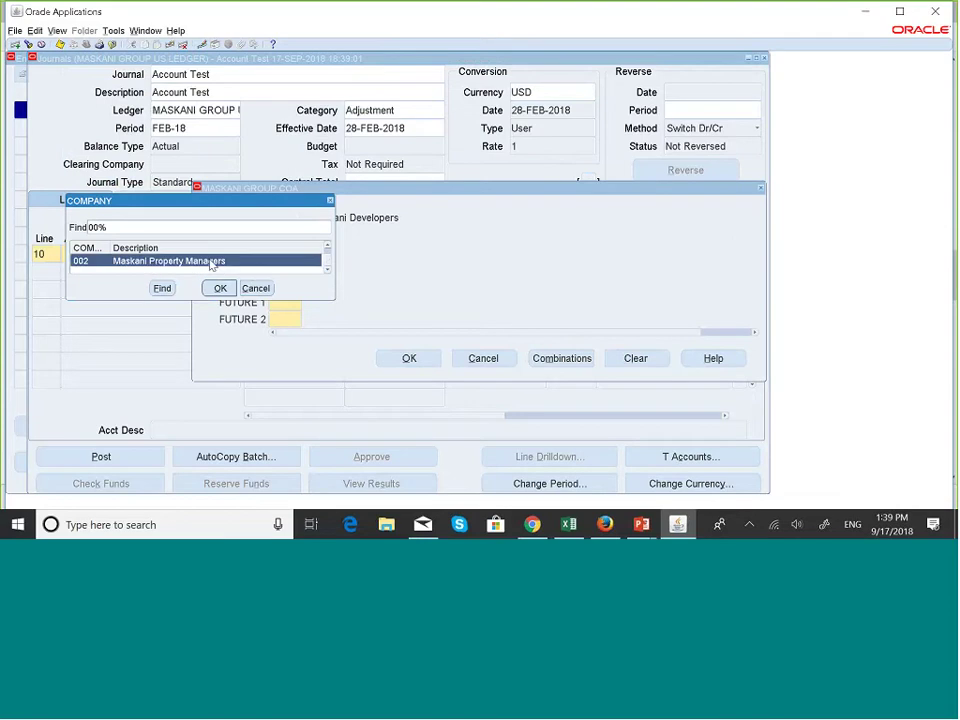
click(220, 288)
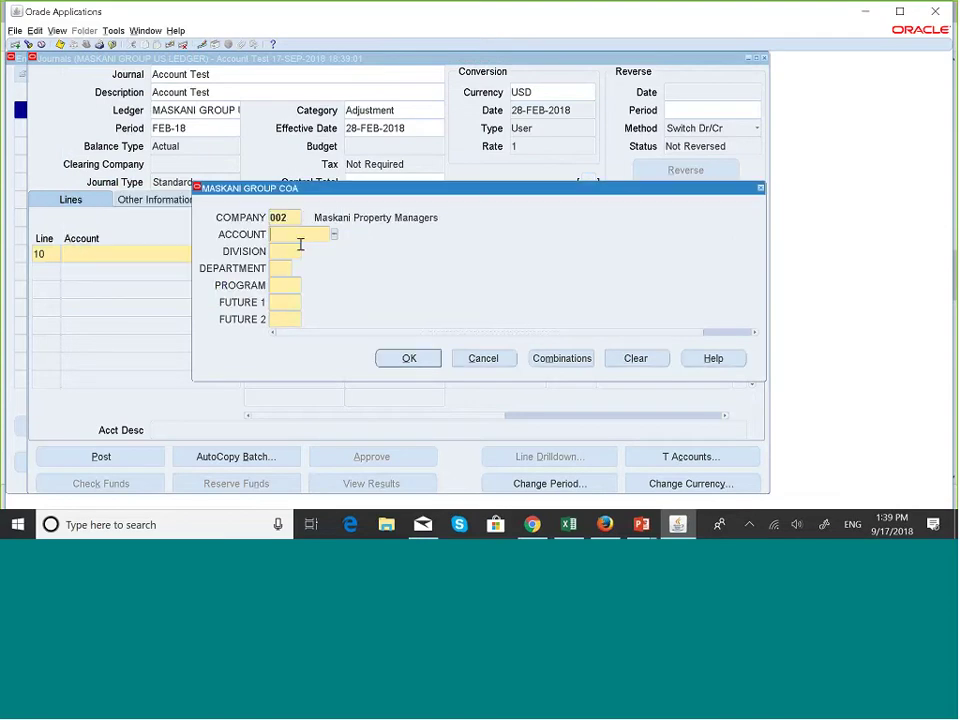
click(336, 234)
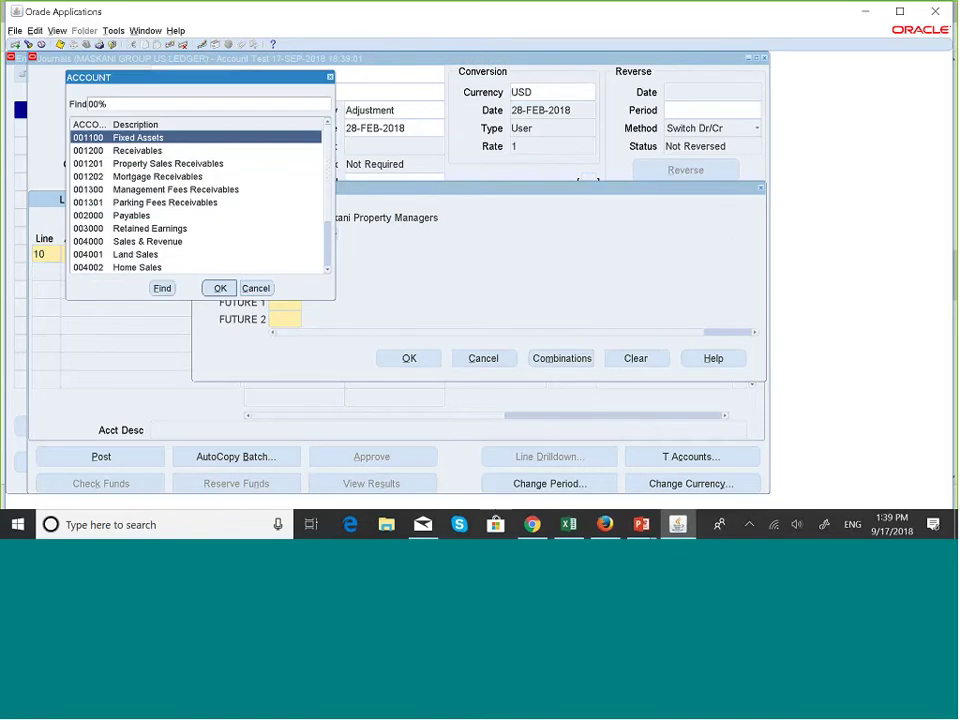
click(330, 79)
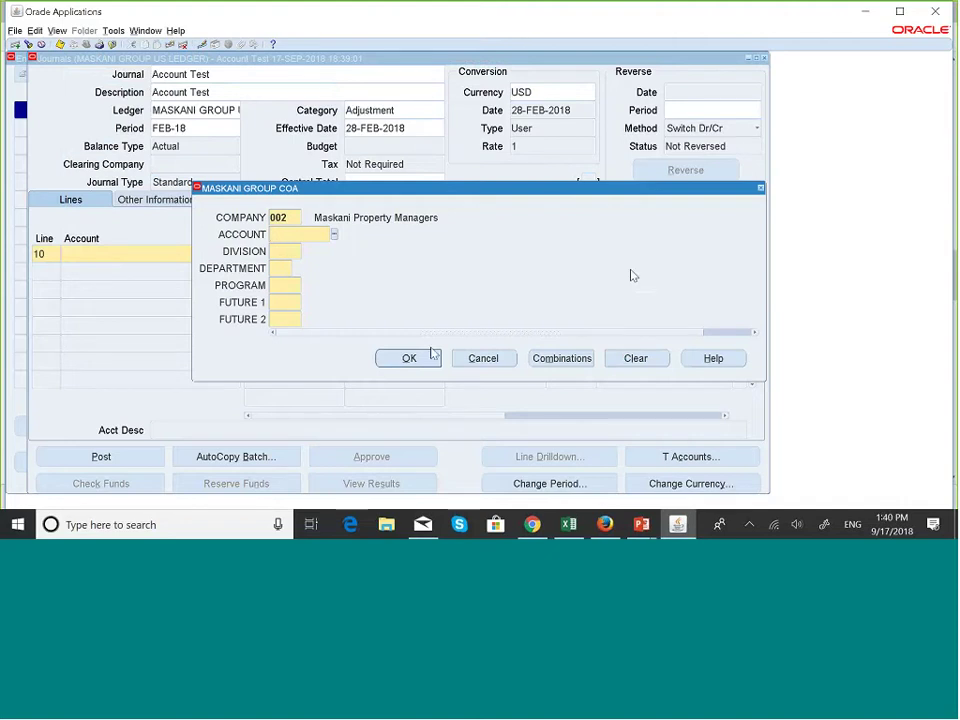
click(484, 358)
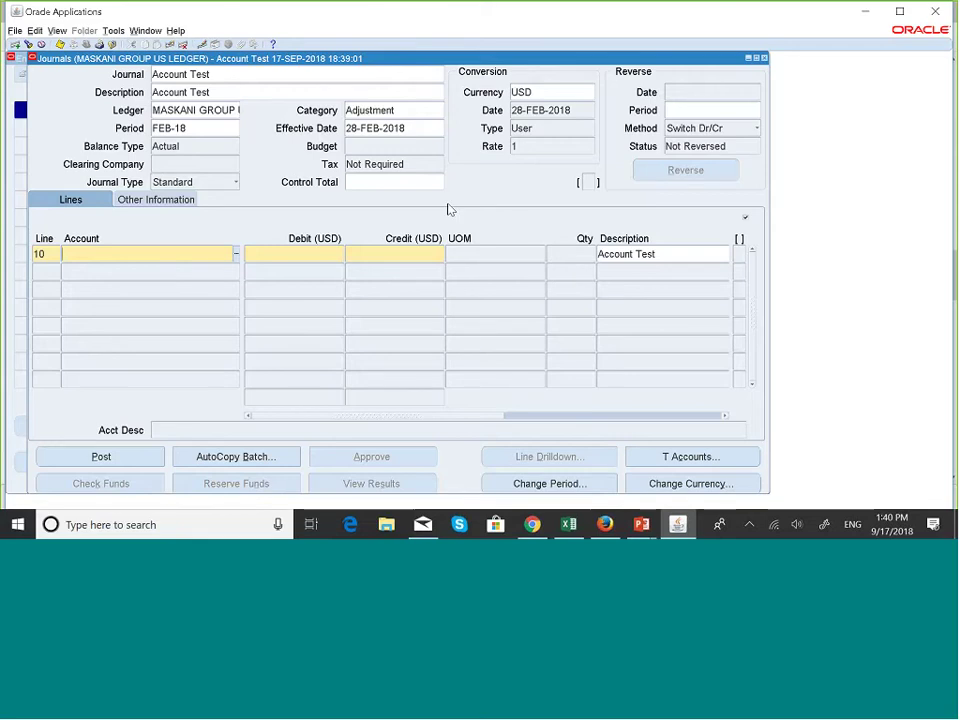
- Close the unfinished Account Test journal and return to the Navigator, keeping Oracle Applications open
key(F4)
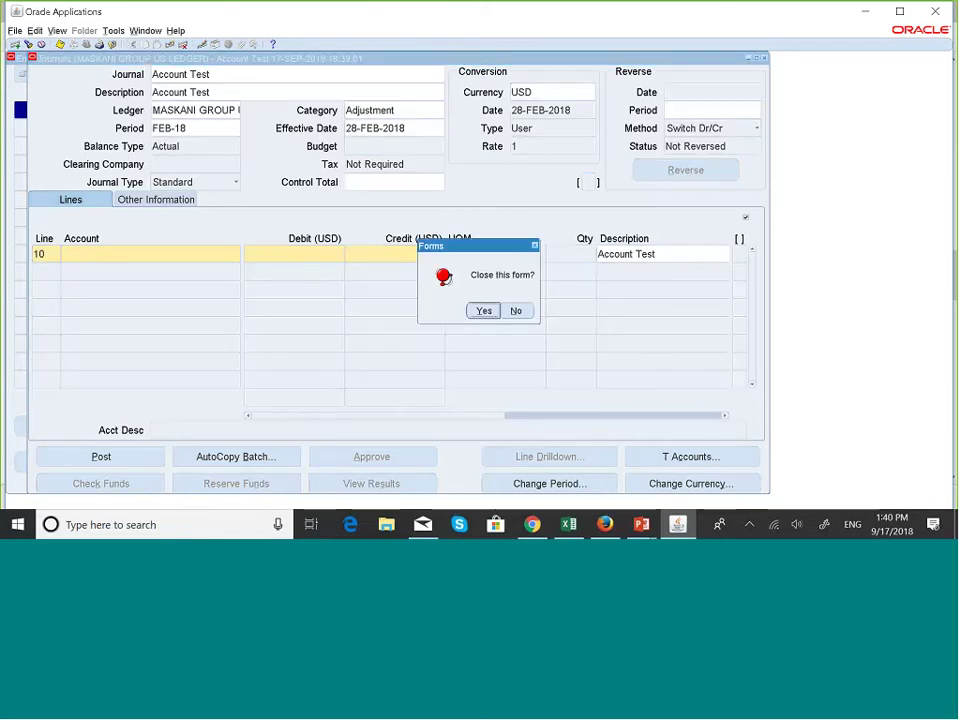
click(479, 309)
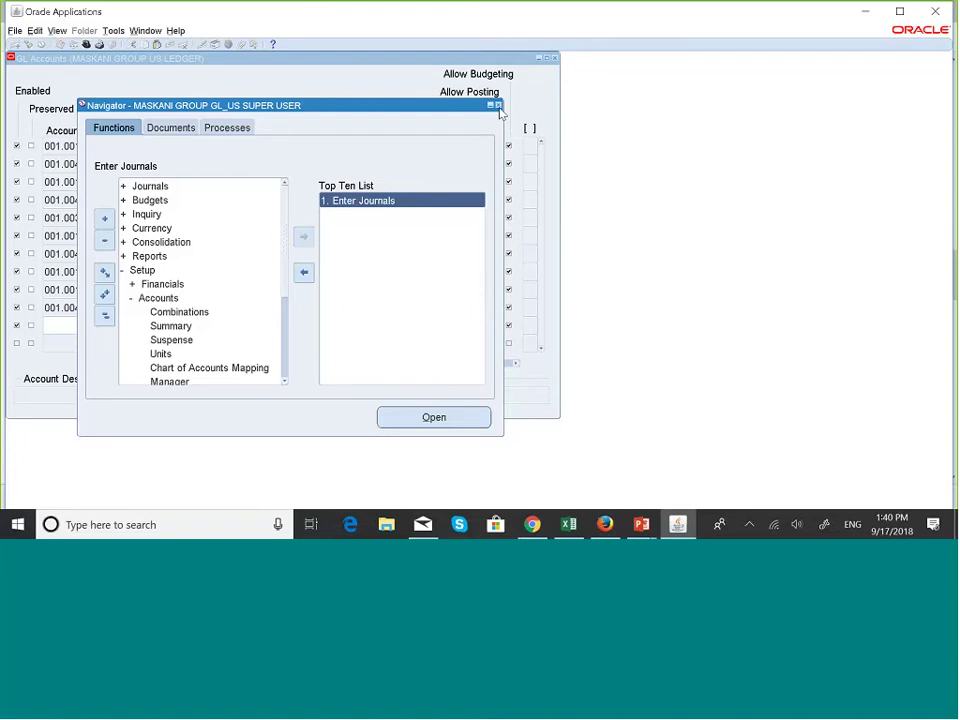
click(498, 105)
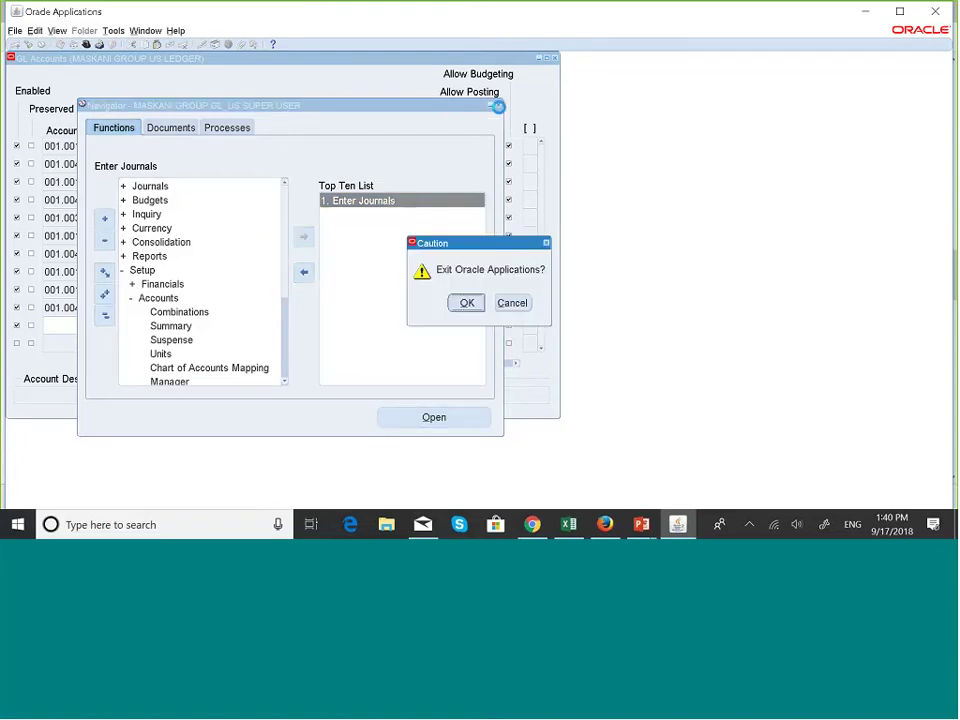
click(512, 304)
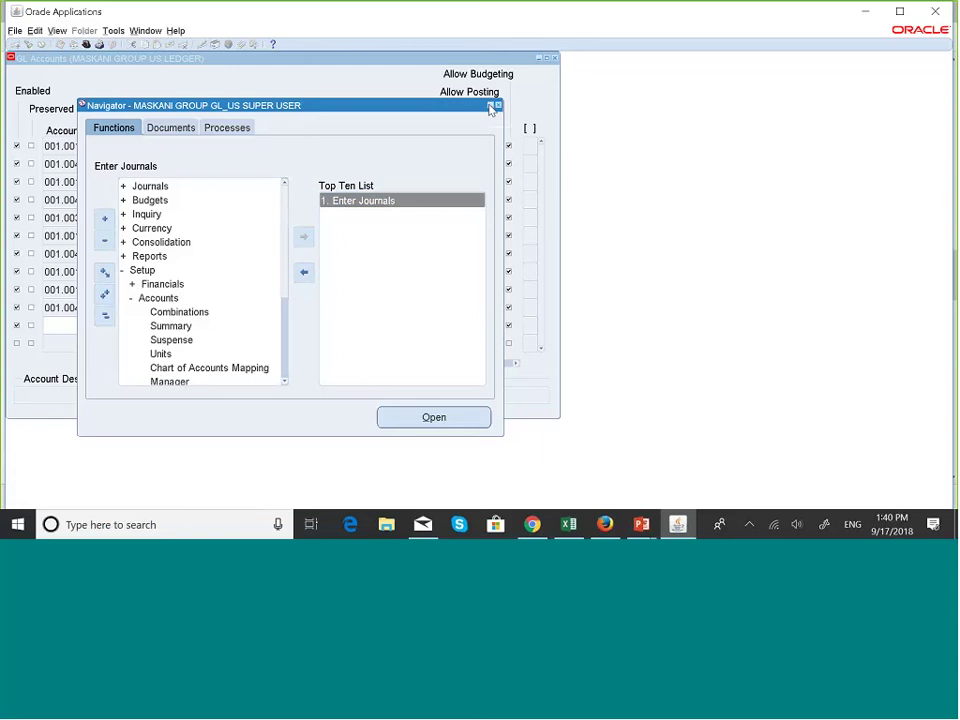
- Minimize the Navigator and select the account combination 001.001000.100.10.000.000.000 in the GL Accounts form to review it
click(489, 105)
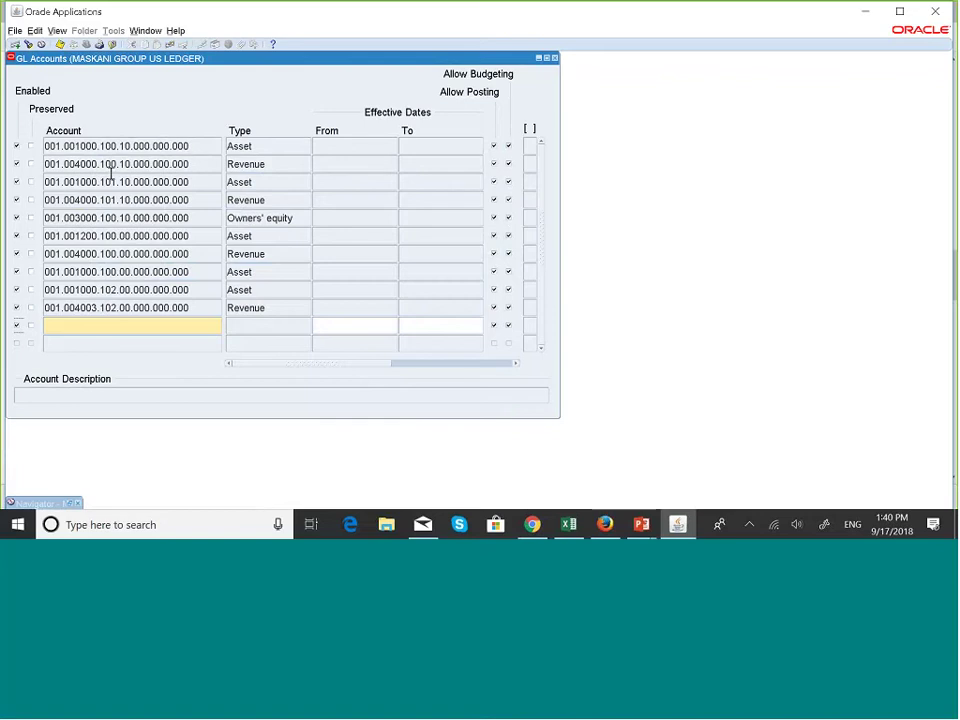
click(52, 145)
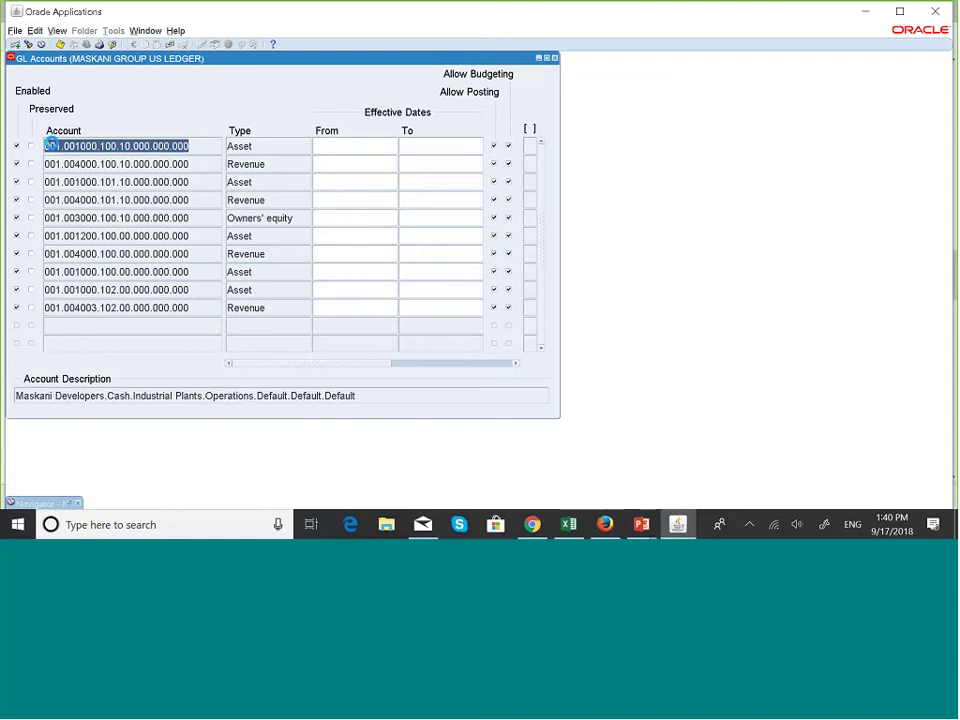
click(57, 145)
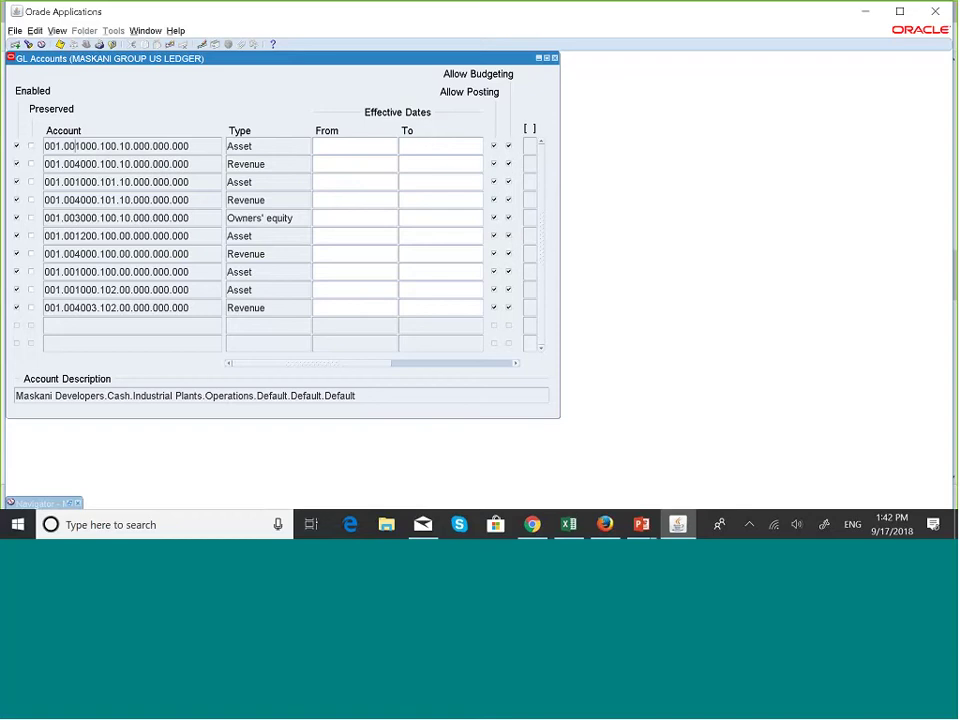
- Switch to the PowerPoint slide show and go back to the Account Combination Properties/Qualifiers slide
mouse_move(655, 538)
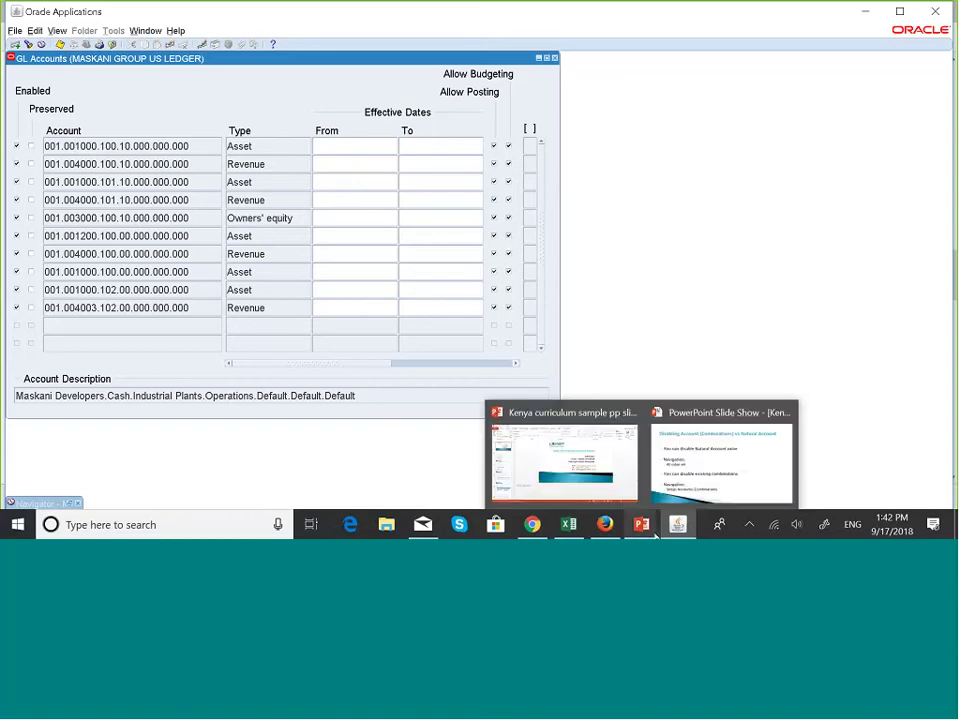
click(705, 476)
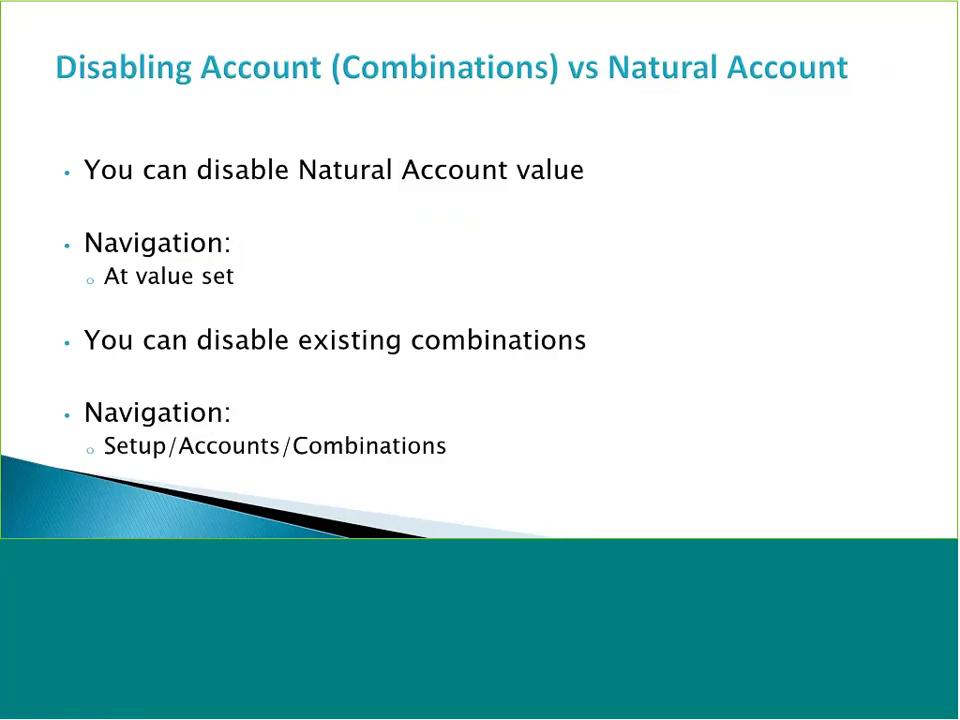
key(Left)
key(Left)
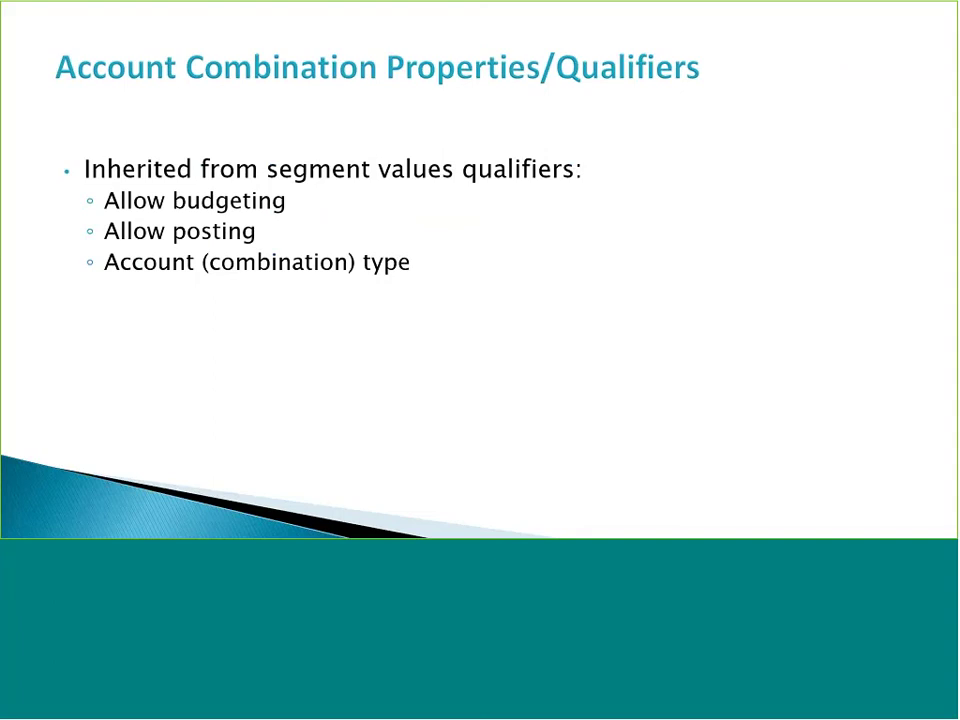
- Switch back to Oracle Applications and close the GL Accounts form
key(super+Tab)
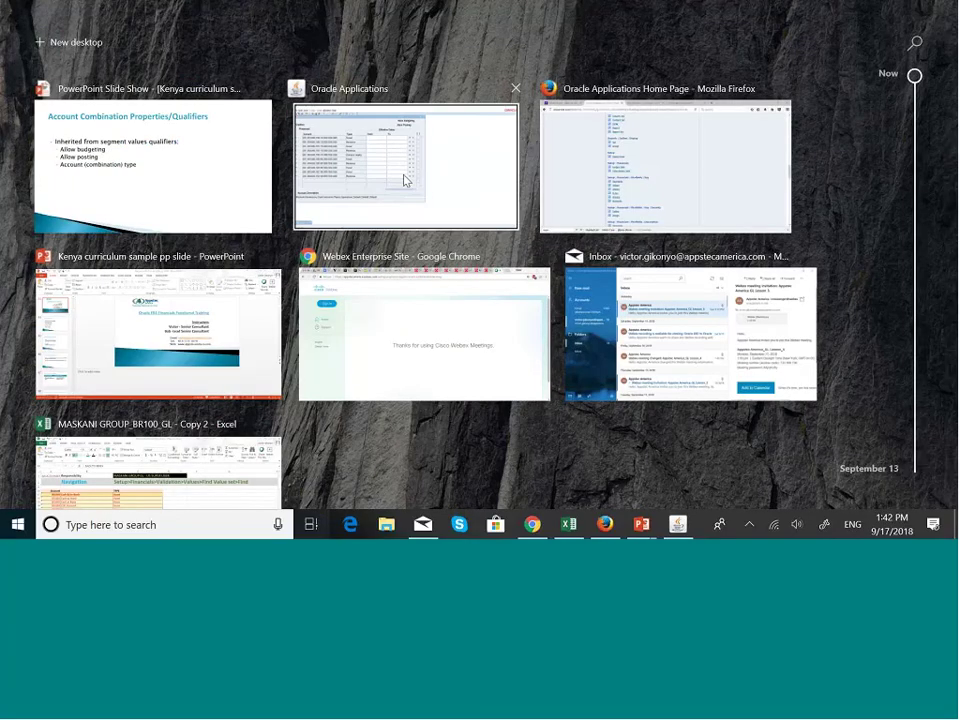
click(405, 180)
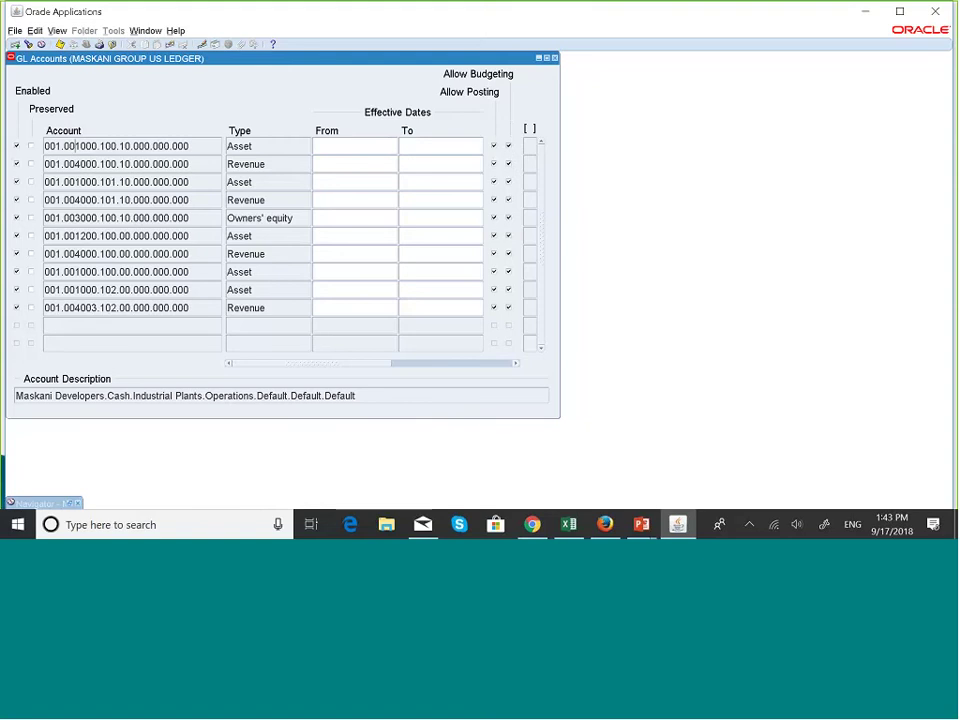
click(554, 58)
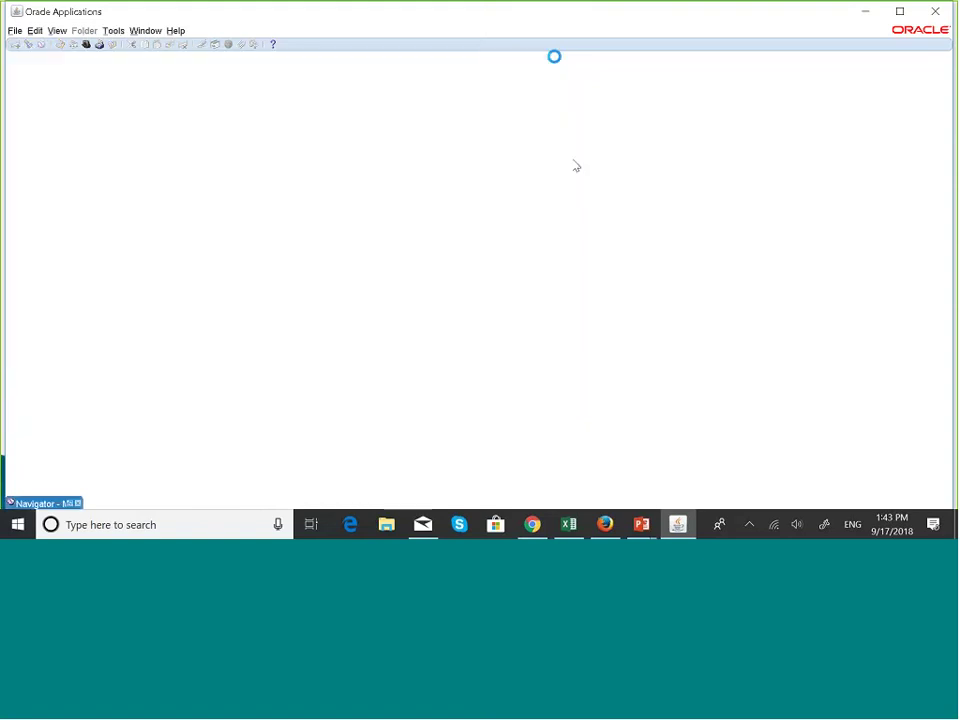
- Restore the Navigator, collapse its function tree, and open the key flexfield Values function under Setup > Financials > Flexfields > Key
click(69, 509)
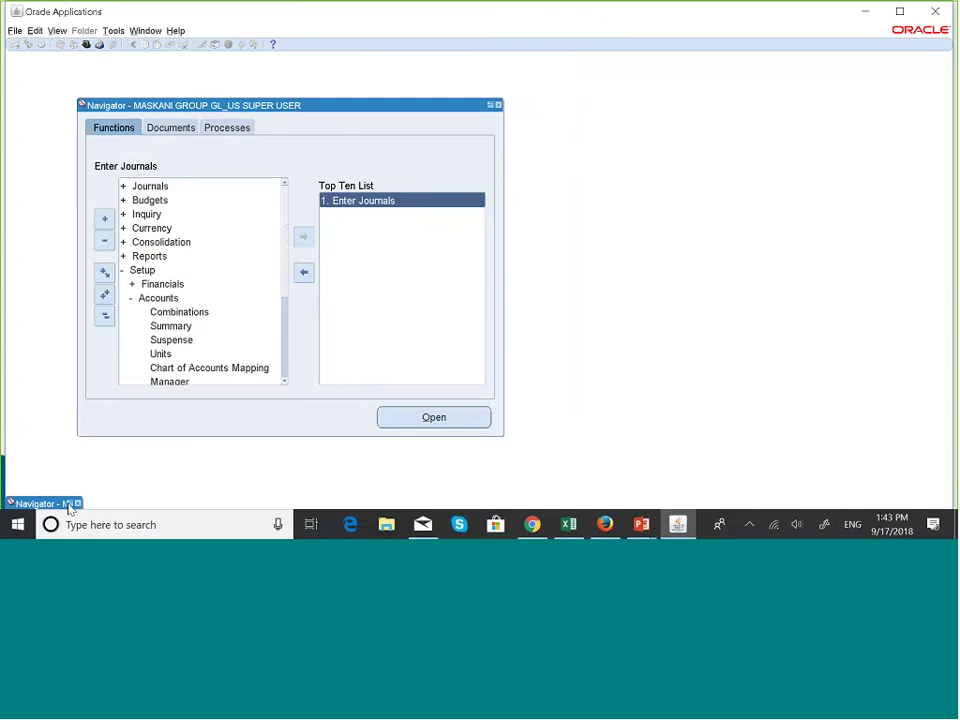
drag(237, 267, 352, 107)
click(95, 313)
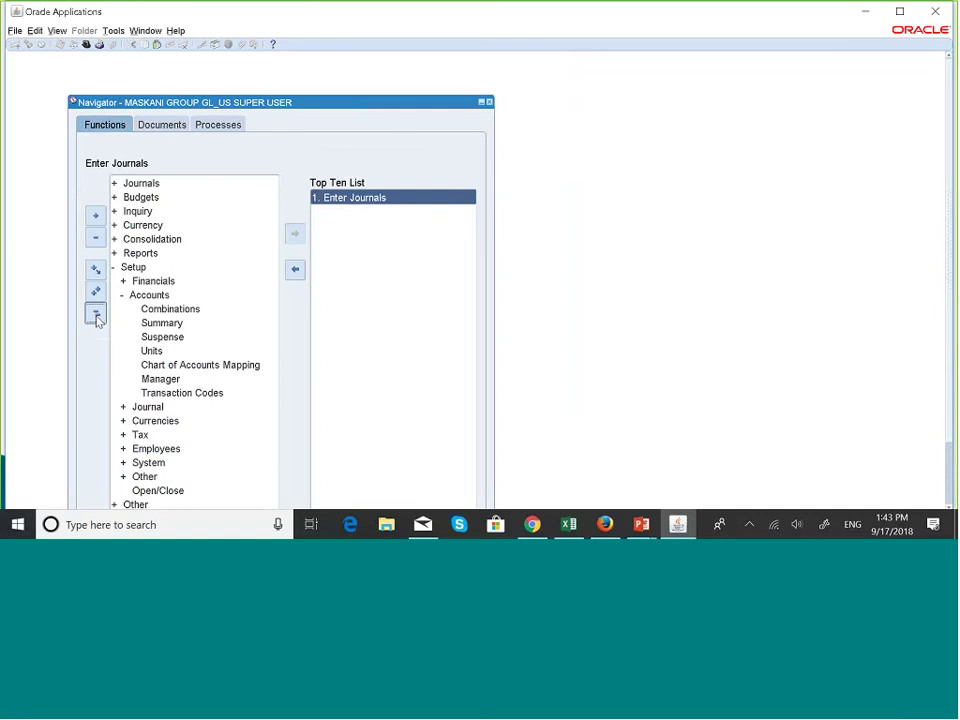
double_click(135, 267)
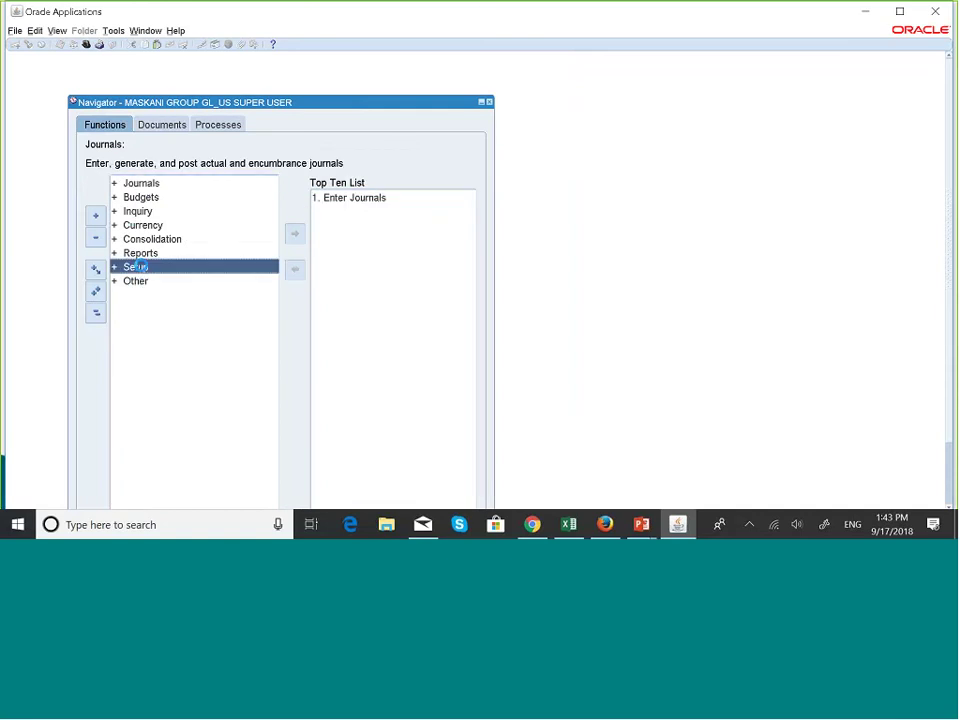
key(Return)
key(Return)
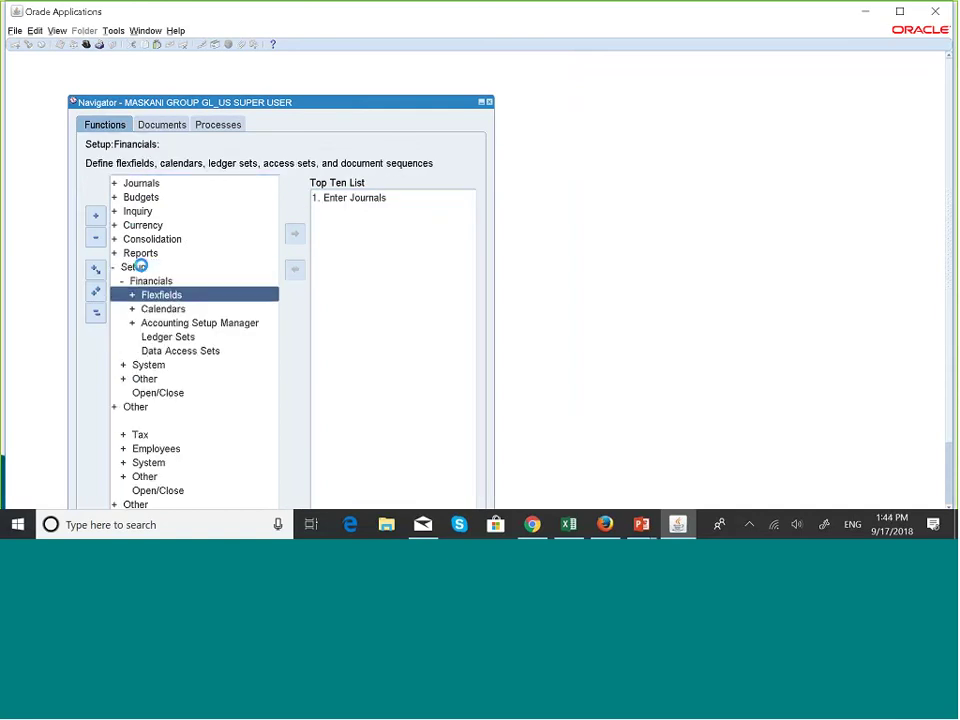
key(Return)
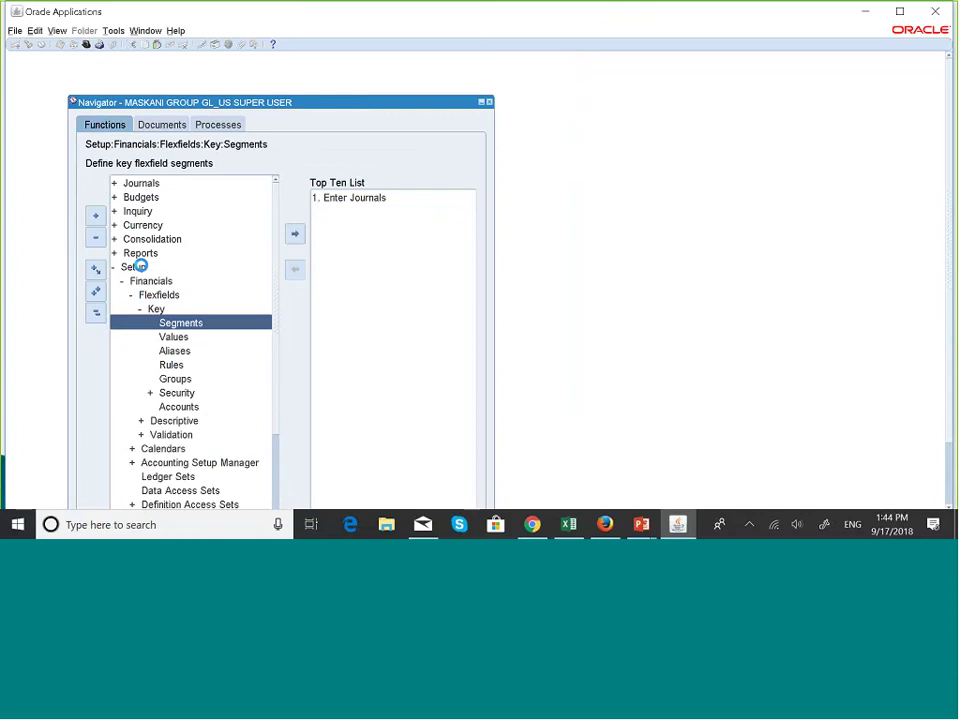
key(Down)
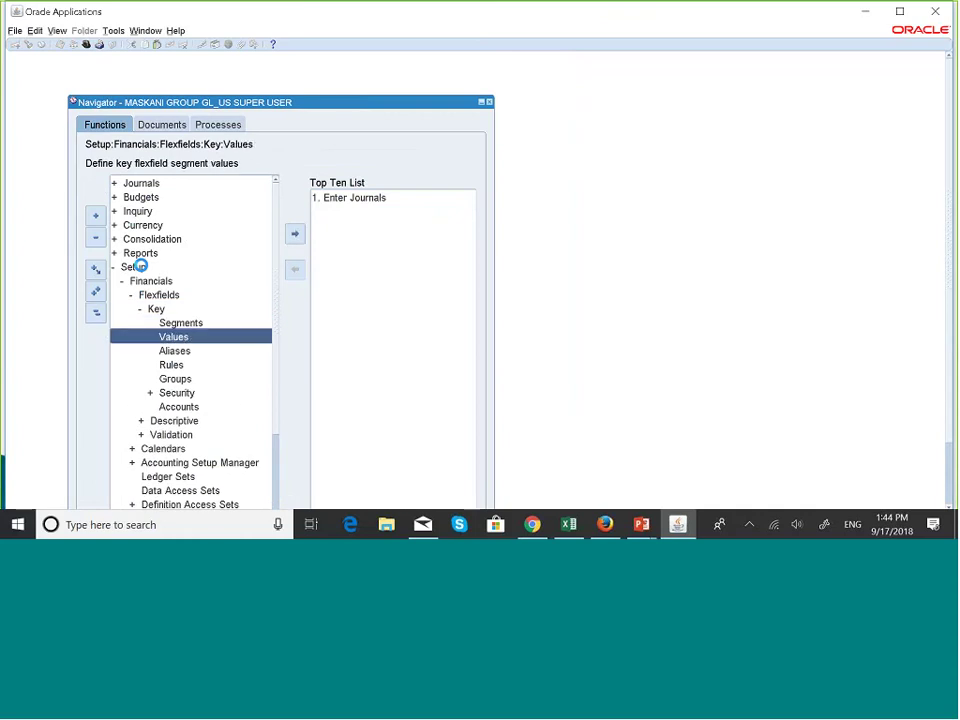
key(Return)
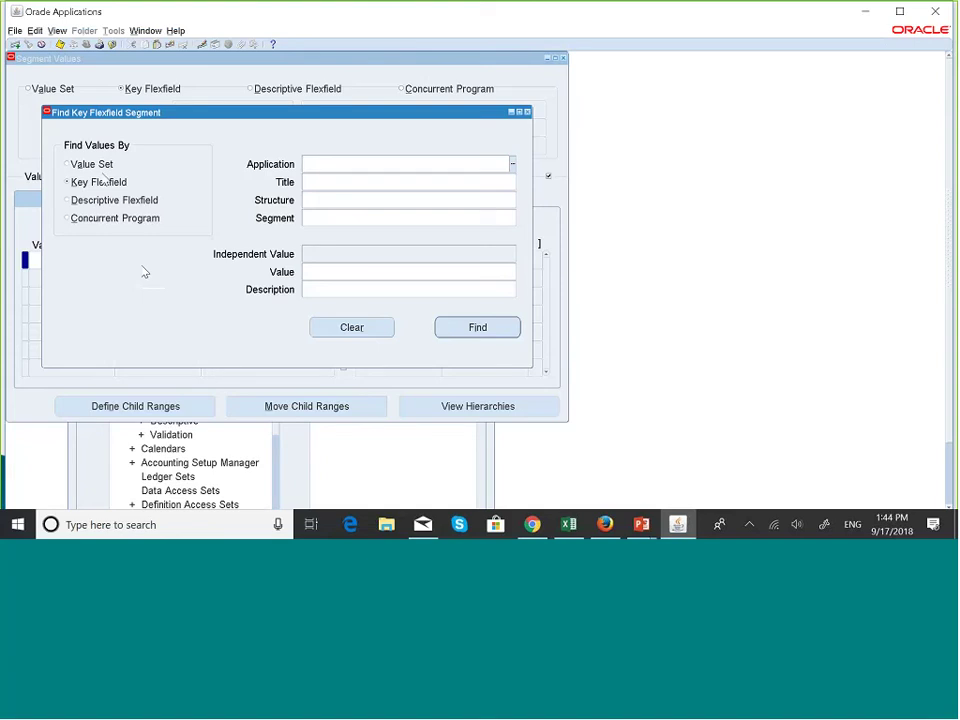
- Find the segment values by value set, choosing MASKANI GROUP ACCOUNT
click(70, 164)
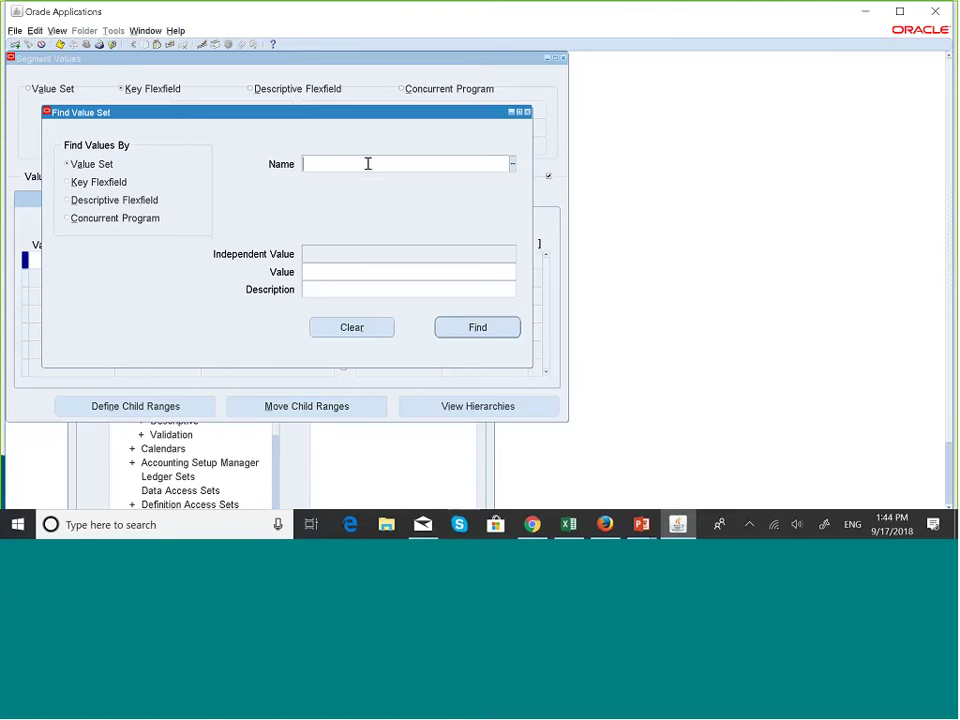
text(maskan)
key(Tab)
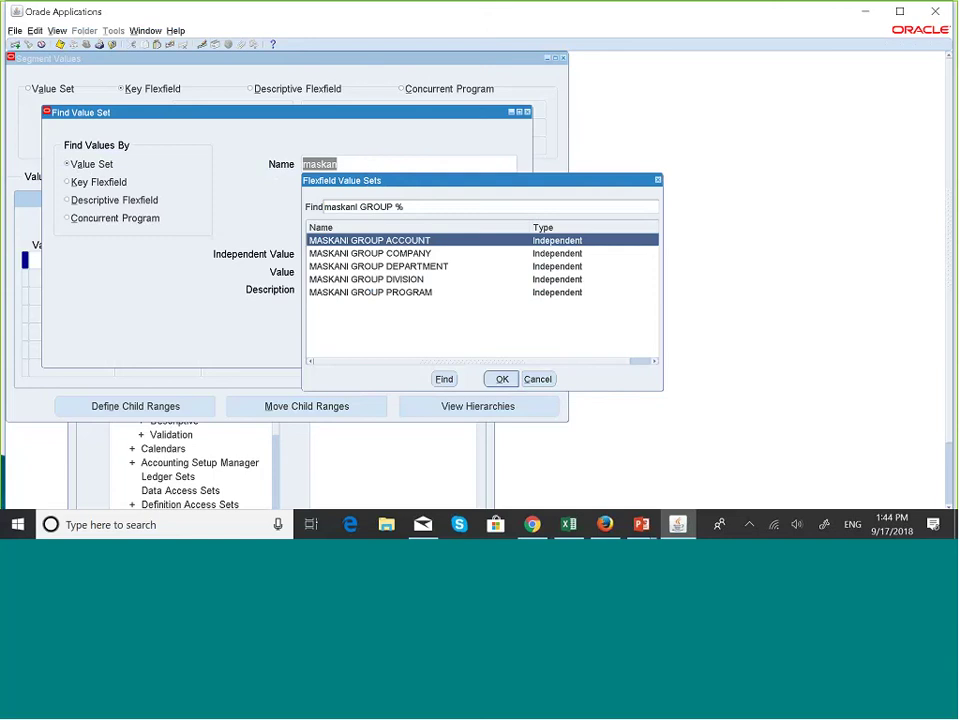
click(502, 379)
click(478, 328)
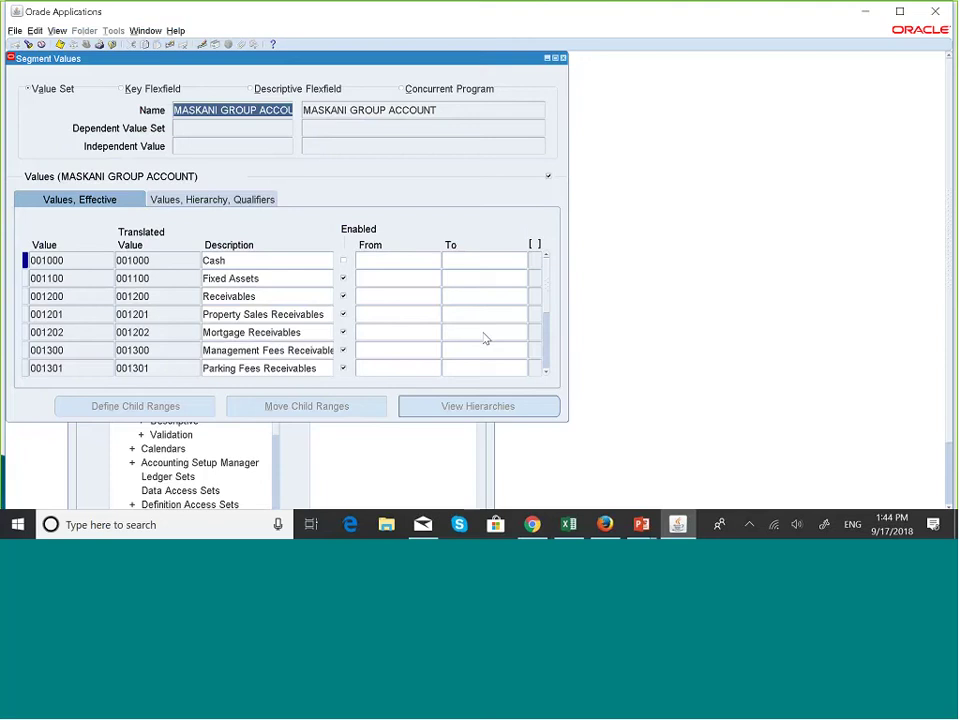
- Review the segment qualifiers of the Cash value 001000 and close them without changes
click(252, 202)
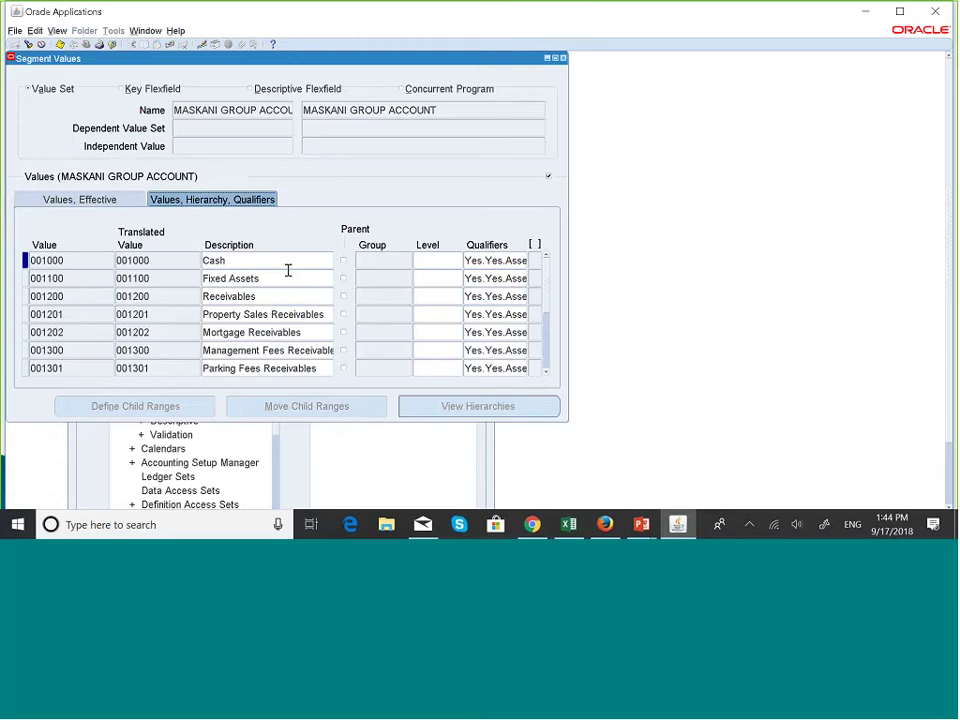
click(488, 260)
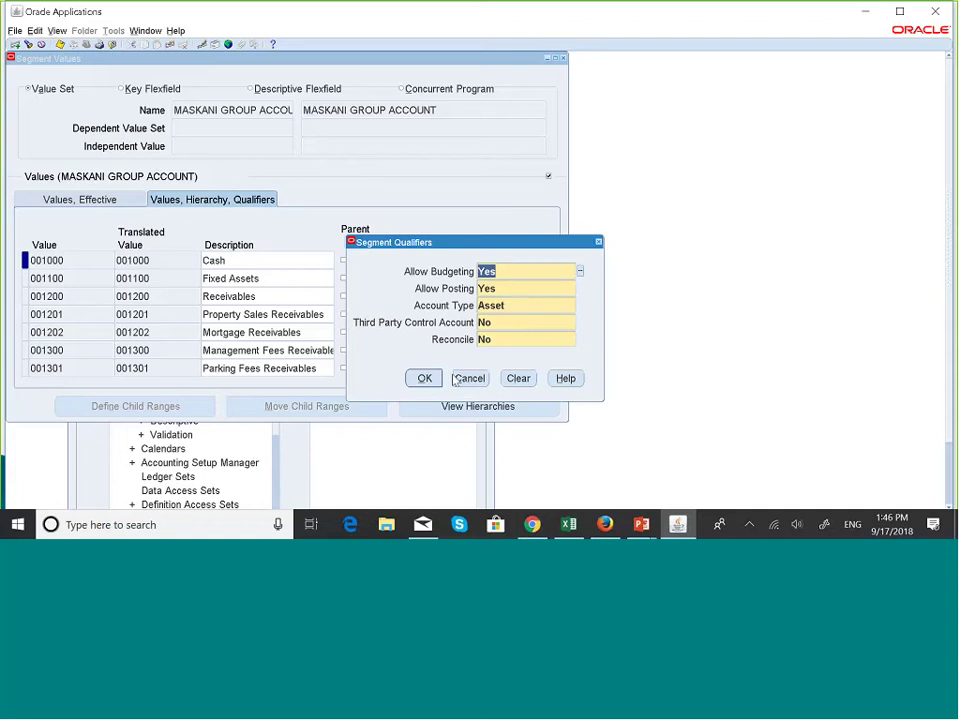
click(415, 375)
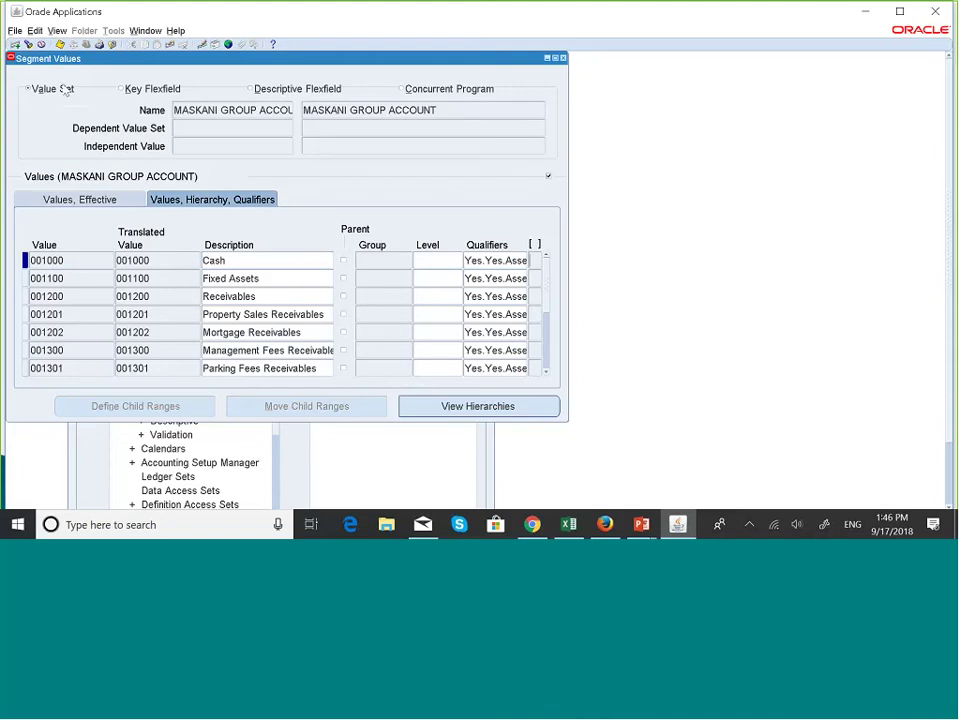
- Run a new value set search and retrieve the segment values of MASKANI GROUP COMPANY
click(219, 109)
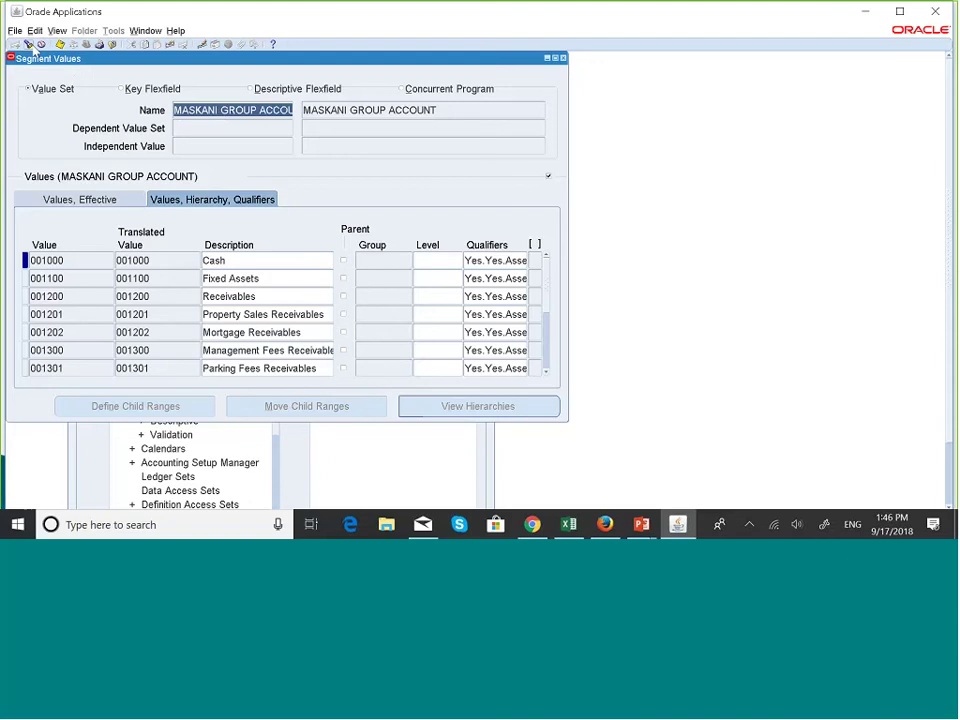
click(29, 45)
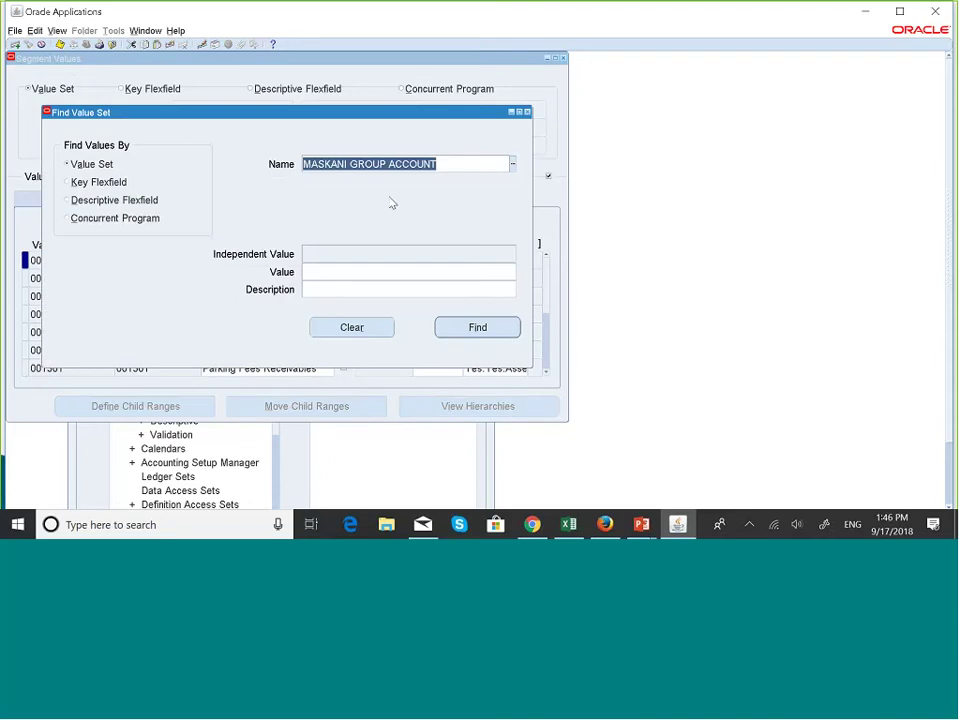
click(461, 164)
key(BackSpace)
key(BackSpace)
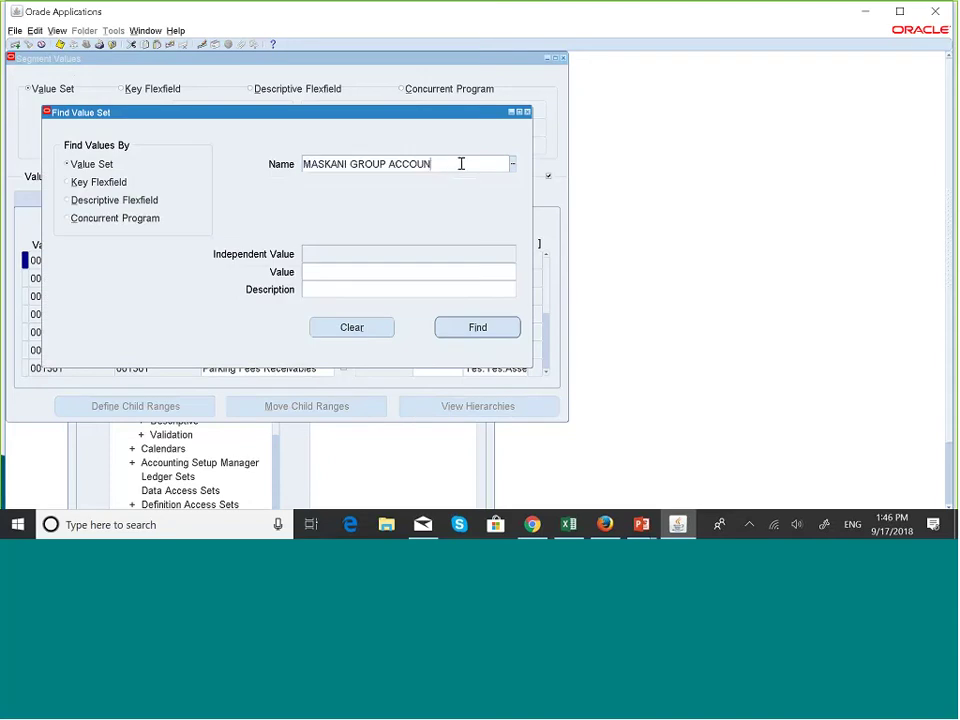
key(BackSpace)
key(BackSpace)
key(BackSpace)
key(BackSpace)
key(BackSpace)
key(BackSpace)
key(Tab)
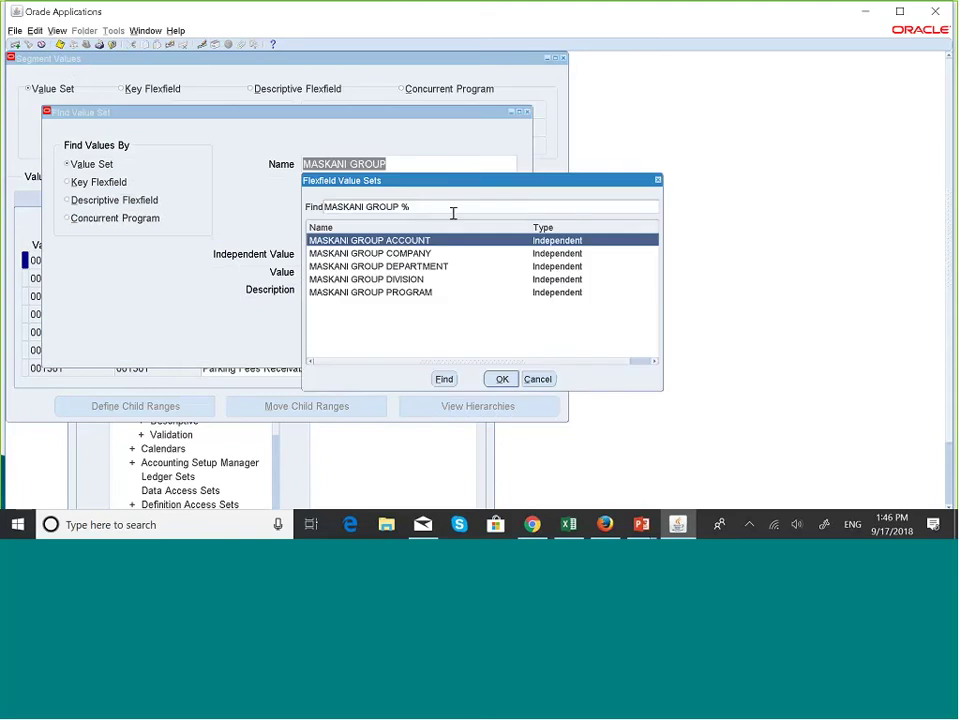
click(410, 255)
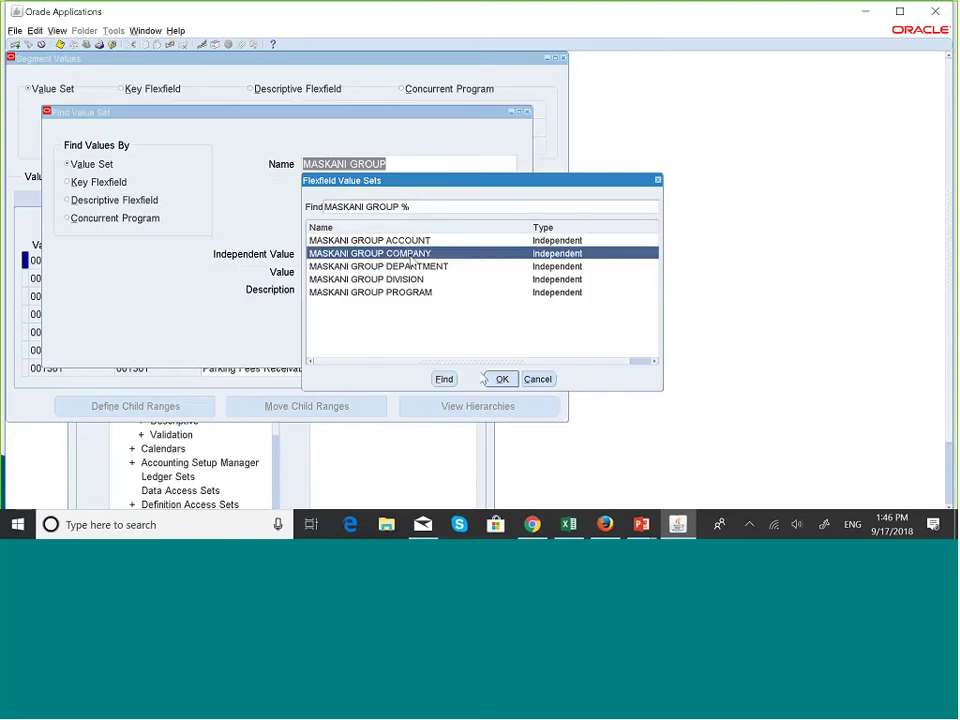
click(502, 379)
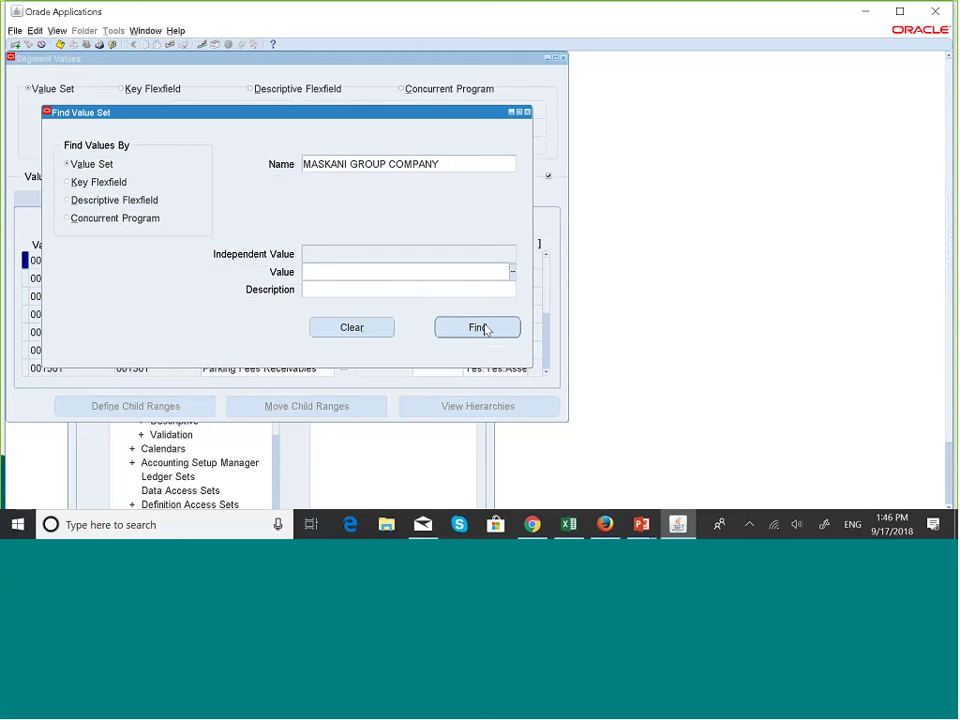
click(478, 327)
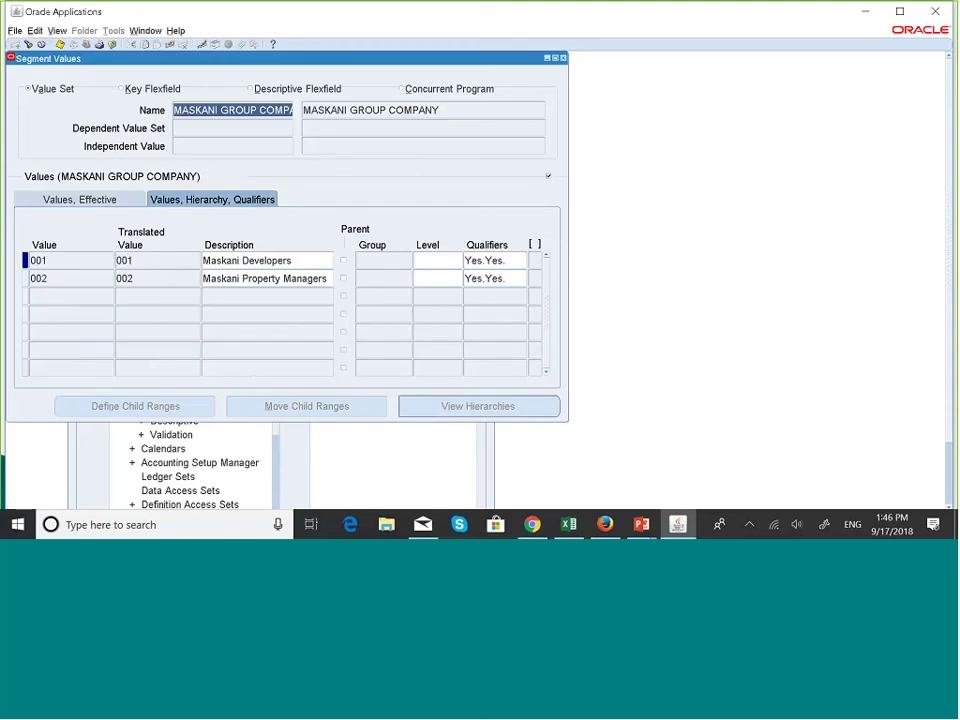
- Review the segment qualifiers of company value 001, Maskani Developers, and close the Segment Values form
click(500, 260)
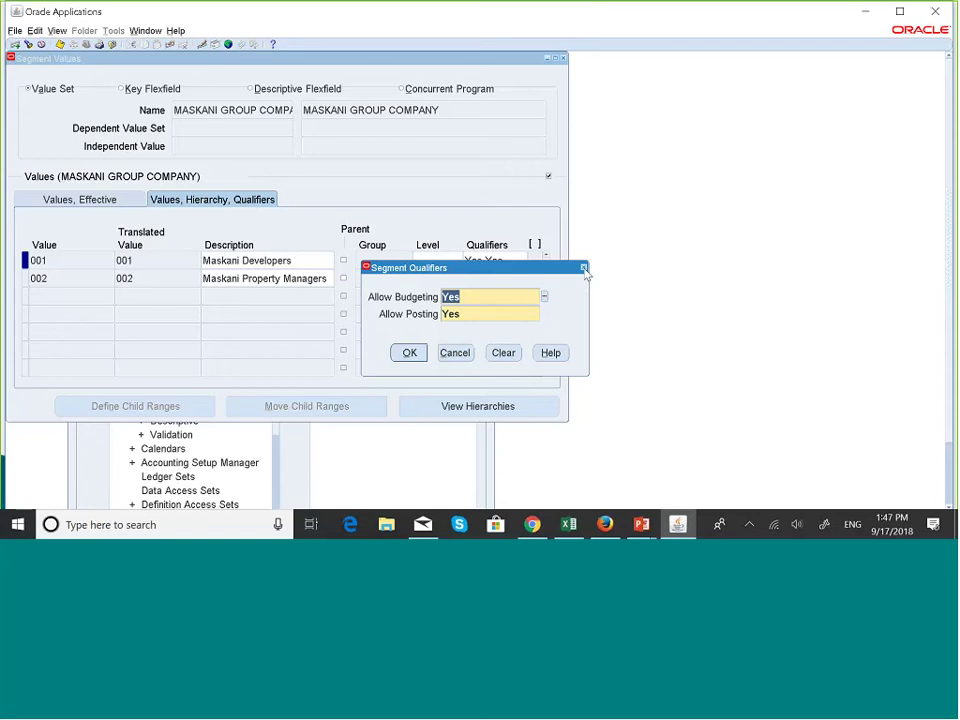
click(408, 353)
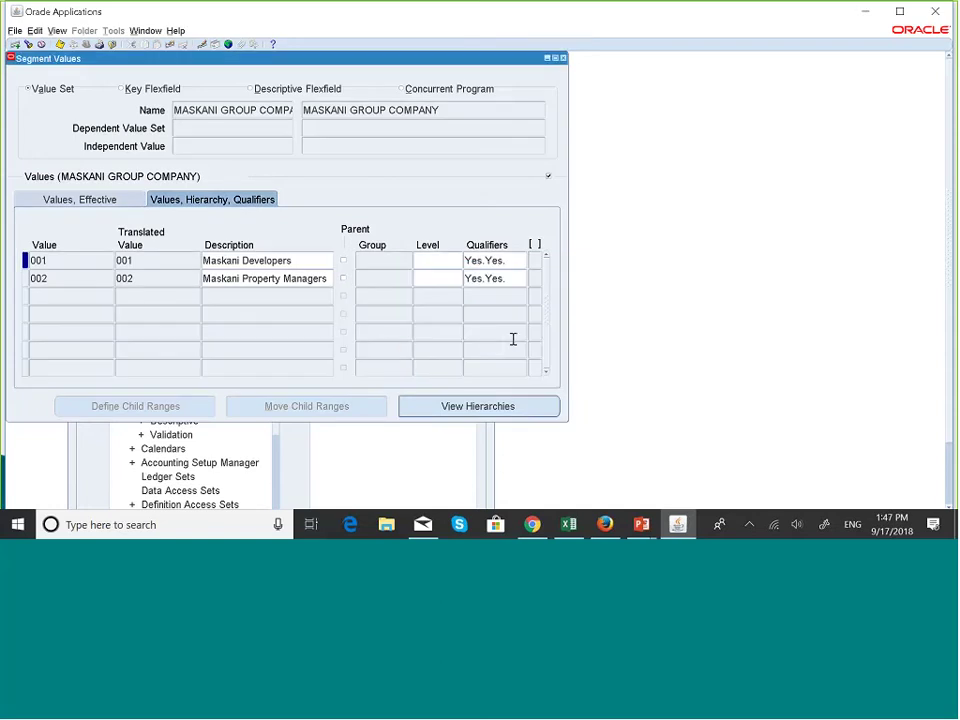
click(563, 58)
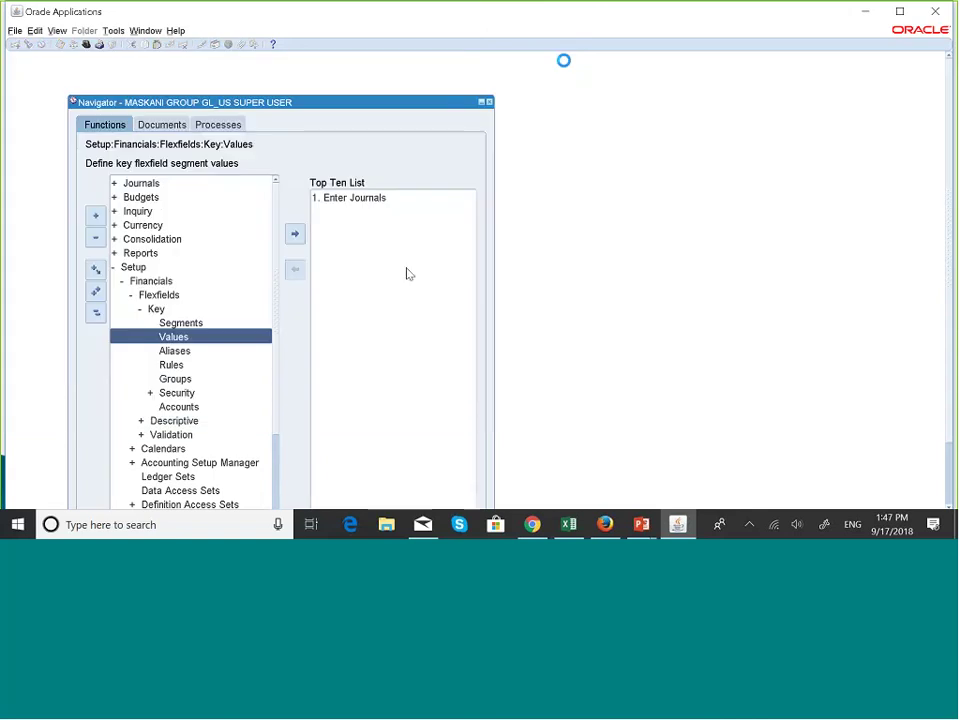
- Review the account combinations and their Allow Posting and Allow Budgeting settings in the GL Accounts form, and close the form
click(97, 311)
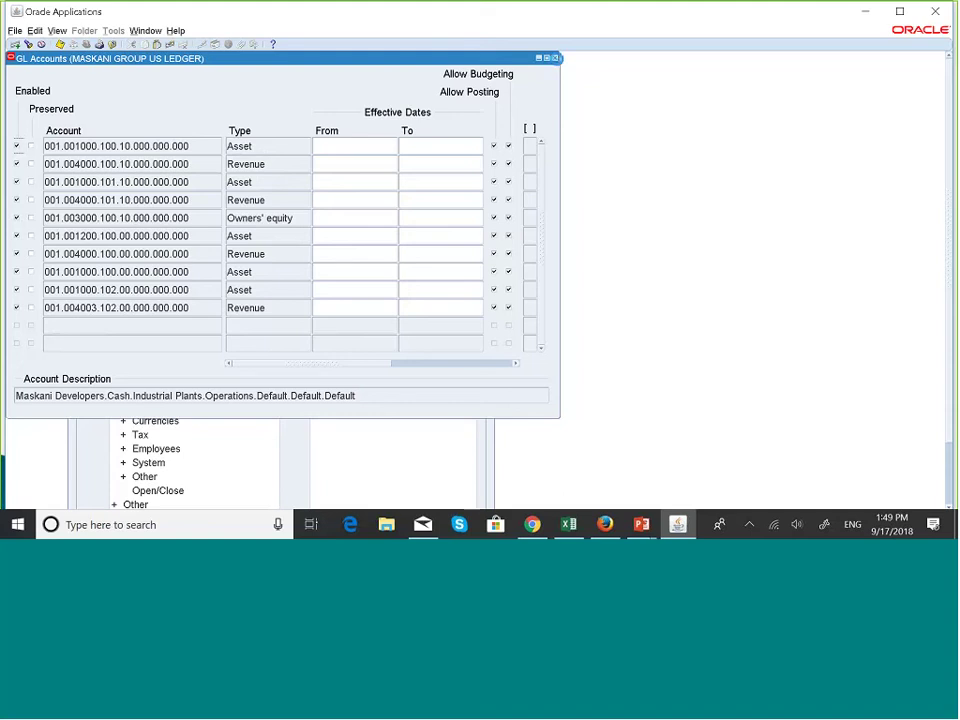
click(555, 58)
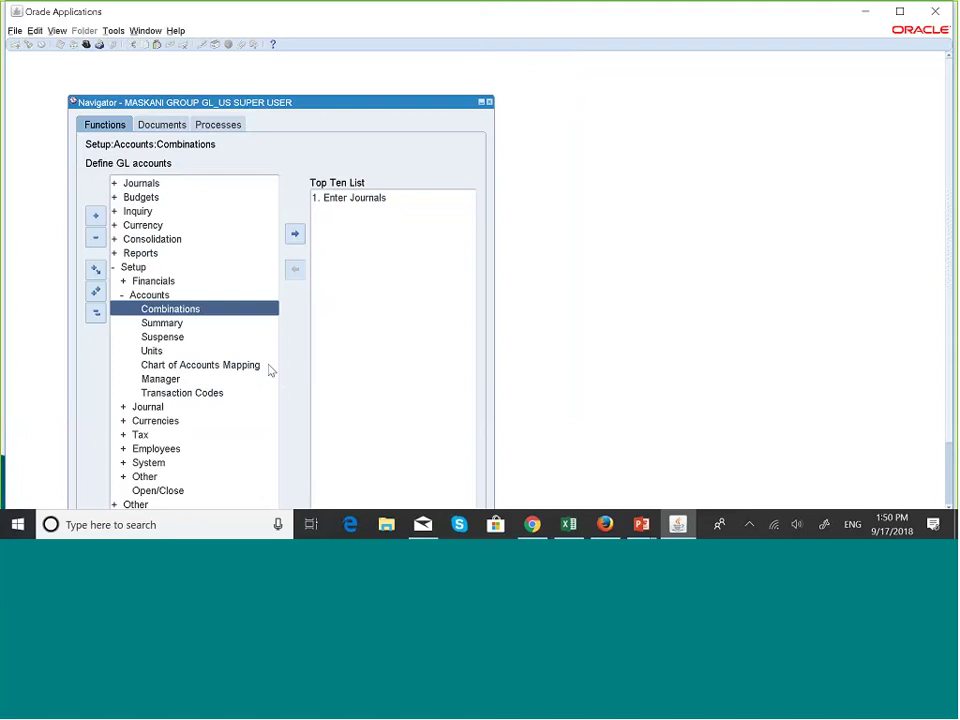
- Open the Segment Values form from Setup > Financials > Flexfields > Key > Values
key(Up)
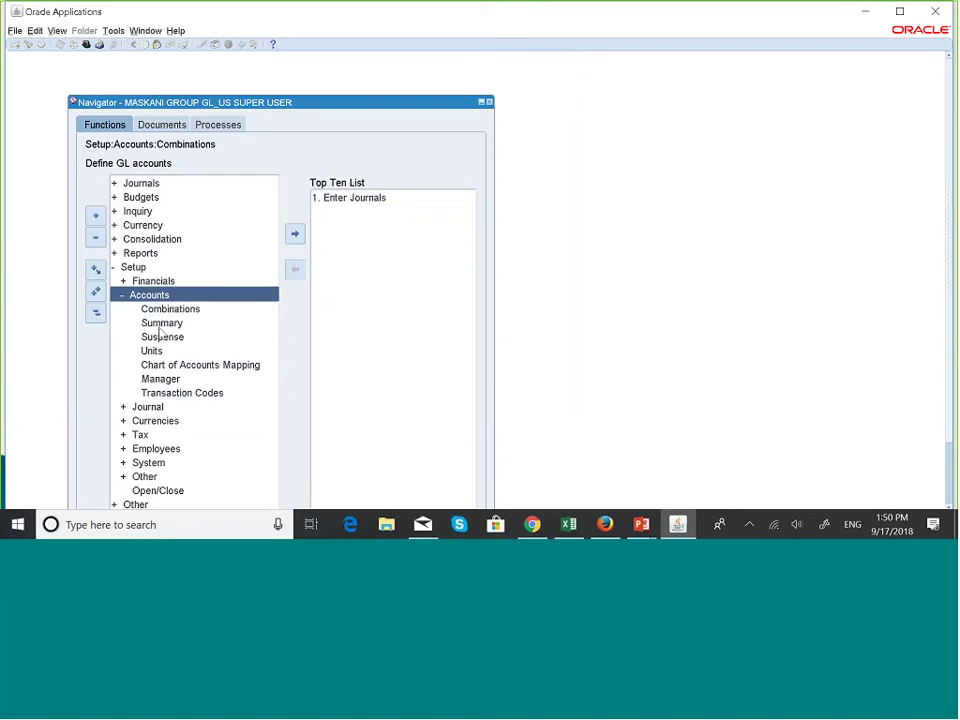
key(Up)
key(Return)
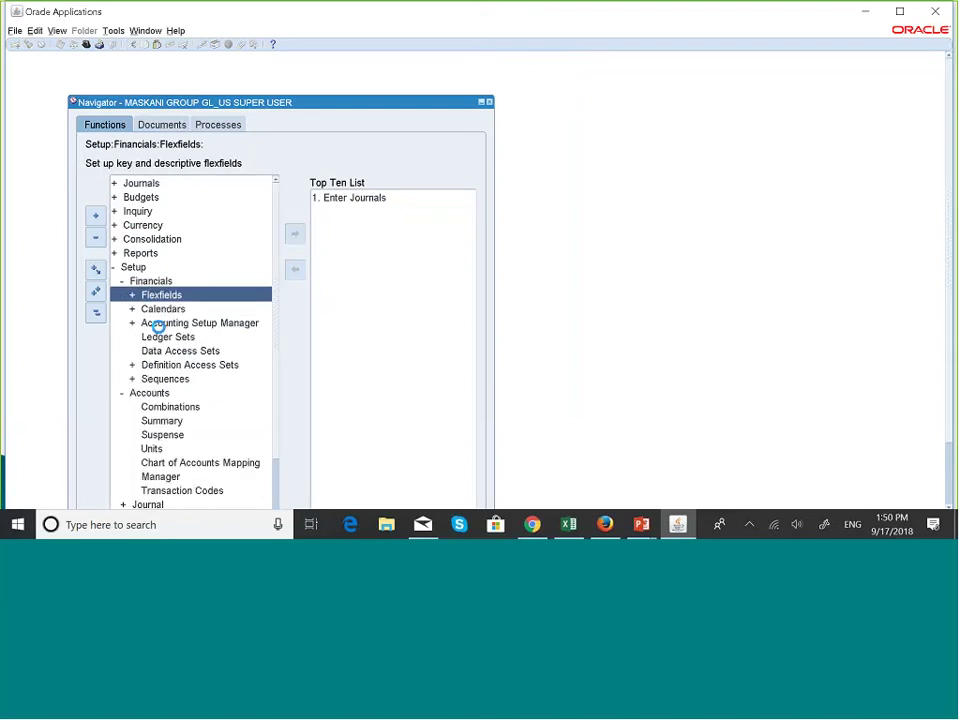
key(Return)
key(Return)
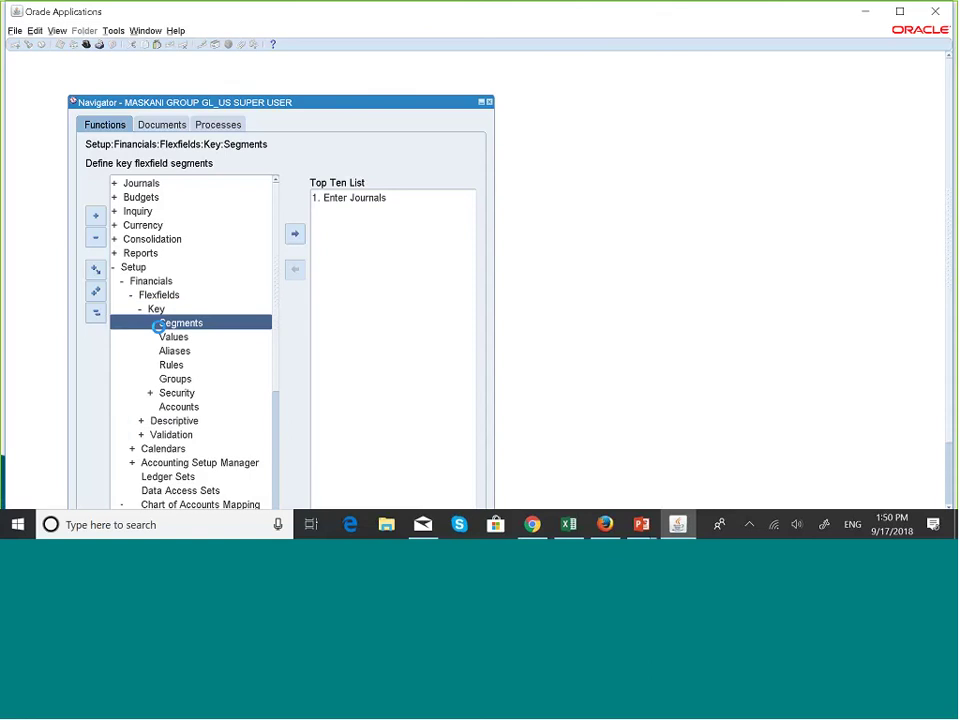
key(Down)
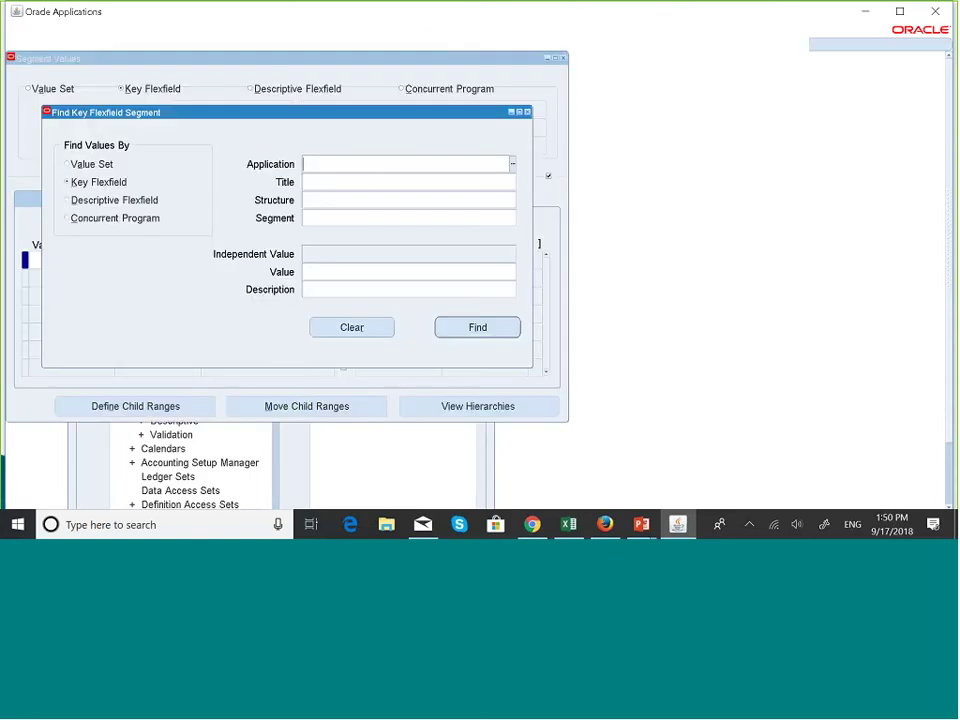
- Search by value set and retrieve the values of MASKANI GROUP ACCOUNT
click(68, 165)
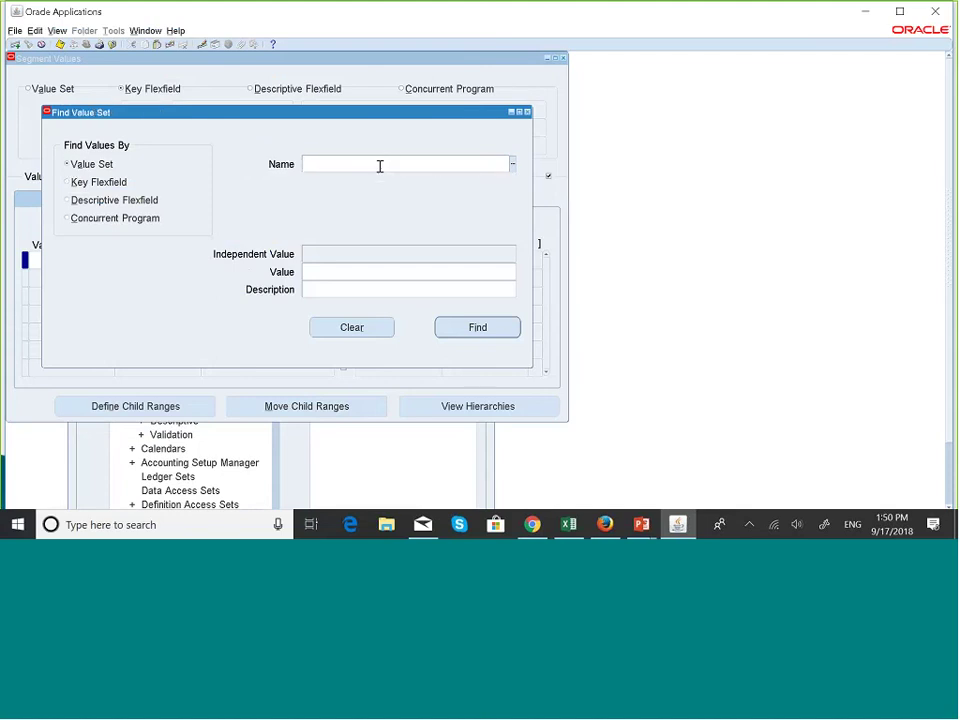
text(maskani)
key(Tab)
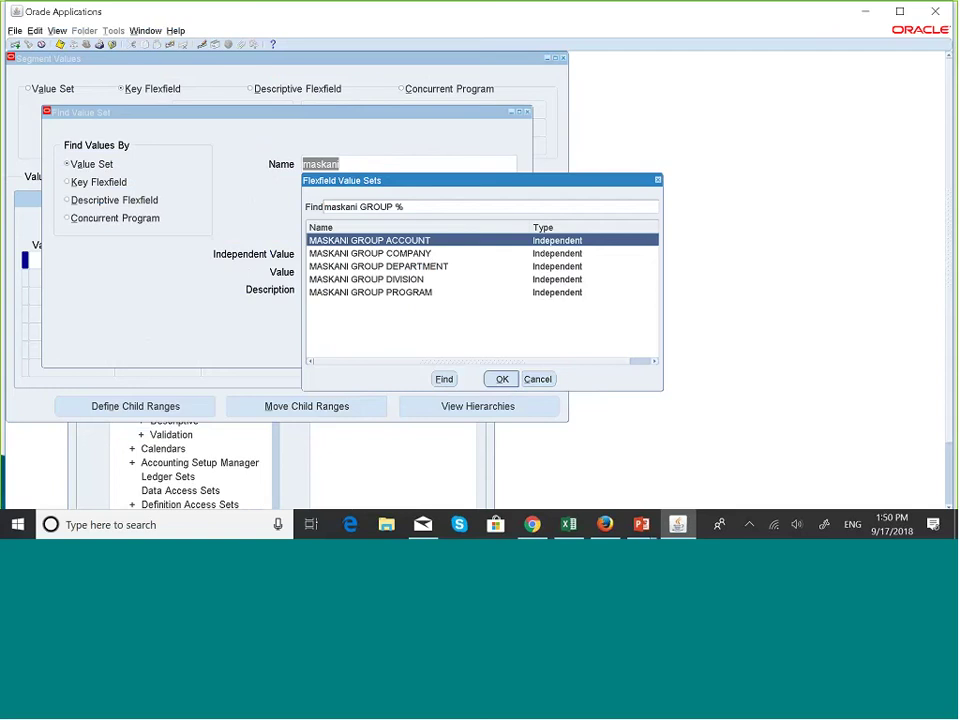
click(499, 377)
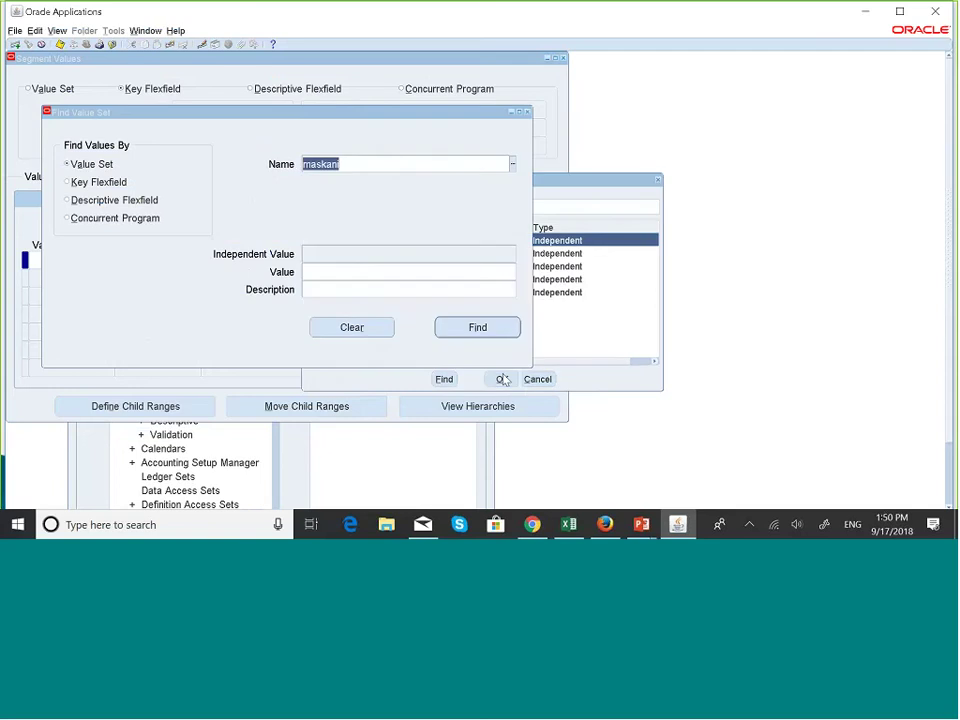
click(469, 330)
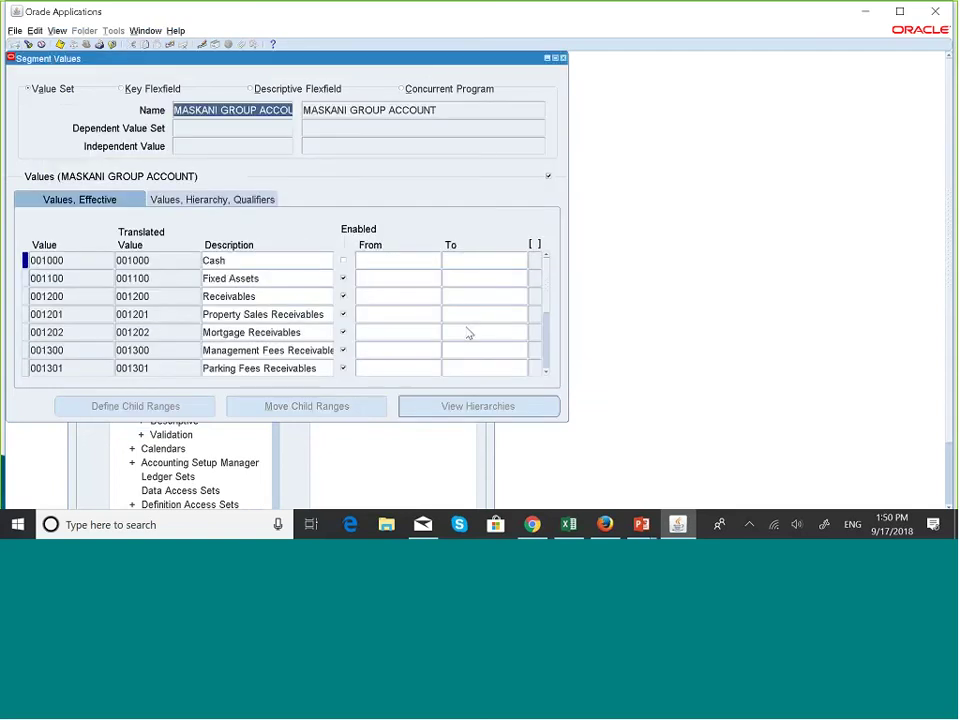
- Enable account value 001000, Cash, and set its Account Type qualifier to Expense
click(340, 261)
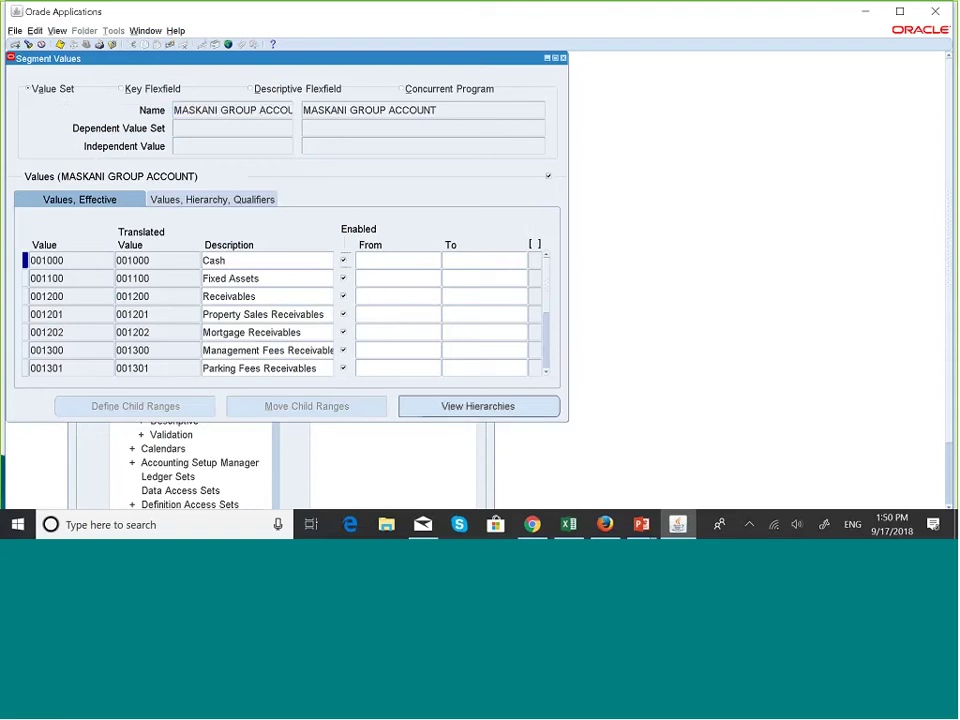
click(205, 200)
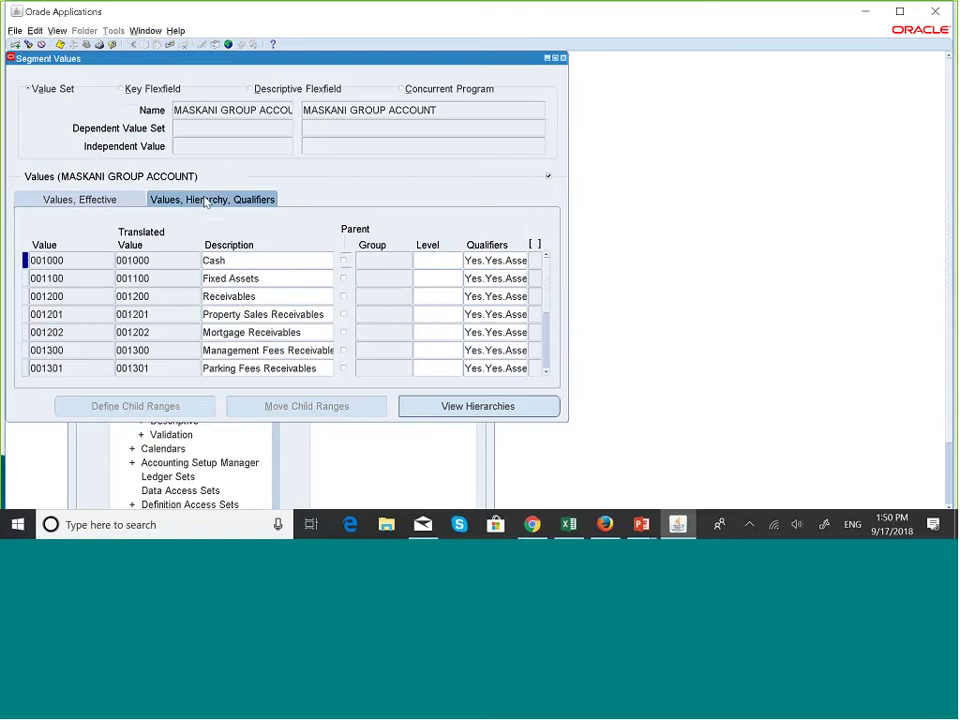
click(503, 260)
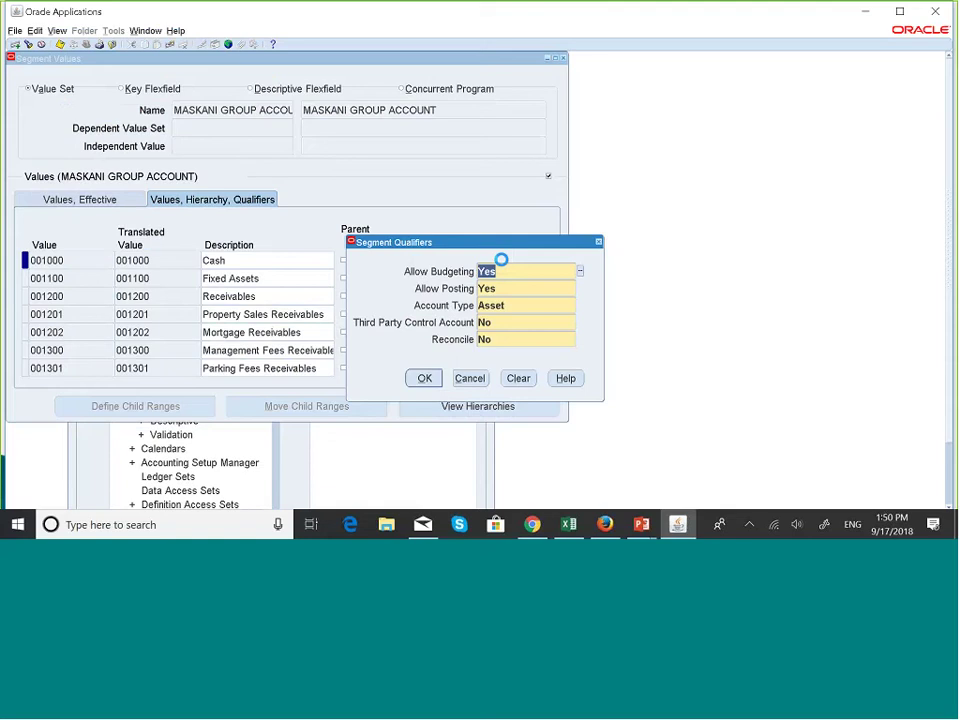
click(519, 305)
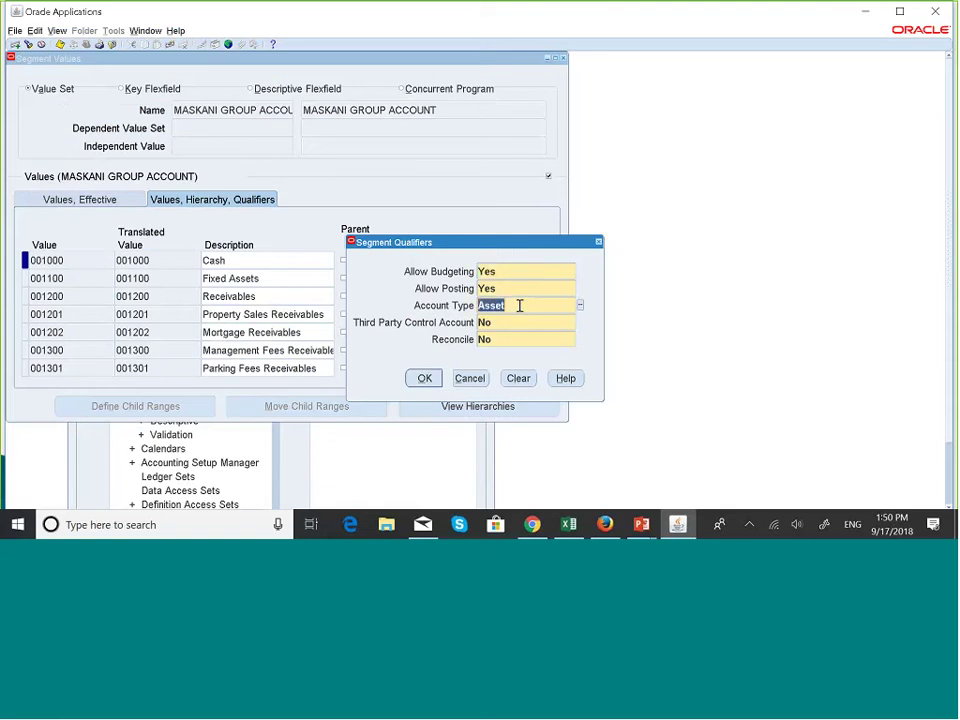
text(expense)
click(424, 379)
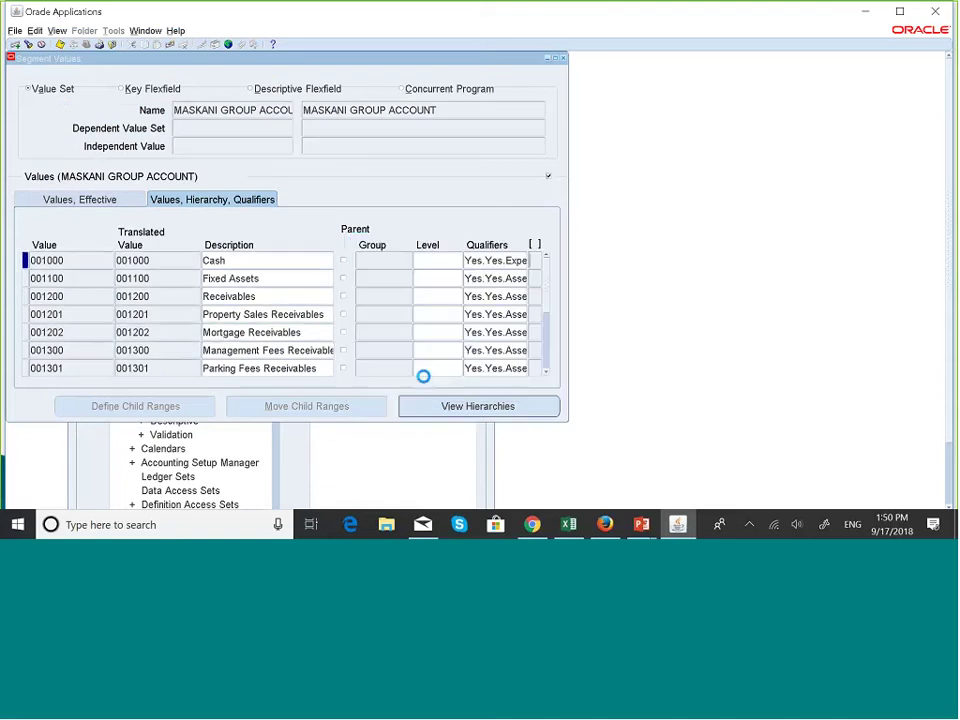
- Review the segment qualifiers of the Cash value, and close the Segment Values form, acknowledging the hierarchy compile note
click(494, 261)
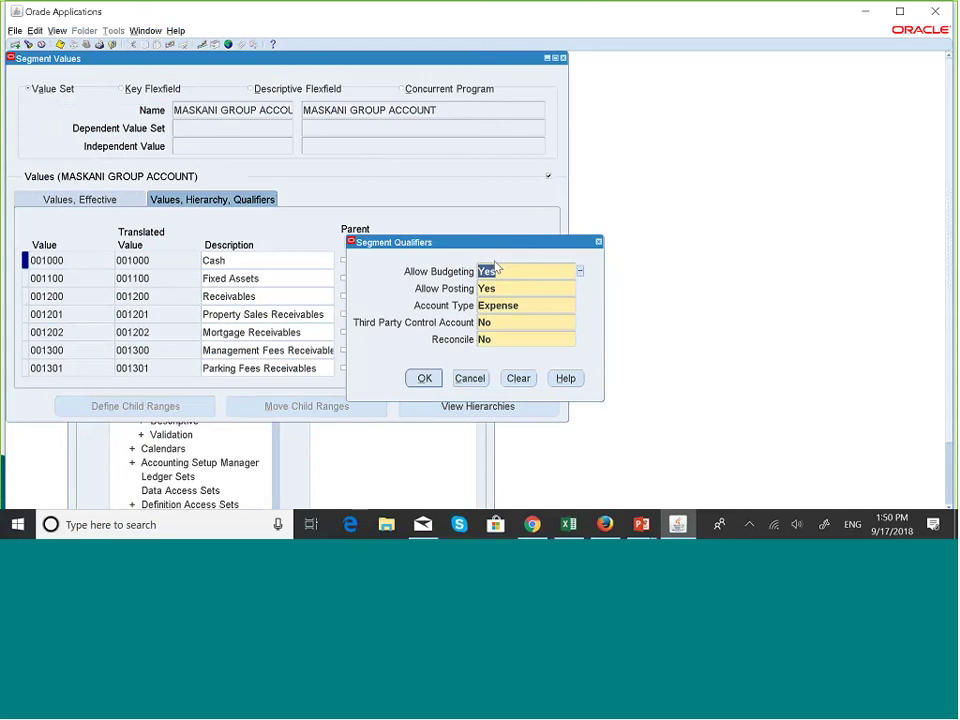
click(424, 379)
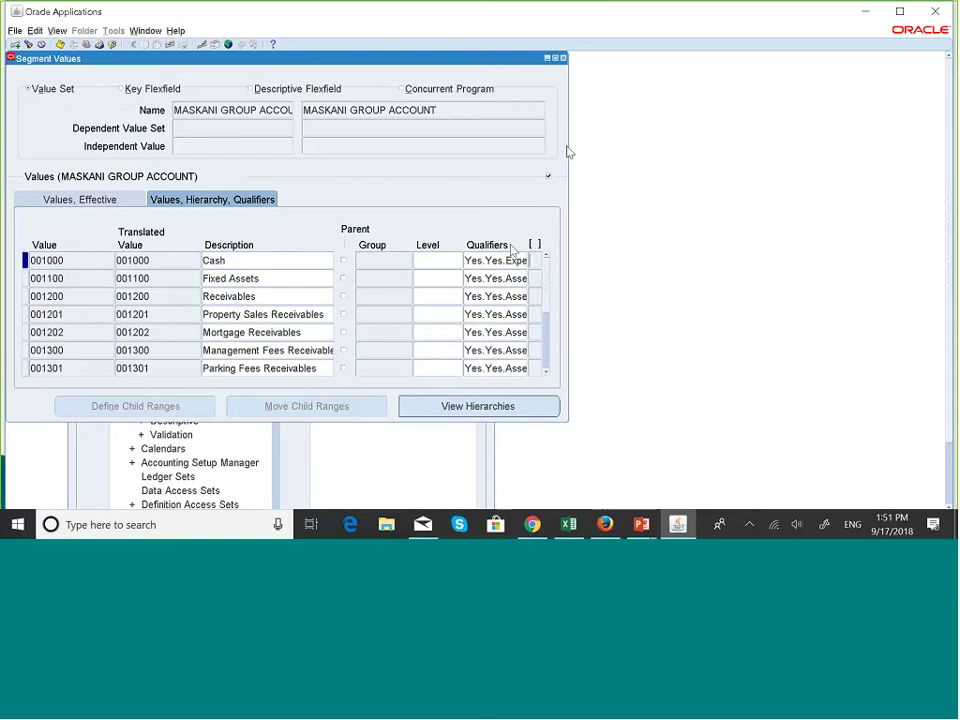
click(563, 58)
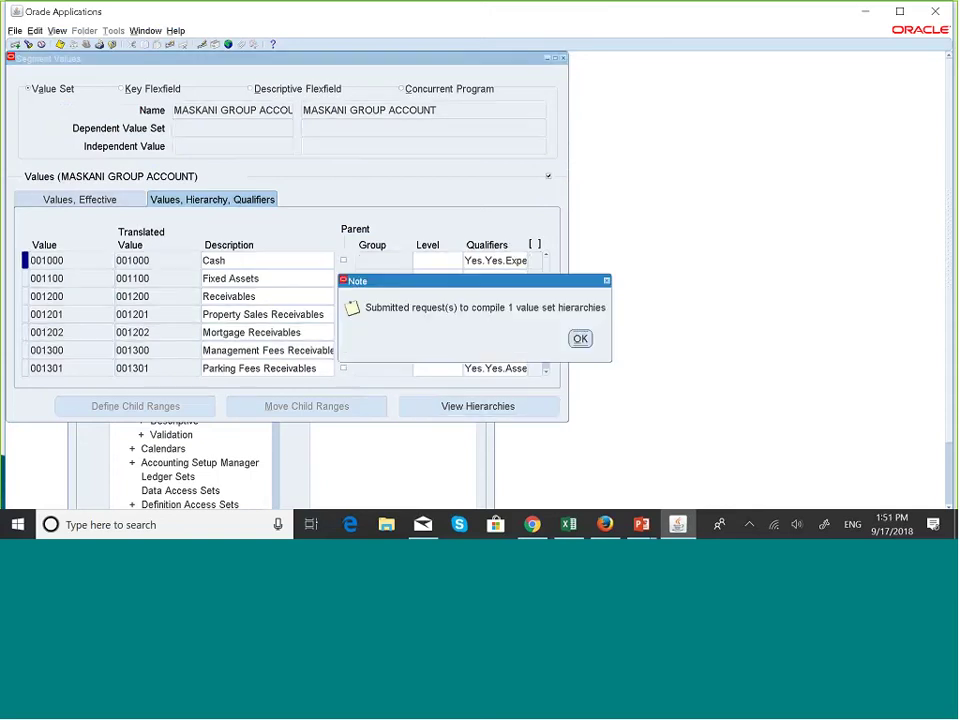
click(578, 338)
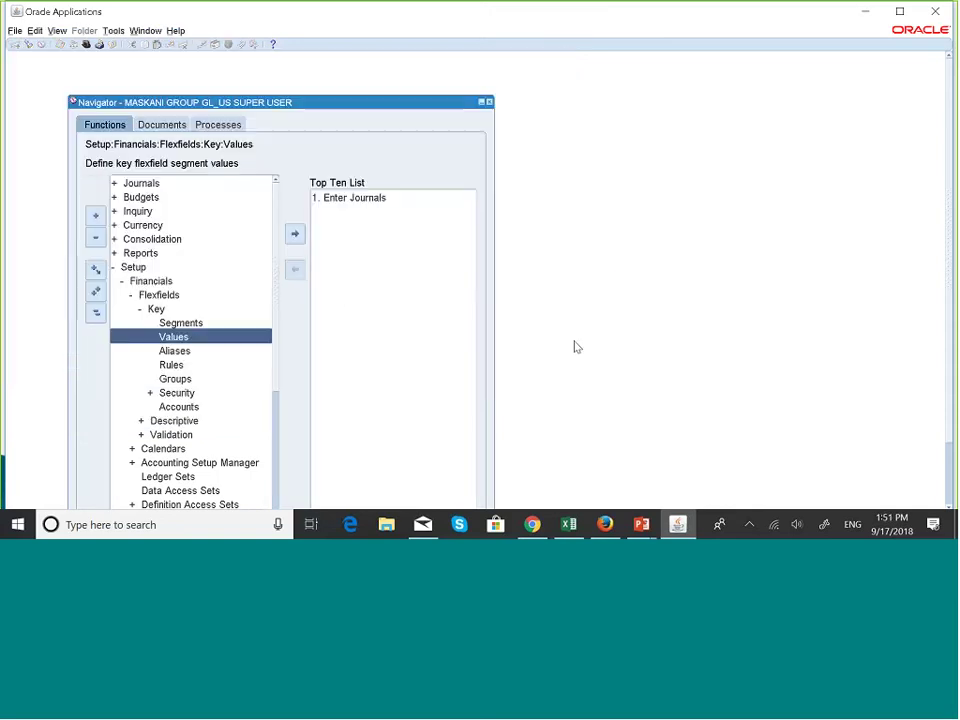
- Start a new journal from Enter Journals and name it Combinations Test
click(350, 206)
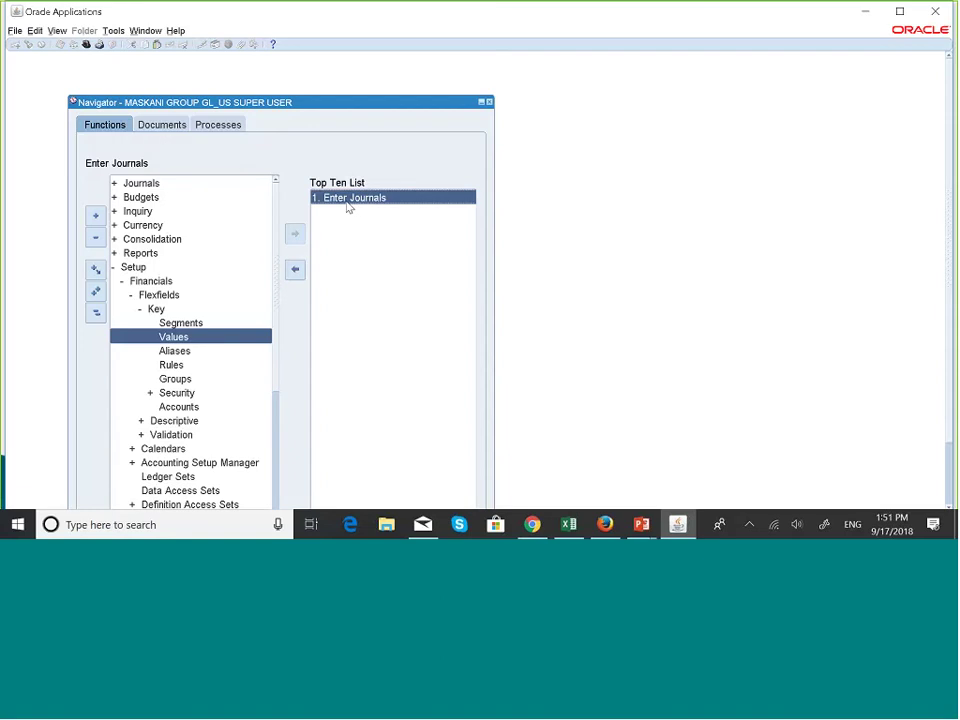
double_click(348, 207)
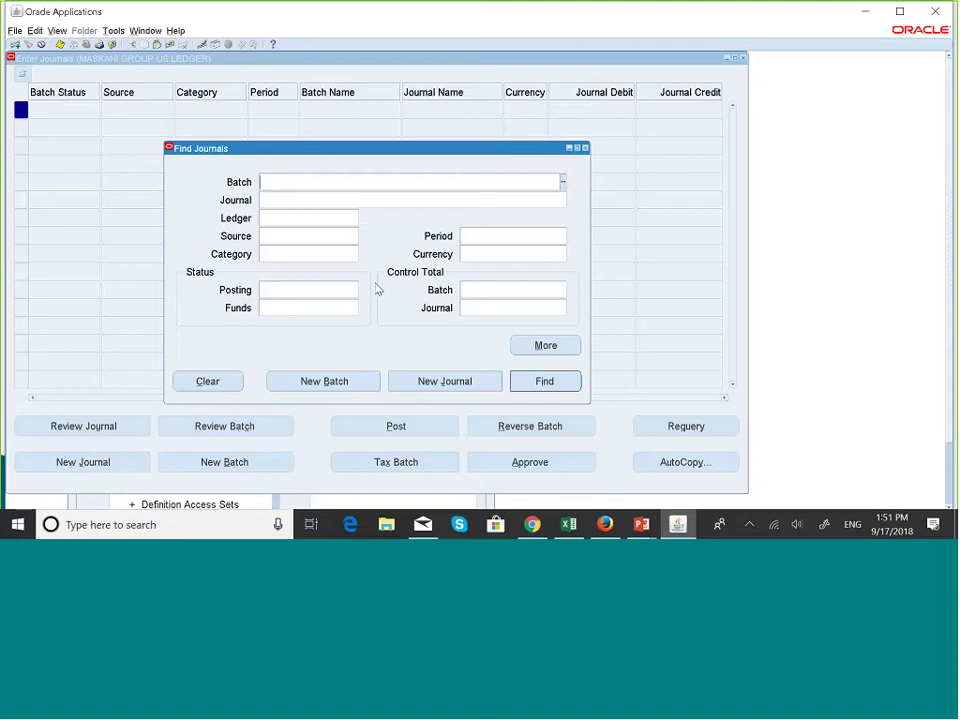
click(443, 381)
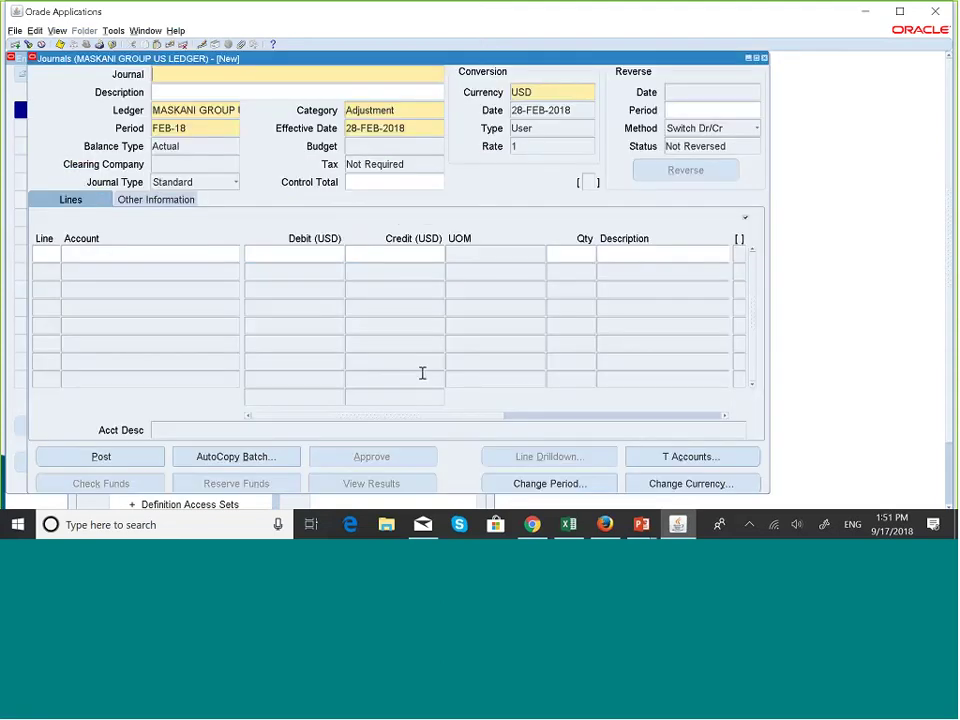
key(Caps_Lock)
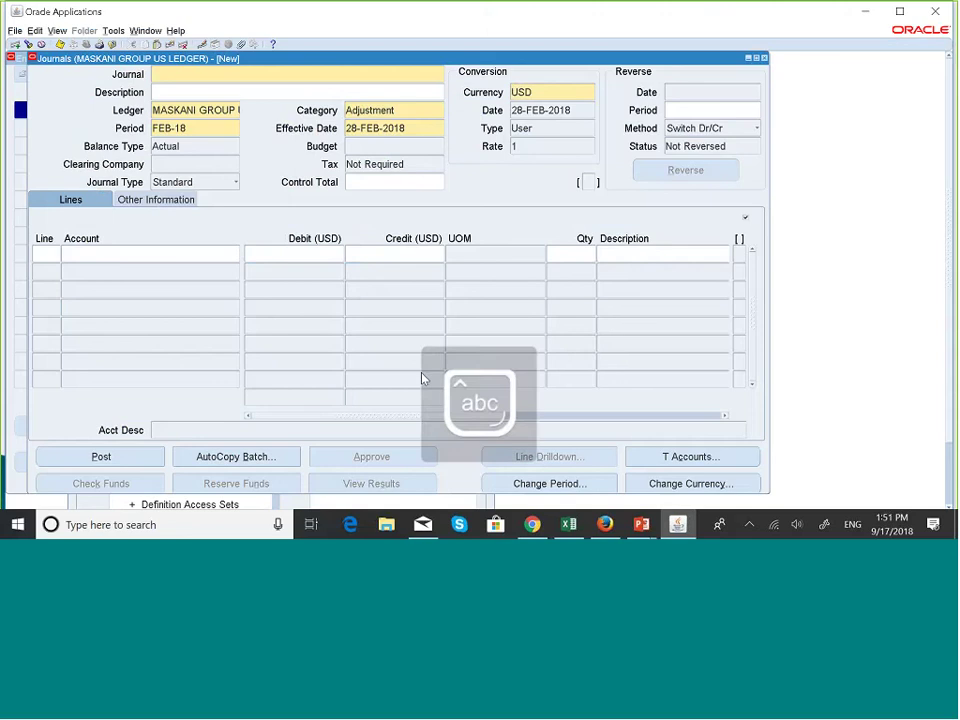
text(Combinatio)
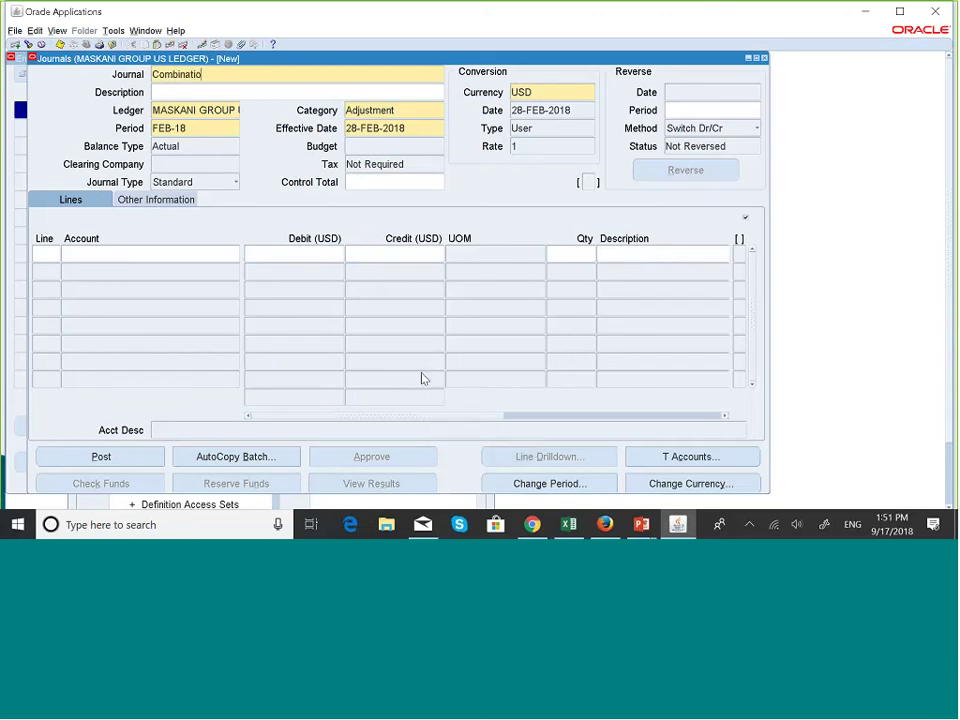
text(ns)
key(Caps_Lock)
text(Tes)
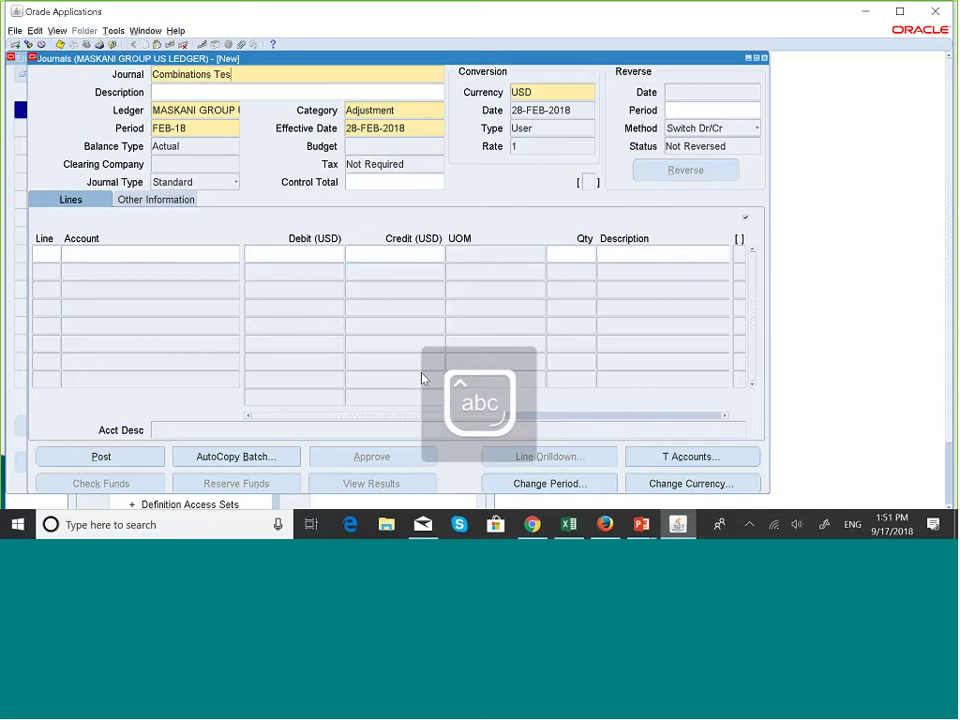
text(t)
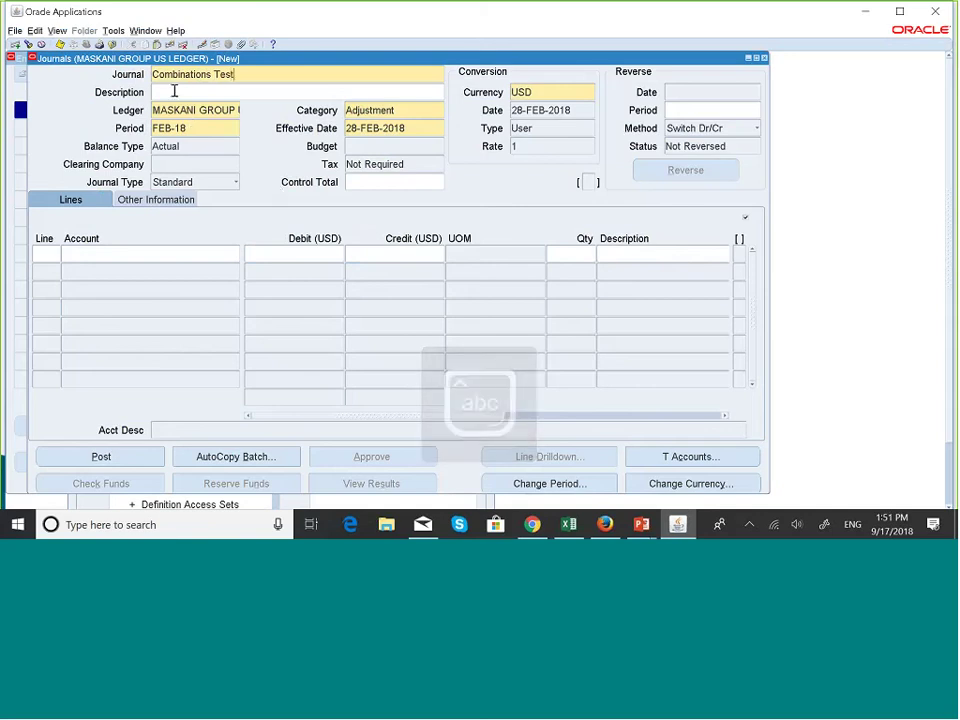
- Enter Combinations Test as the journal's description
click(172, 91)
key(Caps_Lock)
key(Caps_Lock)
text(Com)
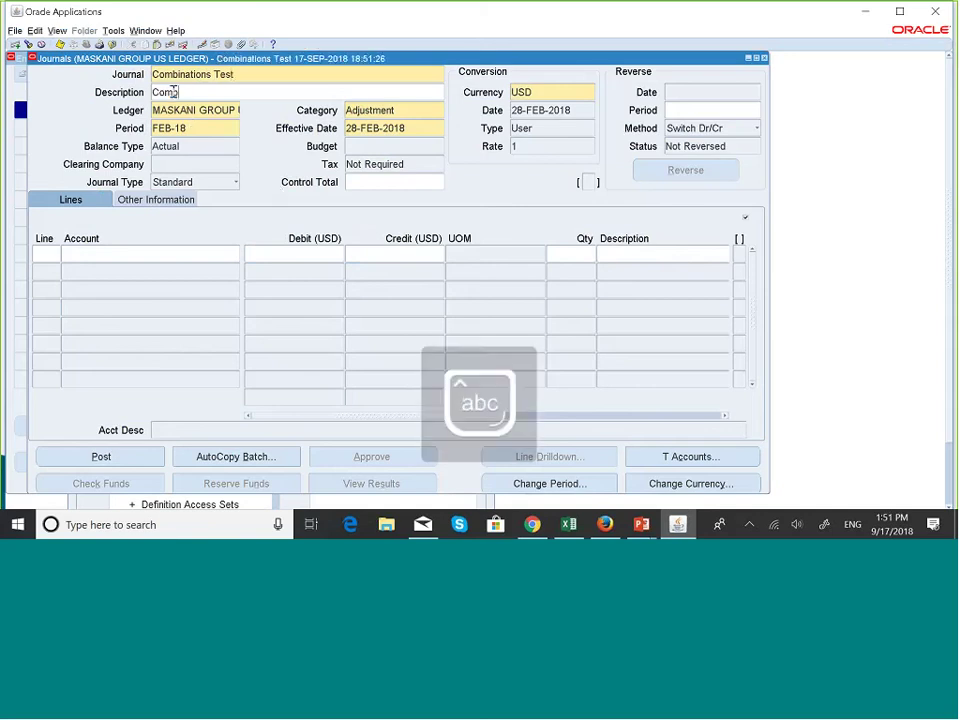
text(binations)
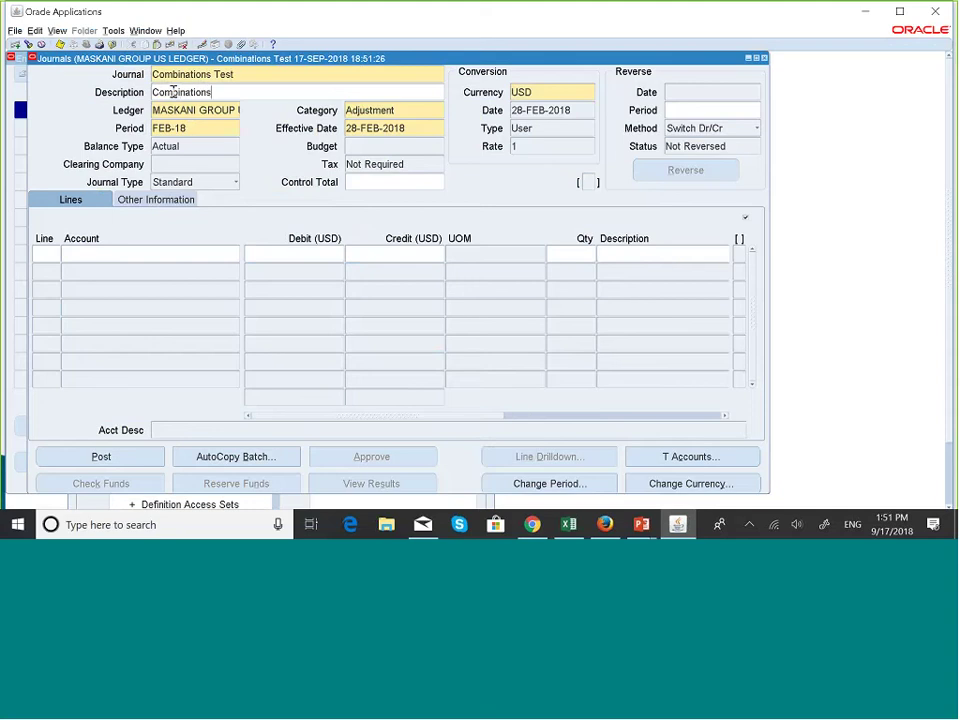
key(Caps_Lock)
text(T)
key(Caps_Lock)
text(est)
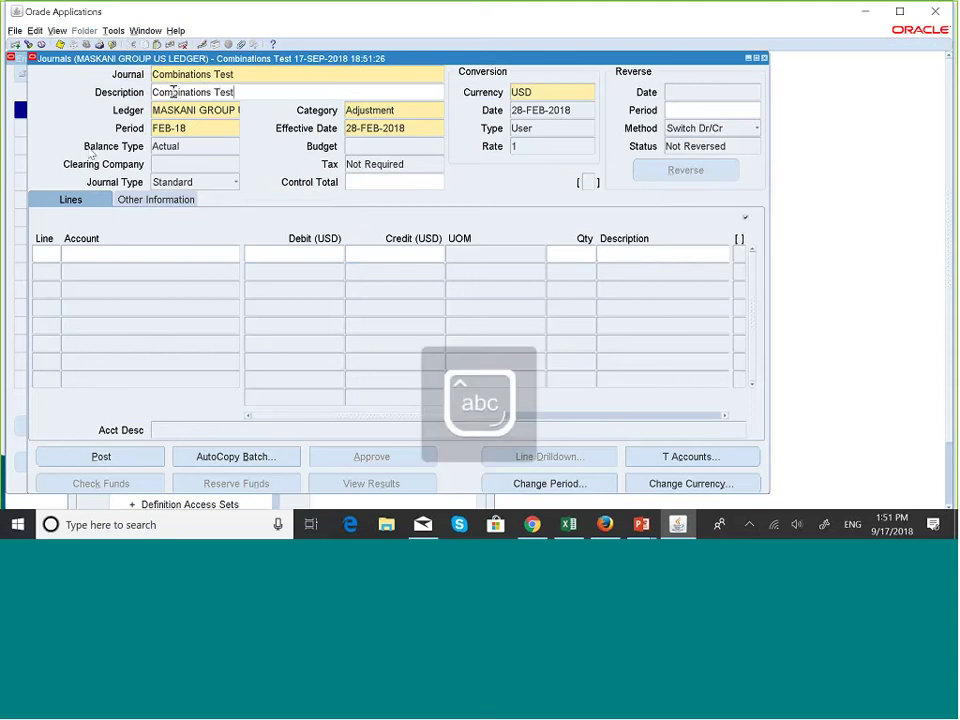
- Add journal line 10 and choose company 001 and account 001000, Cash, for its account combination
click(53, 255)
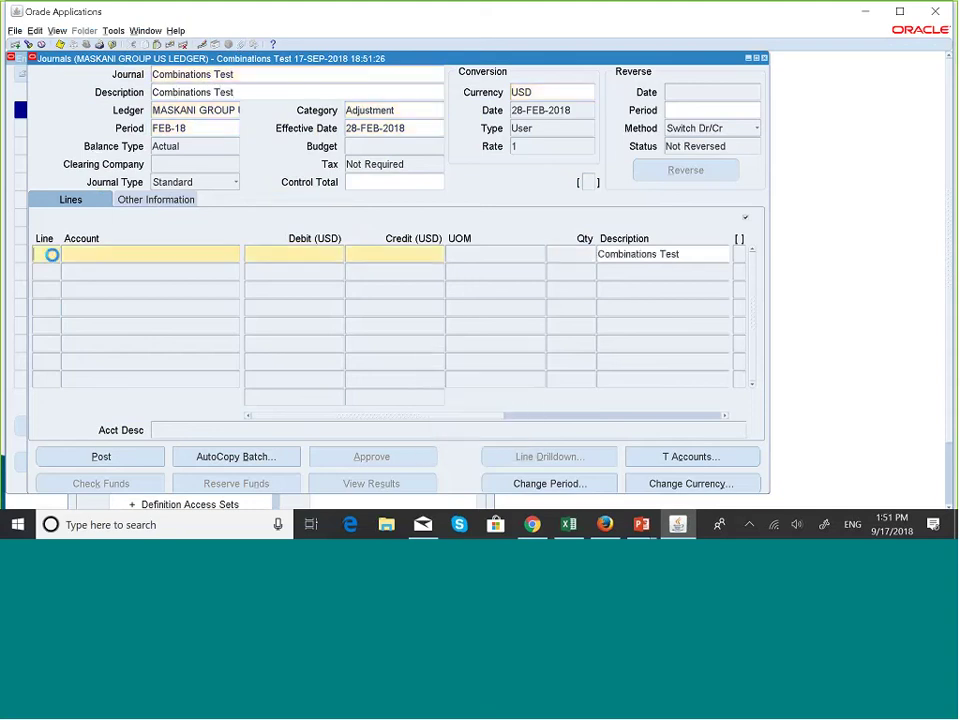
text(10)
click(92, 257)
click(237, 256)
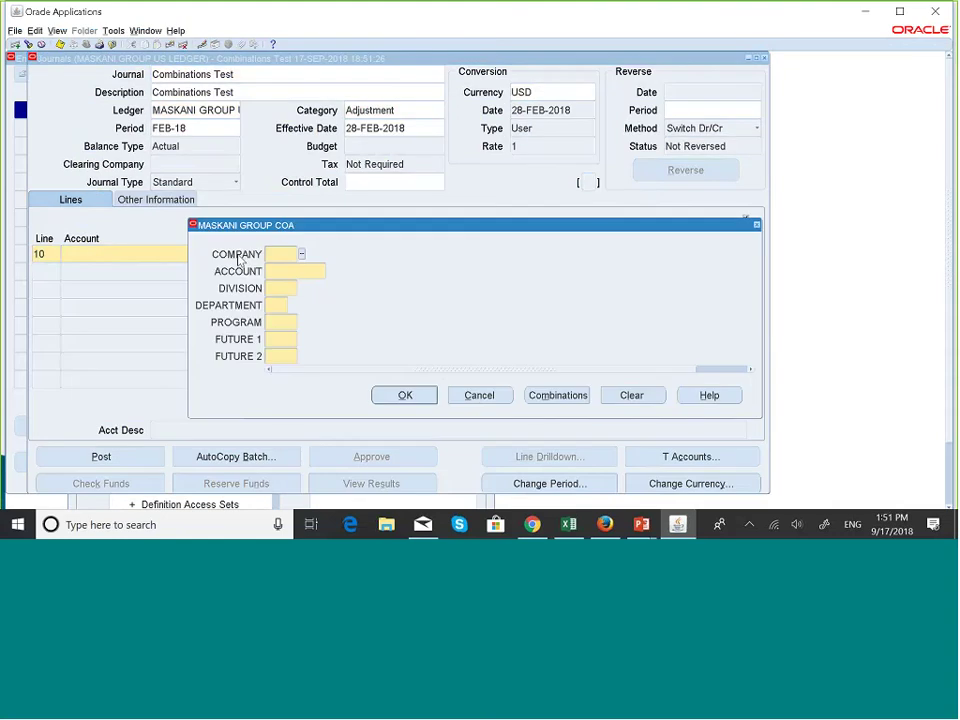
text(0)
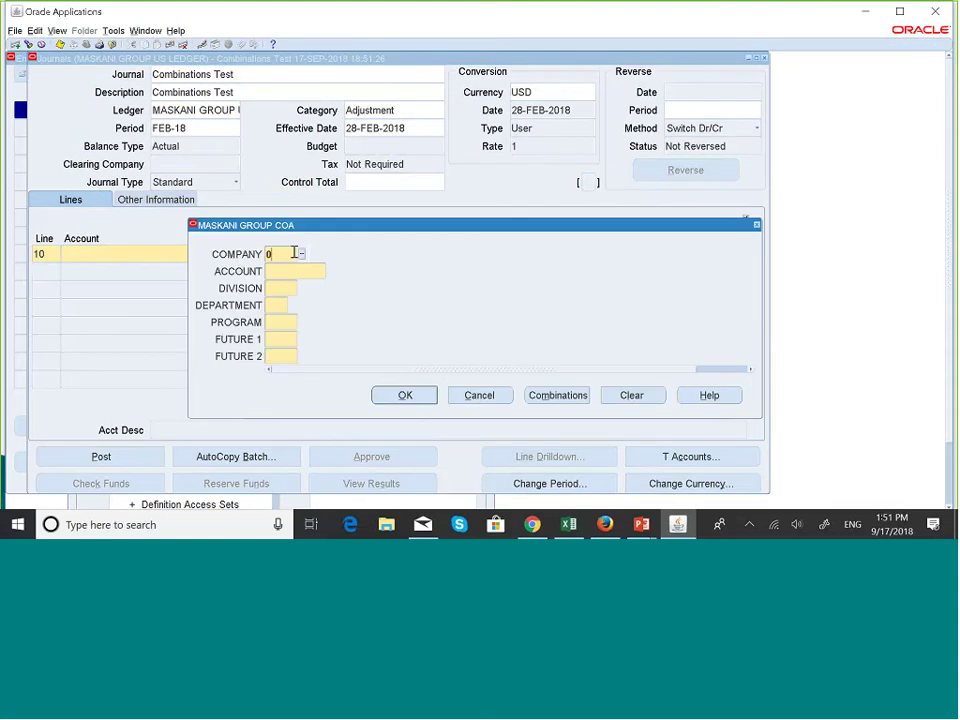
text(01)
key(Tab)
text(00)
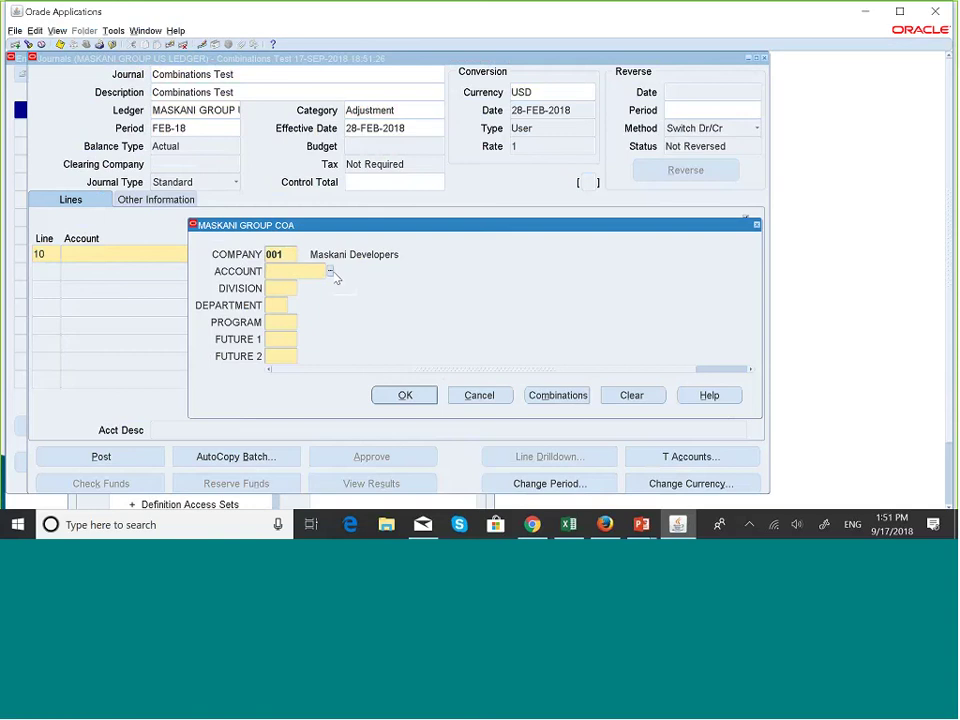
click(331, 271)
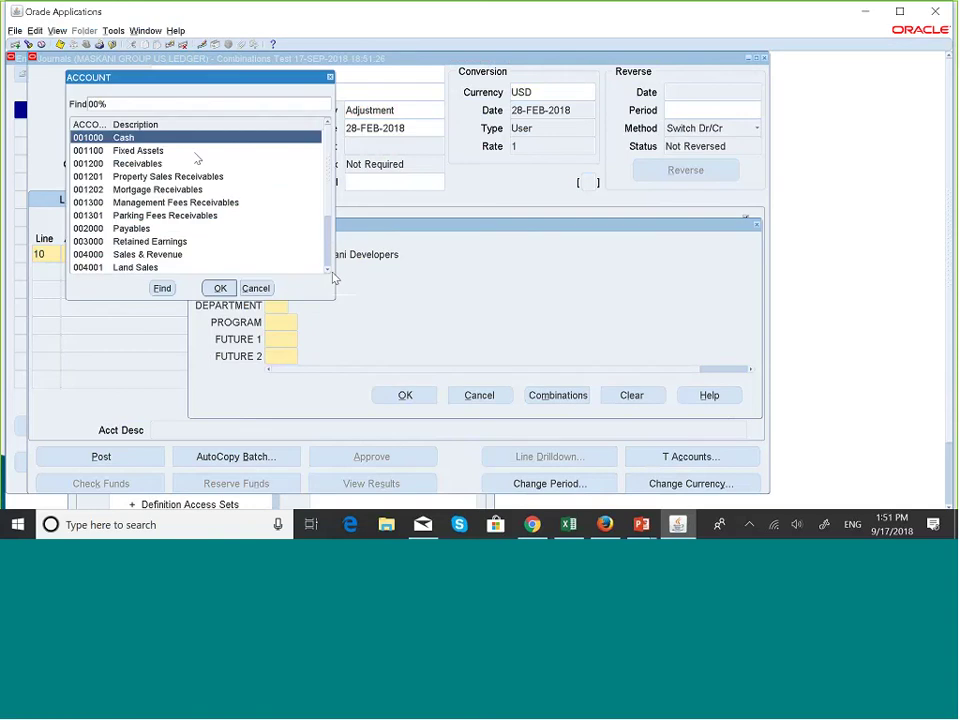
click(220, 289)
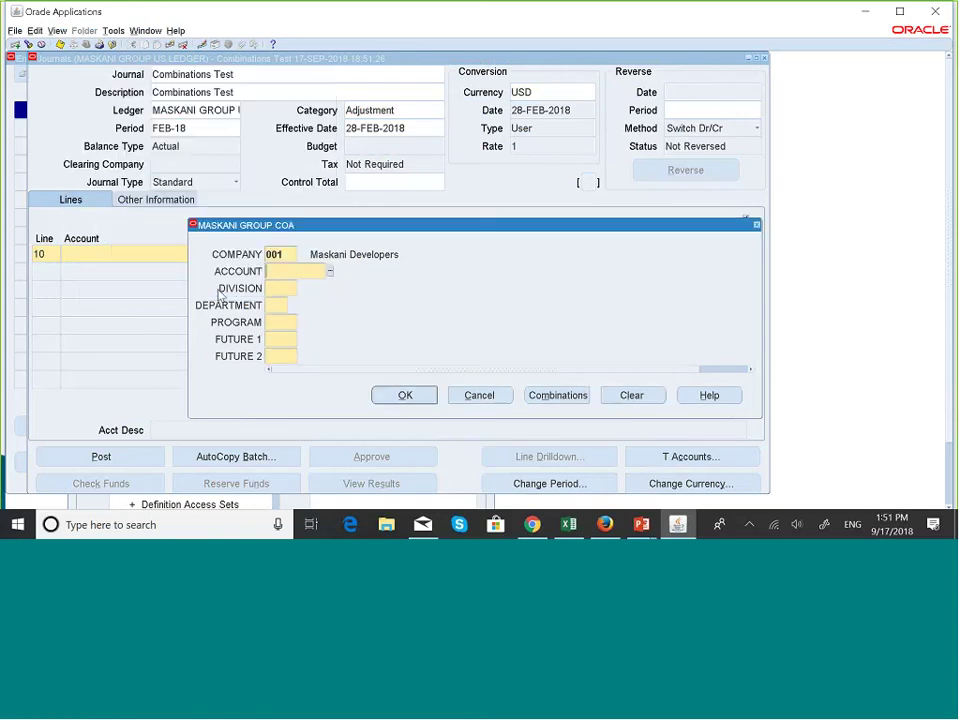
- Choose division 102, Single Family Homes, for line 10's account combination
text(10)
click(302, 289)
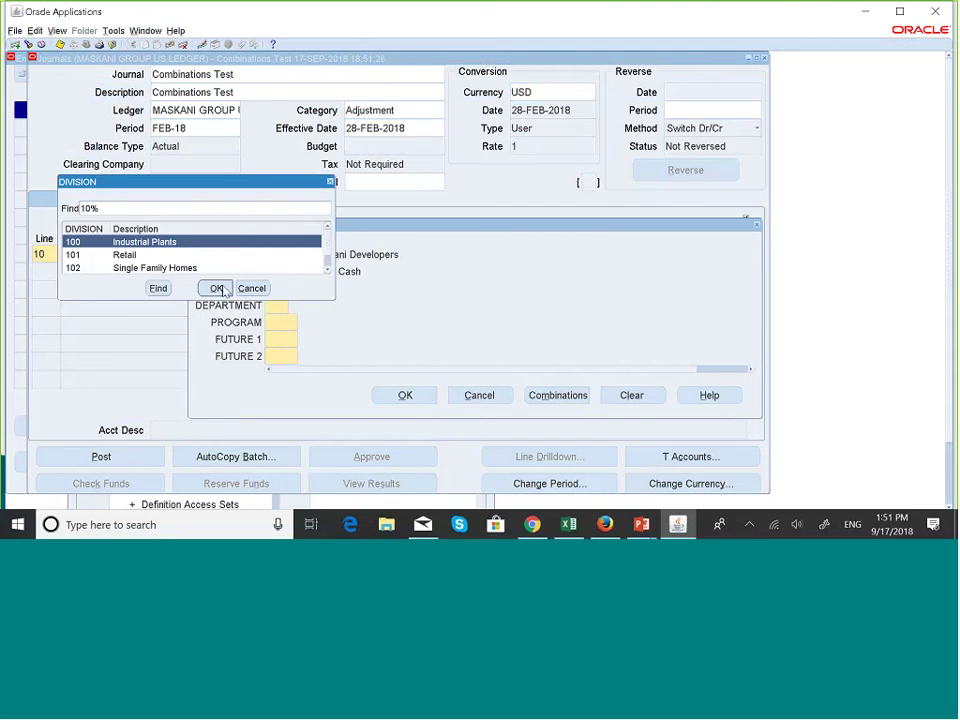
key(Down)
key(Down)
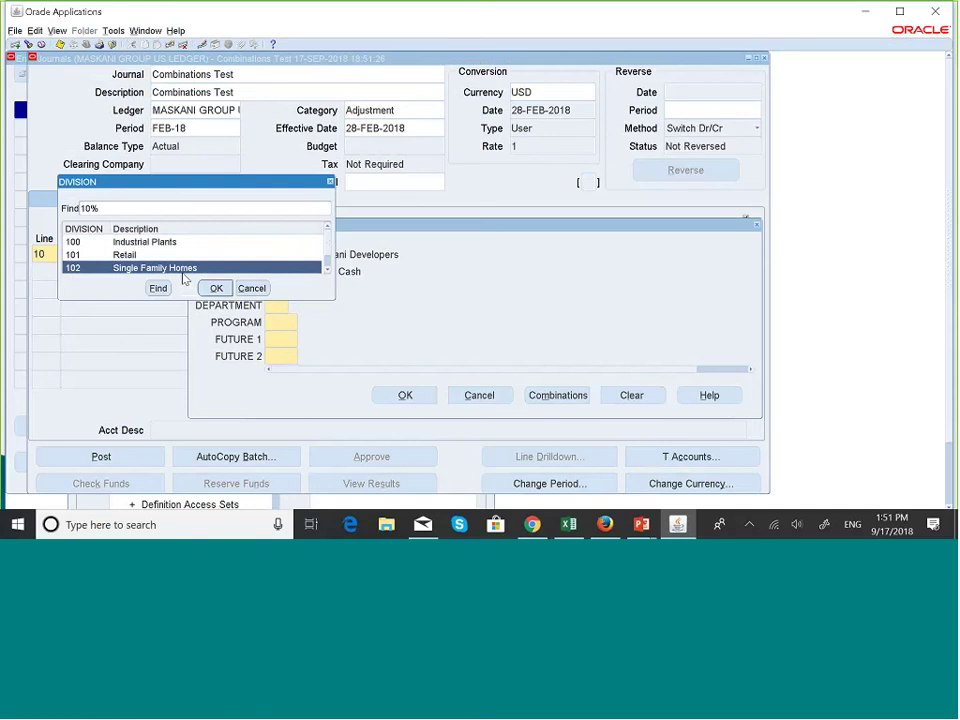
click(218, 290)
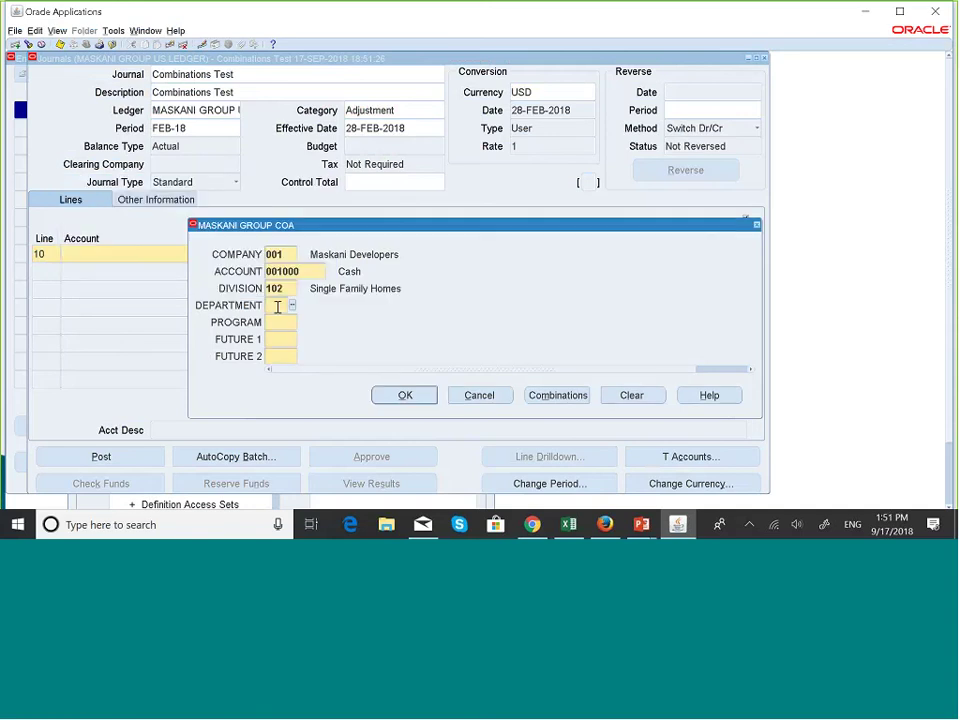
- Set department to 00 and program, future 1 and future 2 to 000, and accept the account combination
text(00)
key(Tab)
text(000)
key(Tab)
text(00)
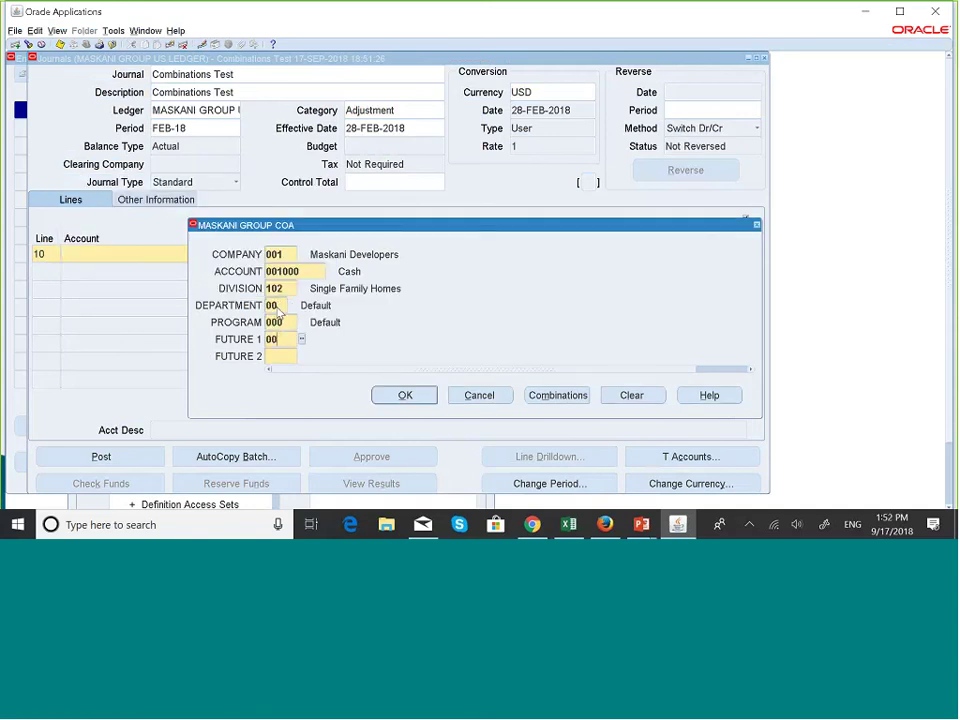
text(0)
key(Tab)
text(000)
key(Tab)
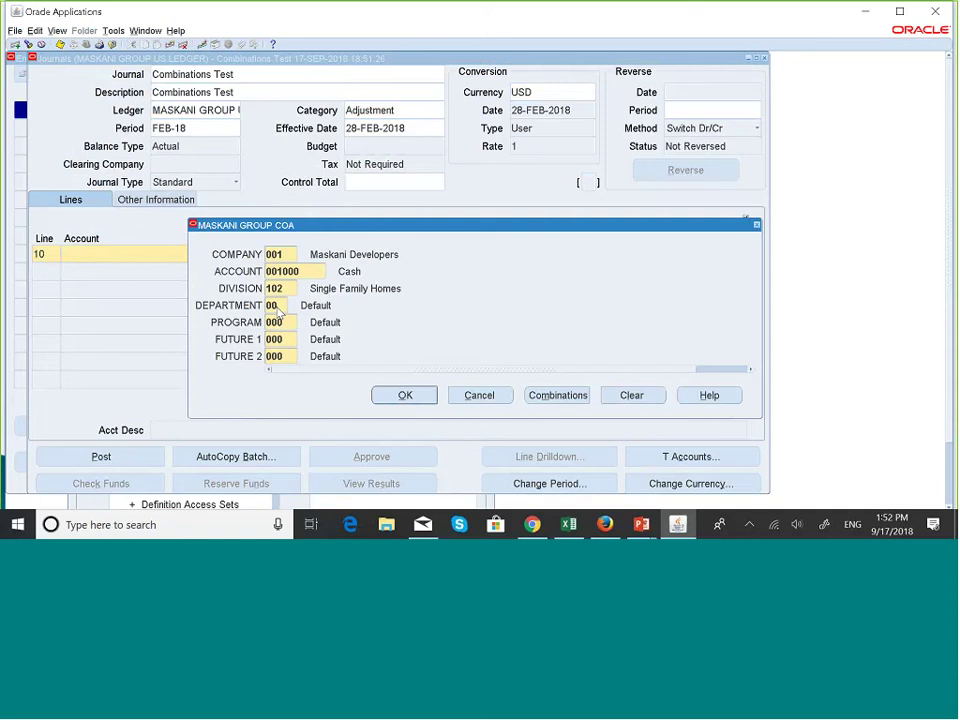
click(418, 398)
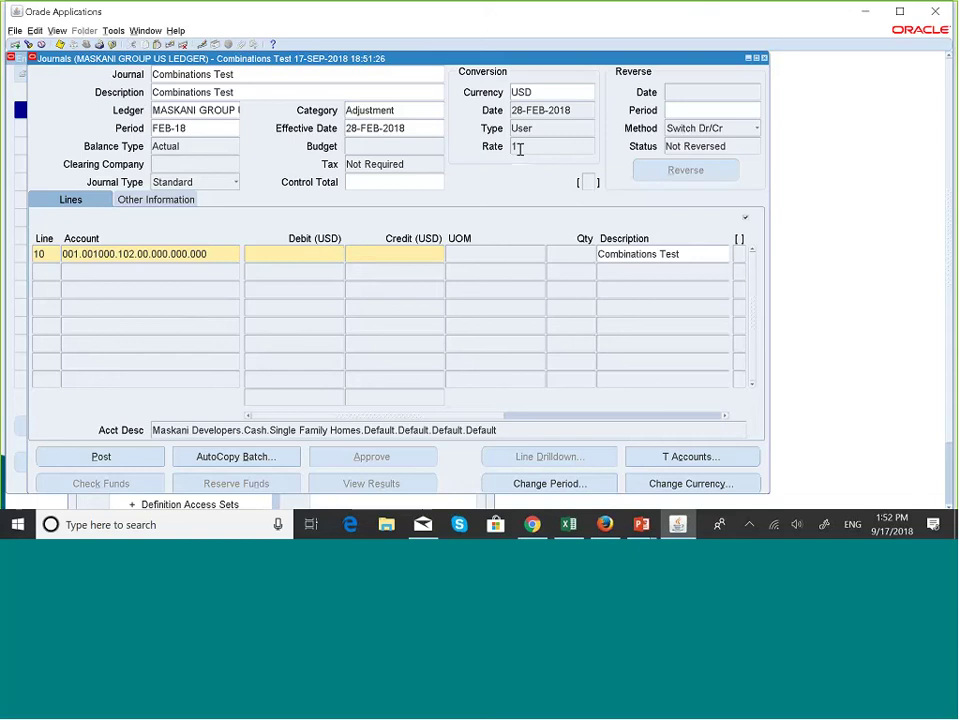
- Close the journal forms without saving, and open the Key Flexfield Segments form from Setup > Financials > Flexfields > Key > Segments
click(762, 59)
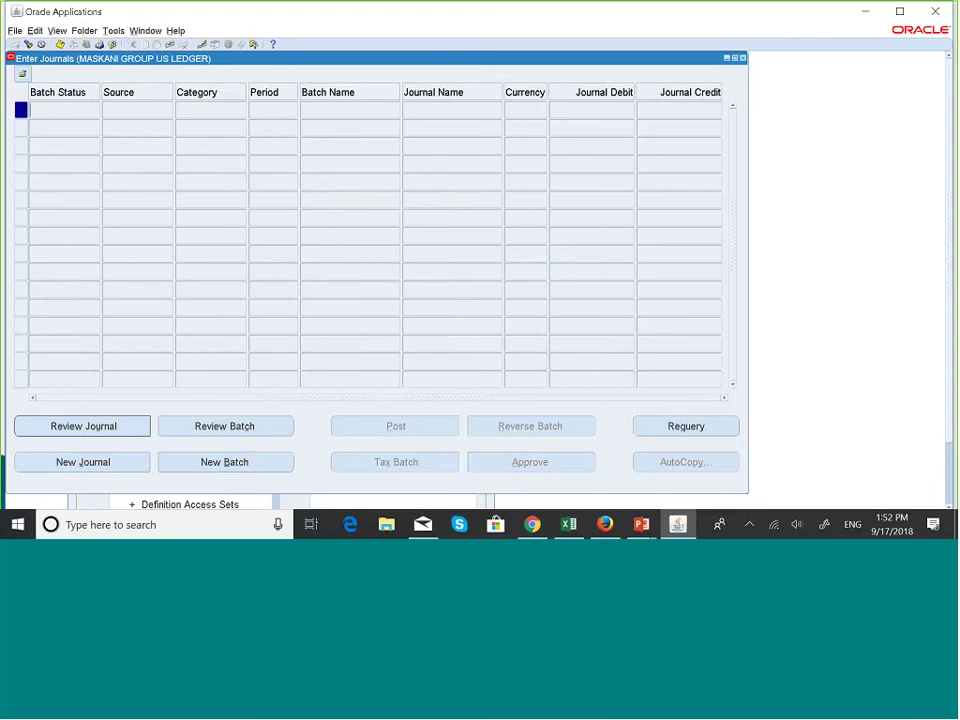
click(742, 58)
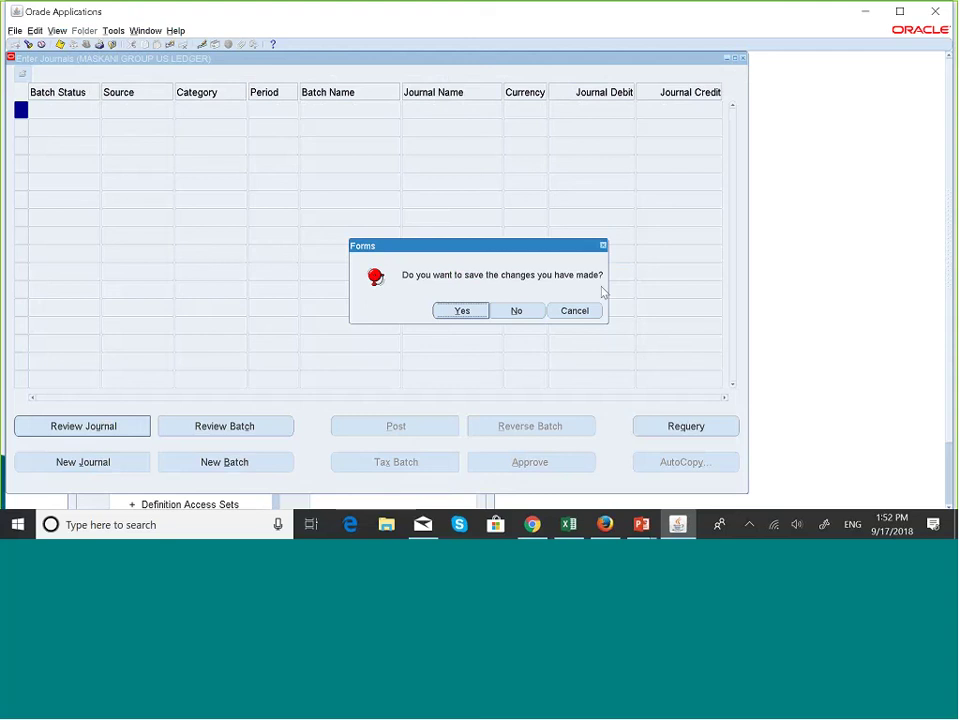
click(516, 311)
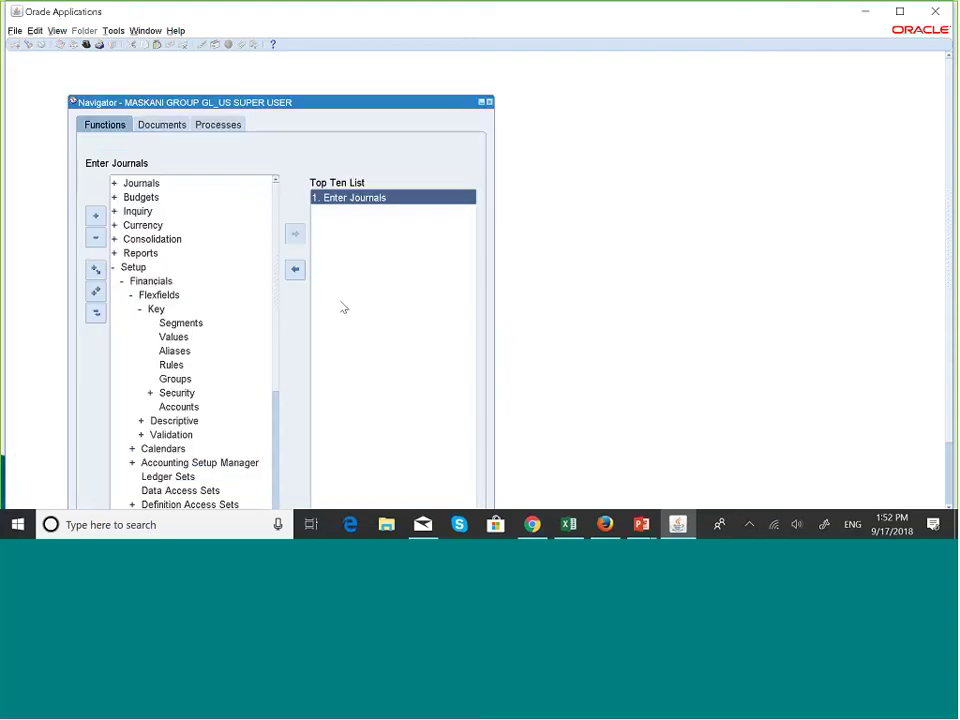
double_click(184, 324)
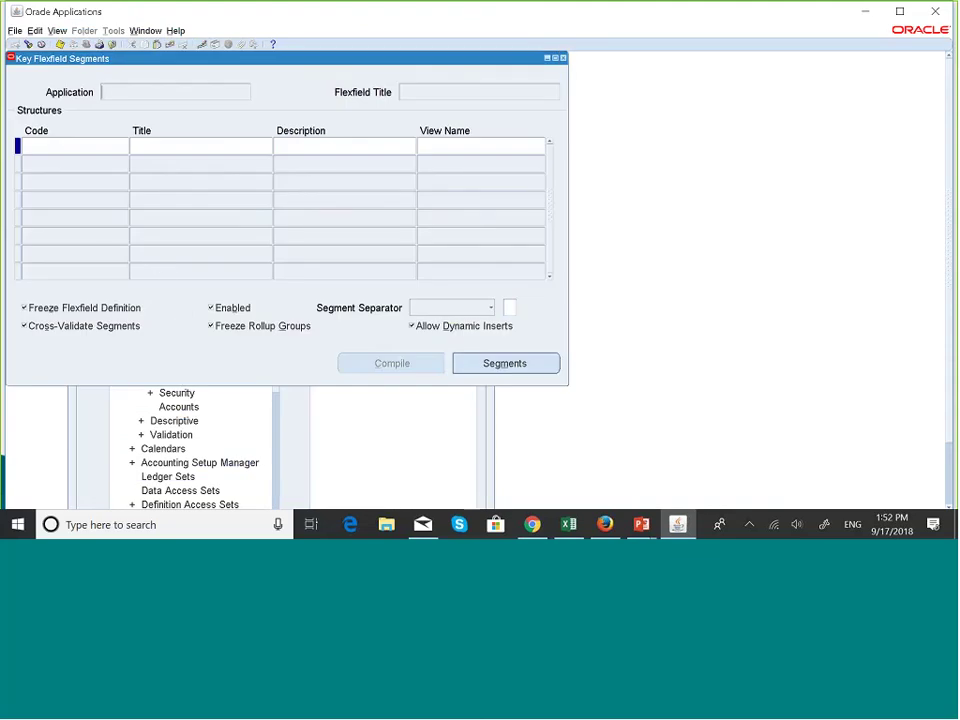
- Find the General Ledger application's Accounting Flexfield in the Key Flexfield Segments form
click(28, 44)
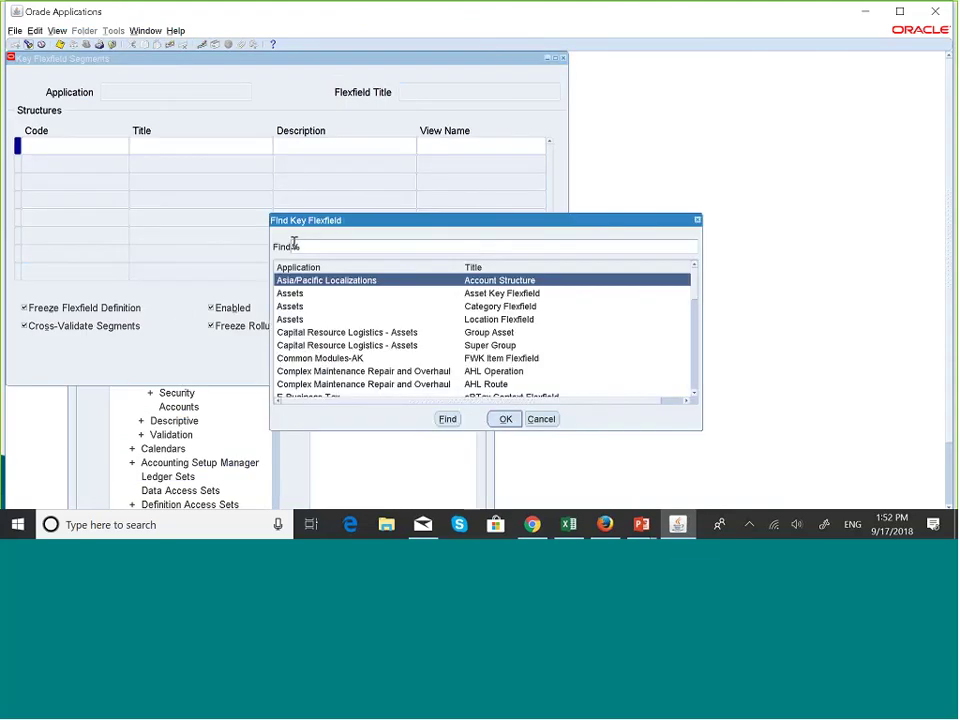
text(gene)
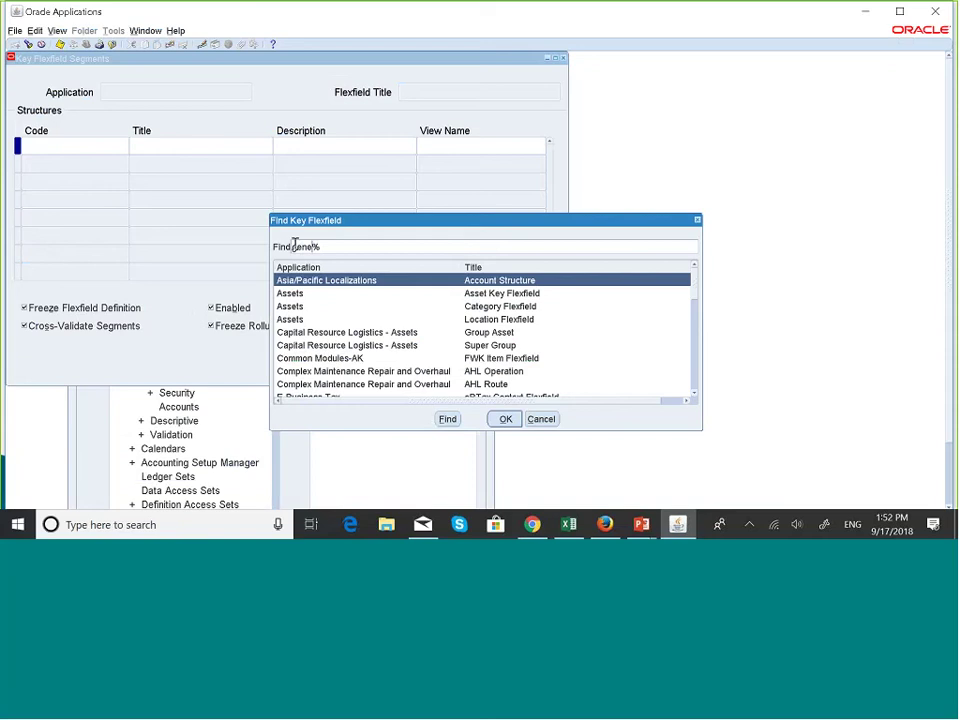
text(ra)
click(446, 420)
click(505, 419)
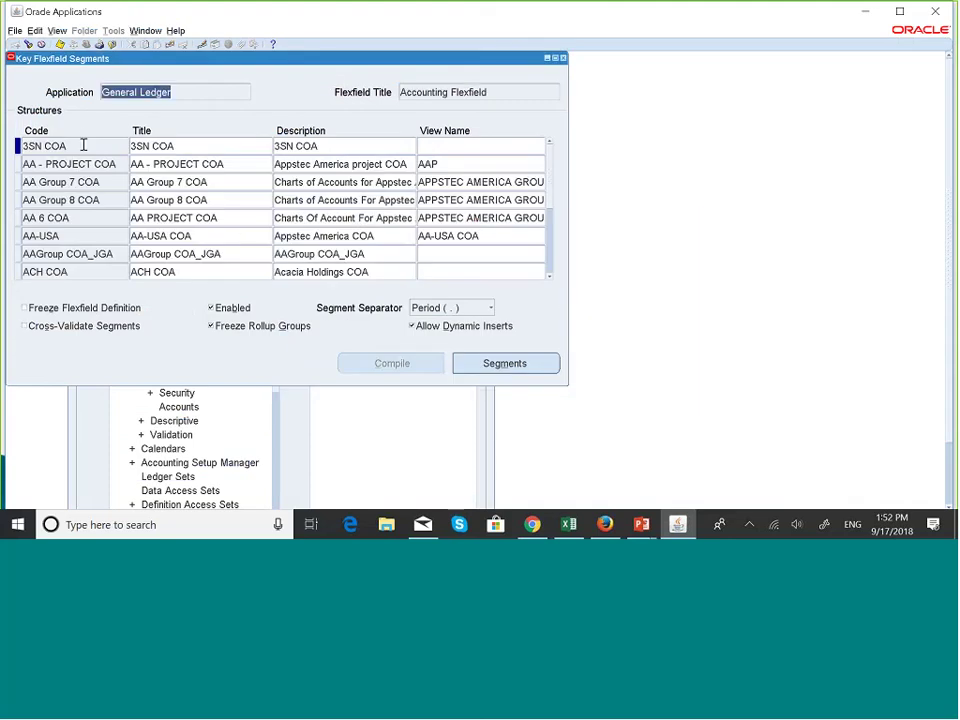
- Find the MASKANI GROUP COA structure within the Accounting Flexfield
click(29, 45)
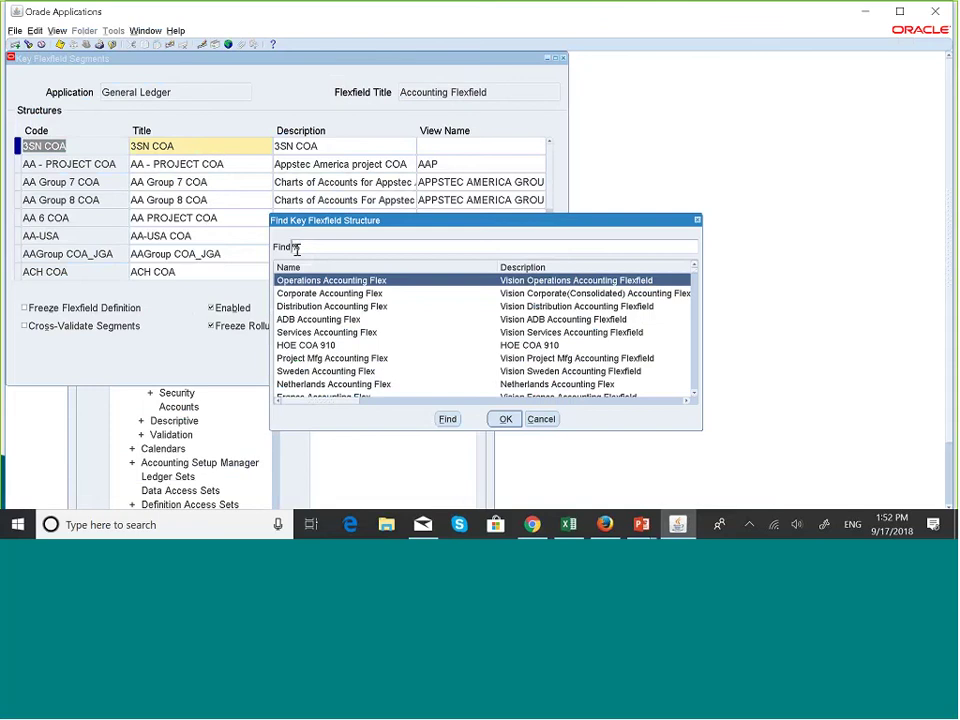
text(%)
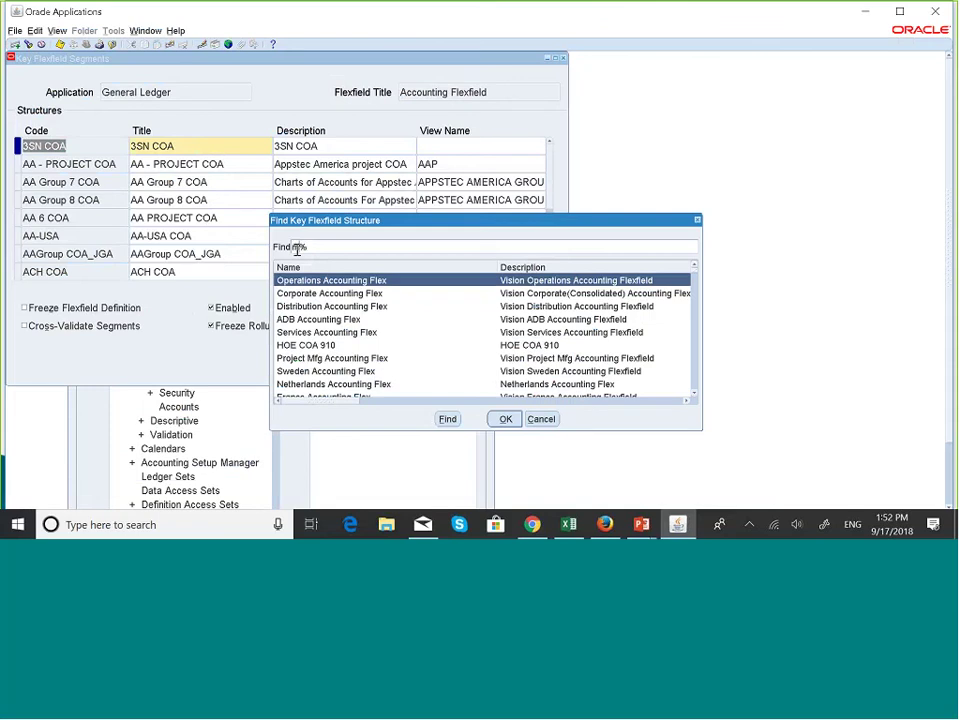
text(askani)
click(446, 418)
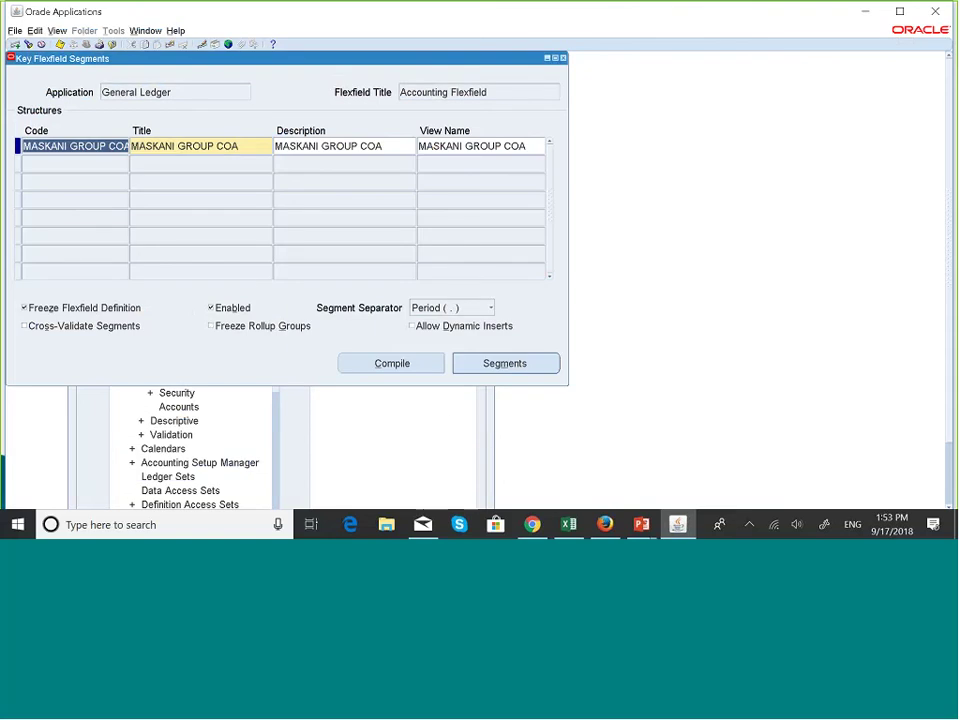
- Unfreeze the MASKANI GROUP COA flexfield definition and enable Allow Dynamic Inserts for it
click(25, 307)
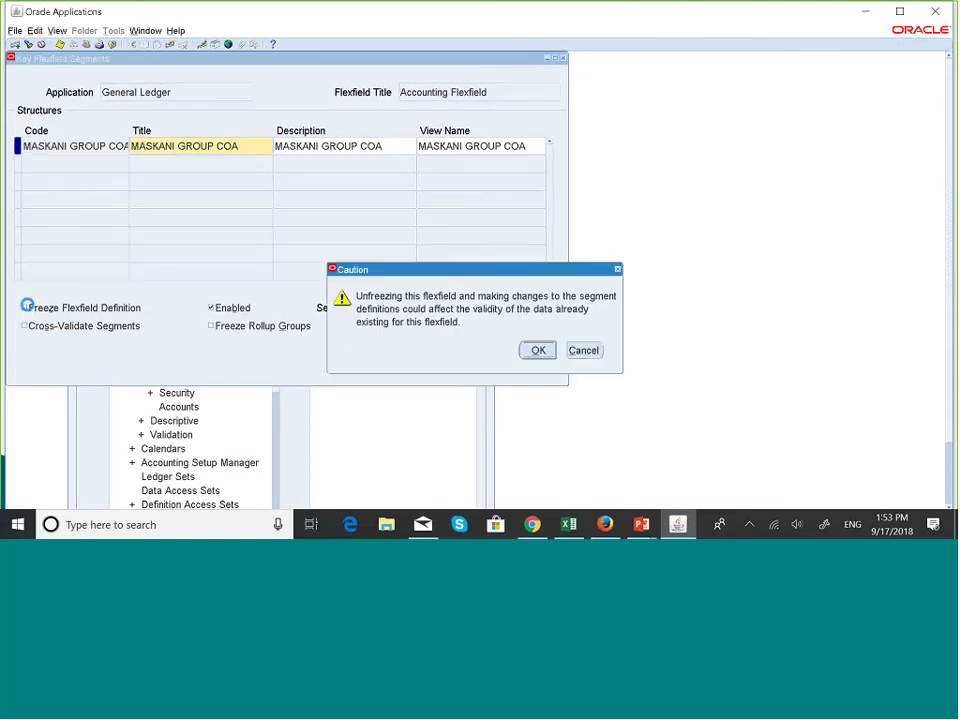
click(538, 350)
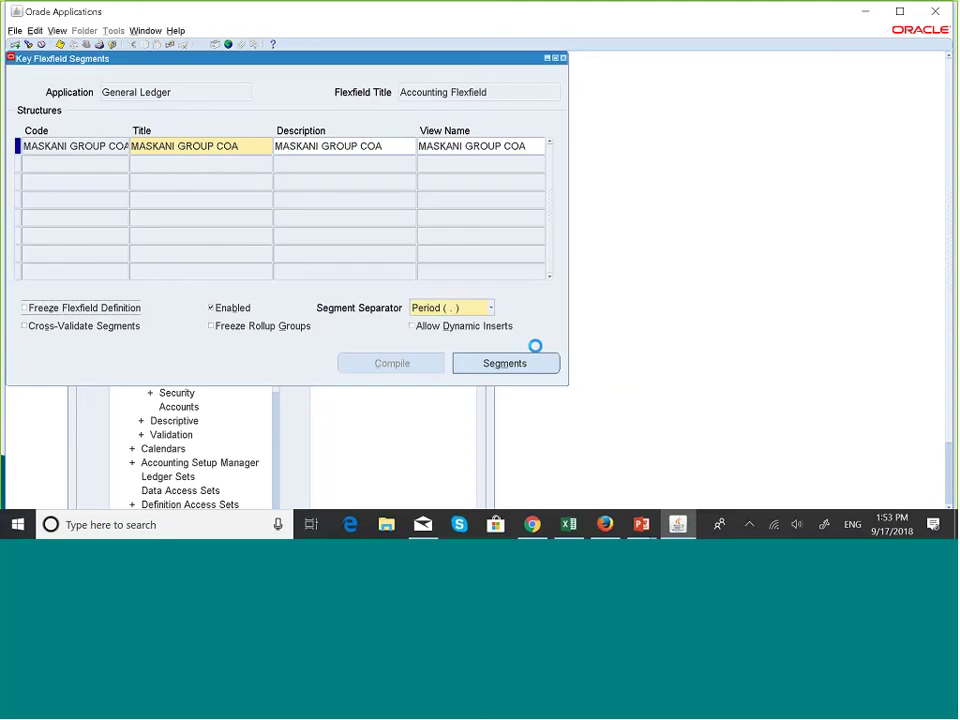
click(412, 327)
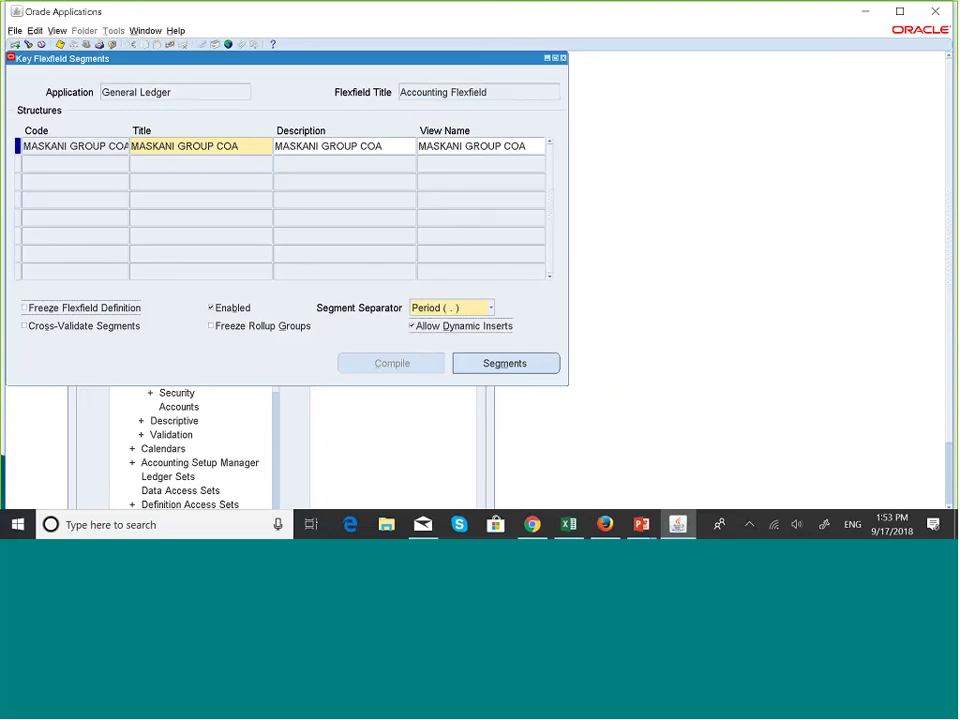
- Freeze the MASKANI GROUP COA flexfield definition again, then save and compile it
click(24, 308)
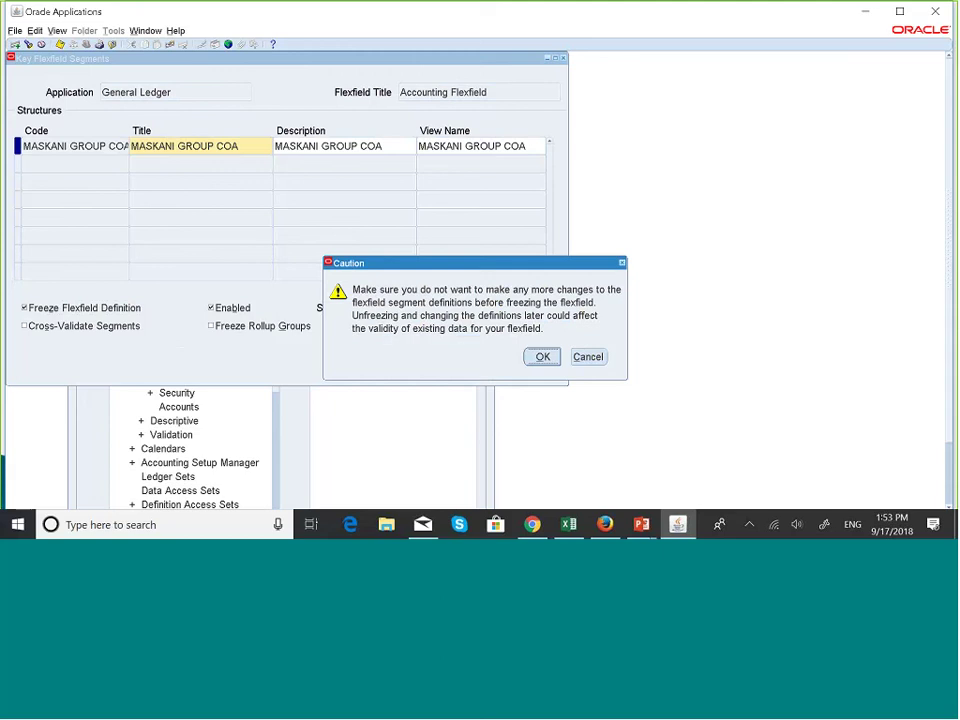
click(542, 357)
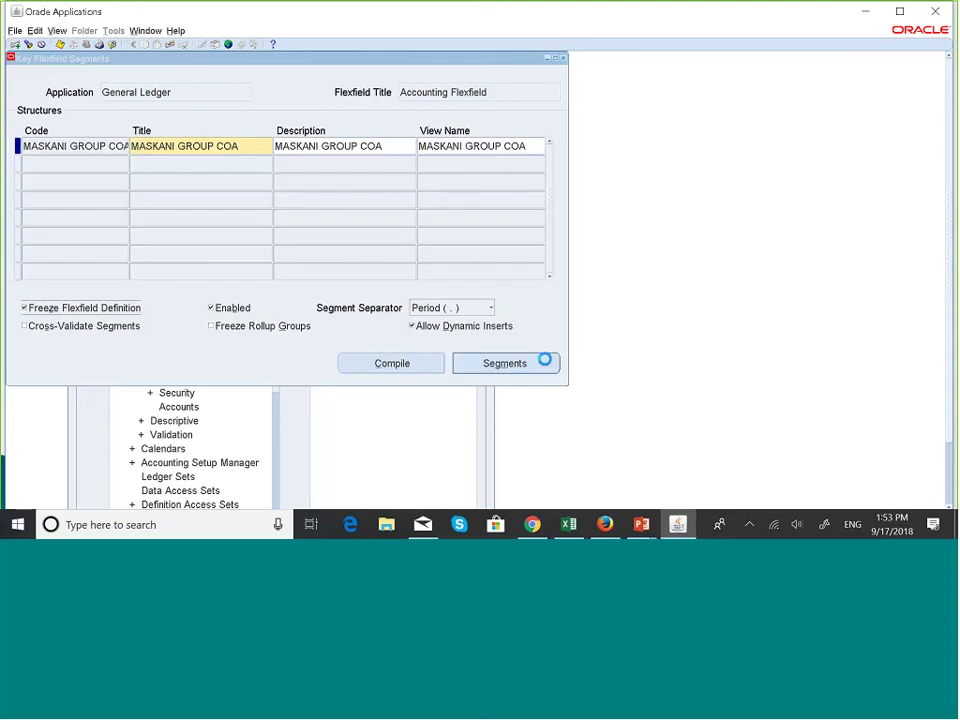
click(60, 45)
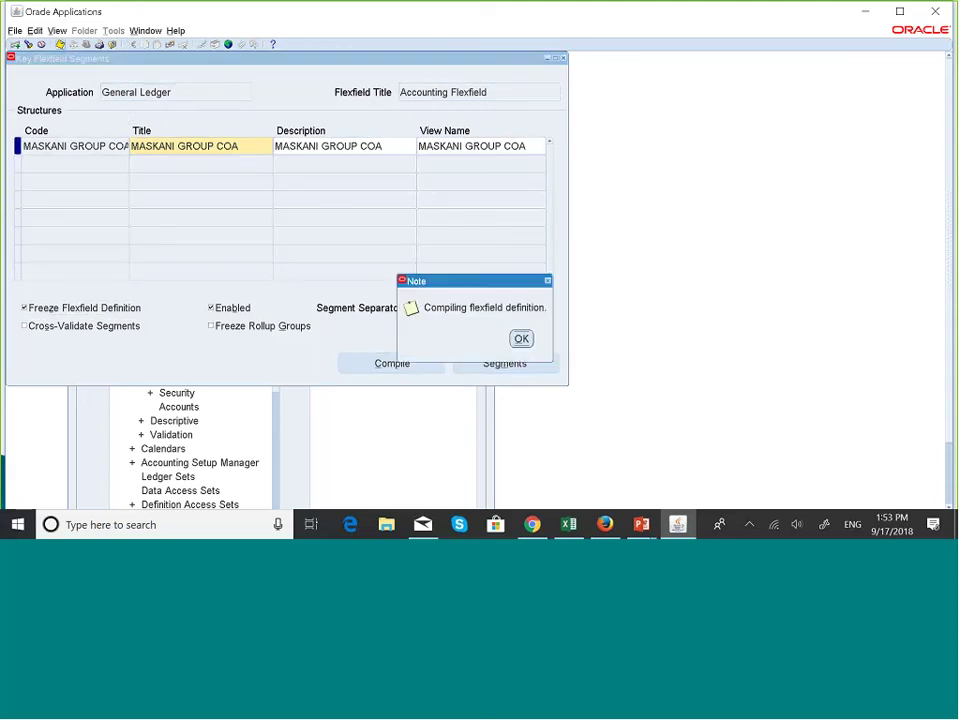
click(527, 340)
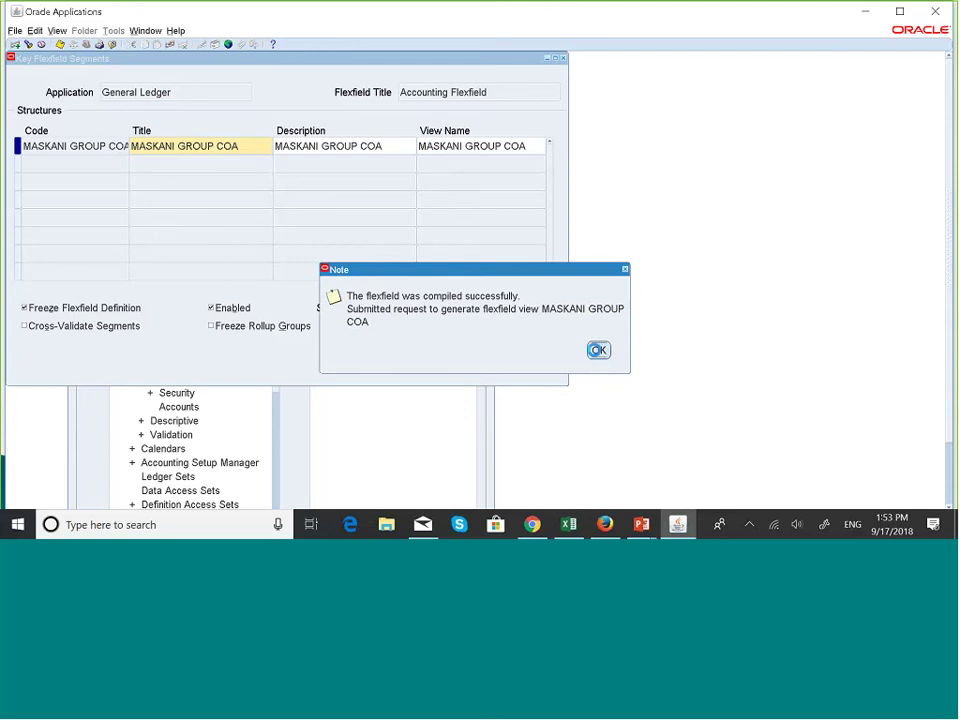
click(555, 350)
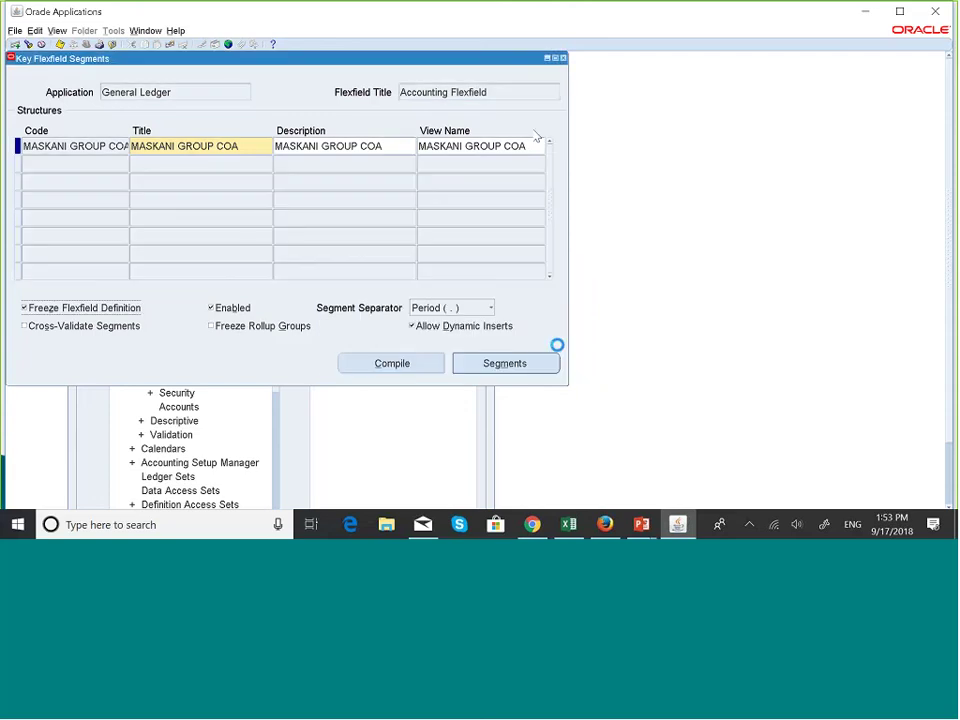
- Close the Key Flexfield Segments form and start a new journal named Combinations Test from Enter Journals
click(563, 58)
click(338, 197)
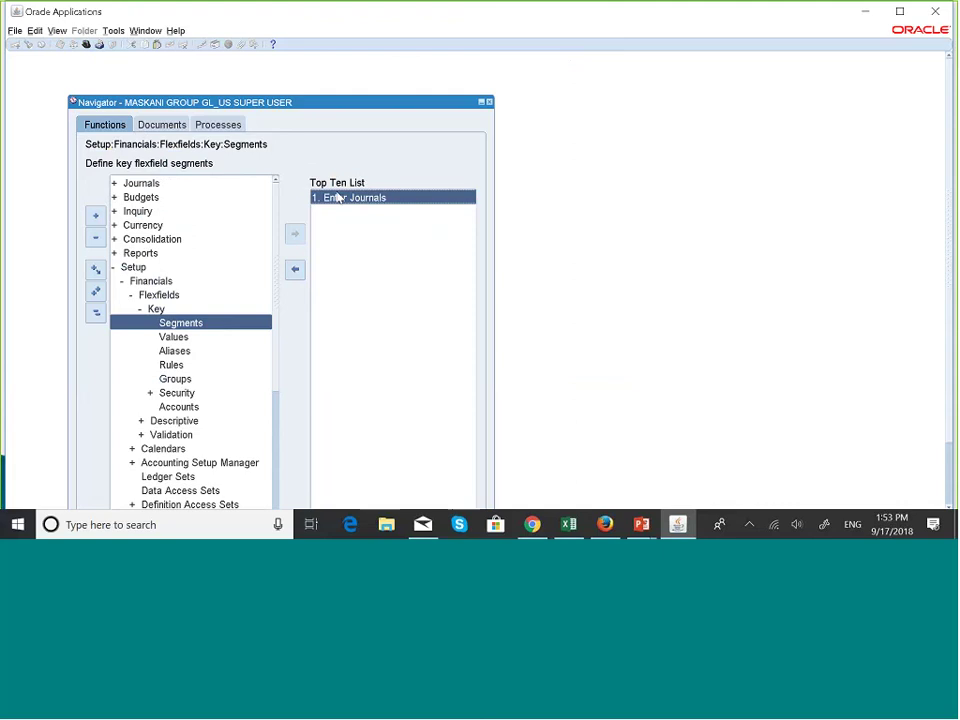
double_click(338, 197)
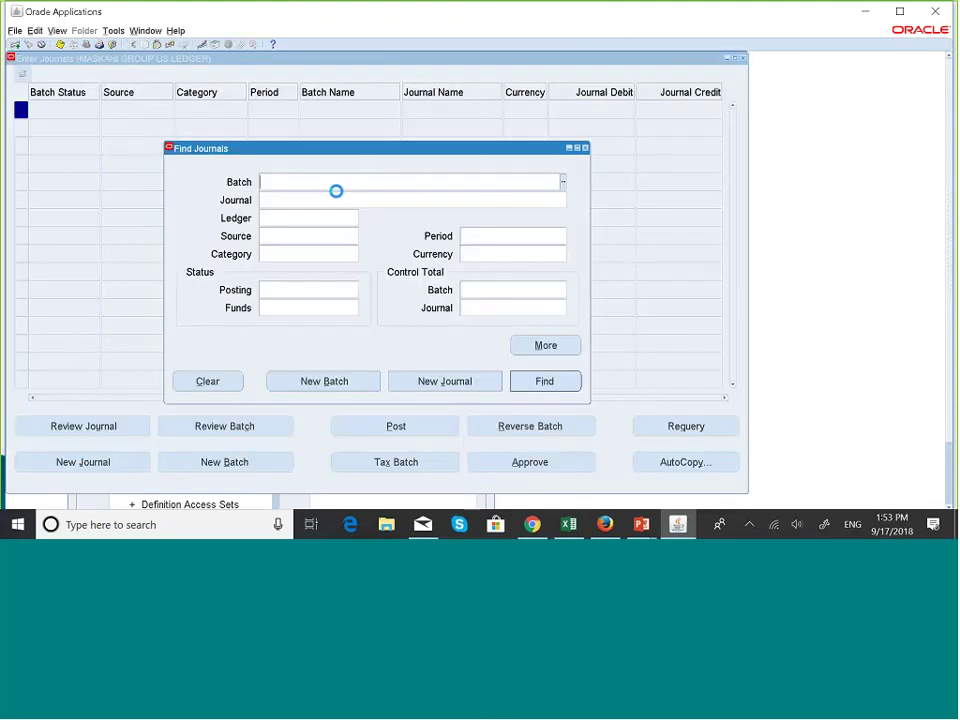
click(430, 377)
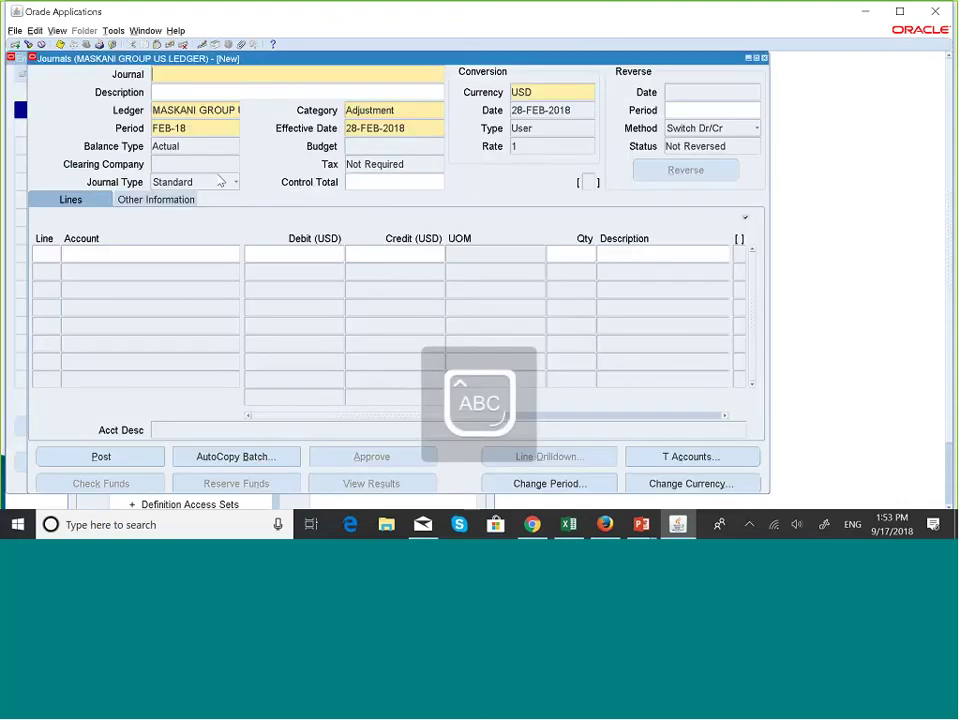
text(C)
key(Caps_Lock)
text(ombination)
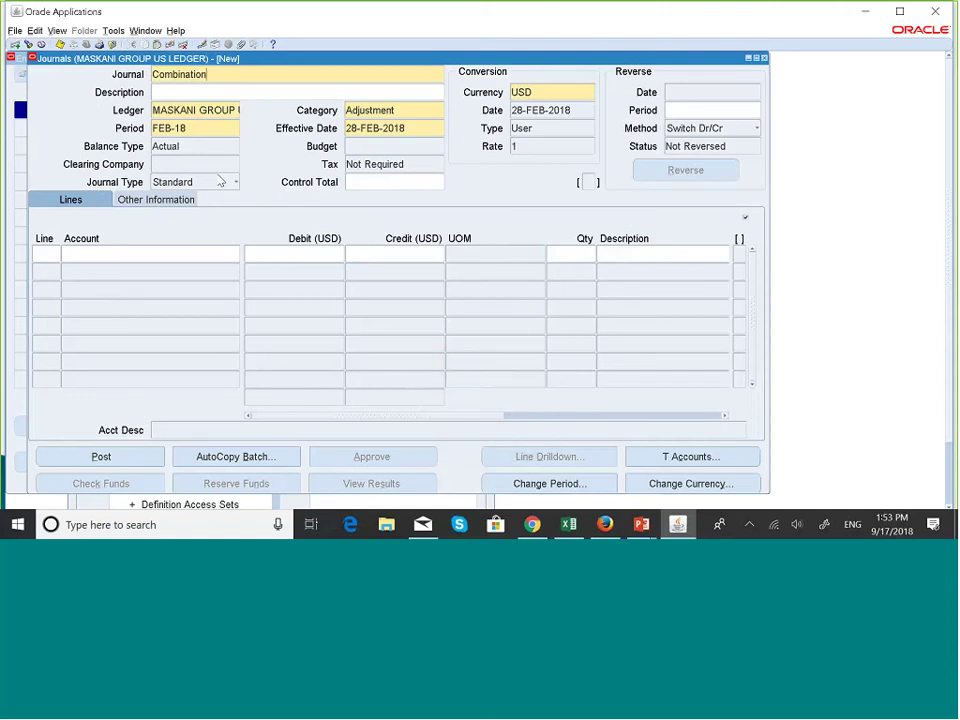
key(Caps_Lock)
key(Caps_Lock)
text(s Test)
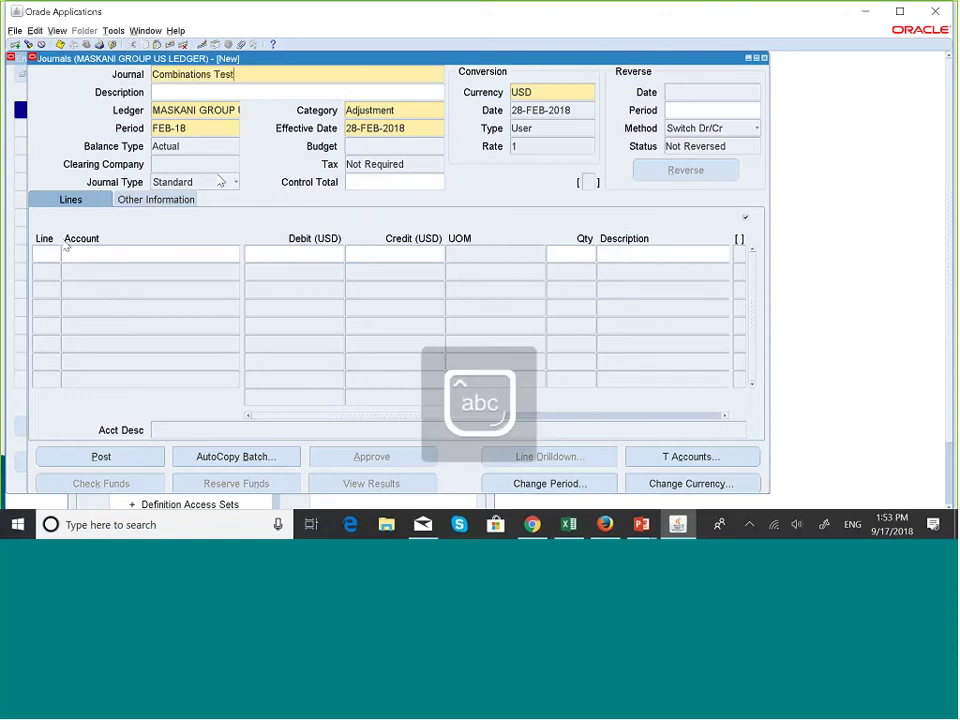
- Add journal line 10 and enter company 001 and account 001000, Cash, in its account combination
click(43, 255)
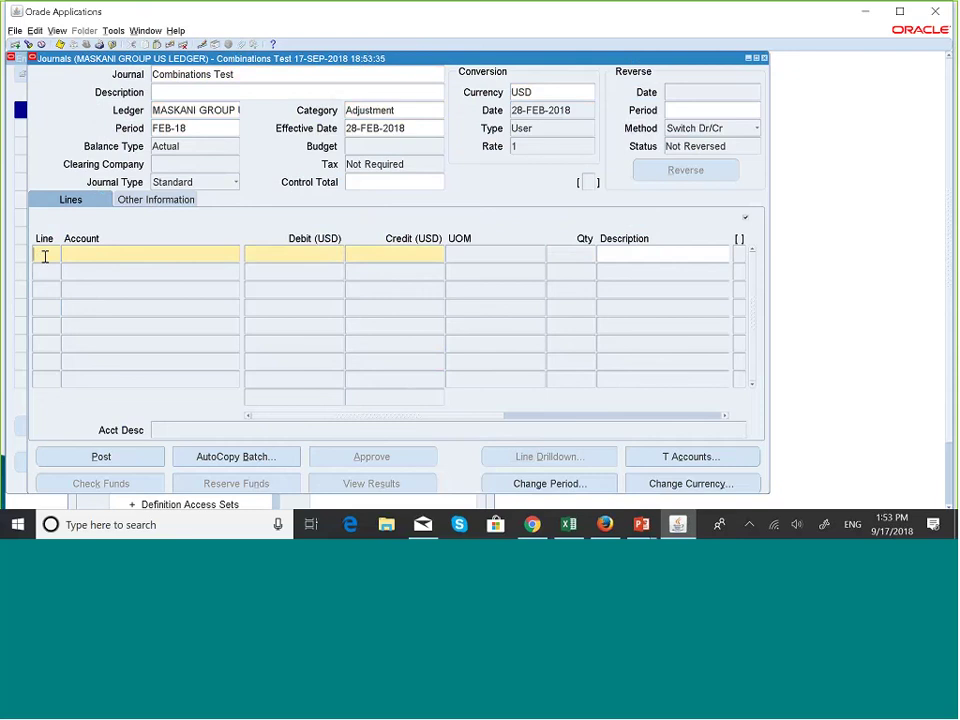
click(78, 255)
click(237, 257)
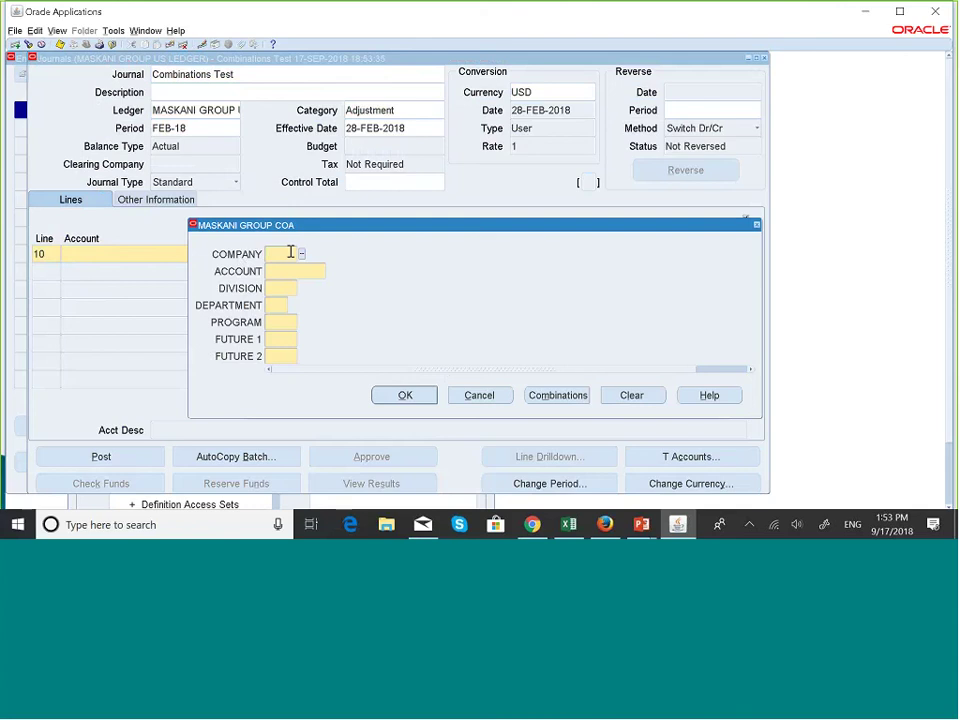
text(001)
key(Tab)
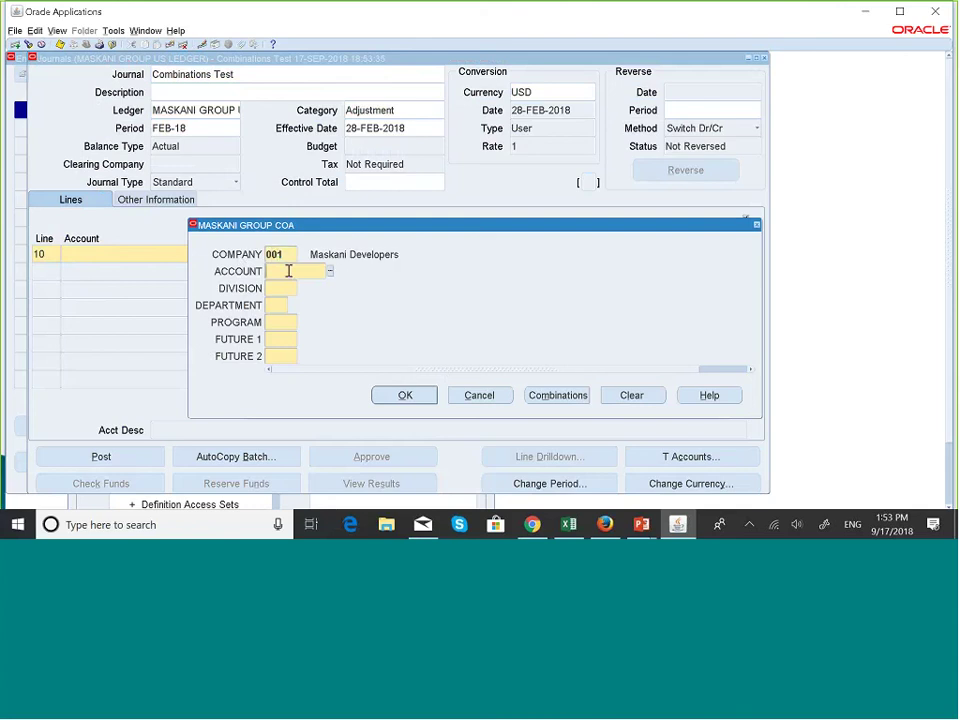
text(001000)
key(Tab)
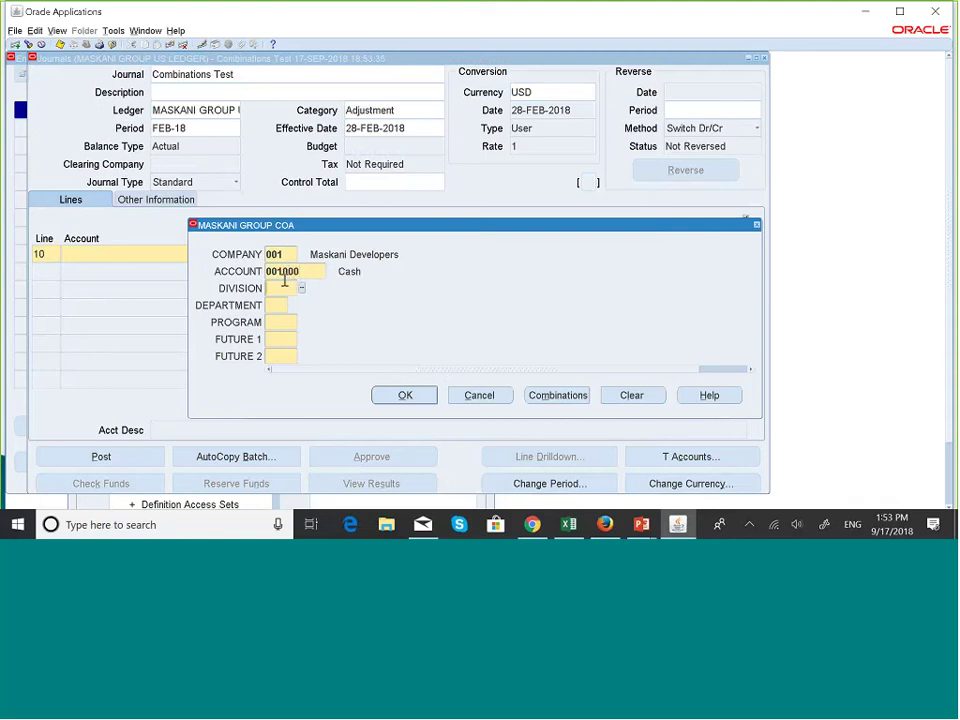
- Complete line 10's combination with division 102, department 00, and 000 for program, future 1 and future 2, and enter a 1000 debit
text(102)
key(Tab)
text(00)
key(Tab)
text(0)
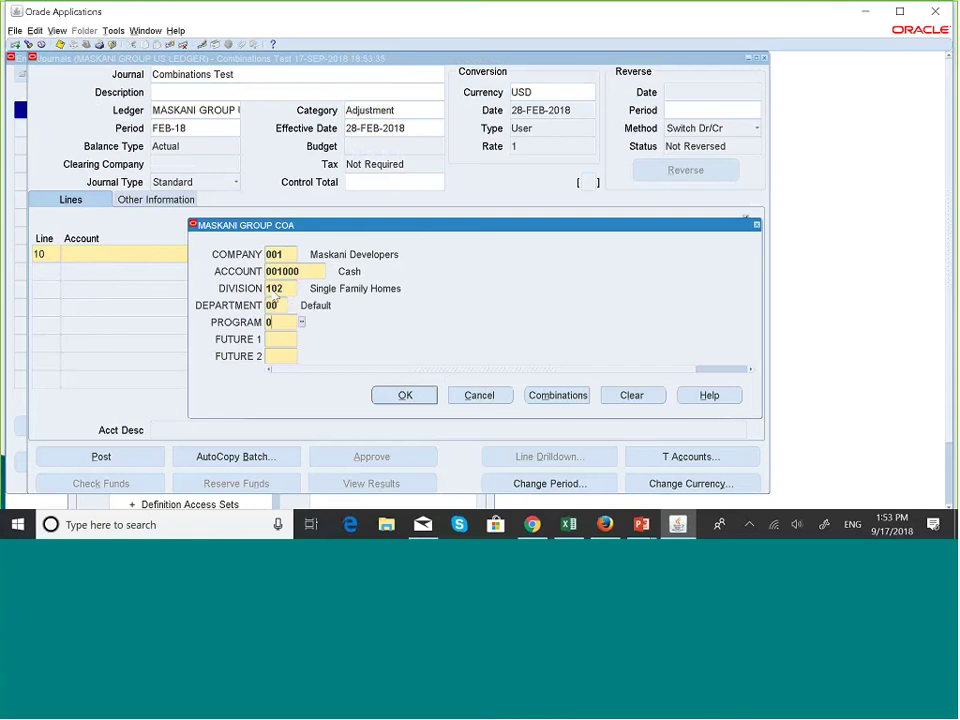
text(00)
text(0)
key(Tab)
text(00)
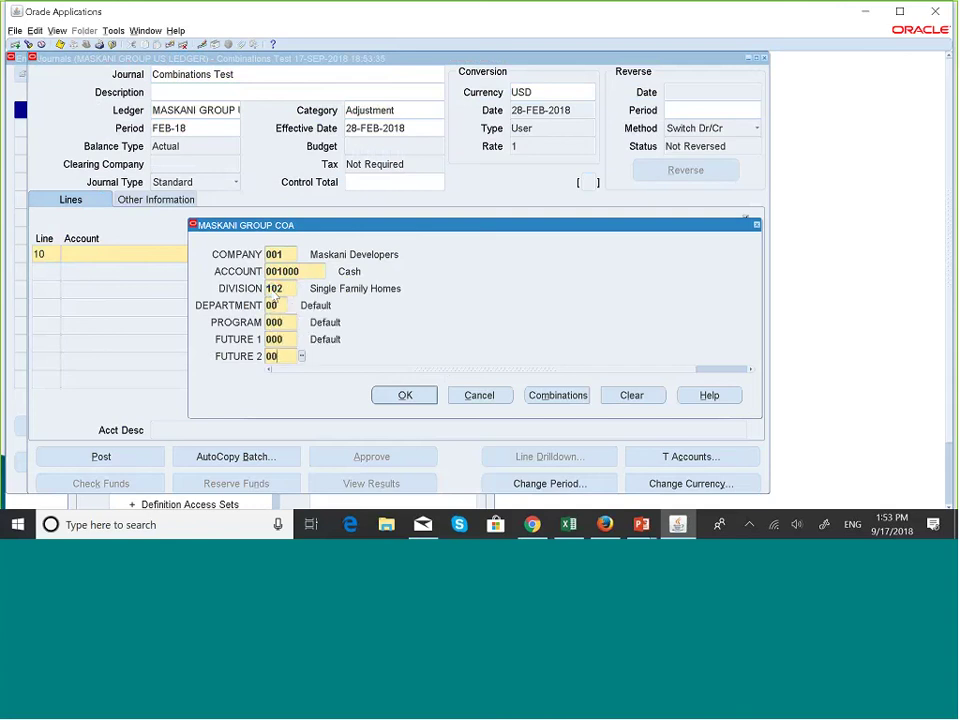
text(0)
key(Tab)
click(405, 395)
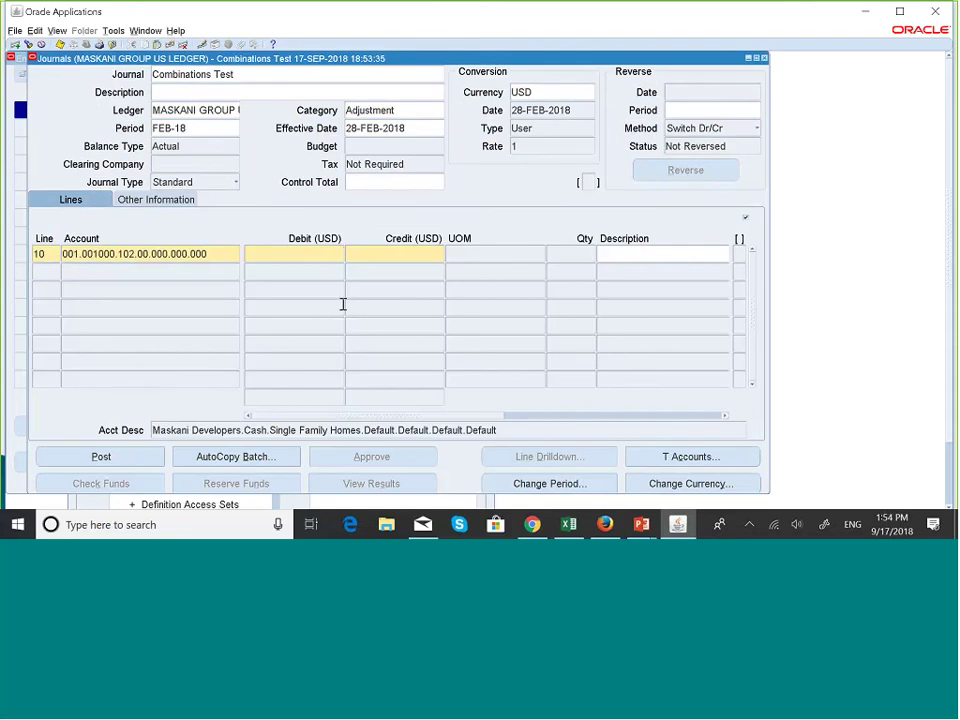
text(1000)
- Add journal line 20 and choose account 004002, Home Sales, for its account combination under company 001
click(111, 272)
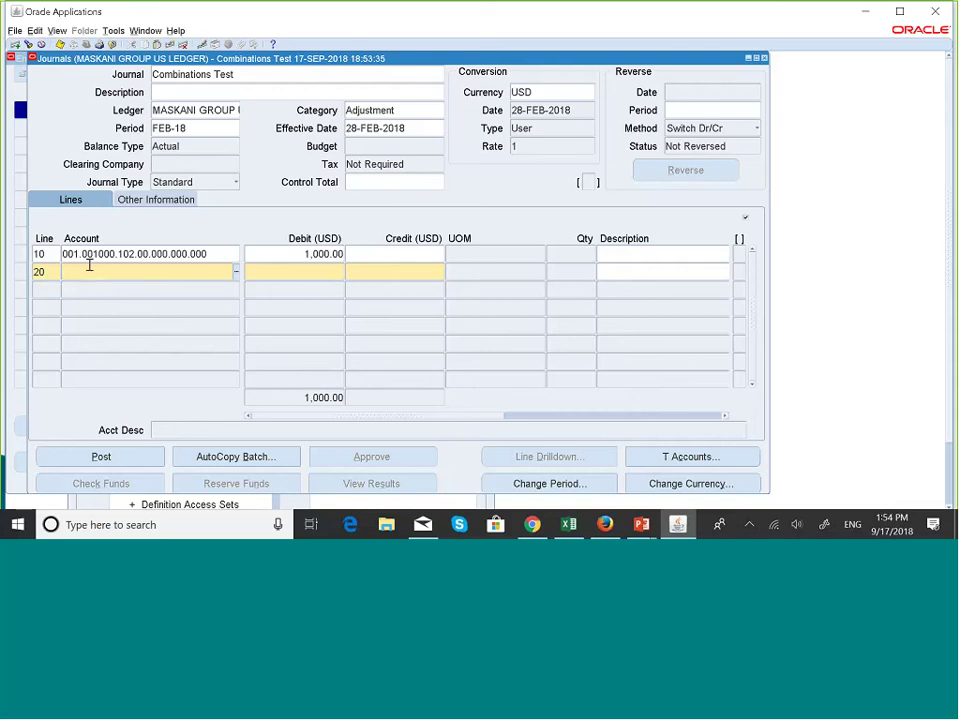
click(238, 271)
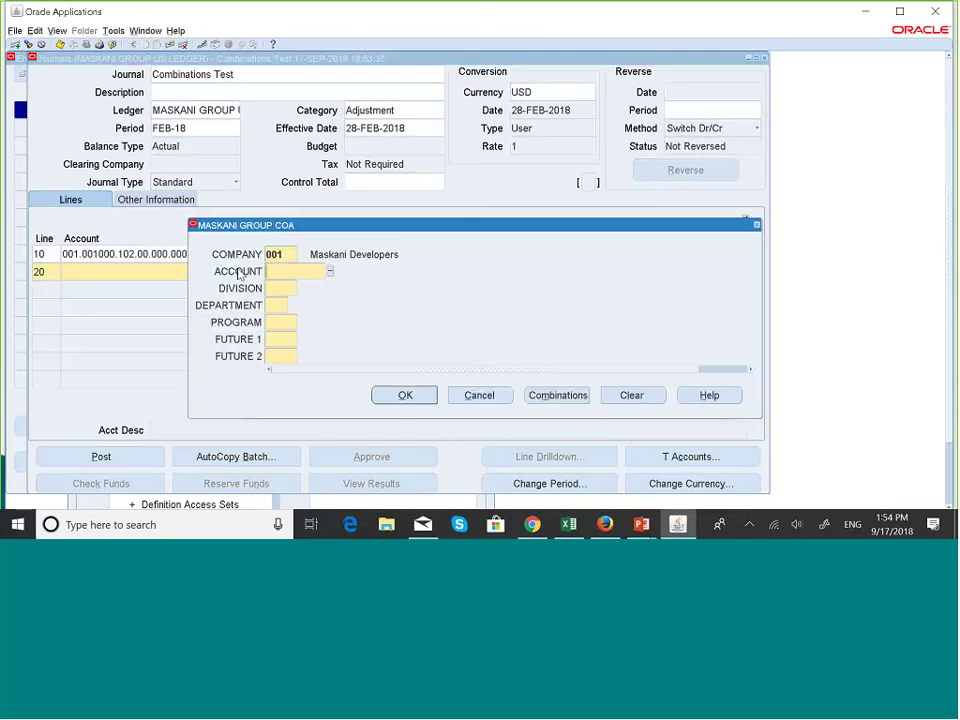
click(332, 271)
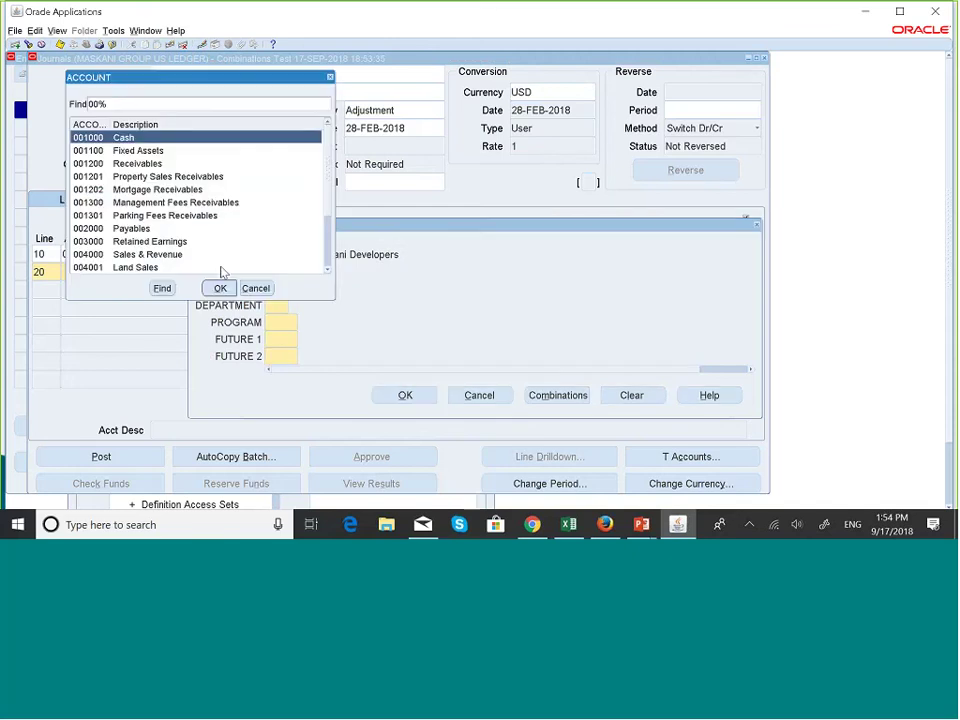
click(328, 268)
click(328, 268)
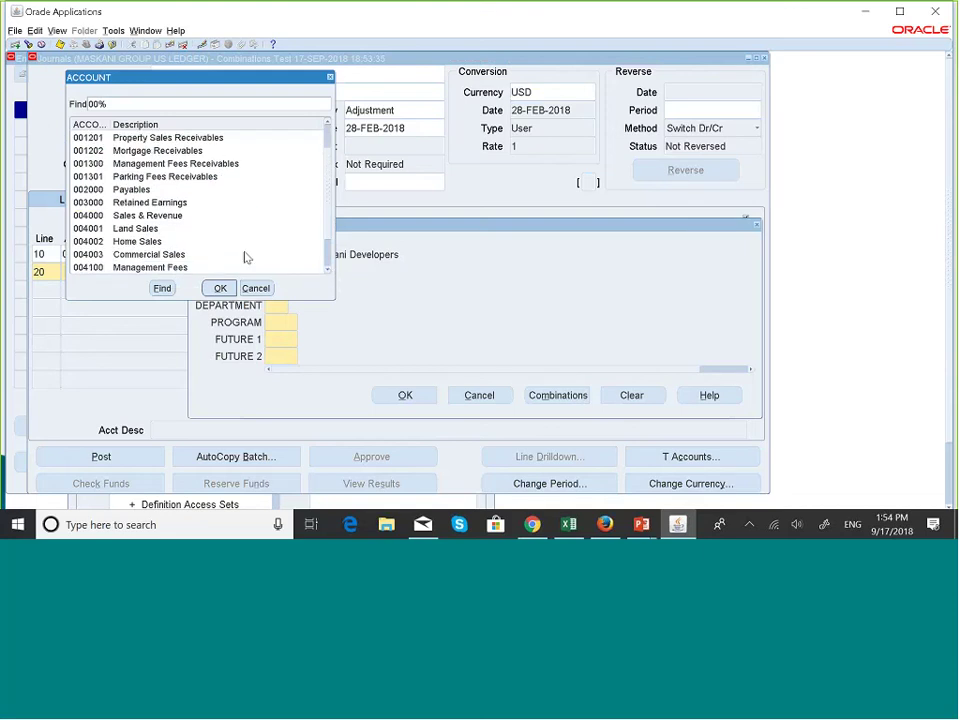
click(149, 244)
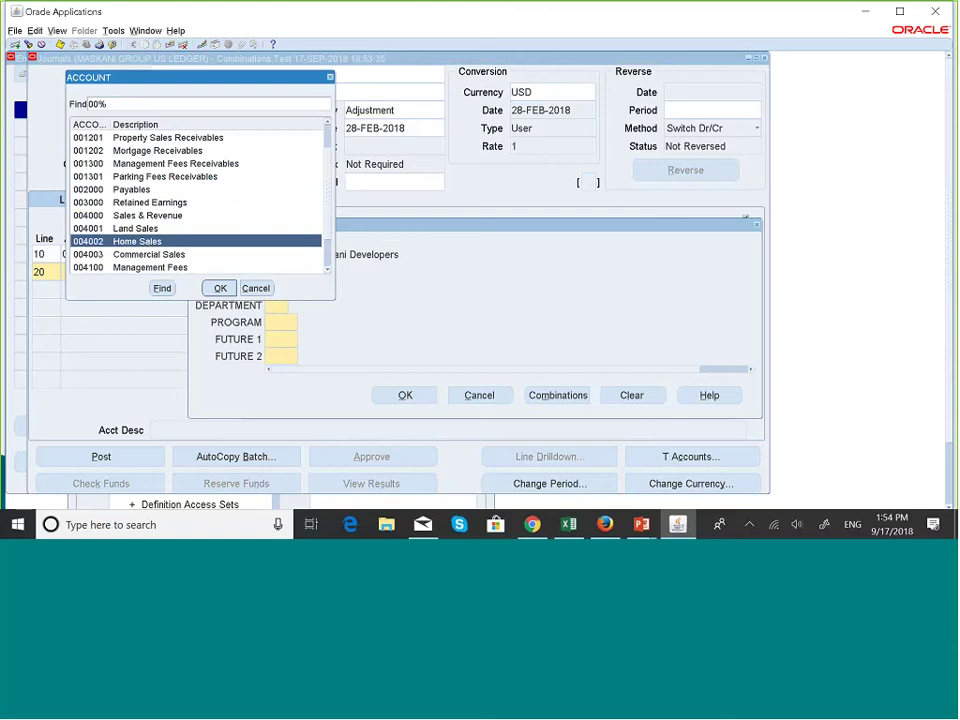
click(220, 288)
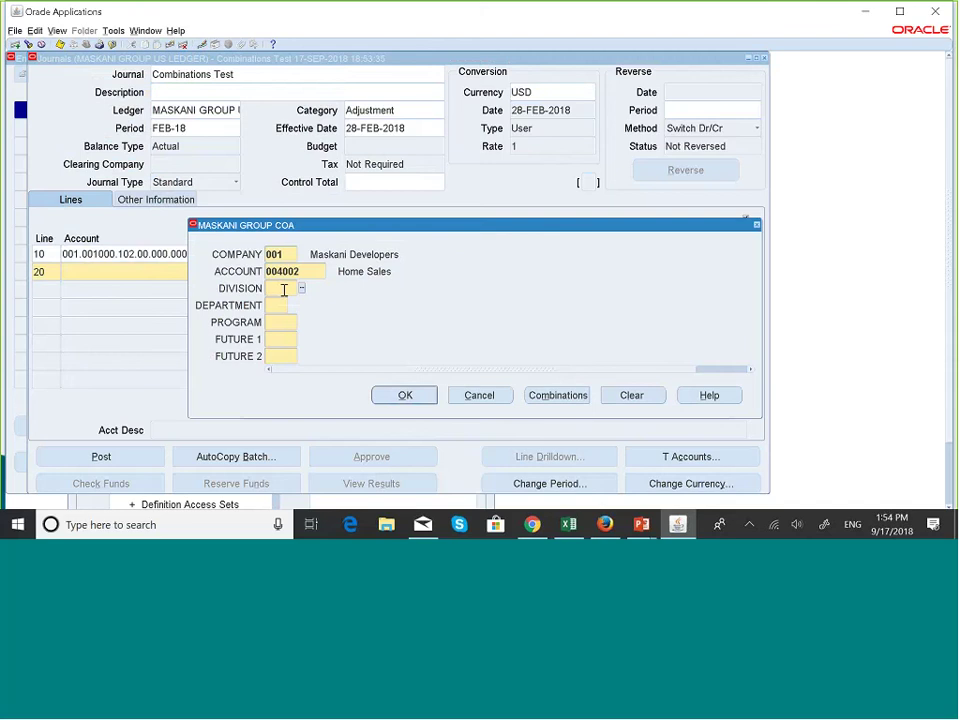
- Set line 20's division to 102, department to 00, and program, future 1 and future 2 to 000
text(102)
key(Tab)
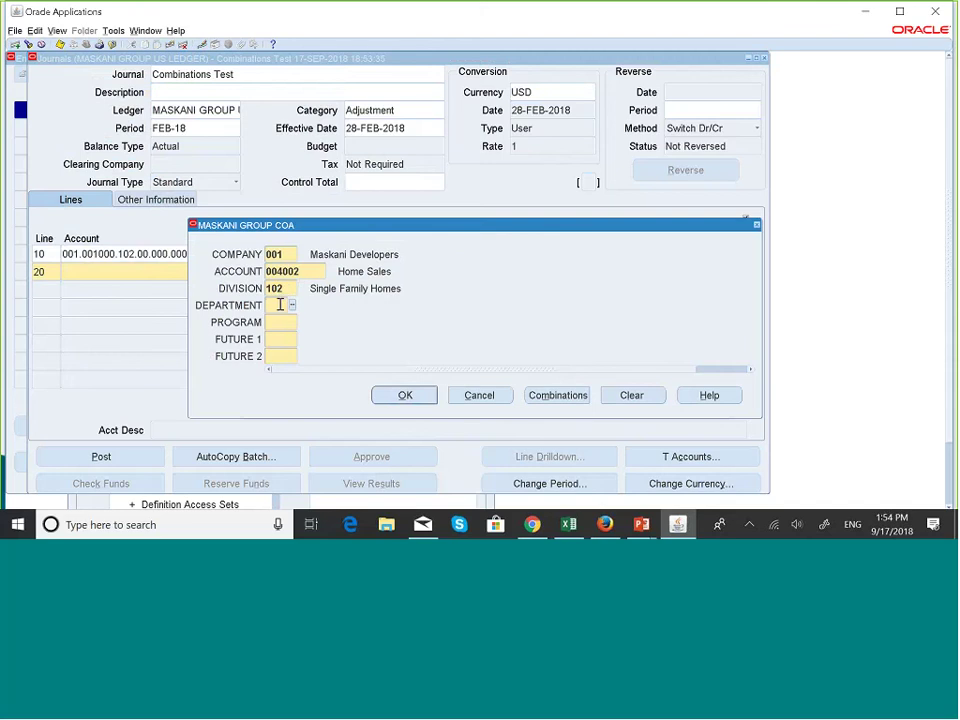
text(00)
key(Tab)
text(000)
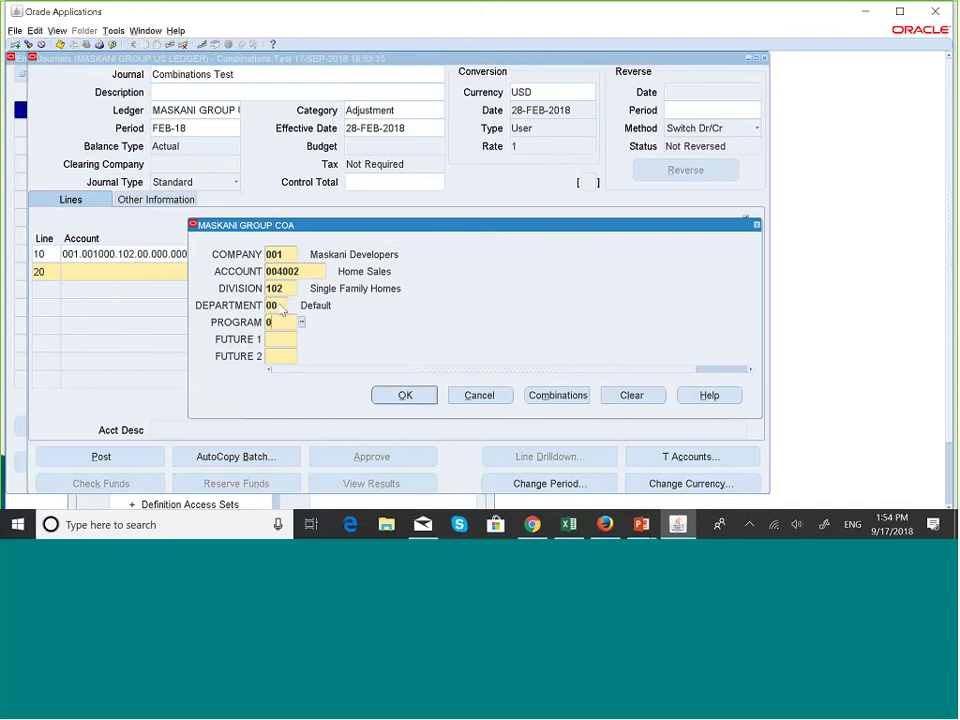
key(Tab)
text(000)
key(Tab)
text(000)
key(Tab)
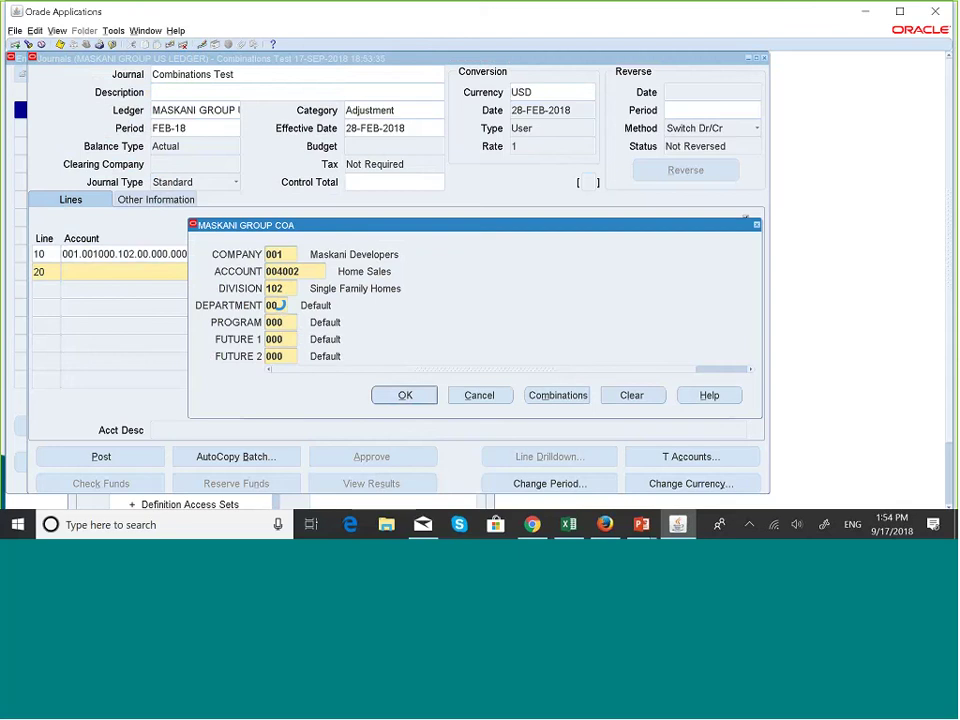
- Accept line 20's account combination with a 1000 credit, and clear the empty line 30
click(405, 396)
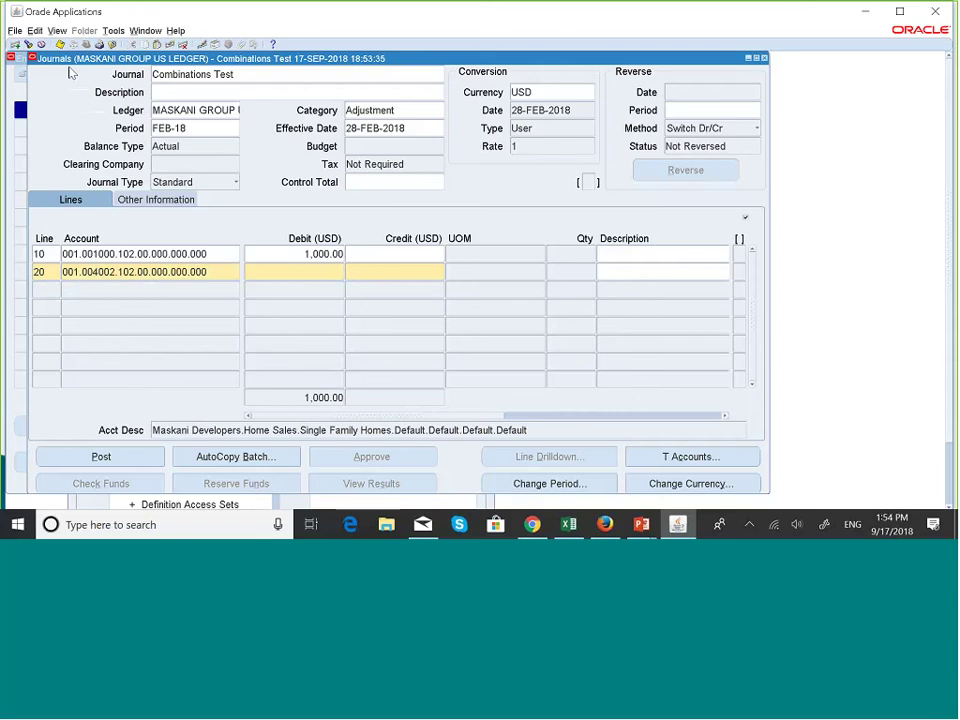
click(44, 44)
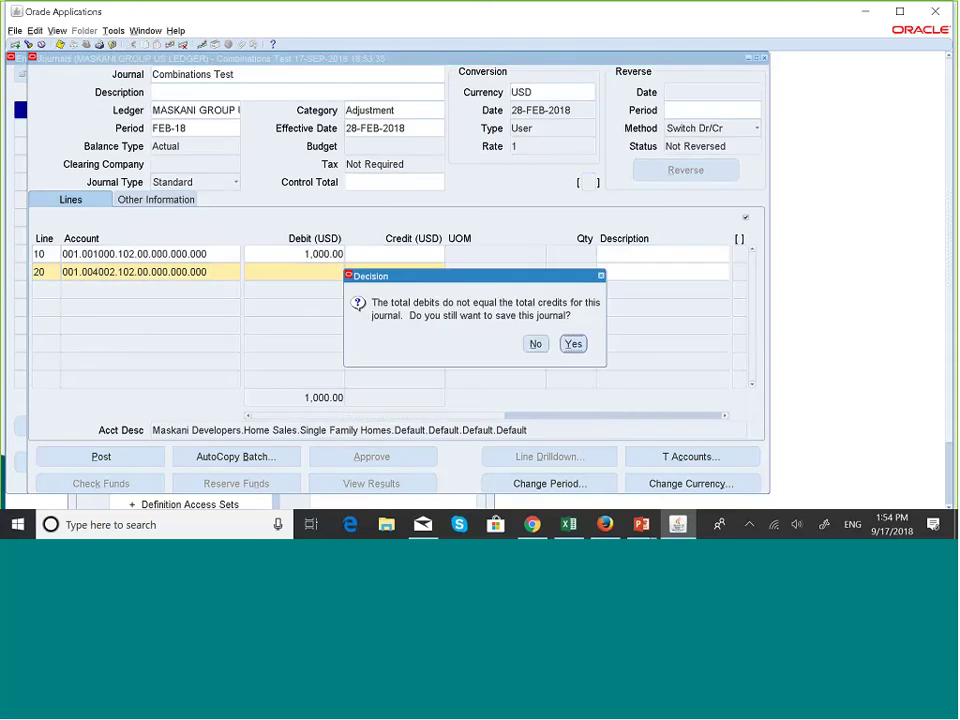
click(538, 345)
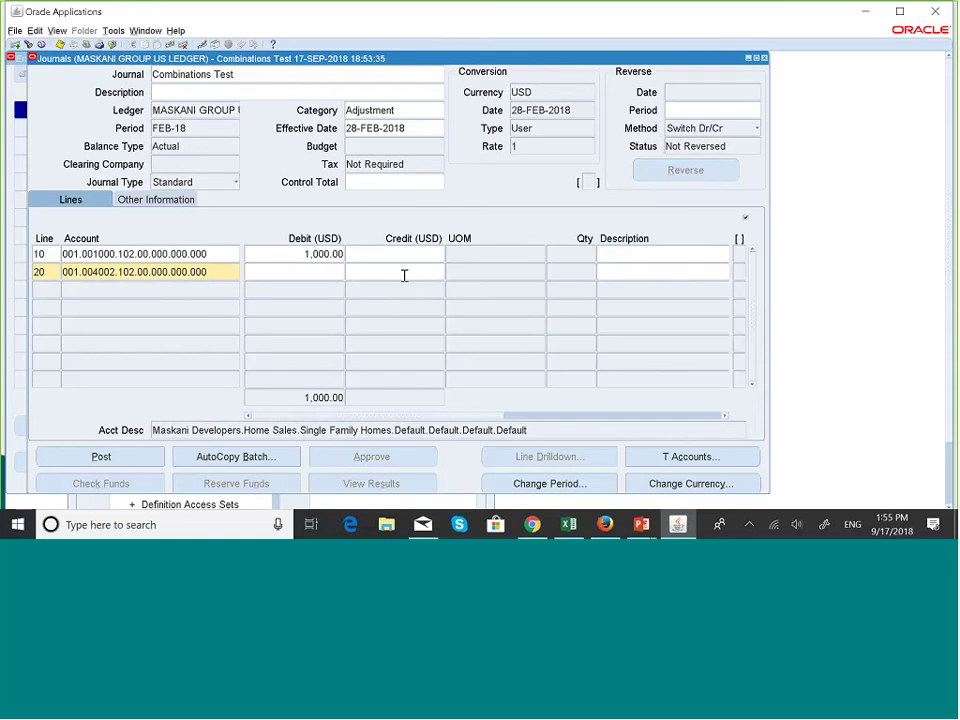
click(404, 272)
text(1000)
click(315, 301)
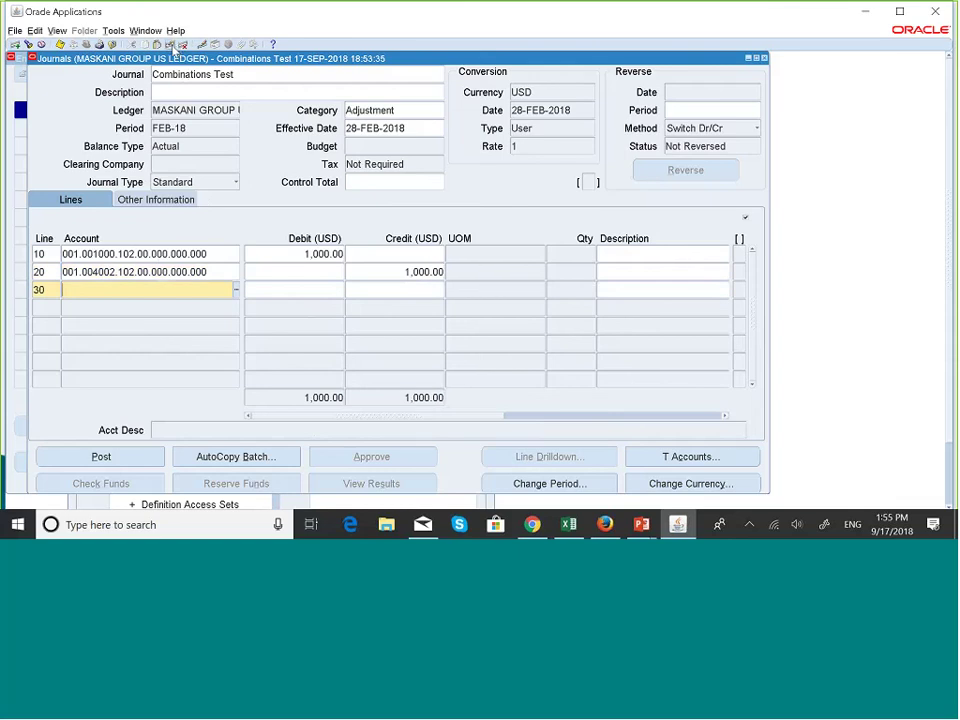
click(171, 45)
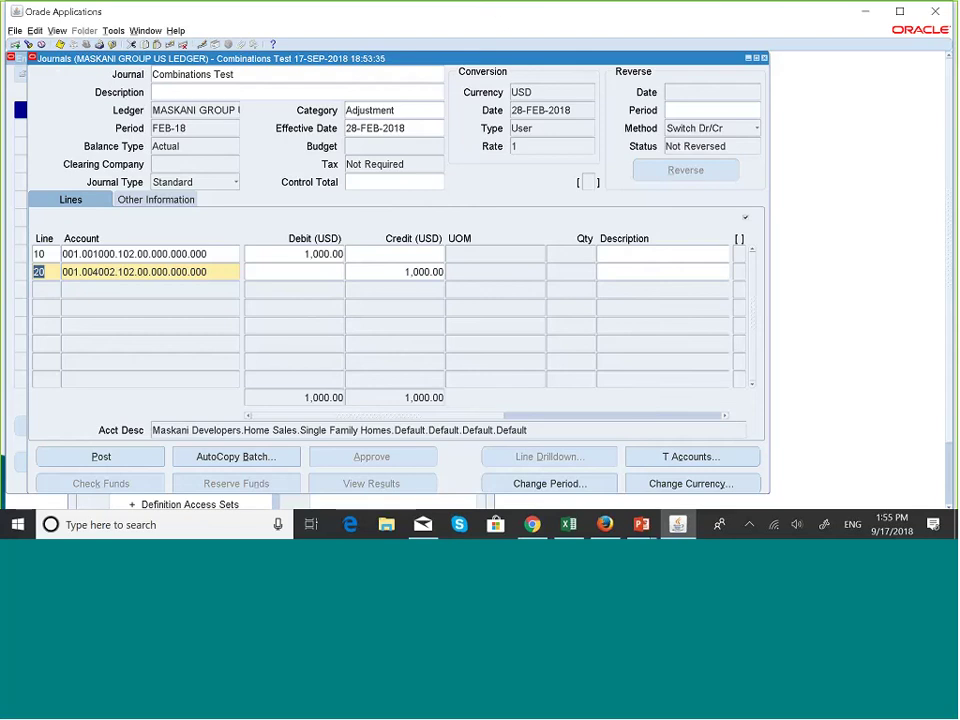
- Close the journal windows and review the ledger's GL account combinations in the account setup
click(763, 58)
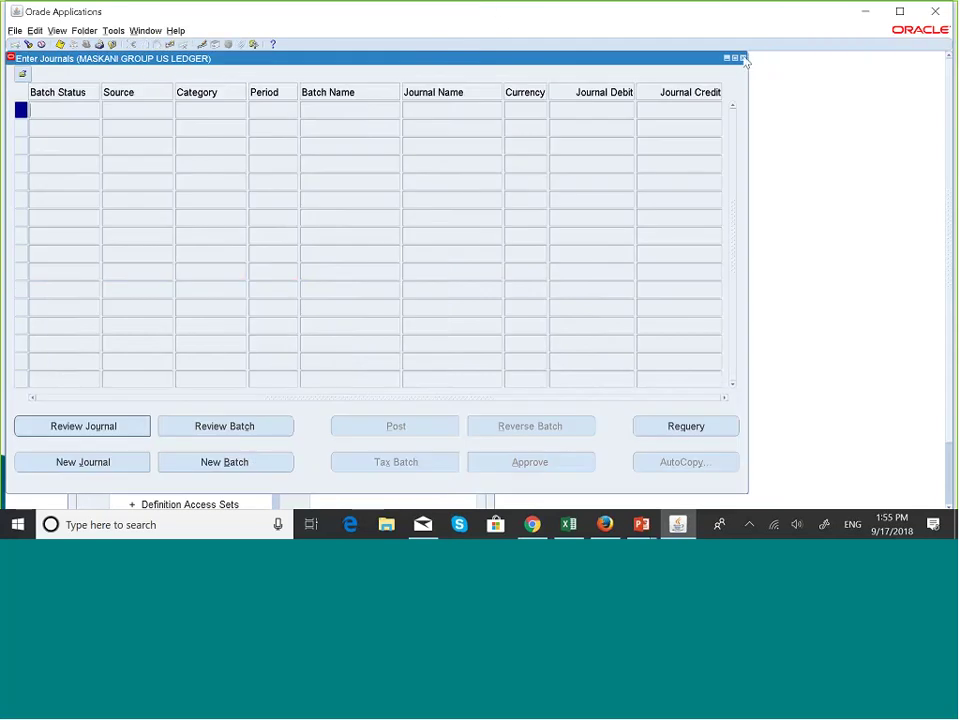
click(742, 59)
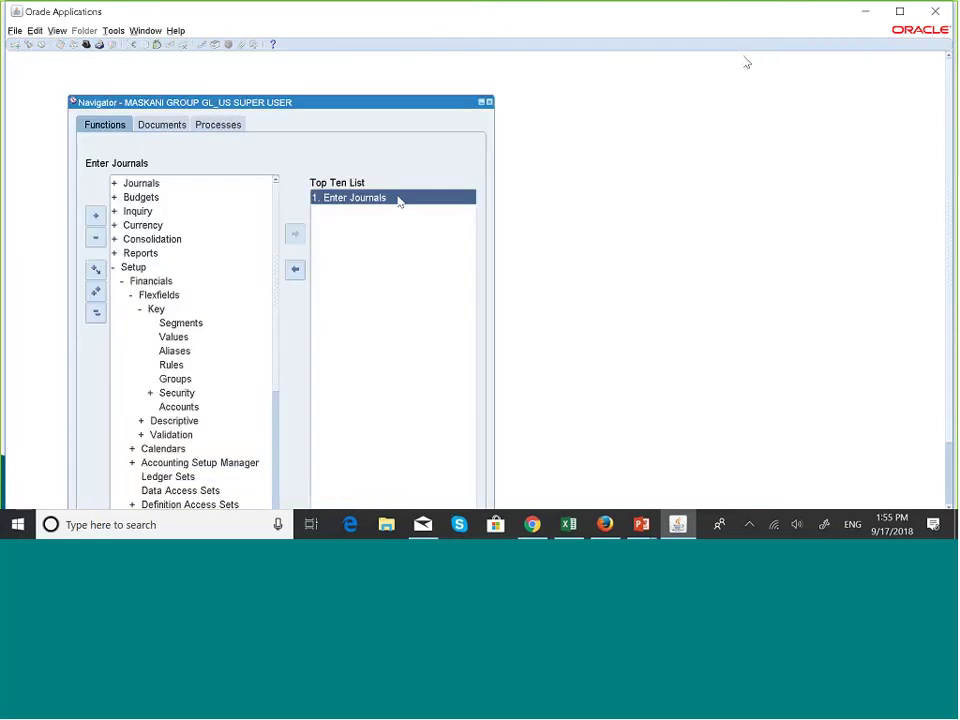
click(96, 313)
double_click(134, 267)
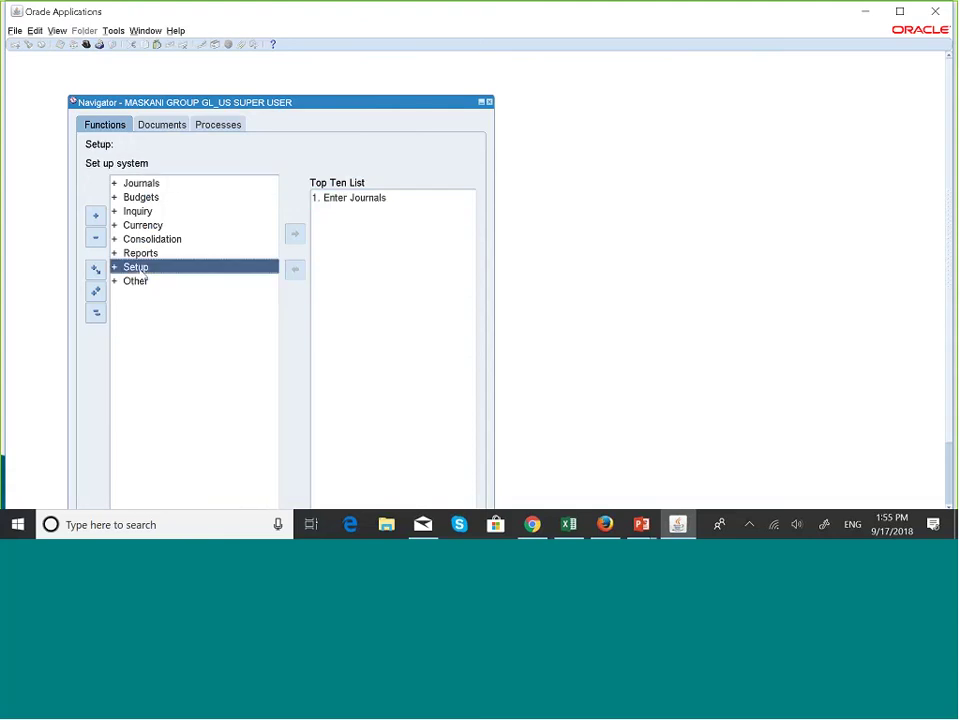
key(Down)
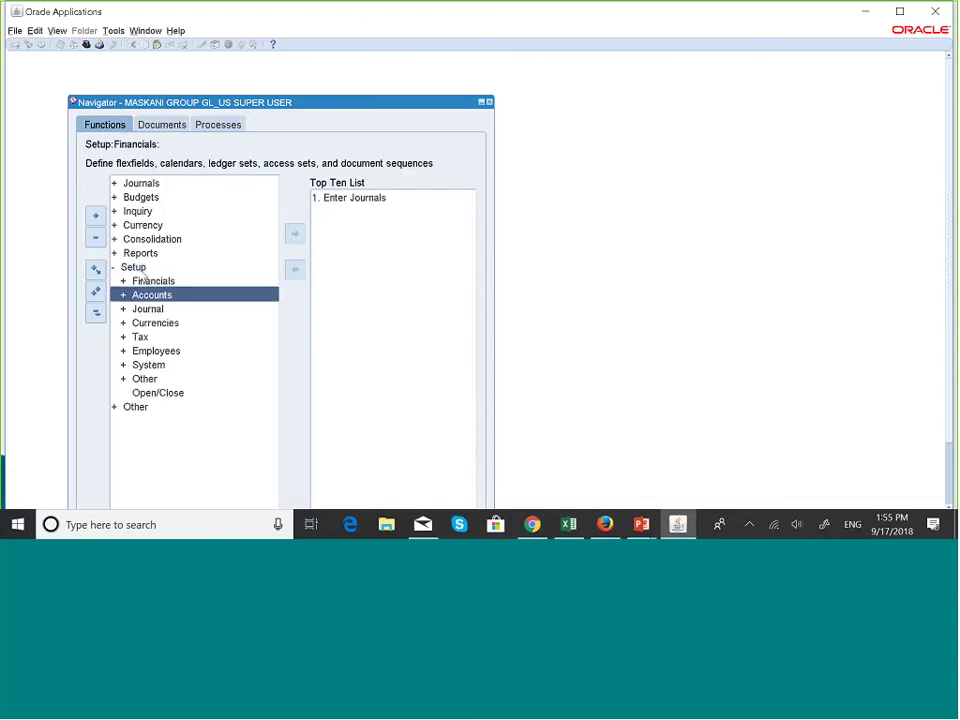
key(Right)
key(Down)
key(Down)
key(Up)
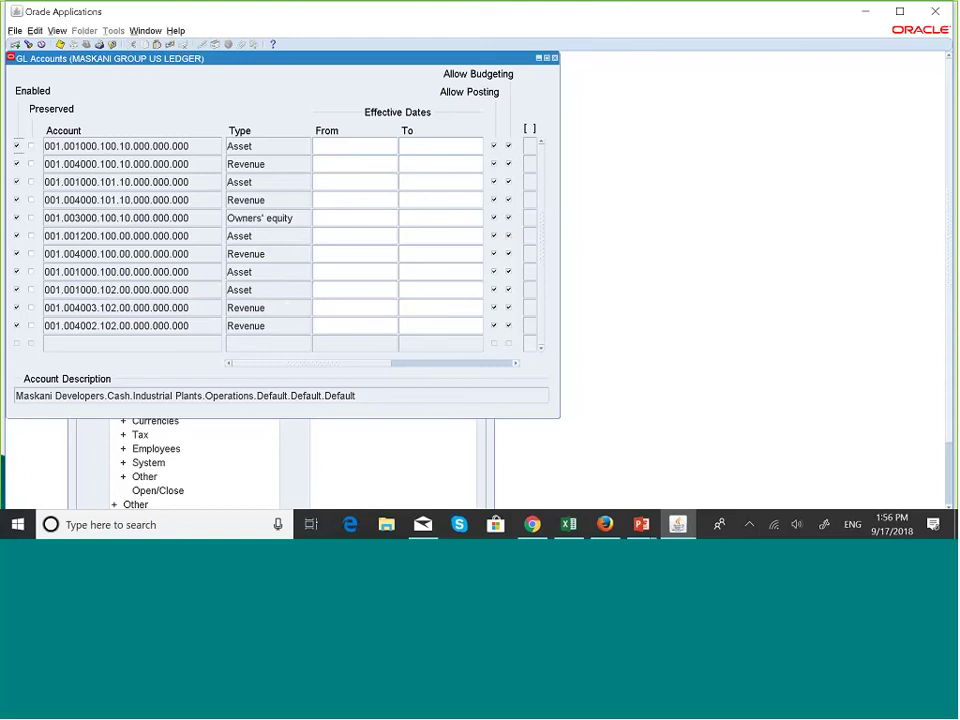
click(555, 58)
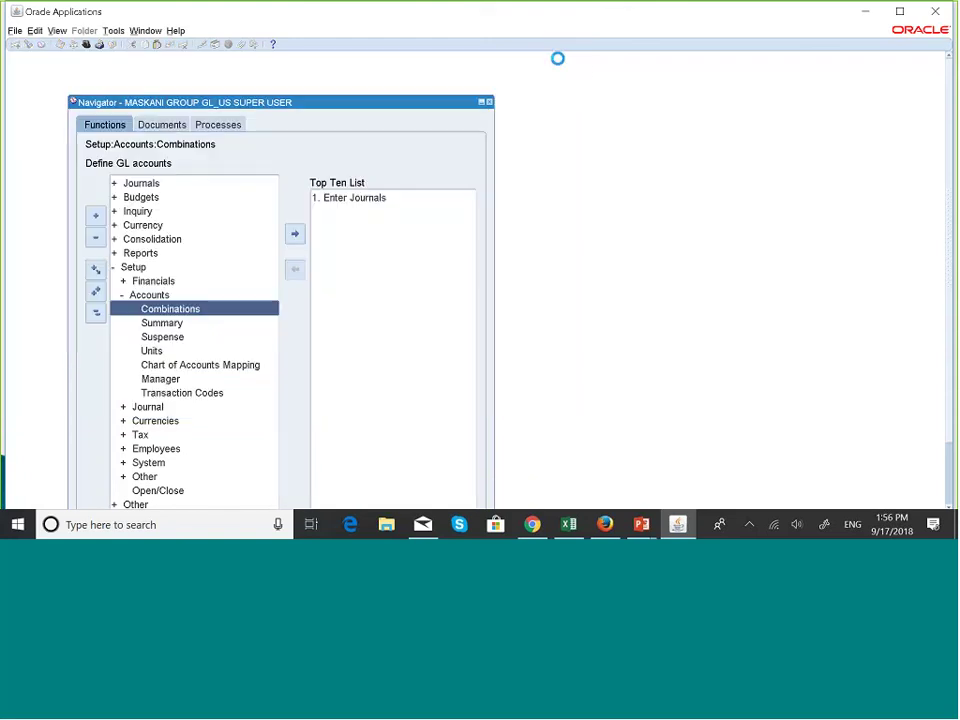
- Create a new journal named Combinations Test 2 with the same text as its description
double_click(350, 200)
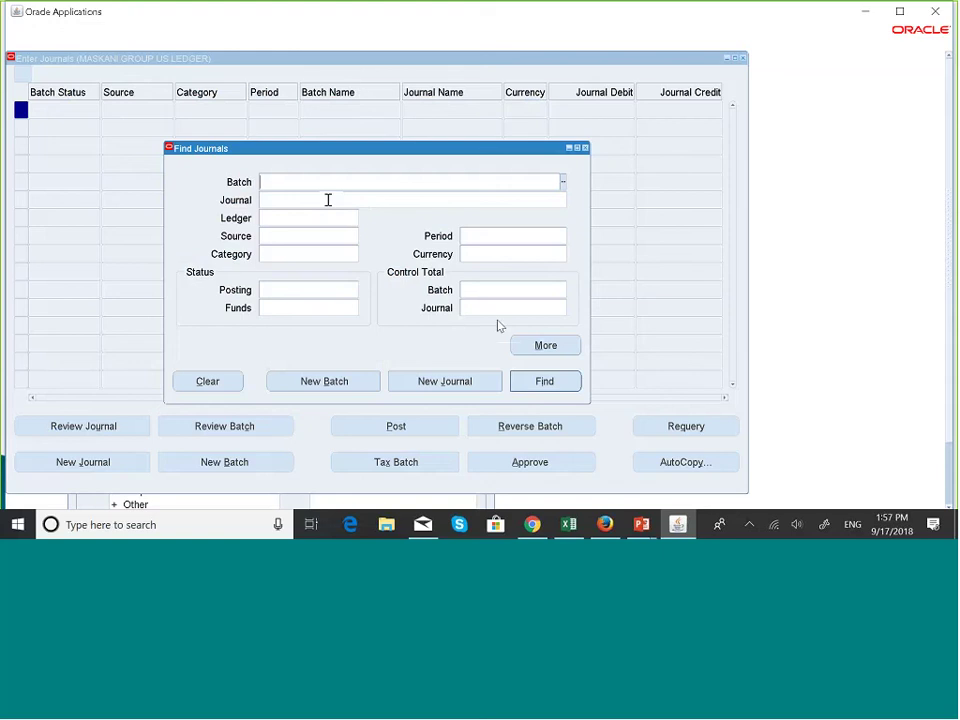
click(427, 385)
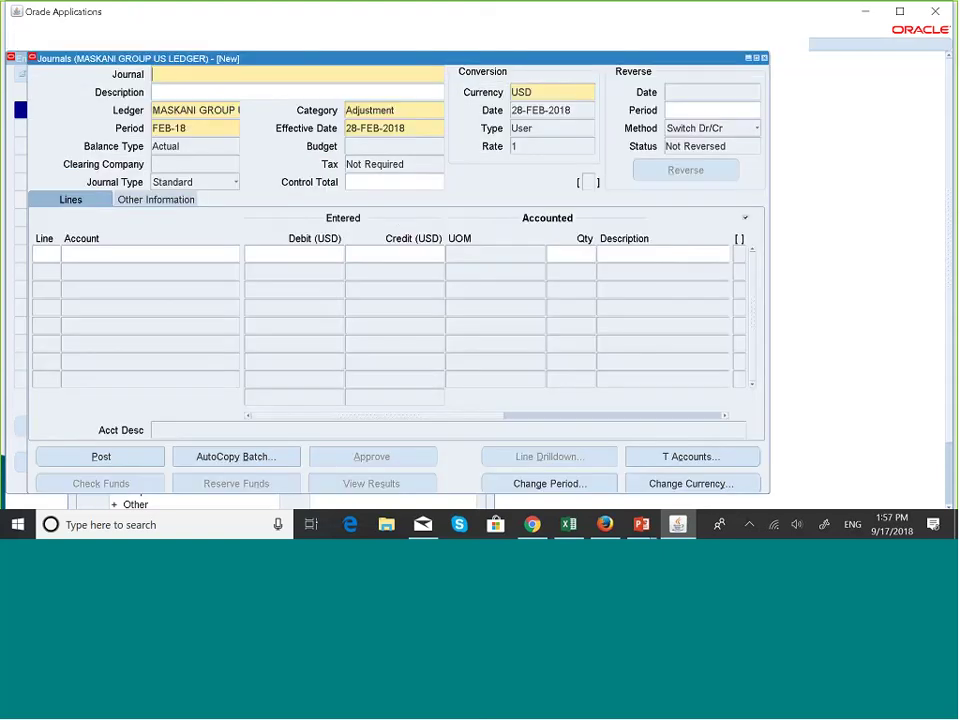
key(Caps_Lock)
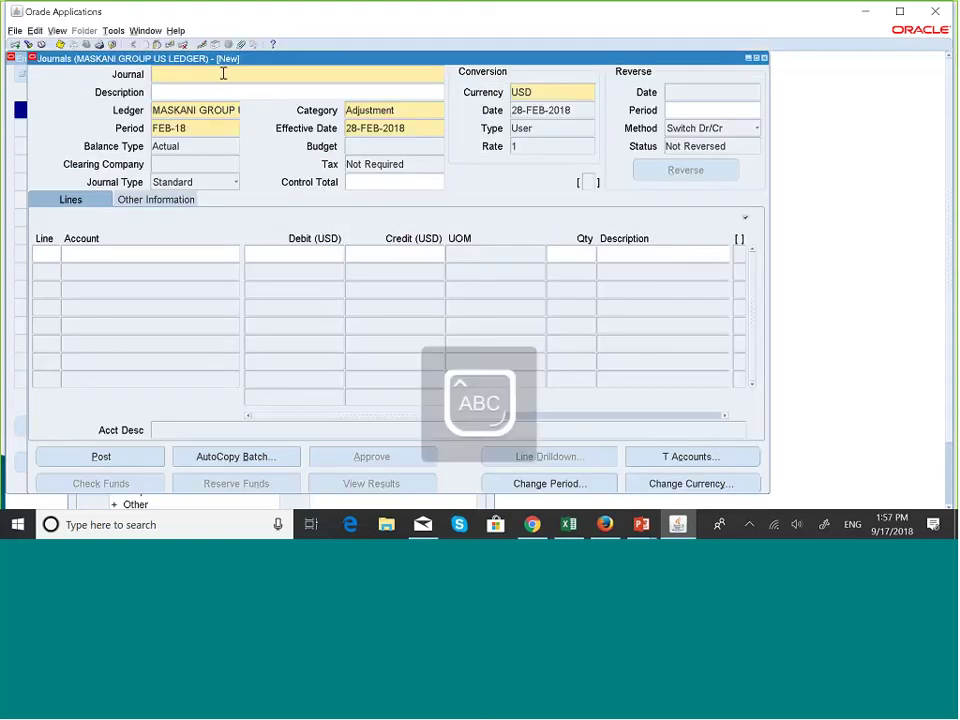
text(C)
key(Caps_Lock)
text(ombinat)
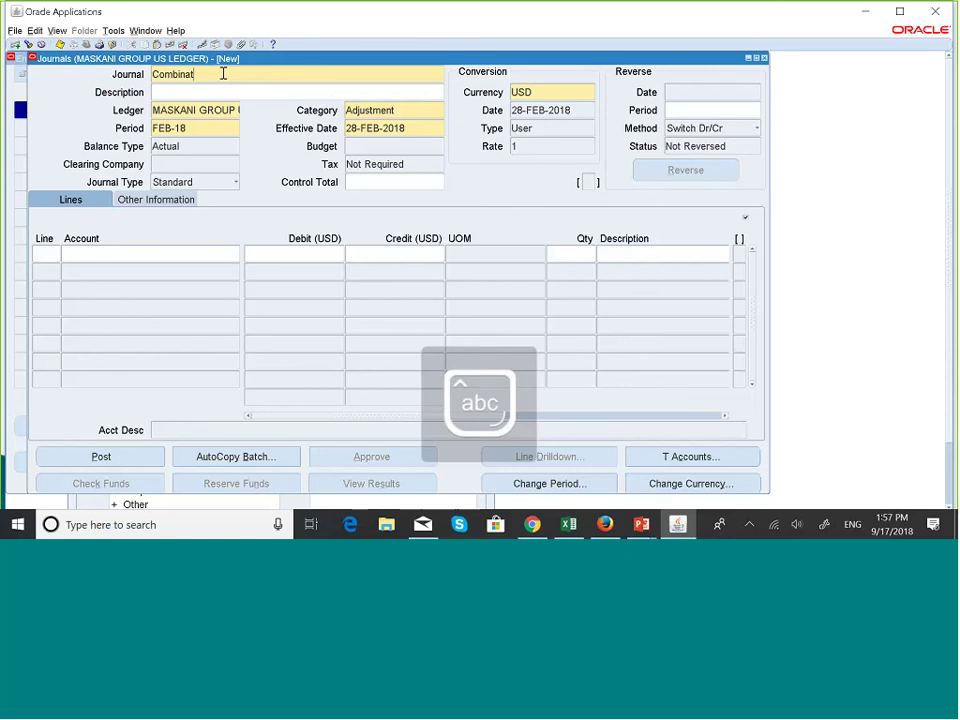
text(ions Test 2)
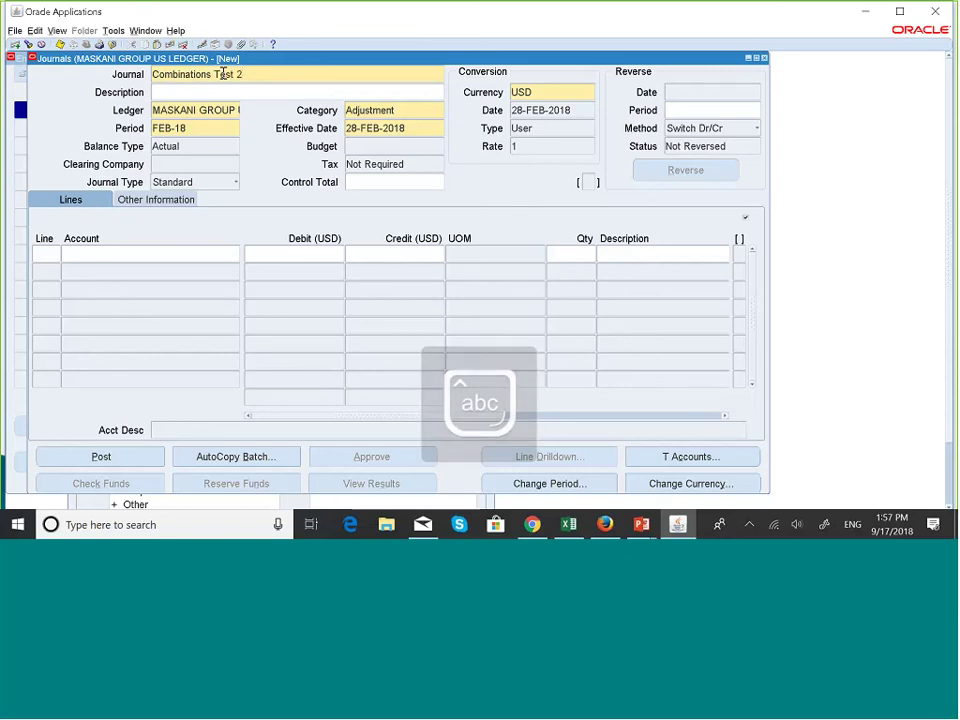
triple_click(222, 74)
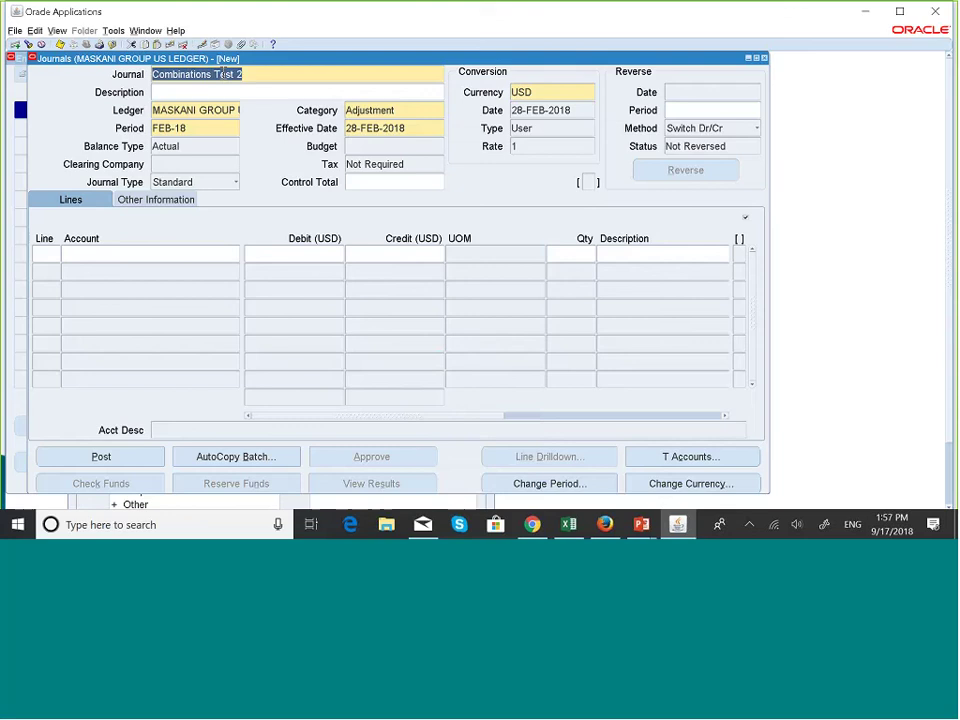
click(173, 92)
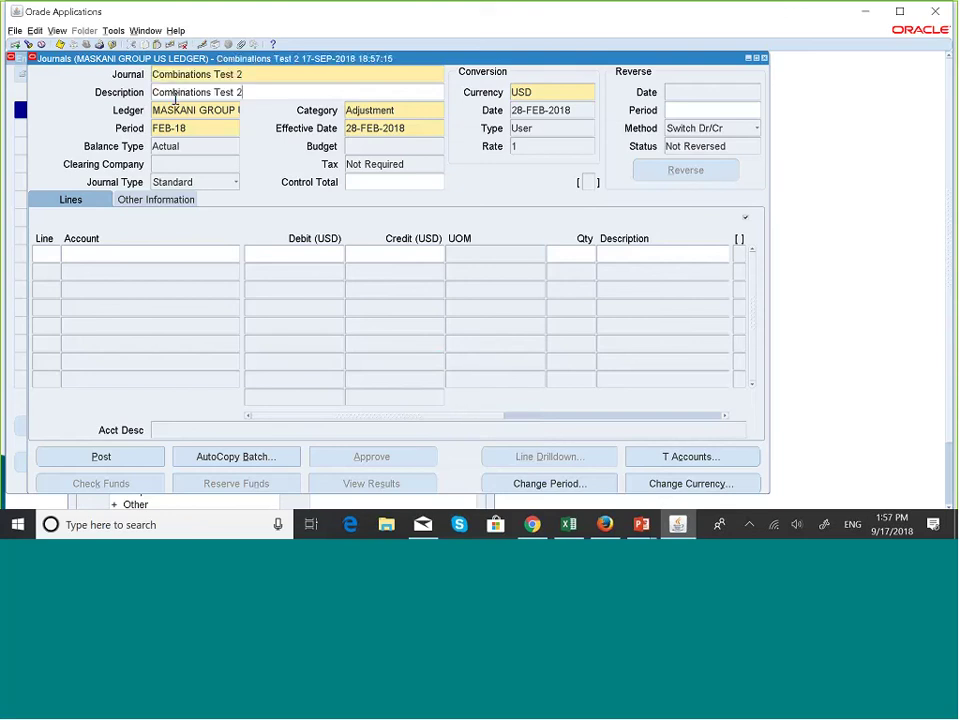
- Add journal line 10 and set its combination to company 001, account 001000 Cash and division 103 Apartments
click(43, 257)
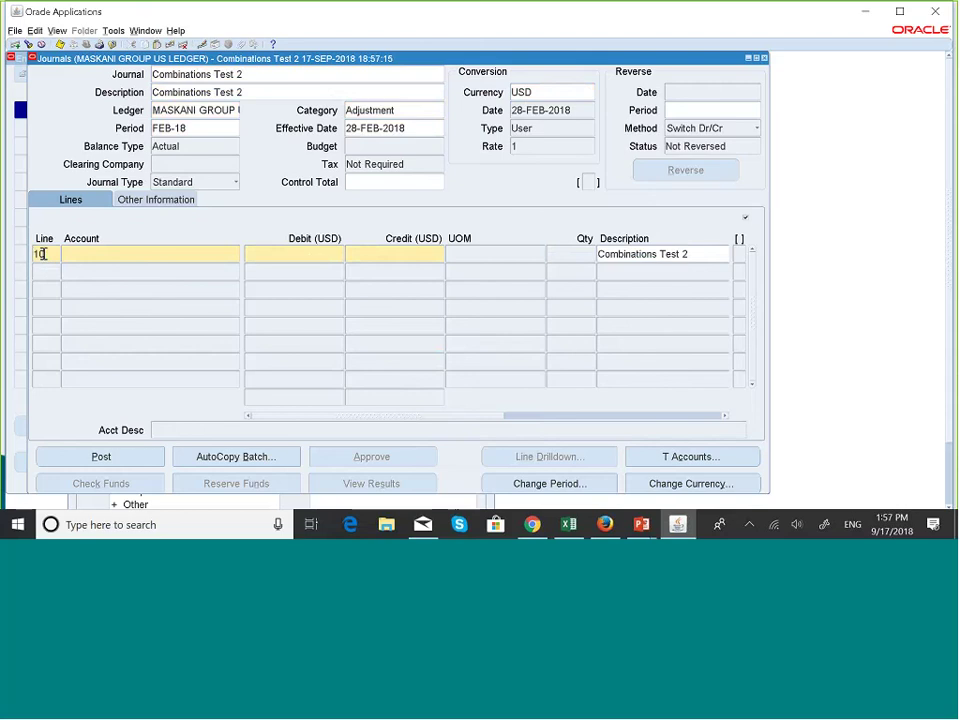
click(81, 257)
click(239, 255)
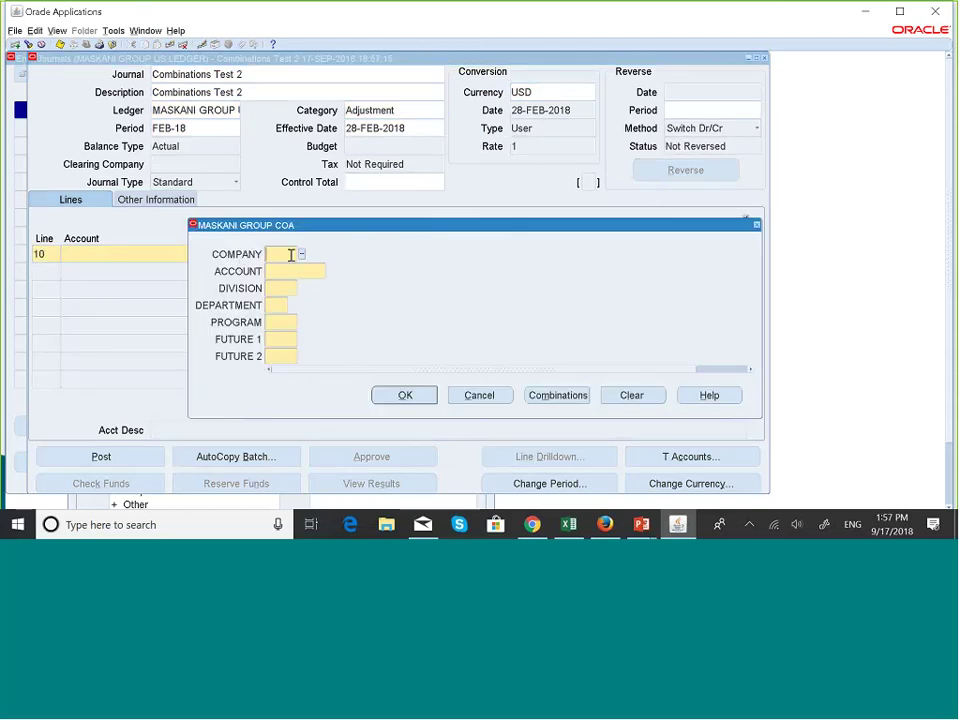
text(001)
key(Tab)
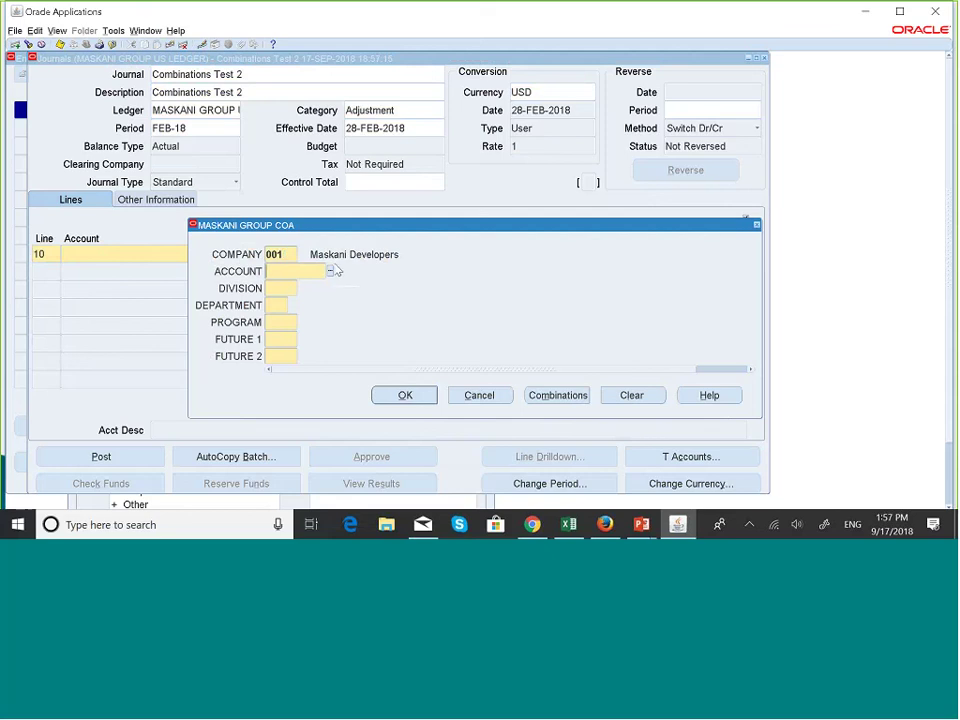
click(331, 272)
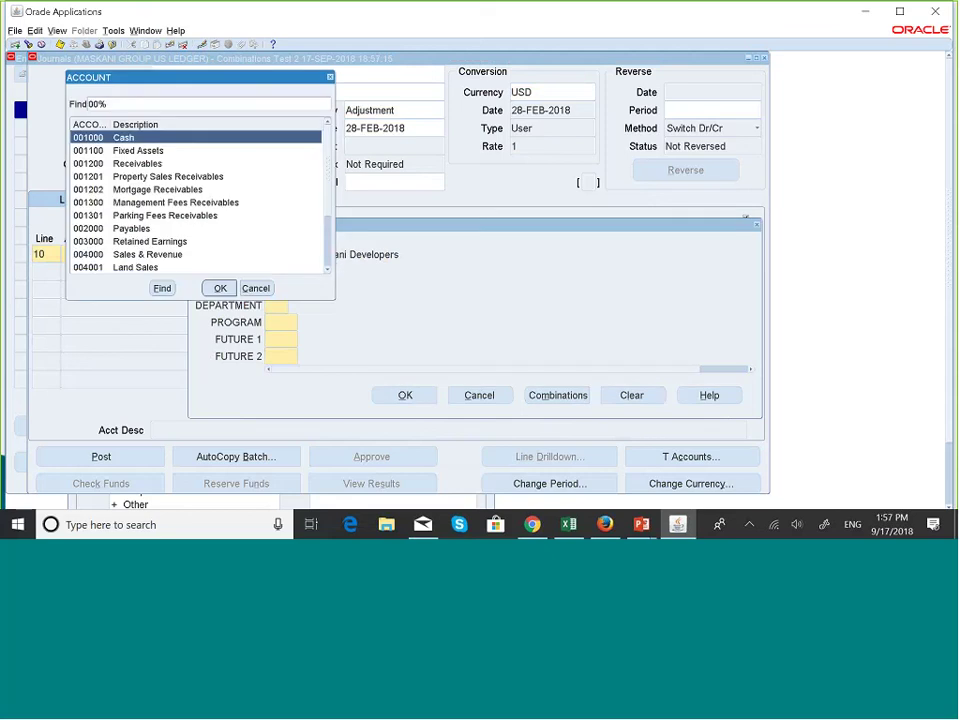
click(220, 288)
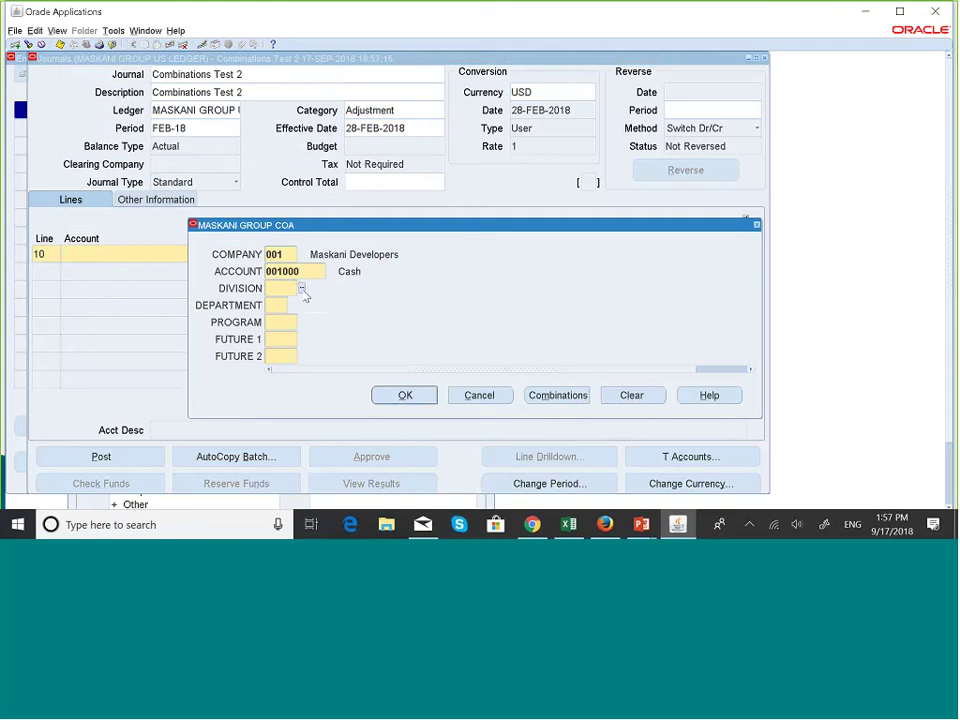
click(302, 289)
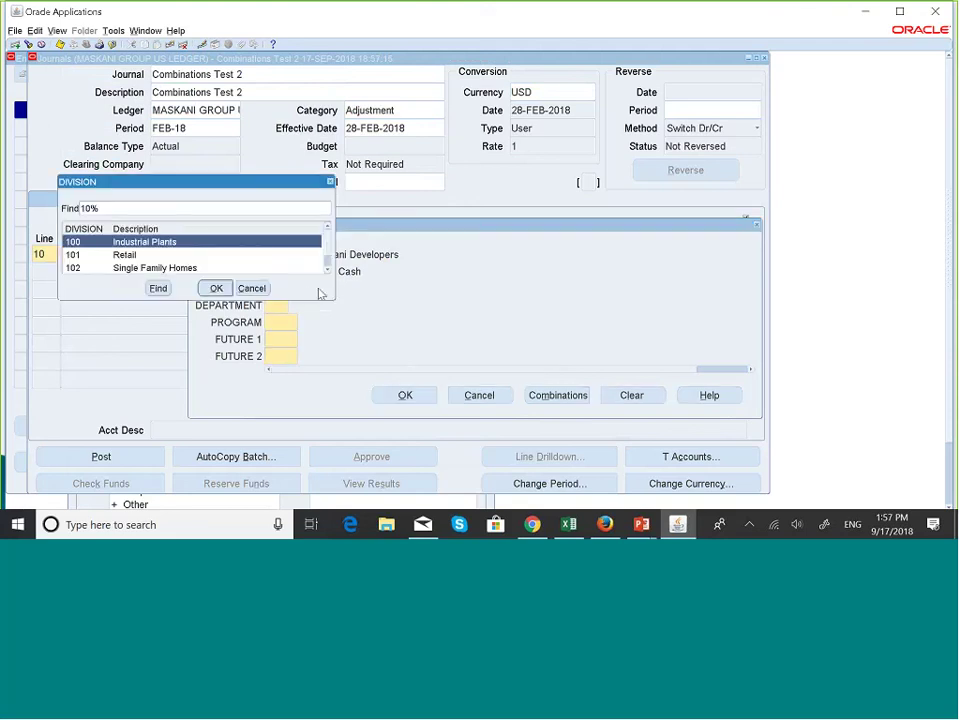
scroll(155, 271, down, 1)
click(155, 268)
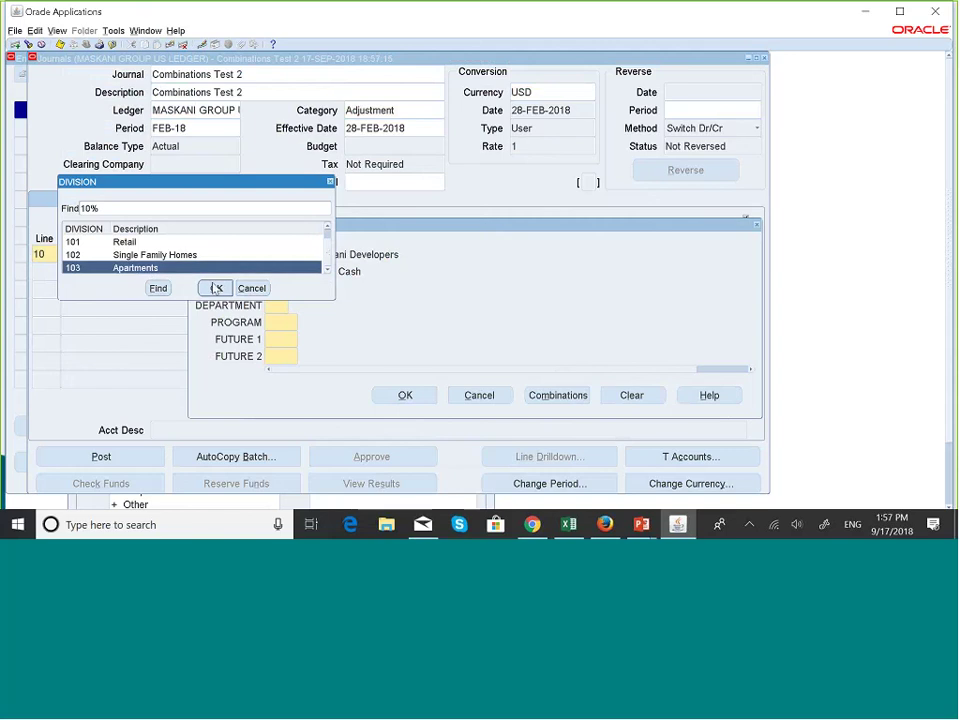
click(216, 288)
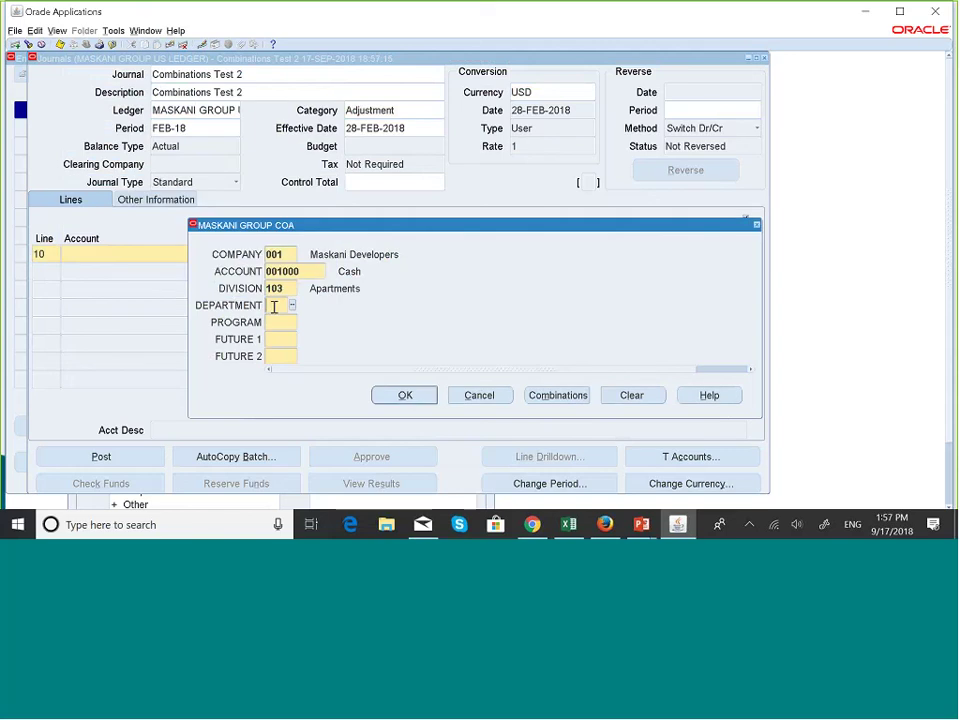
- Complete line 10's combination with department 00 and 000 for program, future 1 and future 2
text(000)
key(Tab)
text(000)
key(Tab)
text(0)
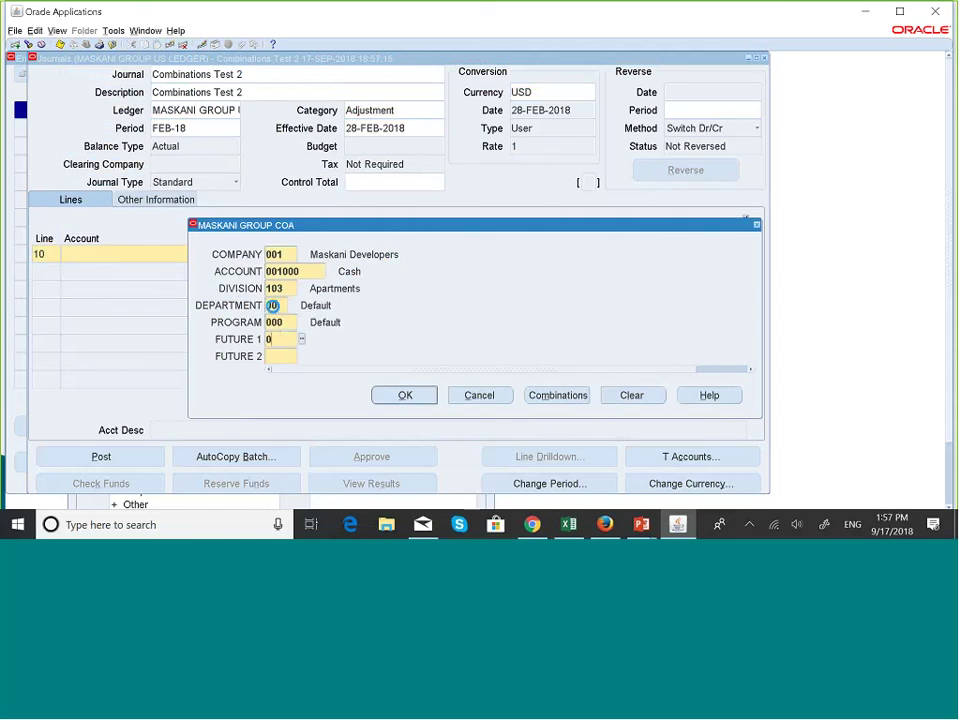
text(00)
key(Tab)
text(00)
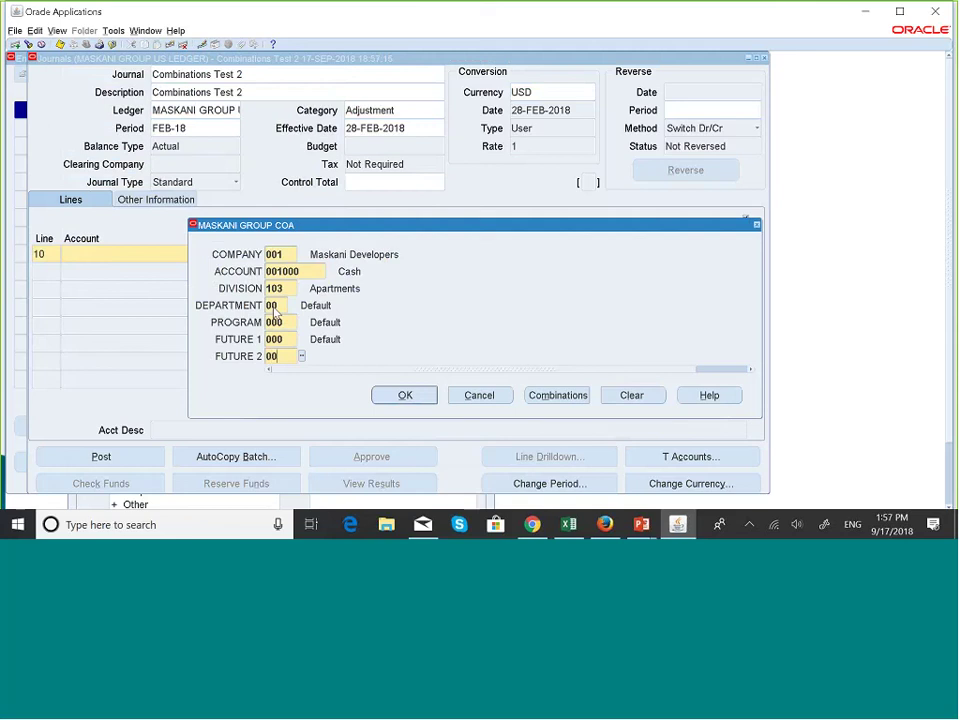
text(0)
click(405, 397)
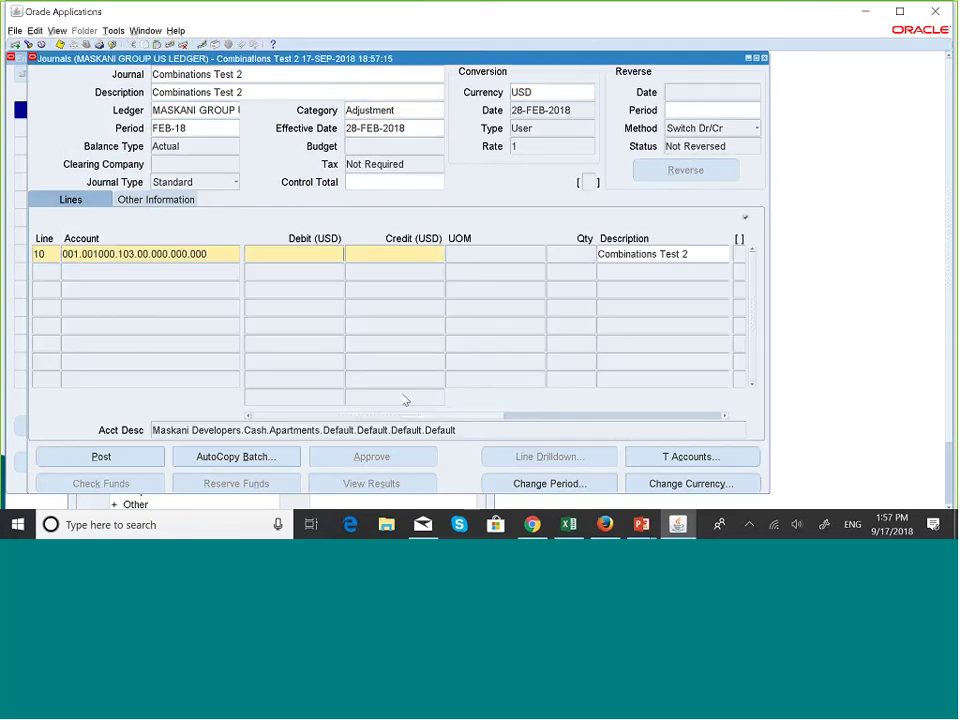
- Add journal line 20 and choose company 001 and account 004002, Home Sales, for its combination
click(46, 273)
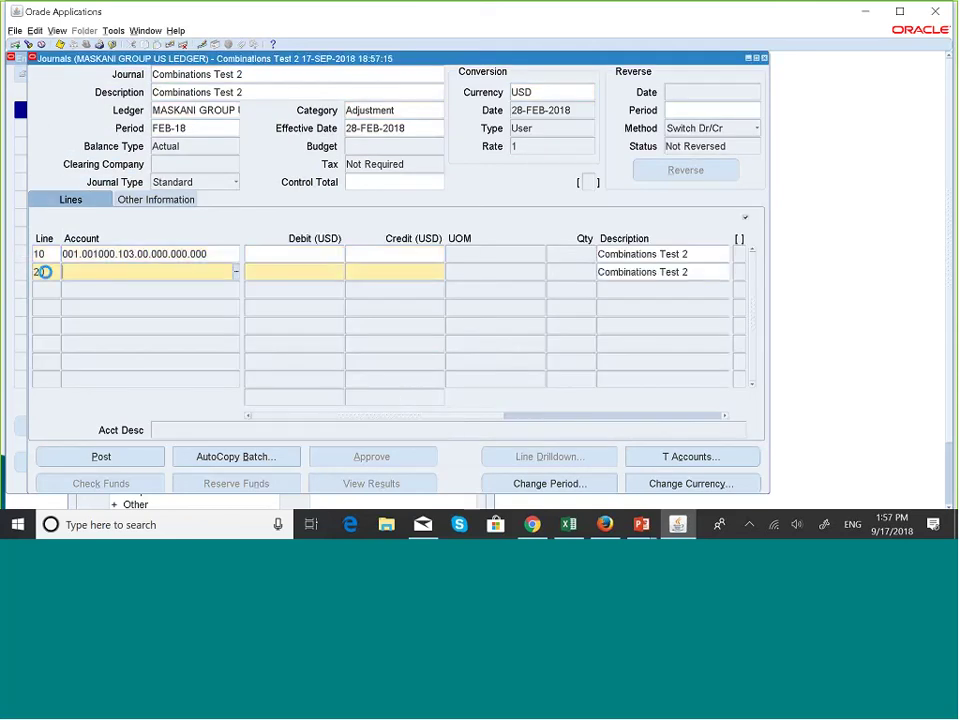
click(81, 271)
text(001.)
click(237, 272)
click(302, 271)
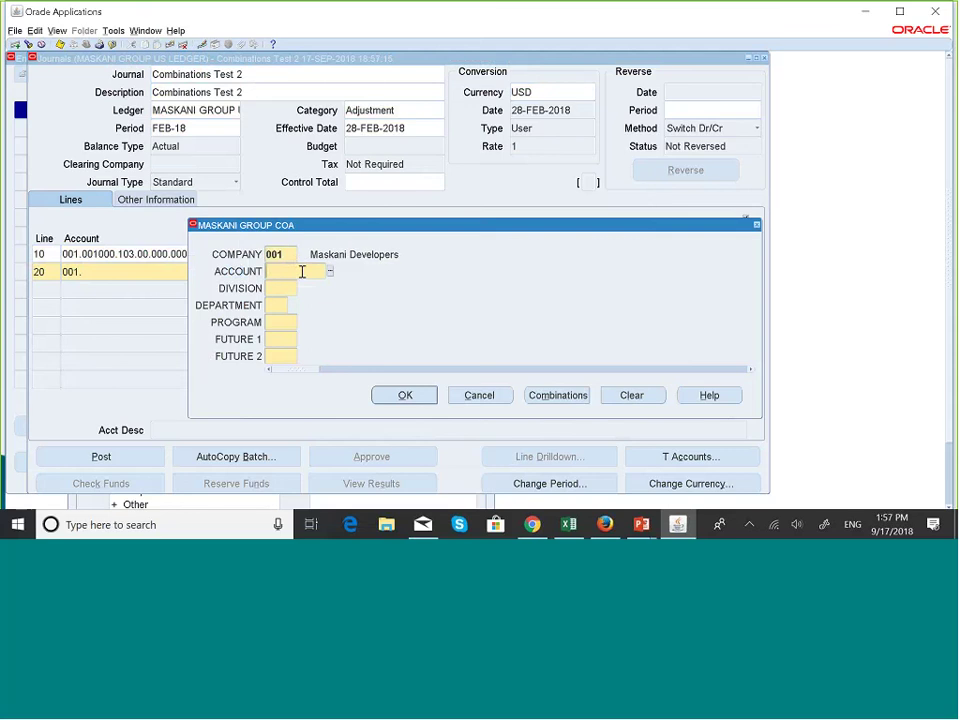
click(330, 271)
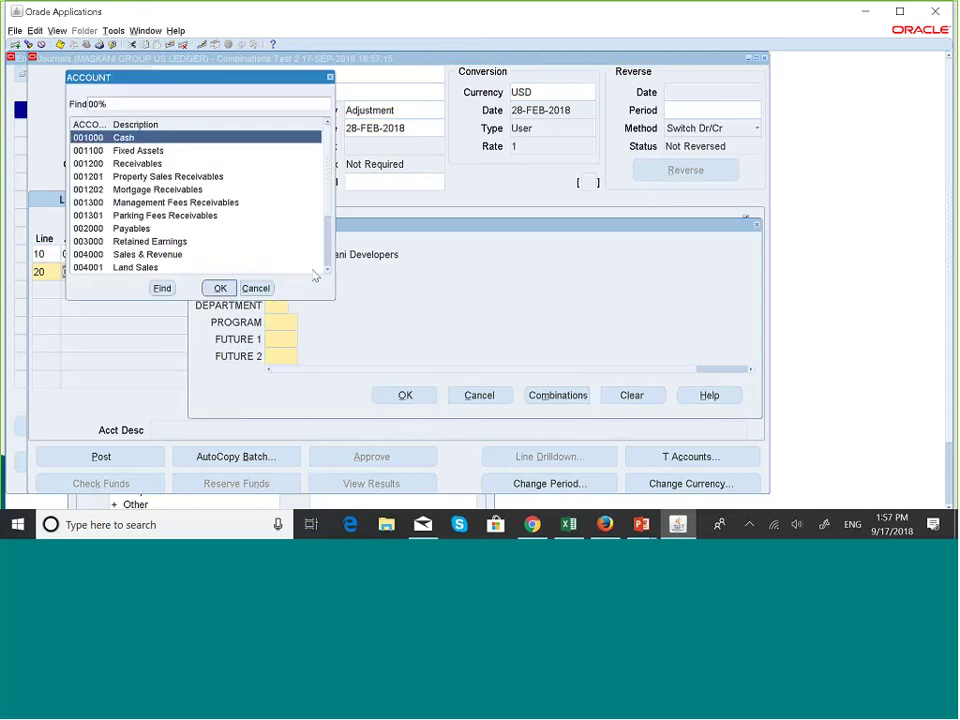
scroll(328, 274, down, 2)
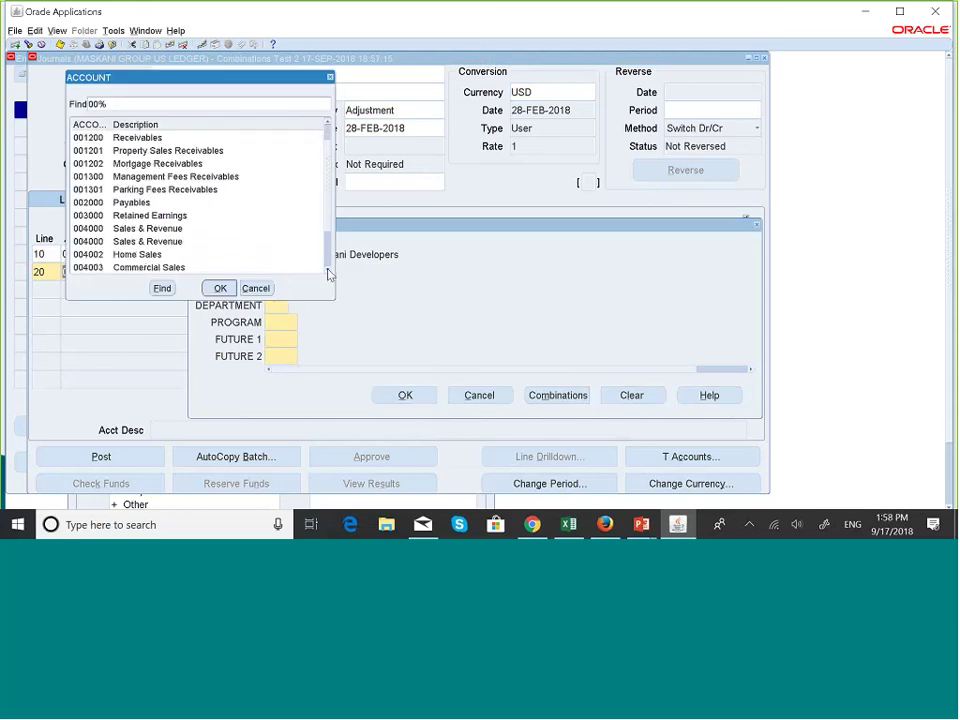
click(150, 255)
click(220, 288)
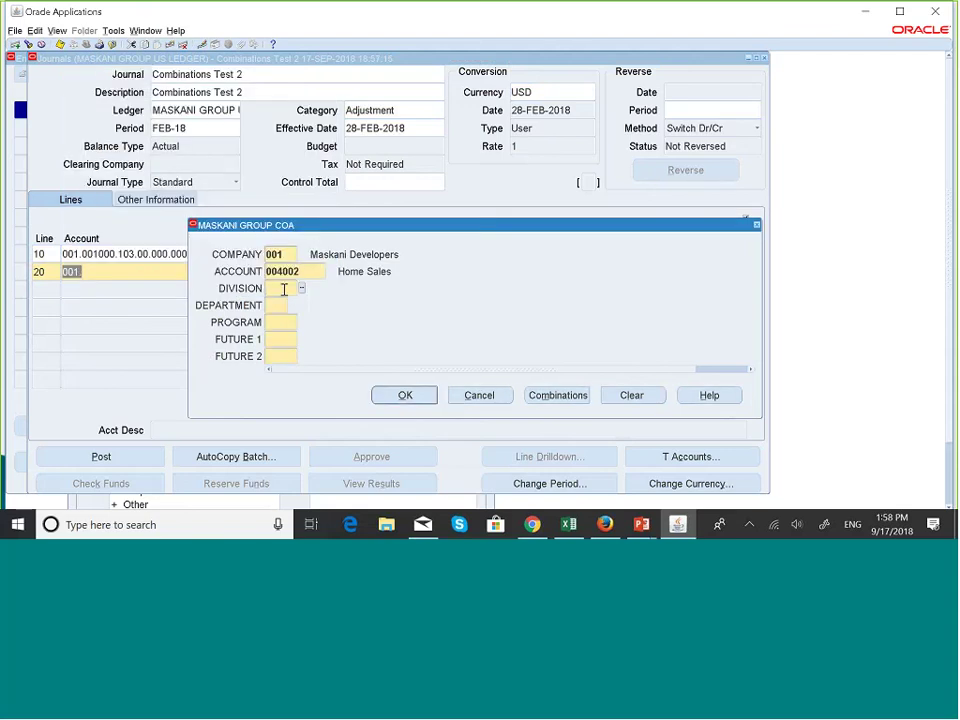
- Complete line 20's combination with division 103, department 00 and 000 for program, future 1 and future 2
text(103)
key(Tab)
text(00)
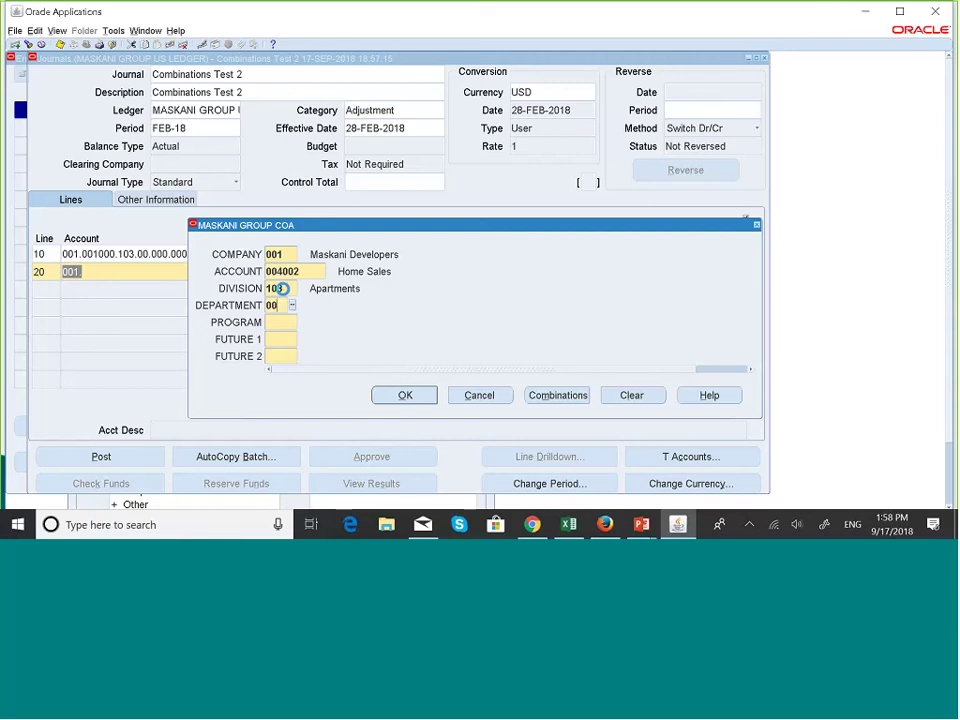
key(Tab)
text(000)
key(Tab)
text(000)
key(Tab)
text(0)
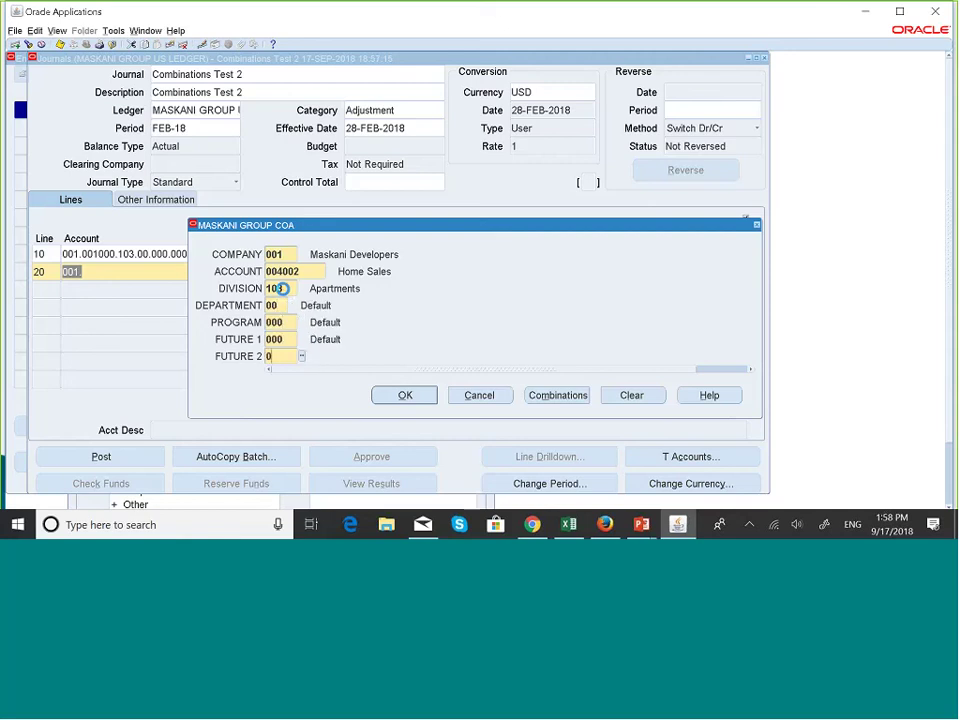
text(040)
key(Tab)
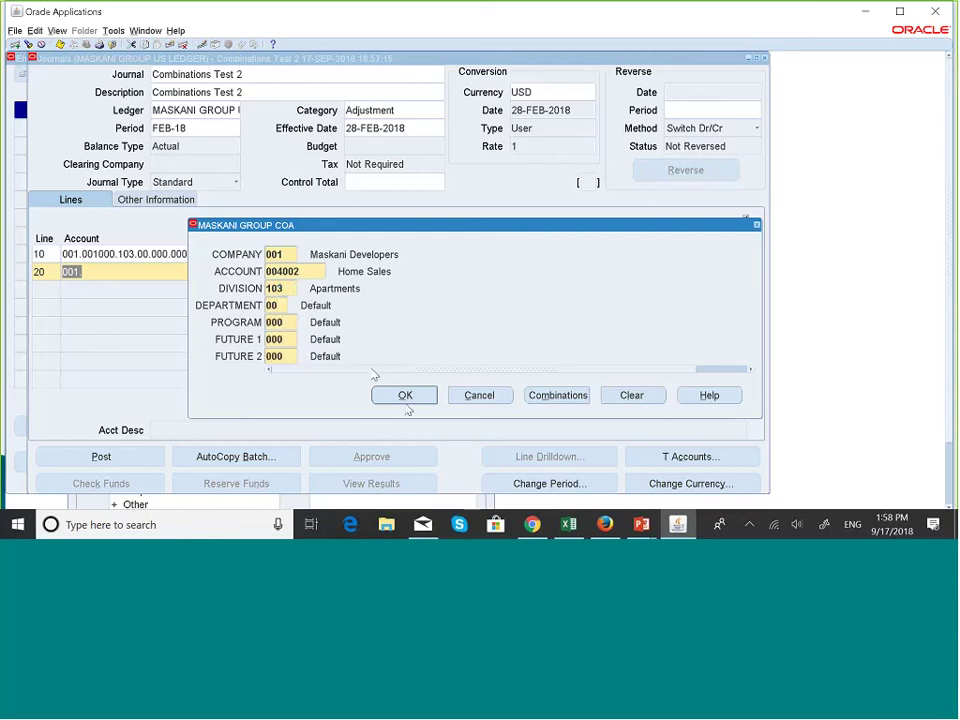
click(382, 395)
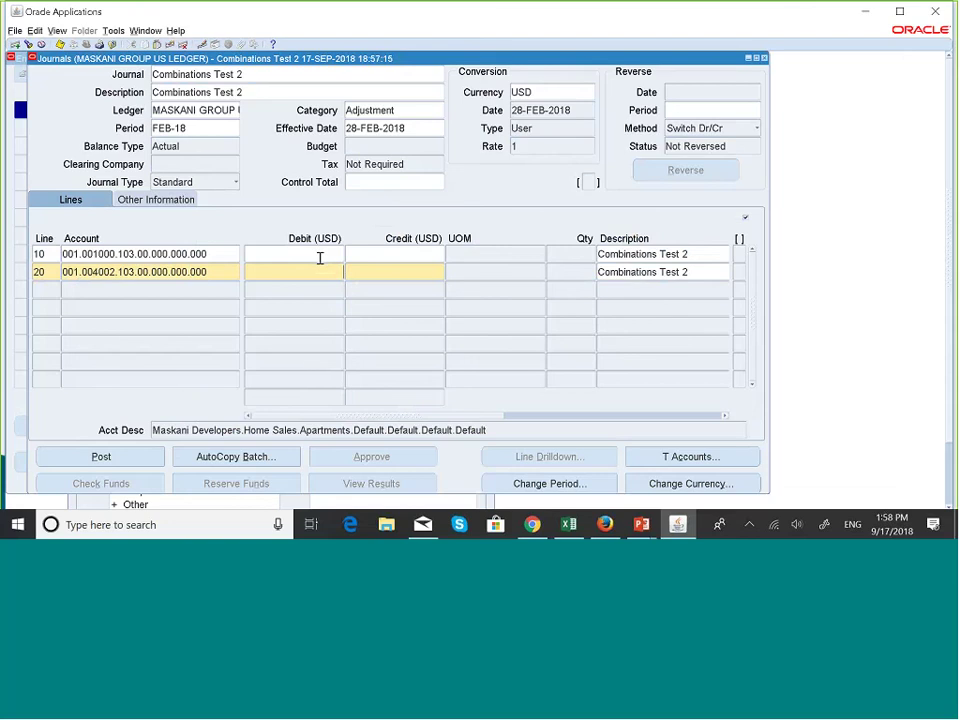
- Enter a 1000 USD debit on line 10 and a 1000 USD credit on line 20, and save the journal
click(315, 257)
text(1000)
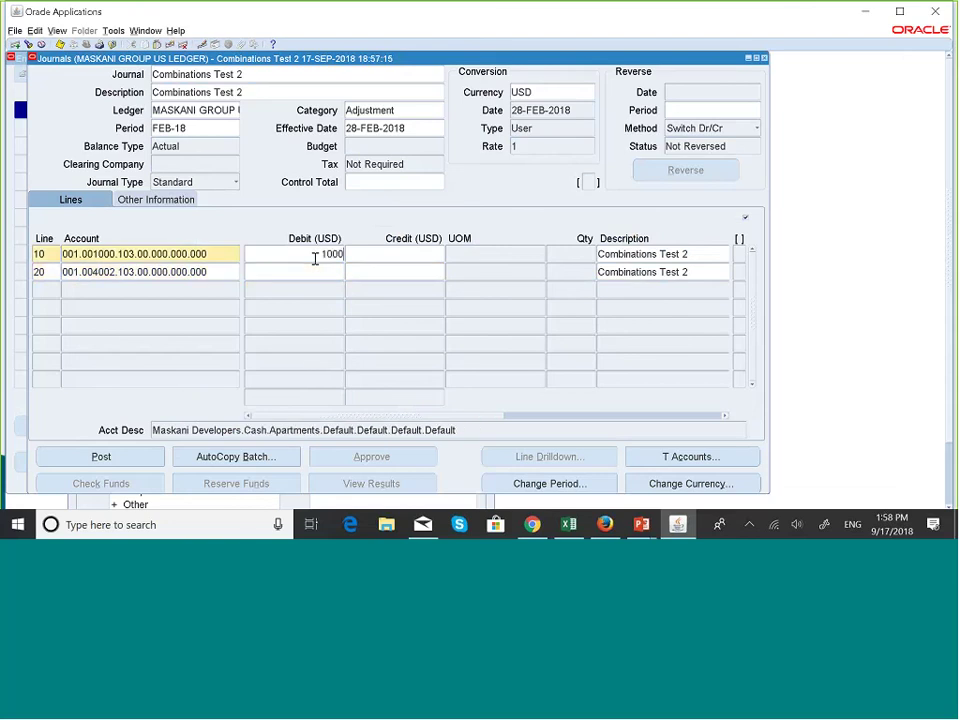
click(401, 274)
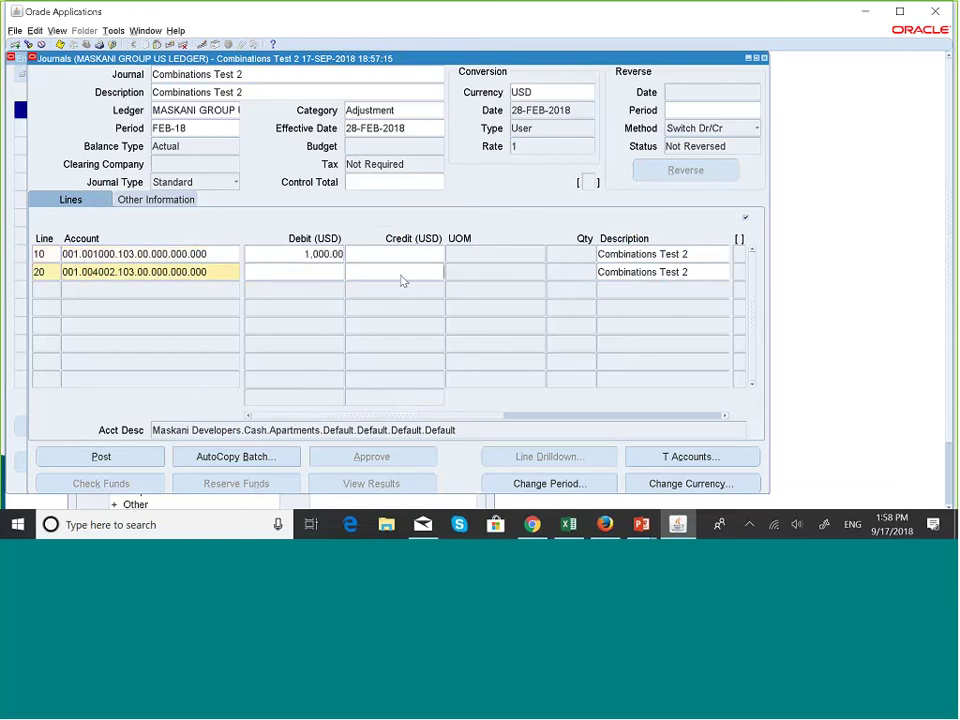
text(1000)
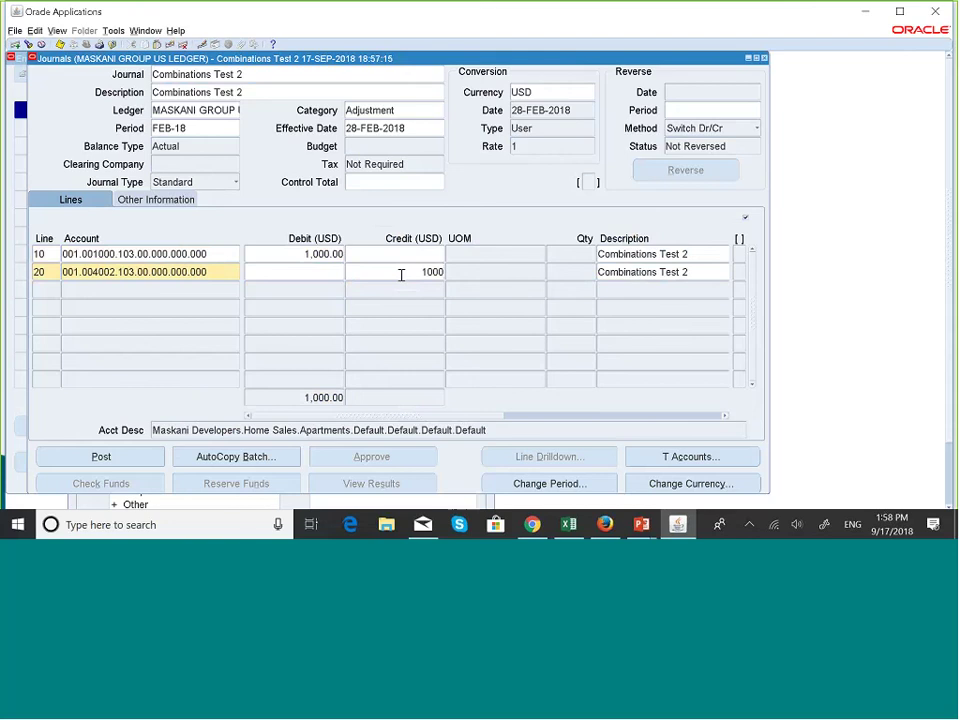
click(60, 46)
- Close the journal forms and review the ledger's account combinations and their types in the GL Accounts form
click(765, 59)
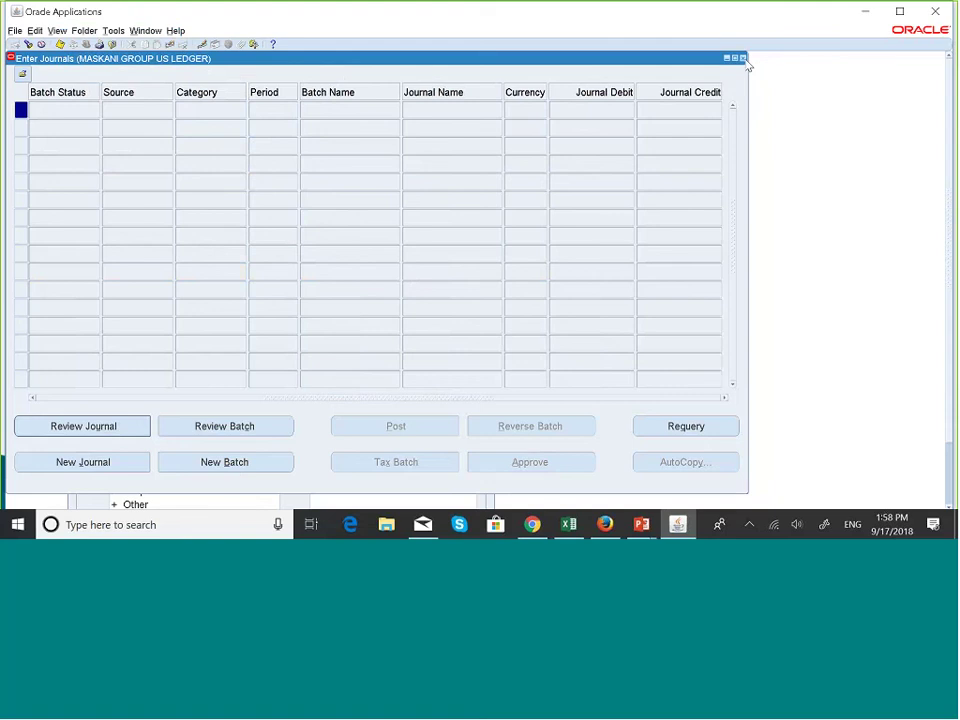
click(742, 58)
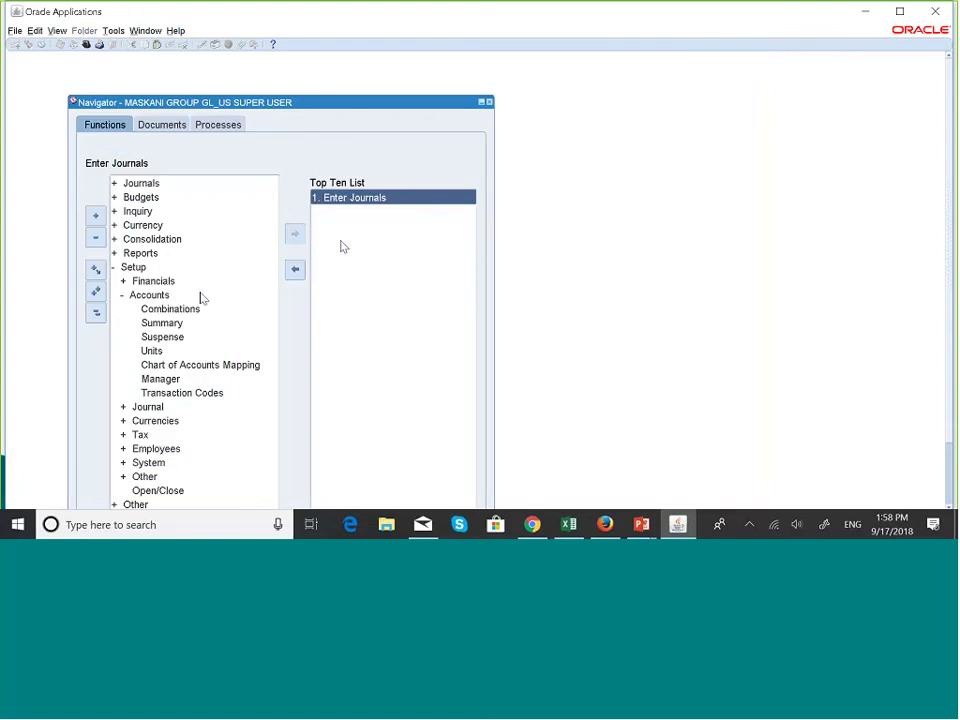
click(164, 311)
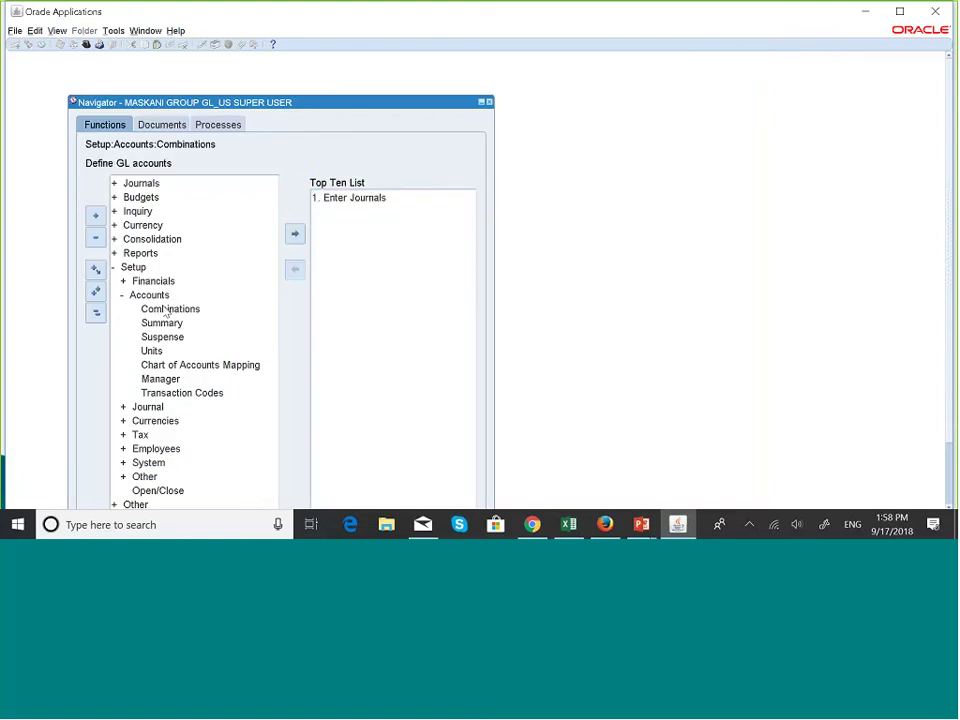
double_click(164, 310)
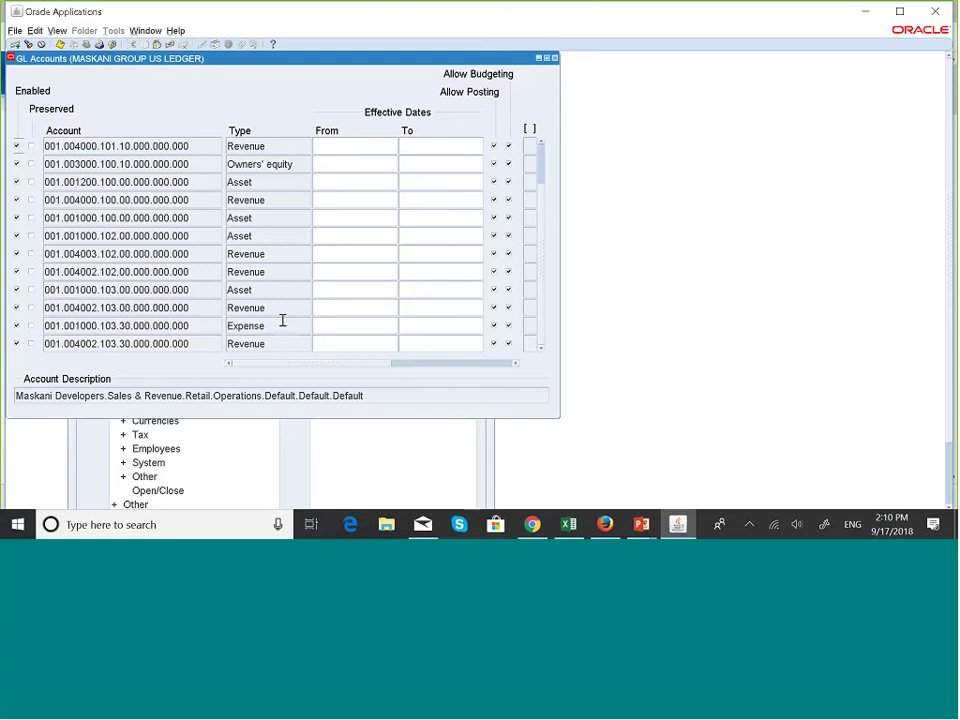
click(554, 58)
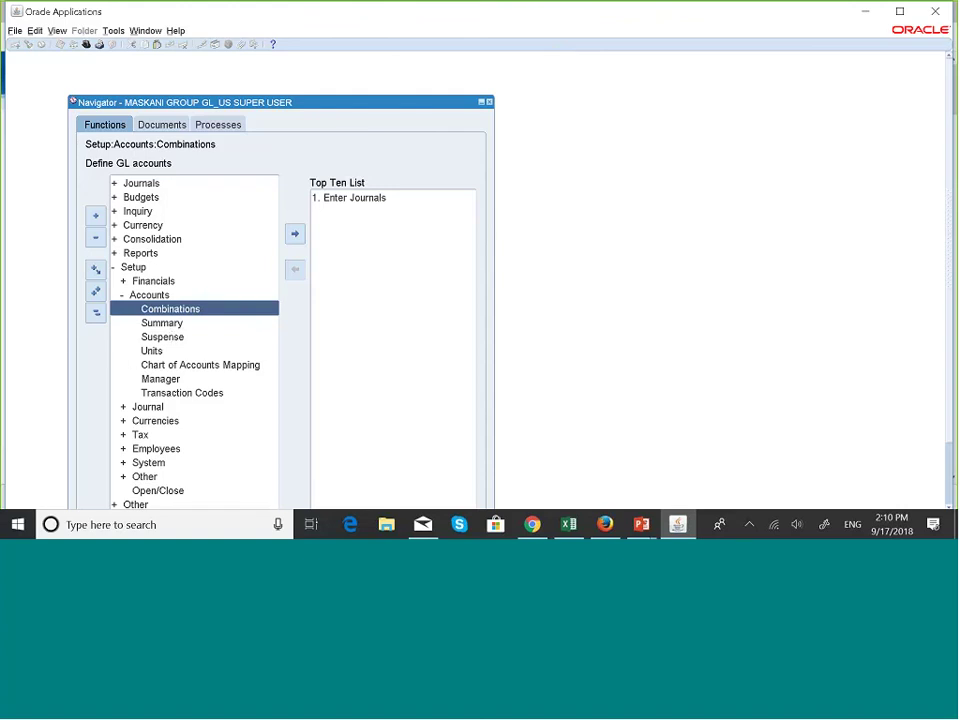
- Open the Segment Values form from Setup and find the values of the MASKANI GROUP ACCOUNT value set
click(96, 312)
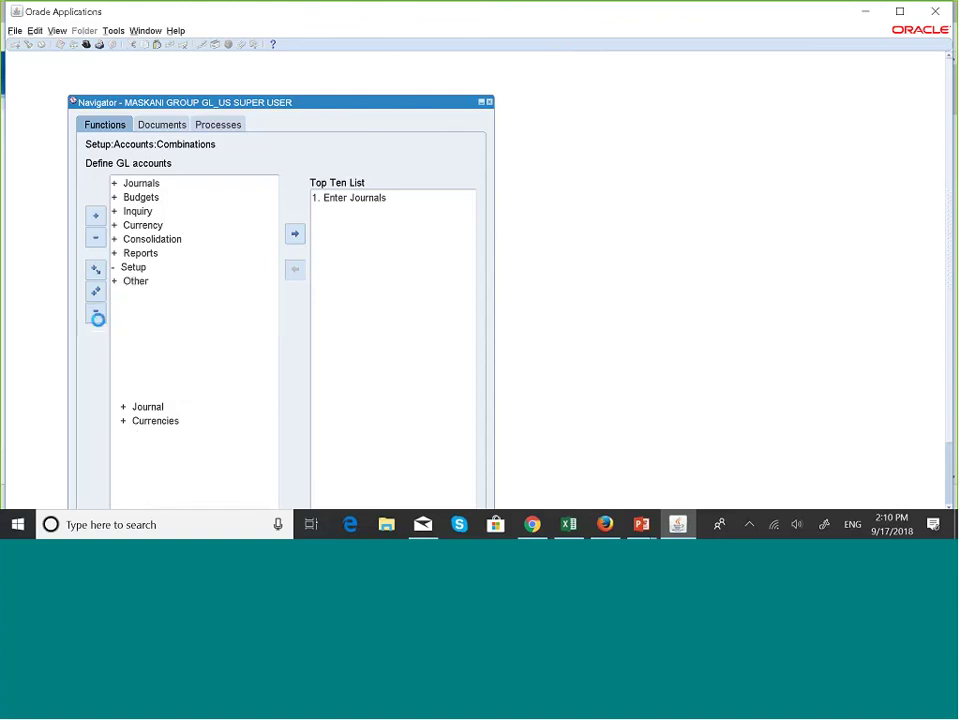
click(146, 271)
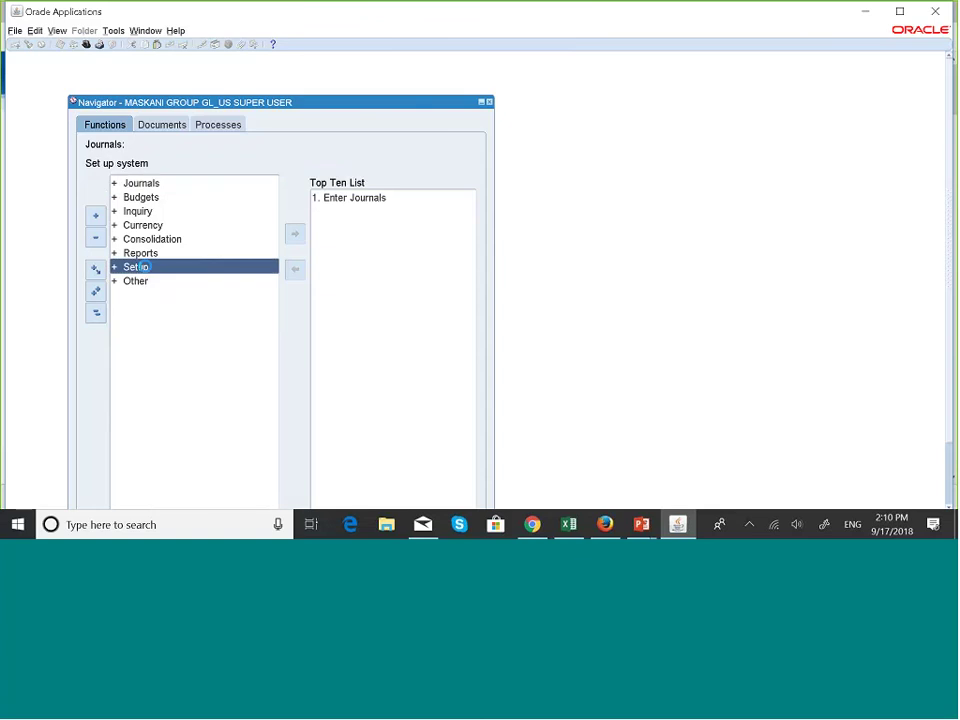
double_click(146, 270)
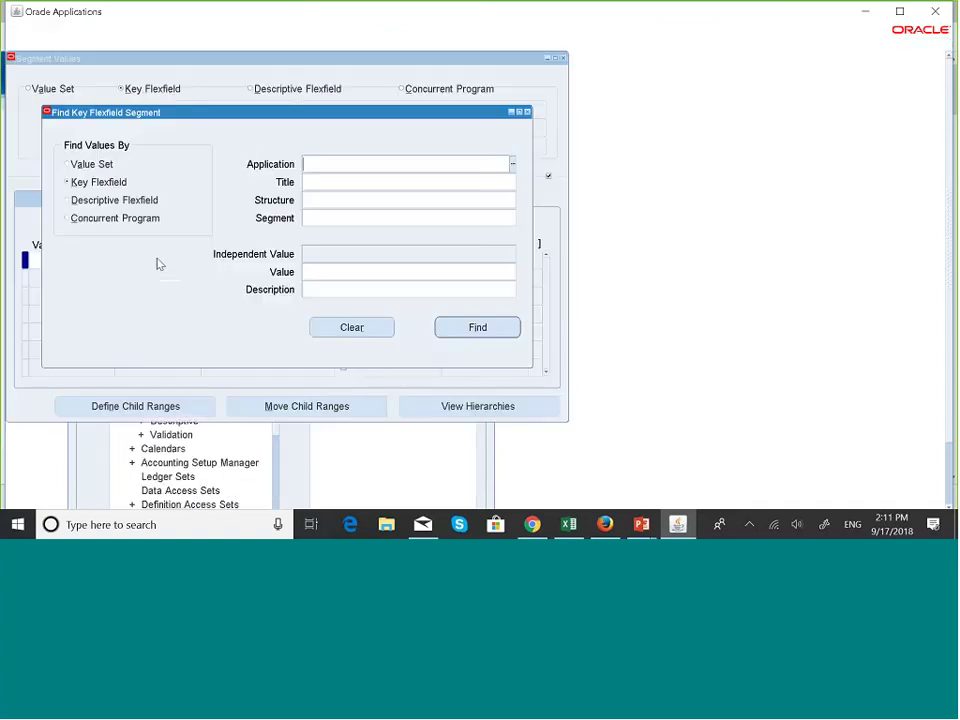
click(69, 164)
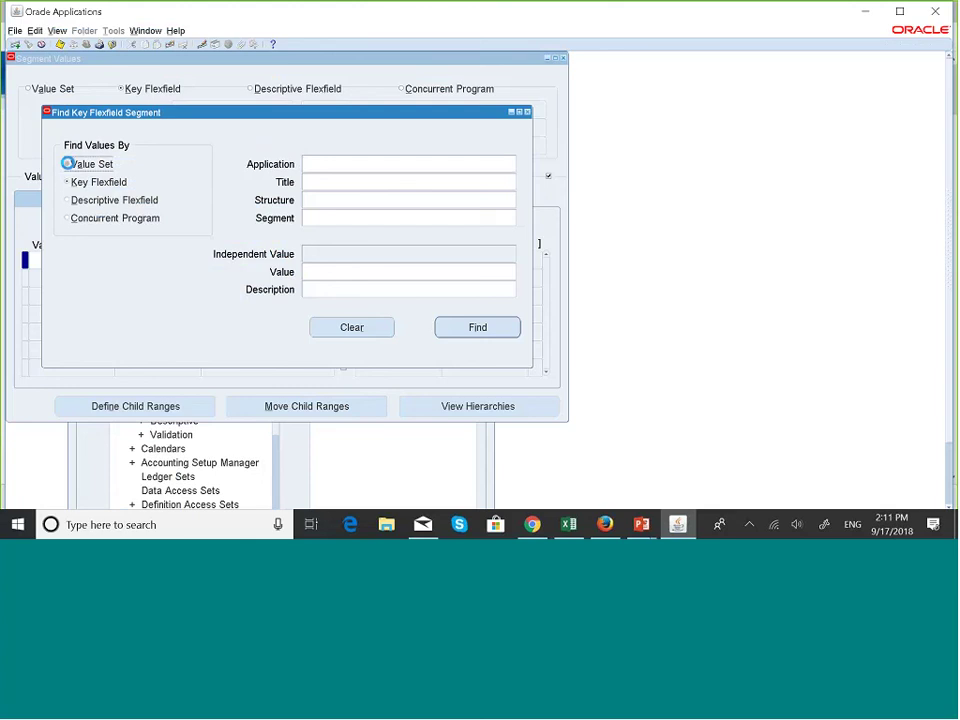
text(maskani)
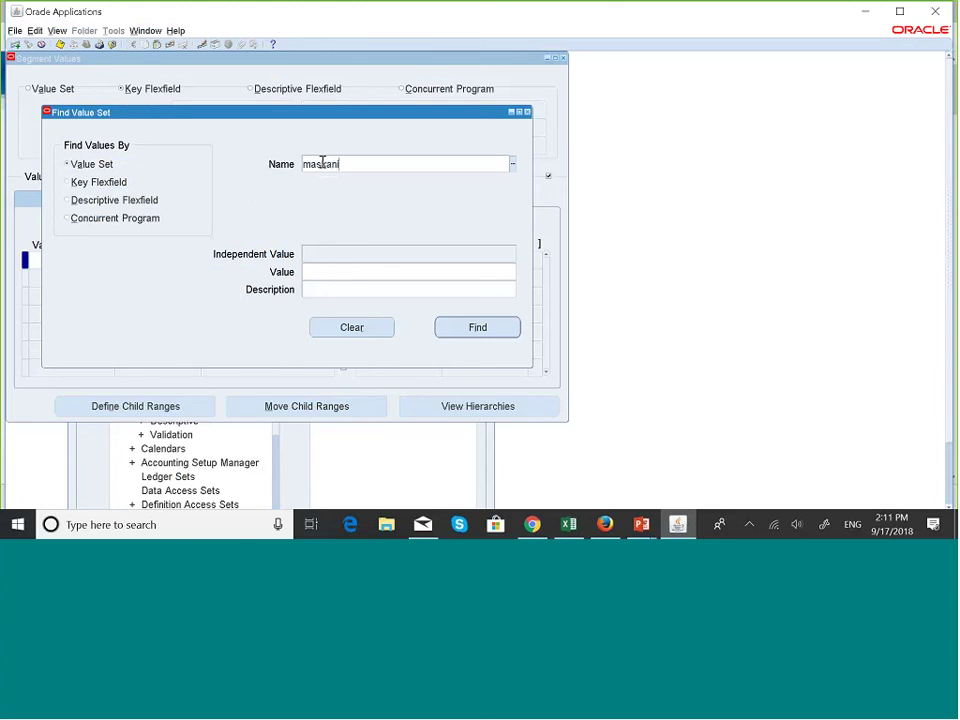
key(Tab)
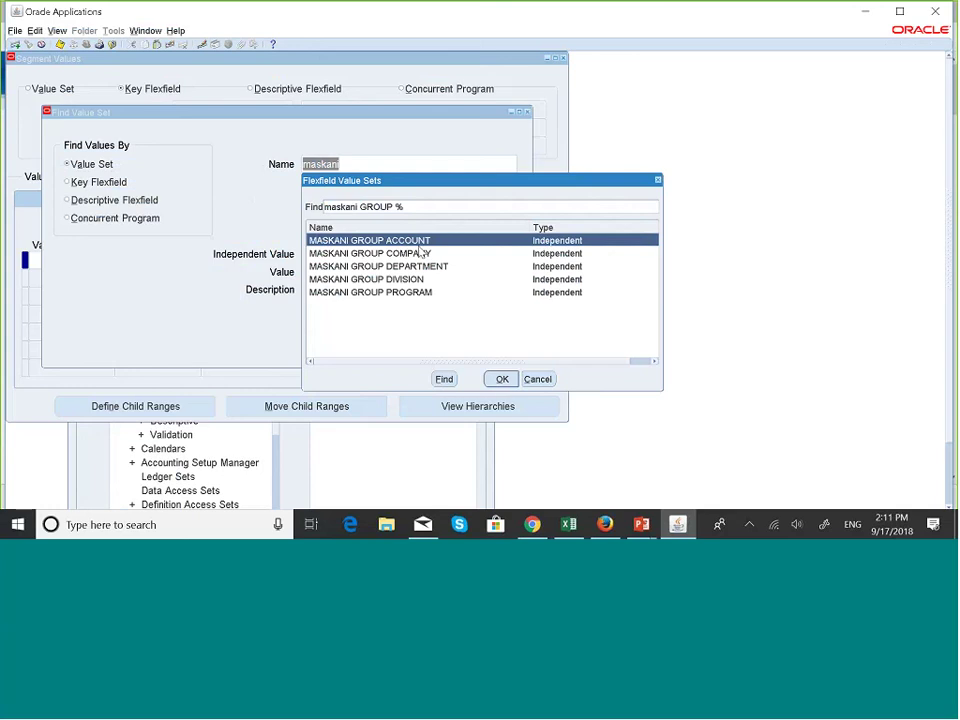
click(502, 380)
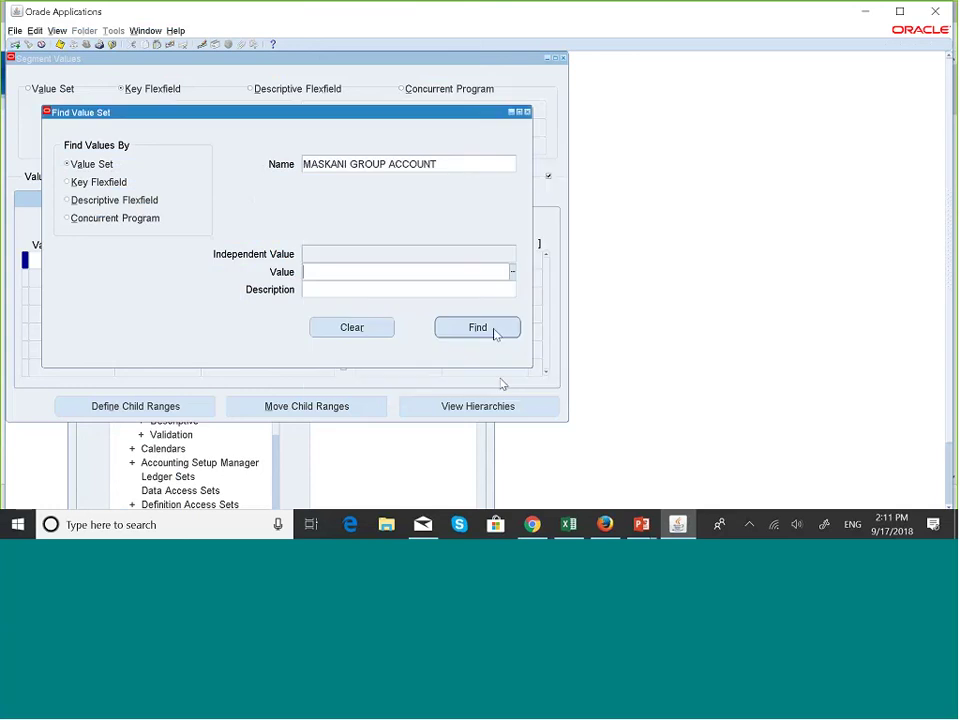
click(495, 333)
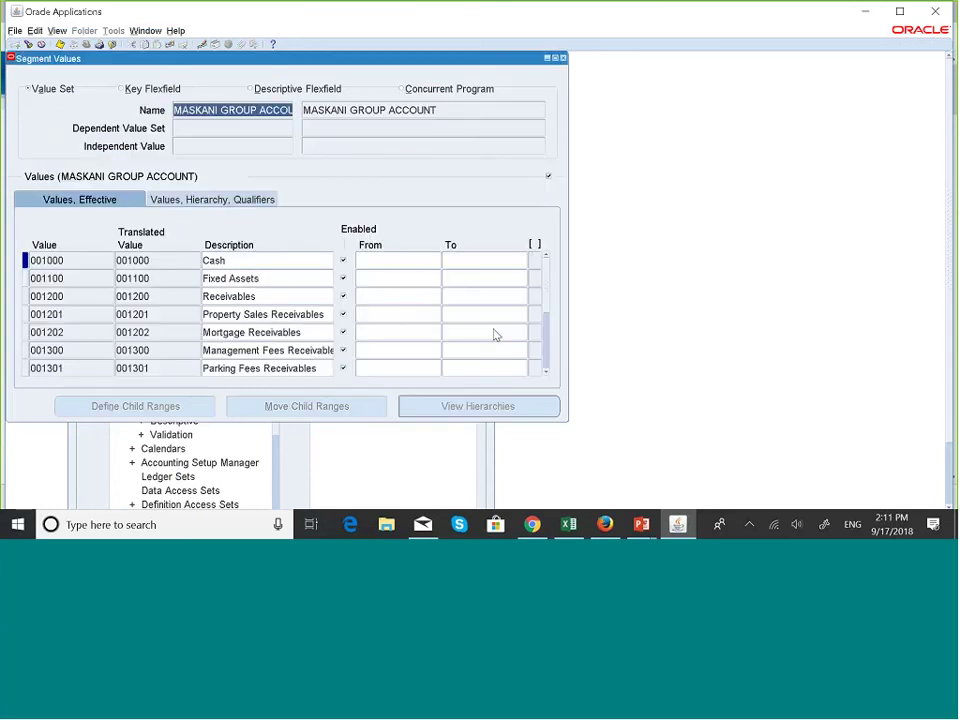
- Set the Account Type segment qualifier of account value 001000 Cash to Asset
click(212, 201)
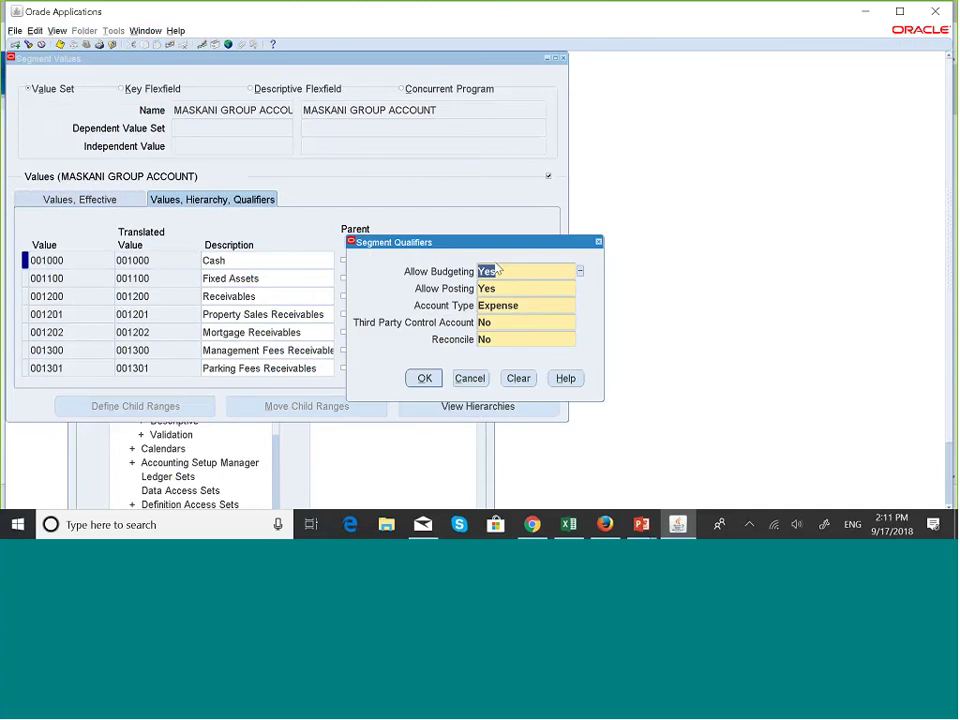
click(528, 305)
key(BackSpace)
key(BackSpace)
key(BackSpace)
key(BackSpace)
key(BackSpace)
key(BackSpace)
key(BackSpace)
text(Ass)
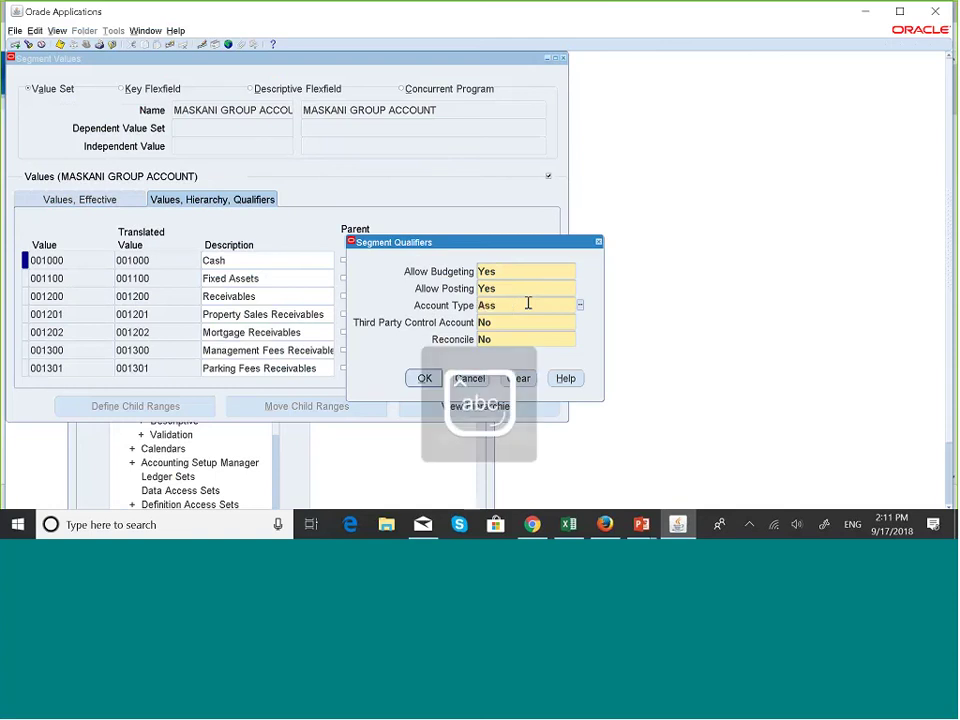
text(et)
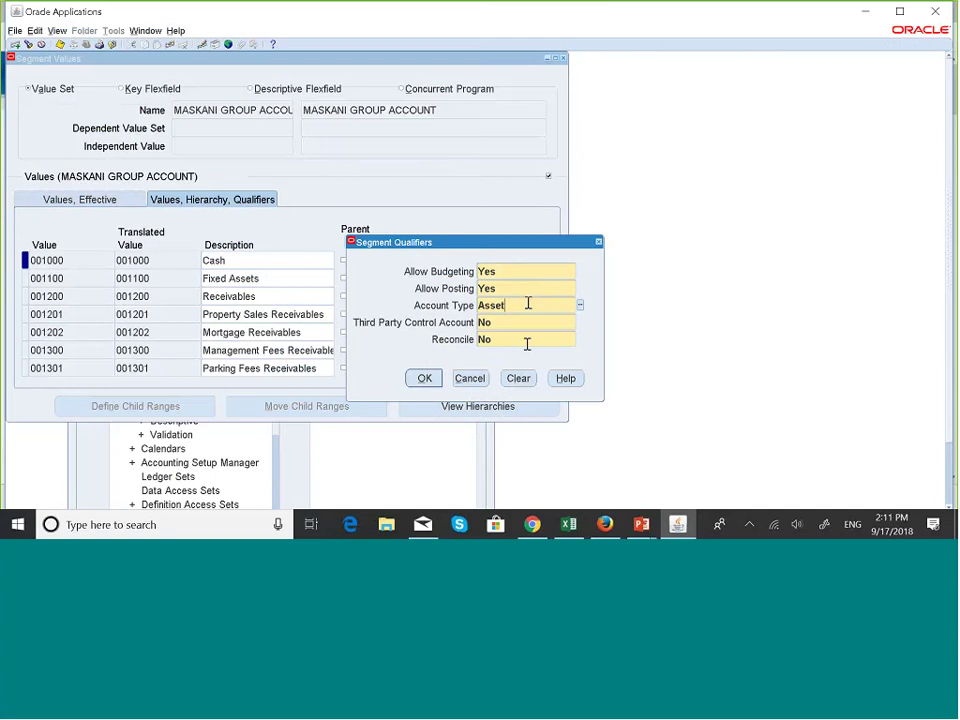
click(428, 381)
click(420, 380)
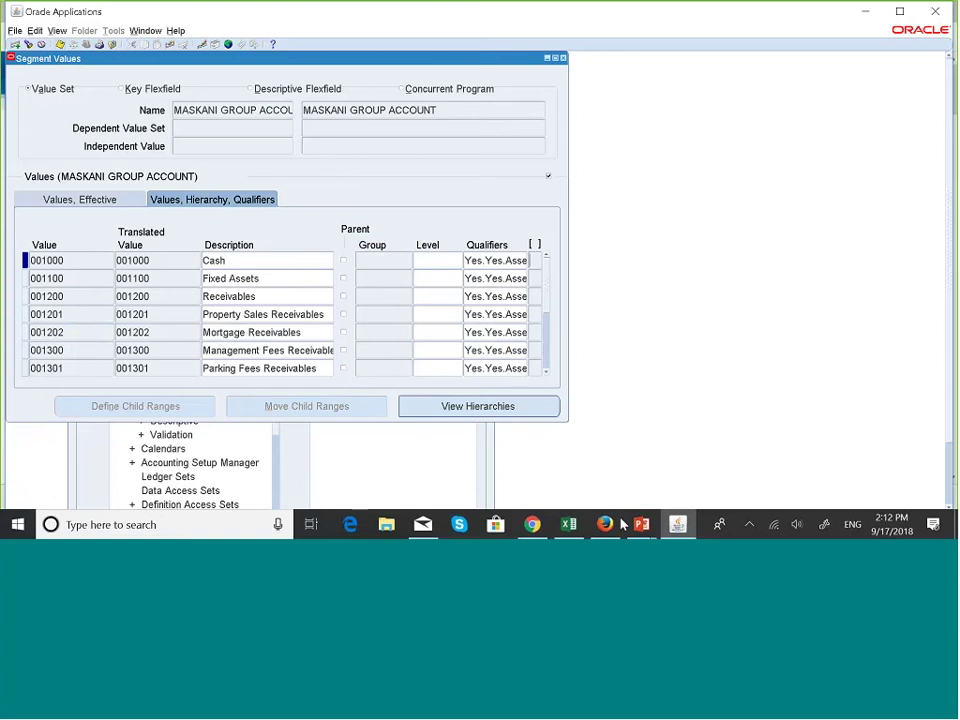
- Switch to the PowerPoint slide show and advance to the Cross-validation Rules slide
mouse_move(632, 528)
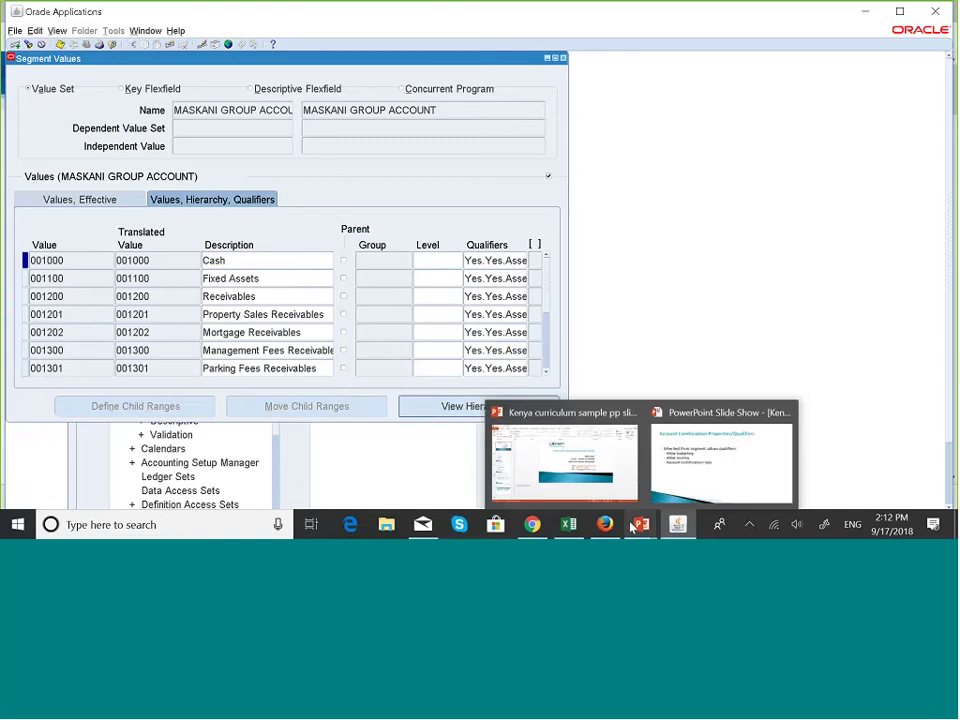
click(700, 455)
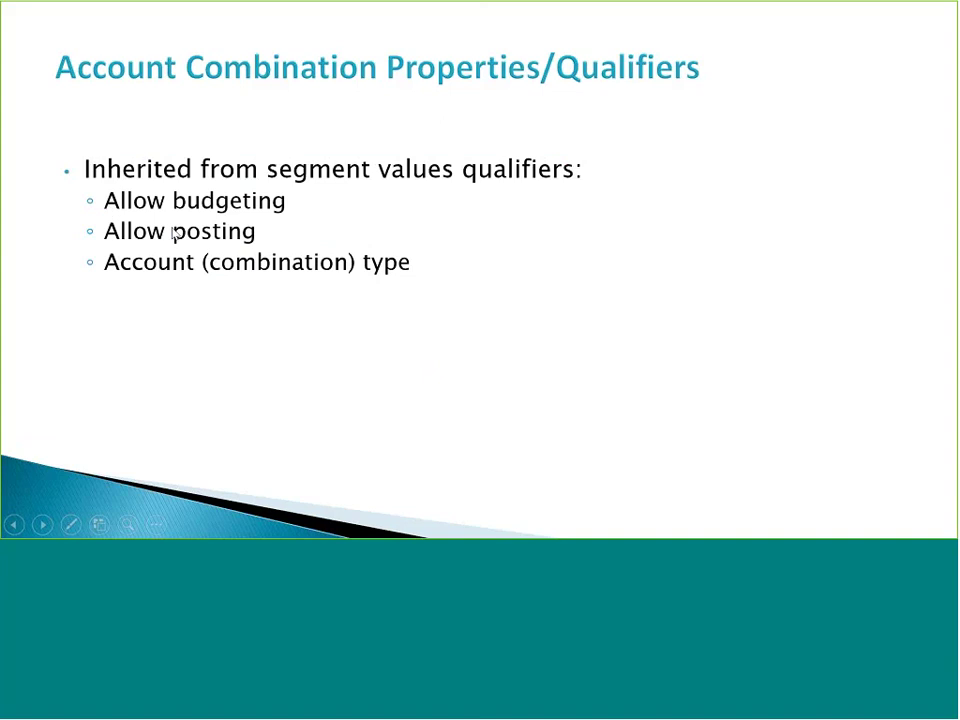
click(247, 289)
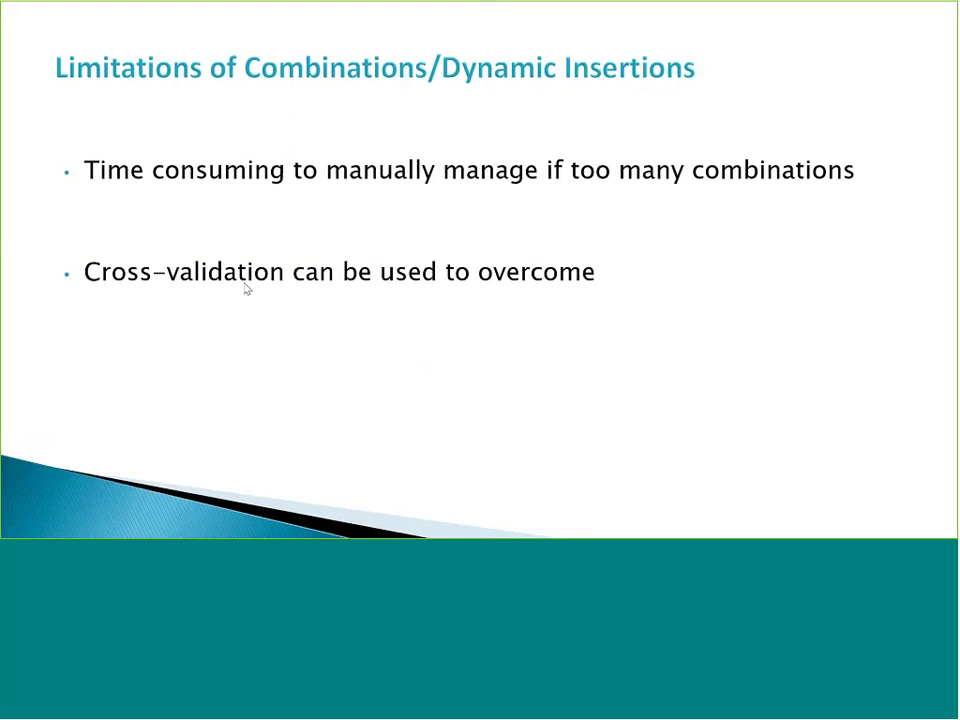
click(247, 289)
key(Right)
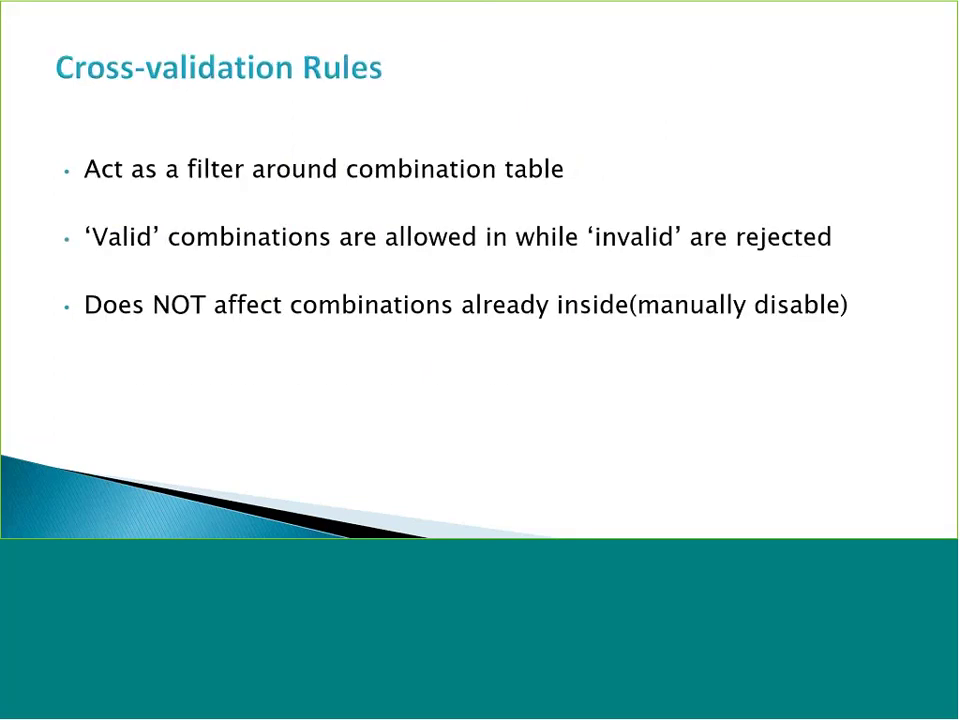